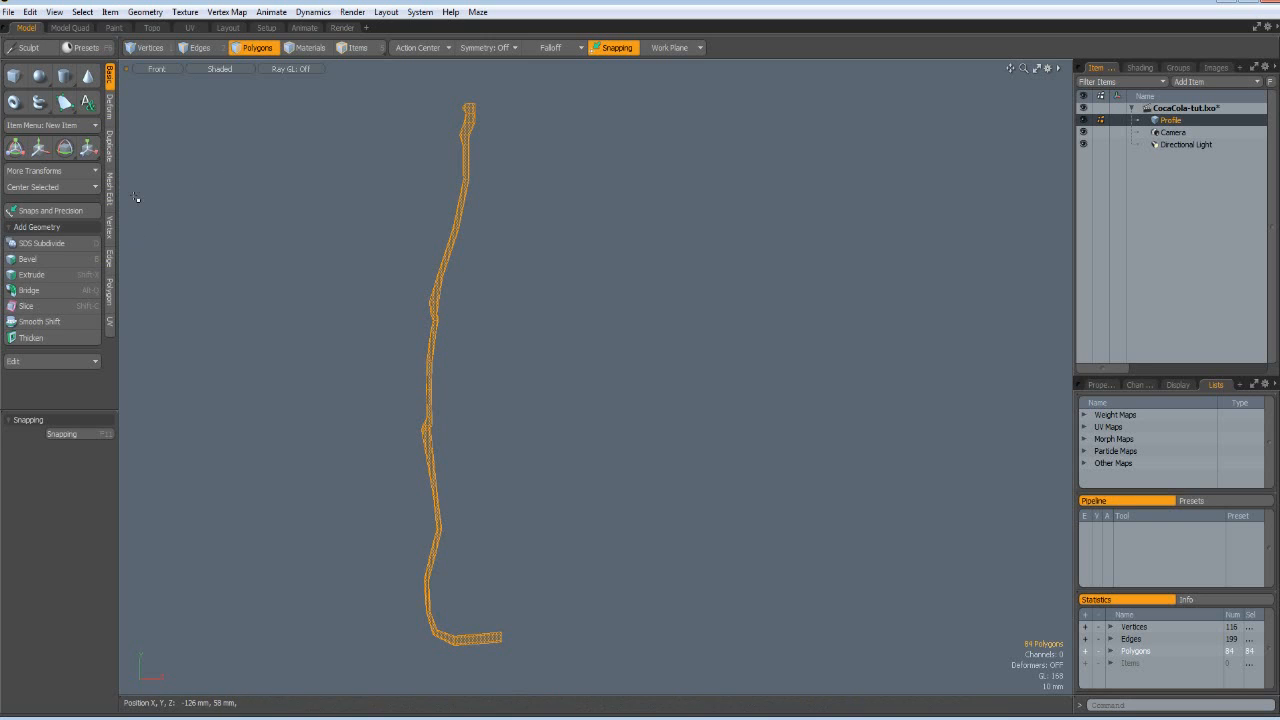
# - Radial Sweep the bottle profile around the Y axis with a count of 36 and the action center set to Origin
pyautogui.click(110, 146)
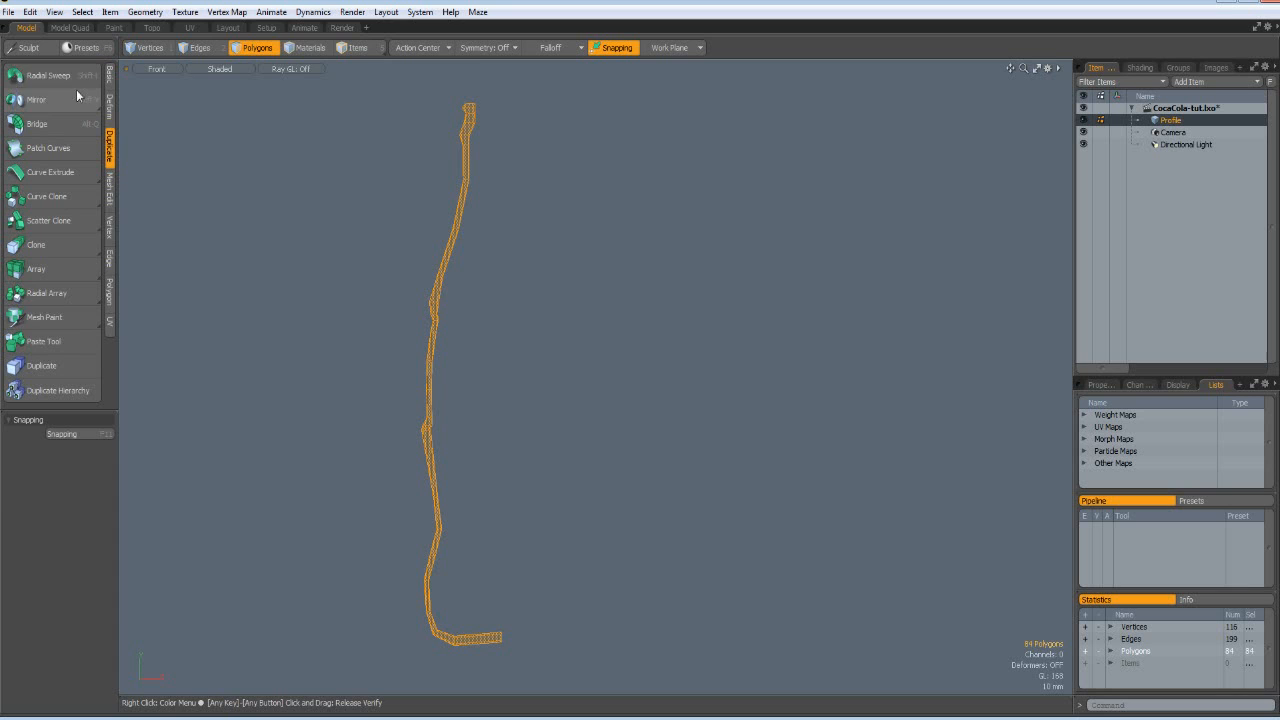
pyautogui.click(39, 77)
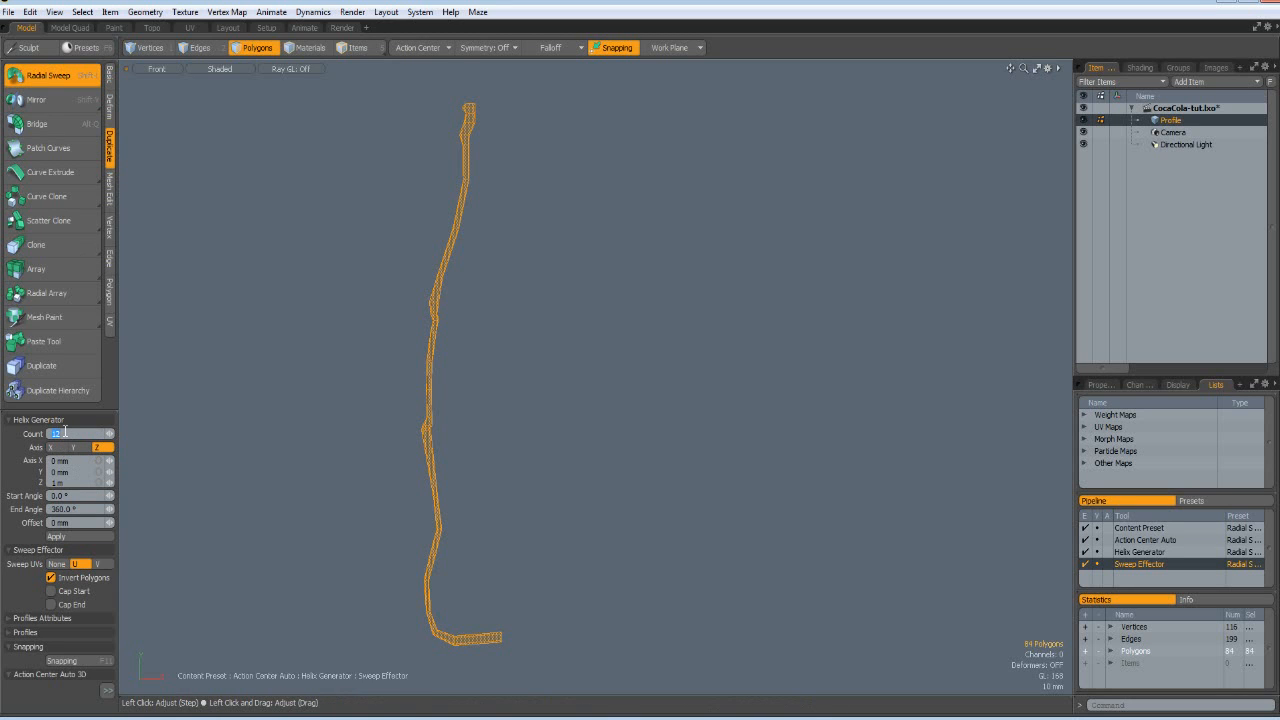
pyautogui.write('6')
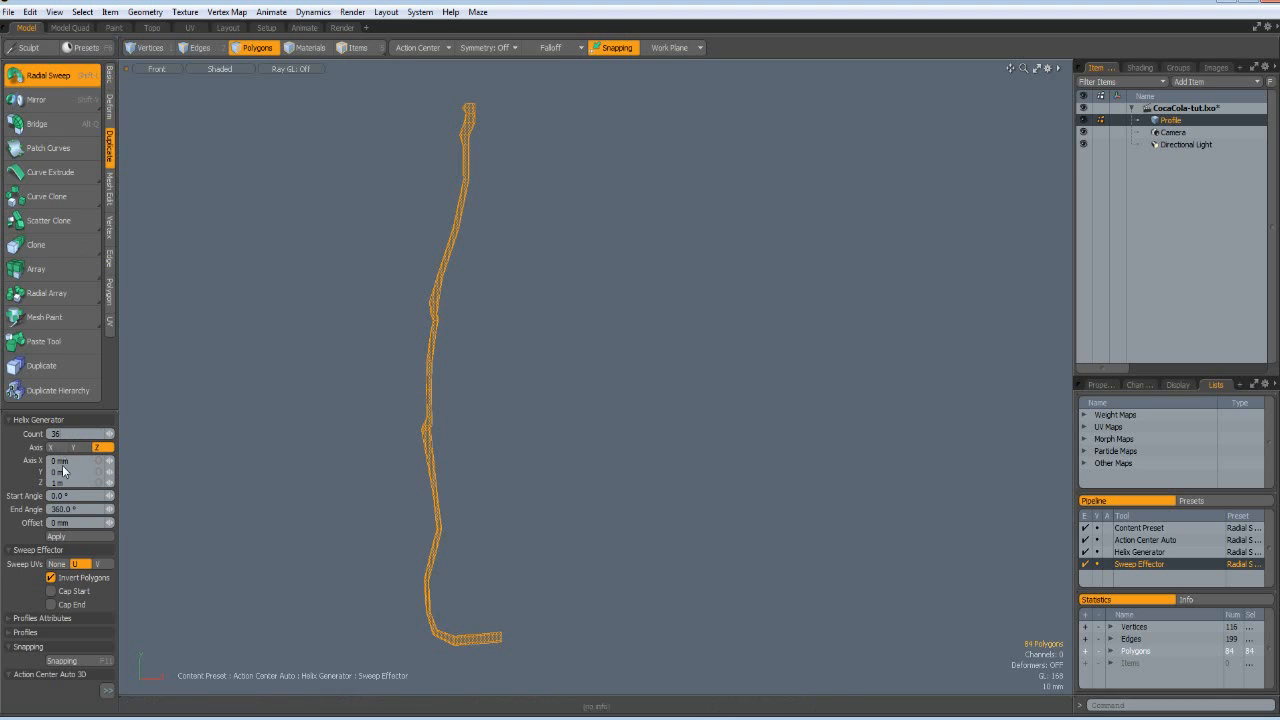
pyautogui.click(73, 447)
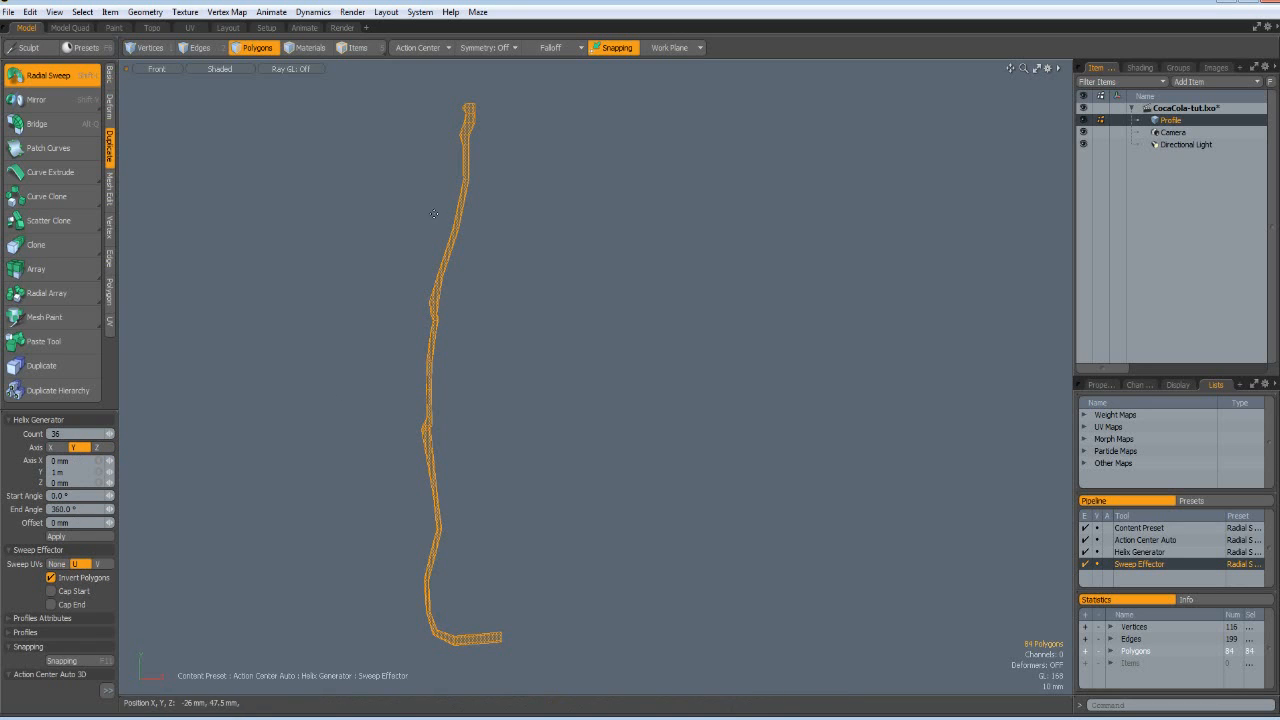
pyautogui.click(432, 48)
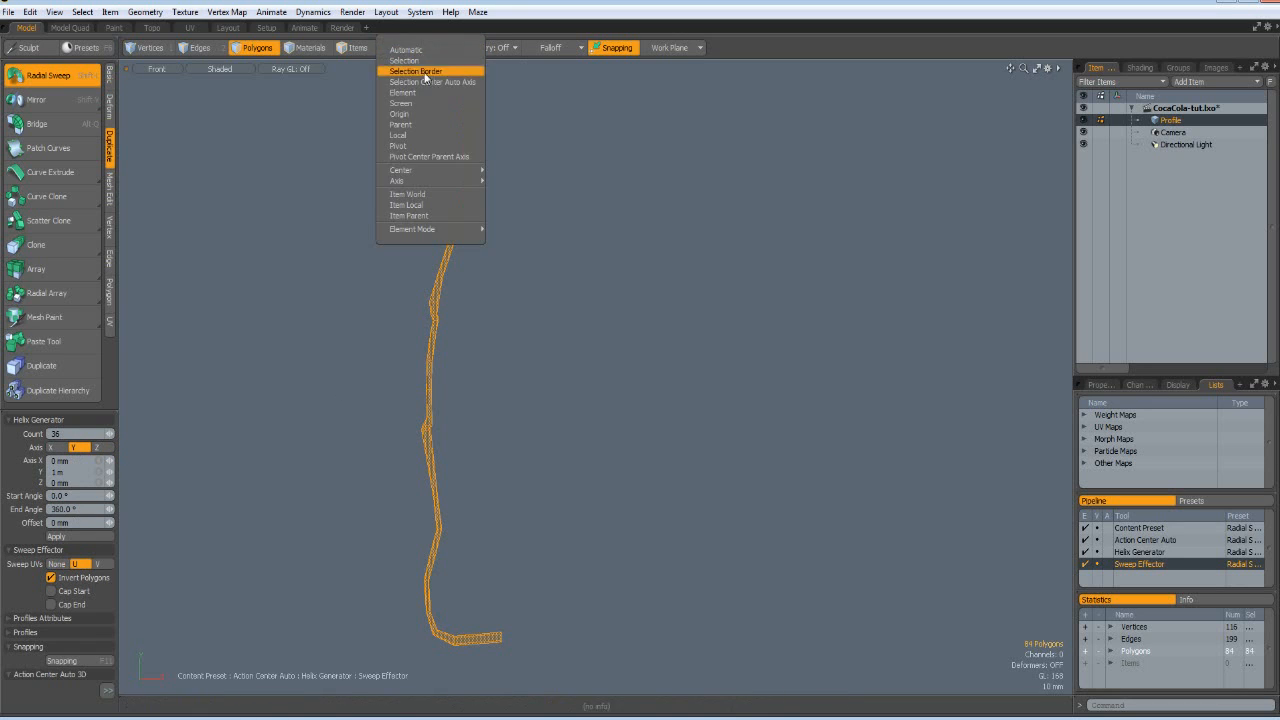
pyautogui.click(410, 114)
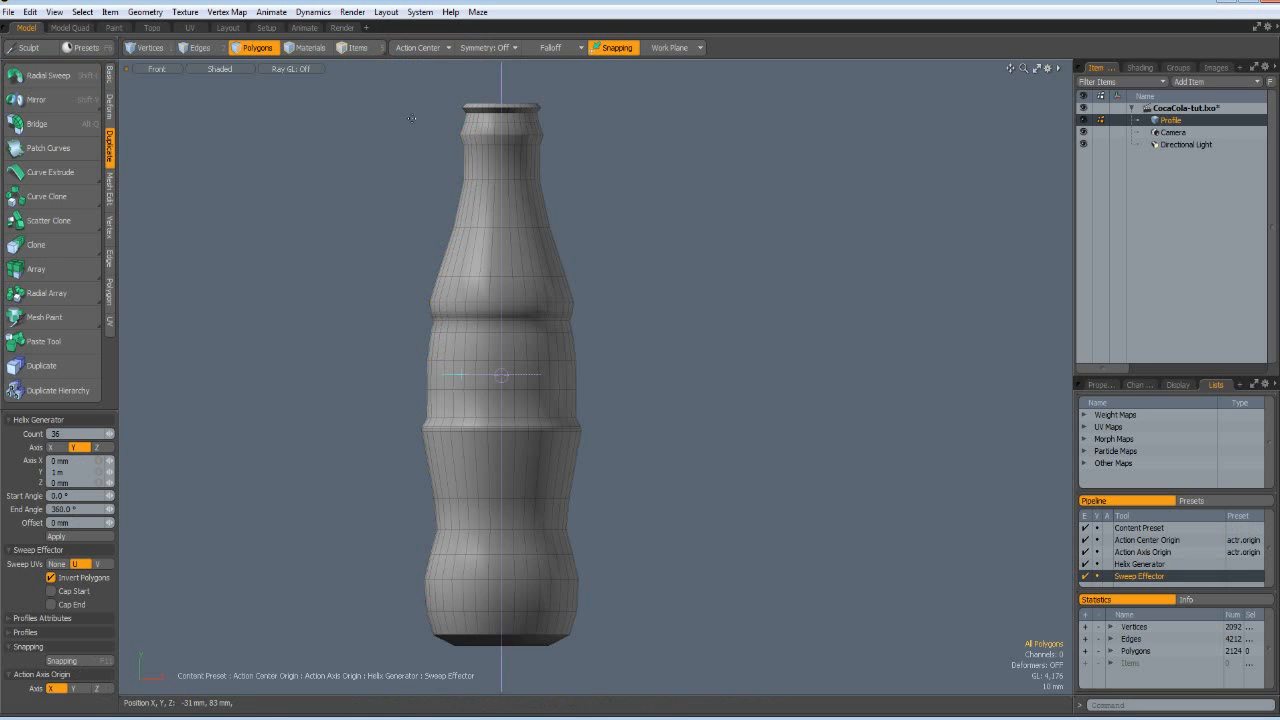
pyautogui.press('q')
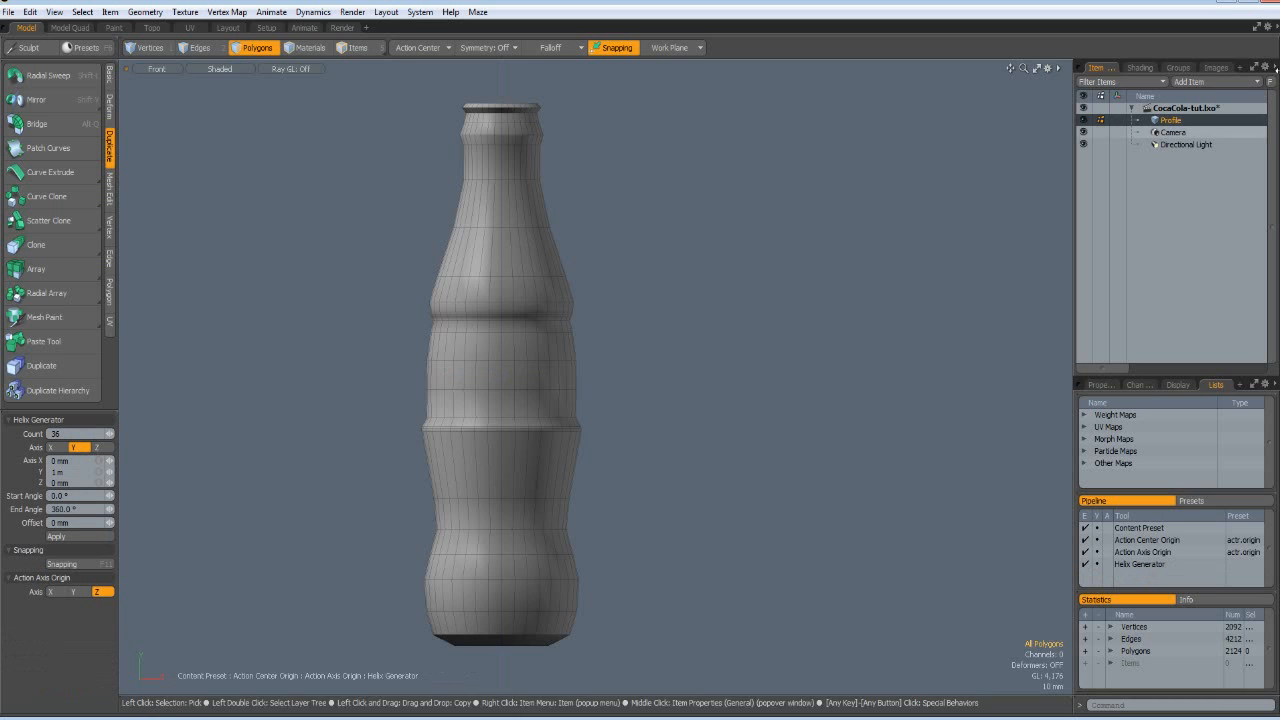
# - Rename the Profile mesh item as Bottle
pyautogui.rightClick(1173, 121)
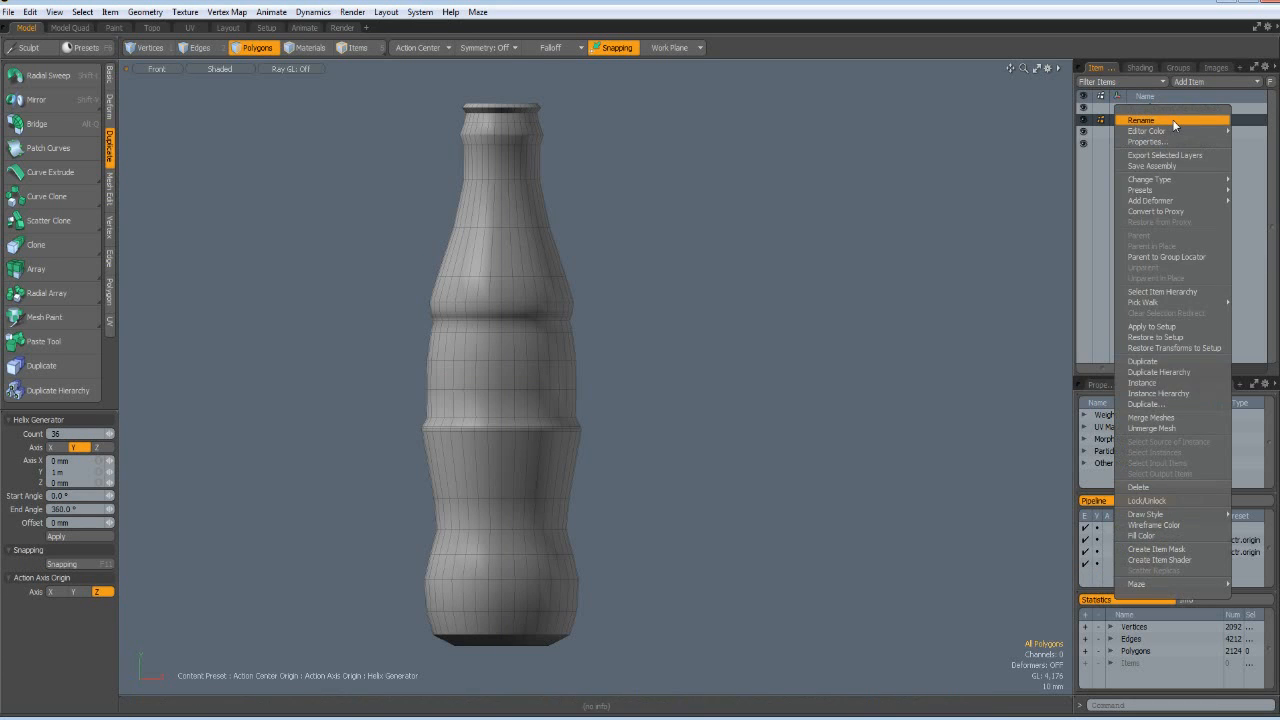
pyautogui.click(1172, 120)
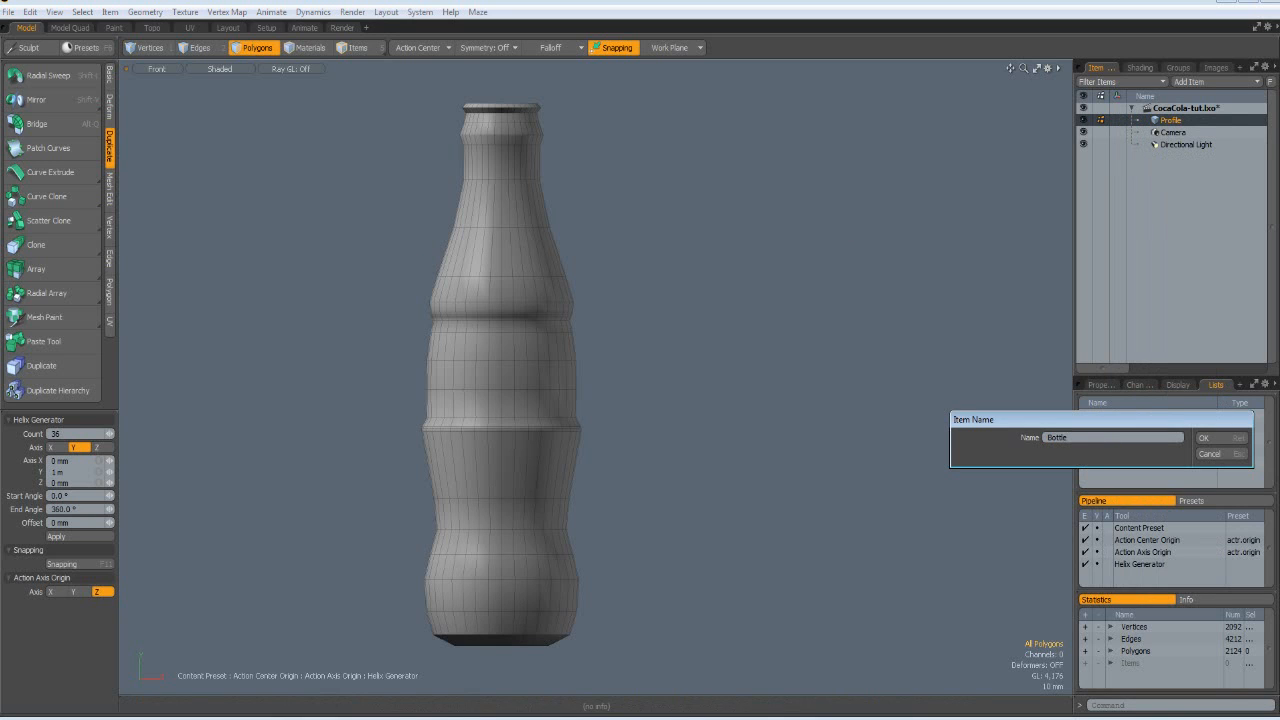
pyautogui.write('Bottle')
pyautogui.press('Return')
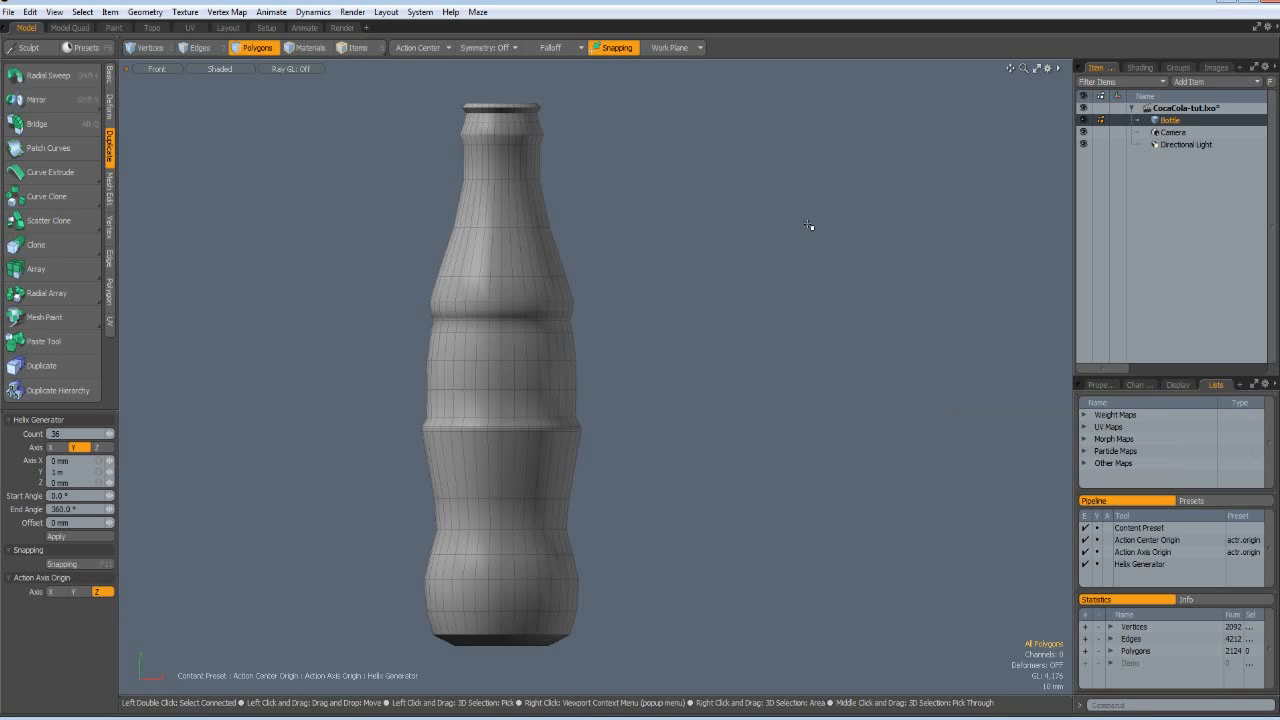
# - In a perspective view looking down into the bottle, select the disc of polygons on its inside bottom
pyautogui.hotkey('ctrl', 'space')
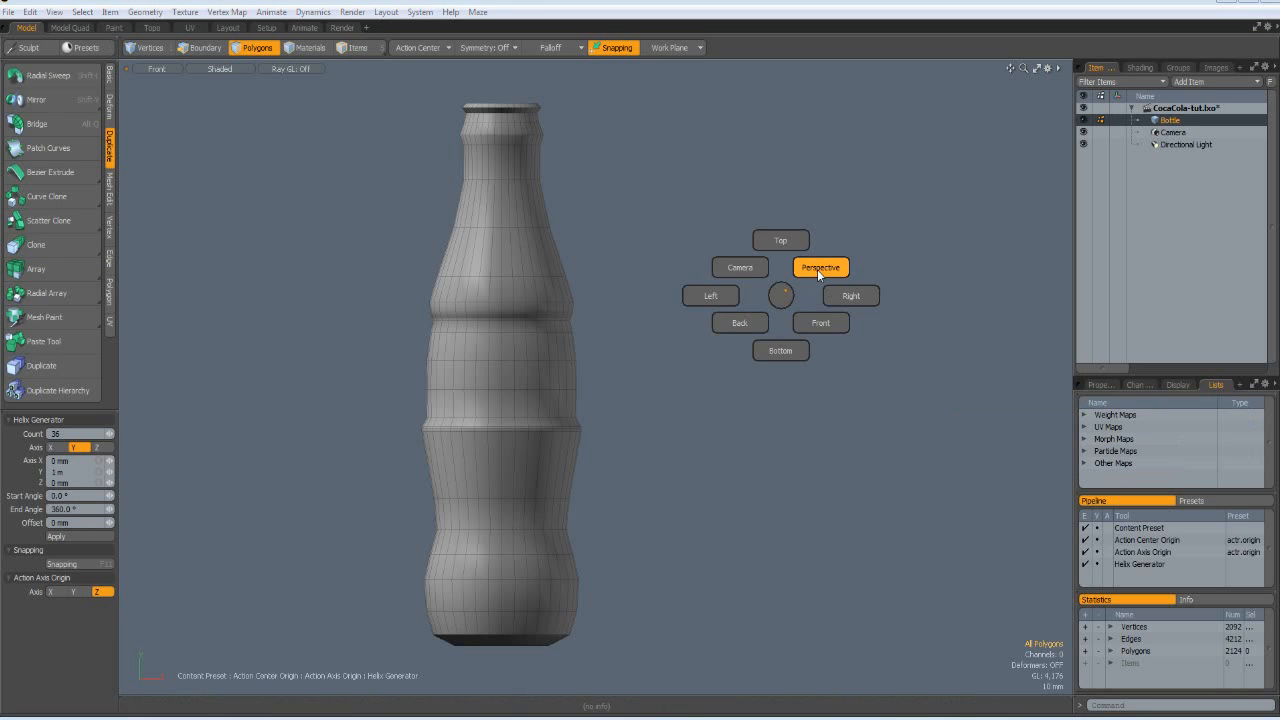
pyautogui.click(817, 269)
pyautogui.keyDown('alt'); pyautogui.moveTo(776, 316); pyautogui.dragTo(786, 513); pyautogui.keyUp('alt')
pyautogui.scroll(5, 560, 460)
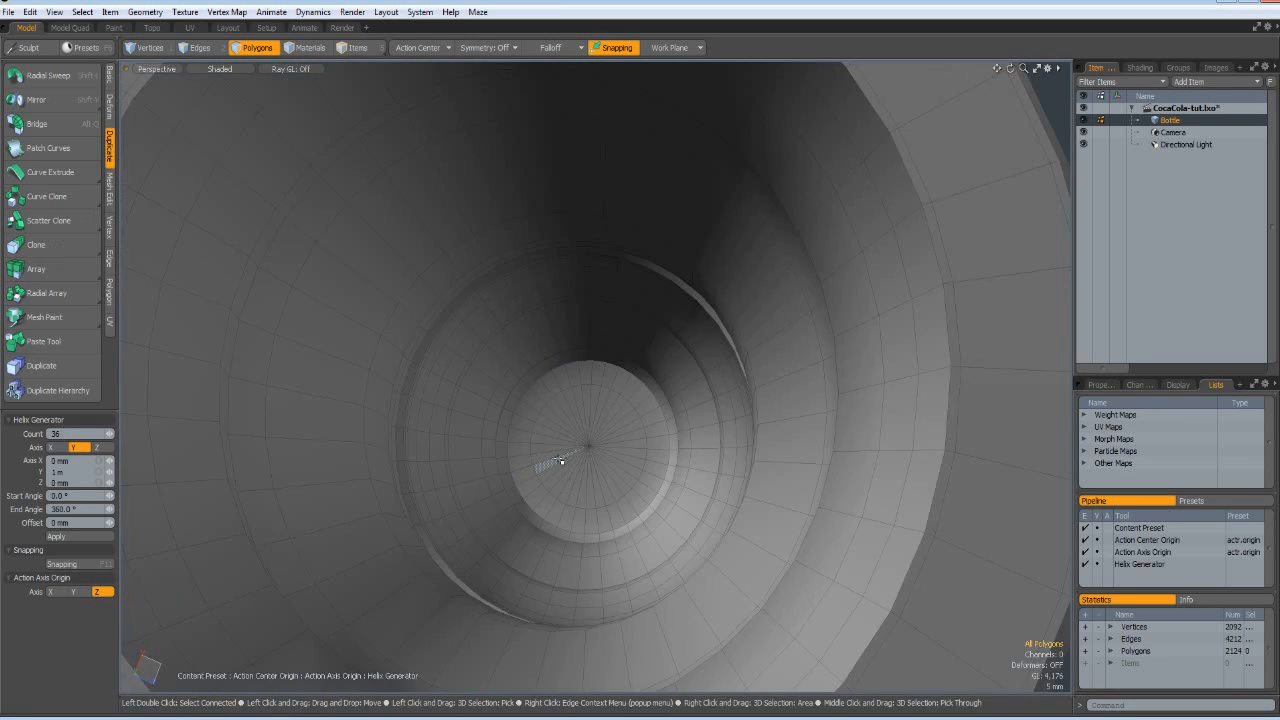
pyautogui.scroll(-2, 560, 460)
pyautogui.moveTo(571, 457)
pyautogui.keyDown('alt'); pyautogui.mouseDown()
pyautogui.moveTo(615, 453)
pyautogui.moveTo(582, 457)
pyautogui.moveTo(612, 420)
pyautogui.moveTo(632, 470)
pyautogui.moveTo(590, 442)
pyautogui.moveTo(624, 443)
pyautogui.moveTo(626, 462)
pyautogui.moveTo(591, 476)
pyautogui.mouseUp(); pyautogui.keyUp('alt')
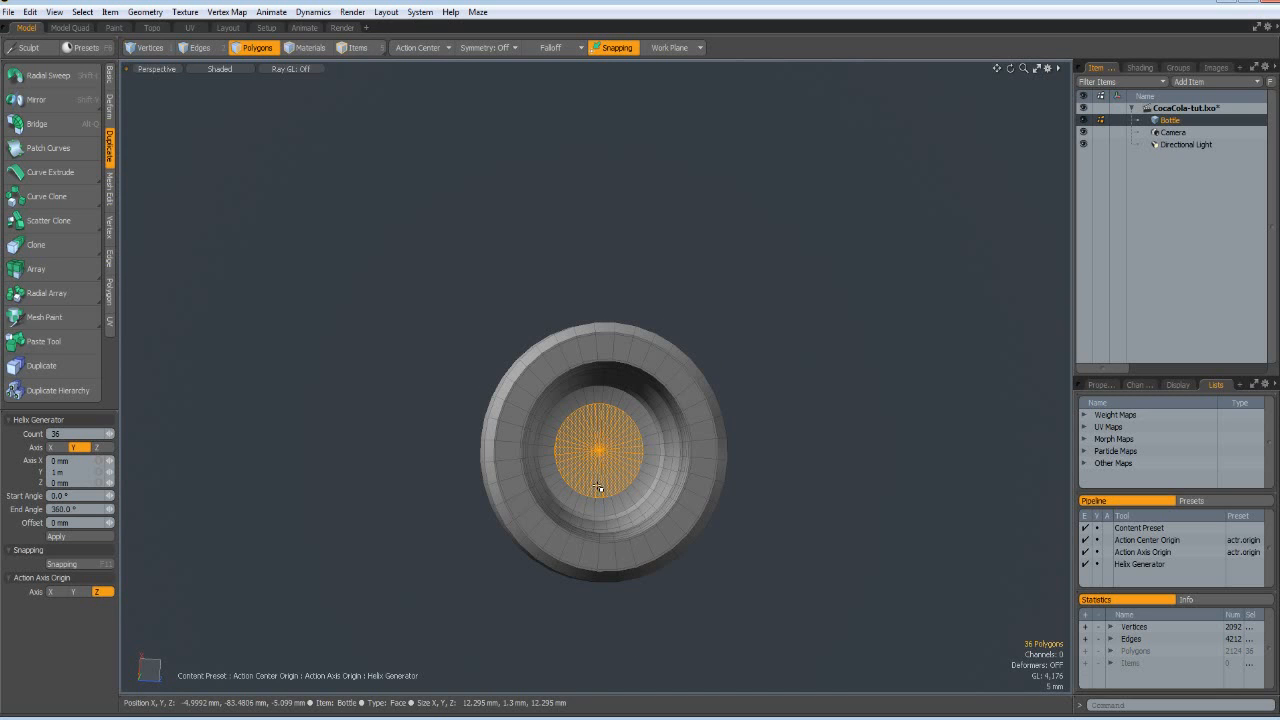
# - Grow the polygon selection ring by ring up the bottle's inner wall to the base of the neck
pyautogui.hotkey('shift', 'Up')
pyautogui.hotkey('shift', 'Up')
pyautogui.hotkey('shift', 'Up')
pyautogui.hotkey('shift', 'Up')
pyautogui.hotkey('shift', 'Up')
pyautogui.keyDown('alt'); pyautogui.moveTo(877, 383); pyautogui.dragTo(812, 467); pyautogui.keyUp('alt')
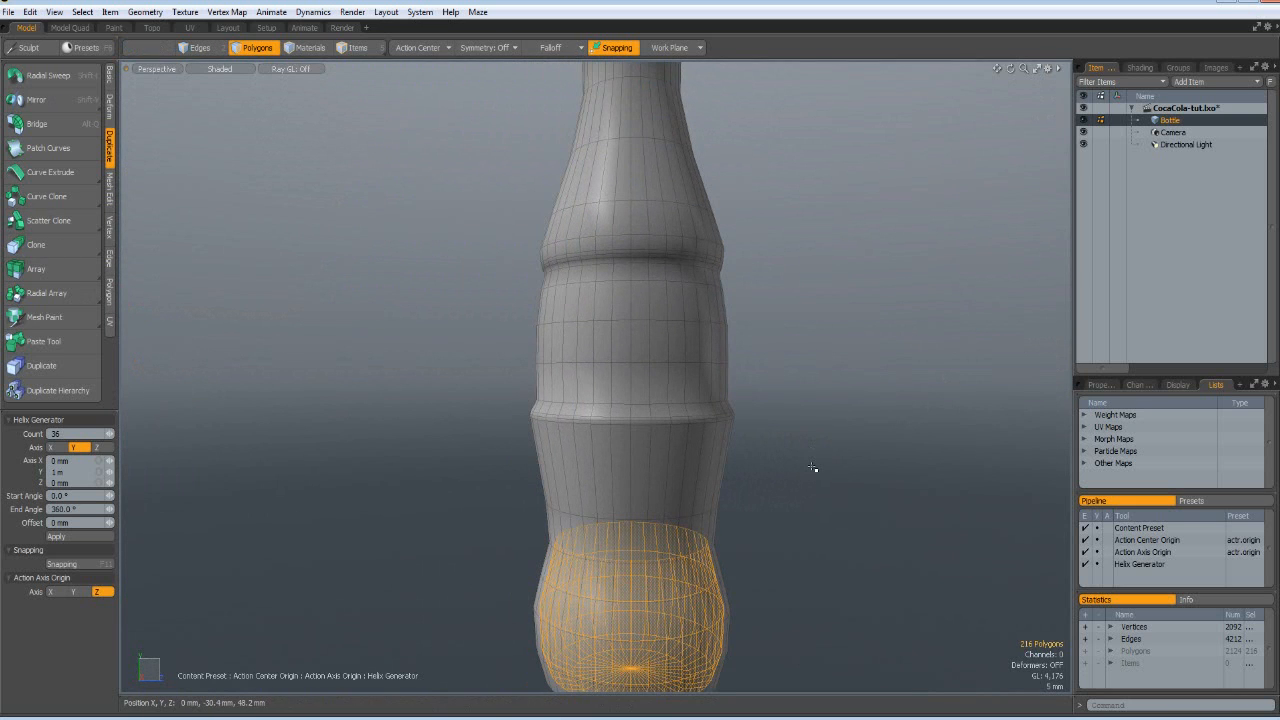
pyautogui.hotkey('shift', 'Up')
pyautogui.hotkey('shift', 'Up')
pyautogui.hotkey('shift', 'Up')
pyautogui.hotkey('shift', 'Up')
pyautogui.hotkey('shift', 'Up')
pyautogui.hotkey('shift', 'Up')
pyautogui.hotkey('shift', 'Up')
pyautogui.hotkey('shift', 'Up')
pyautogui.hotkey('shift', 'Up')
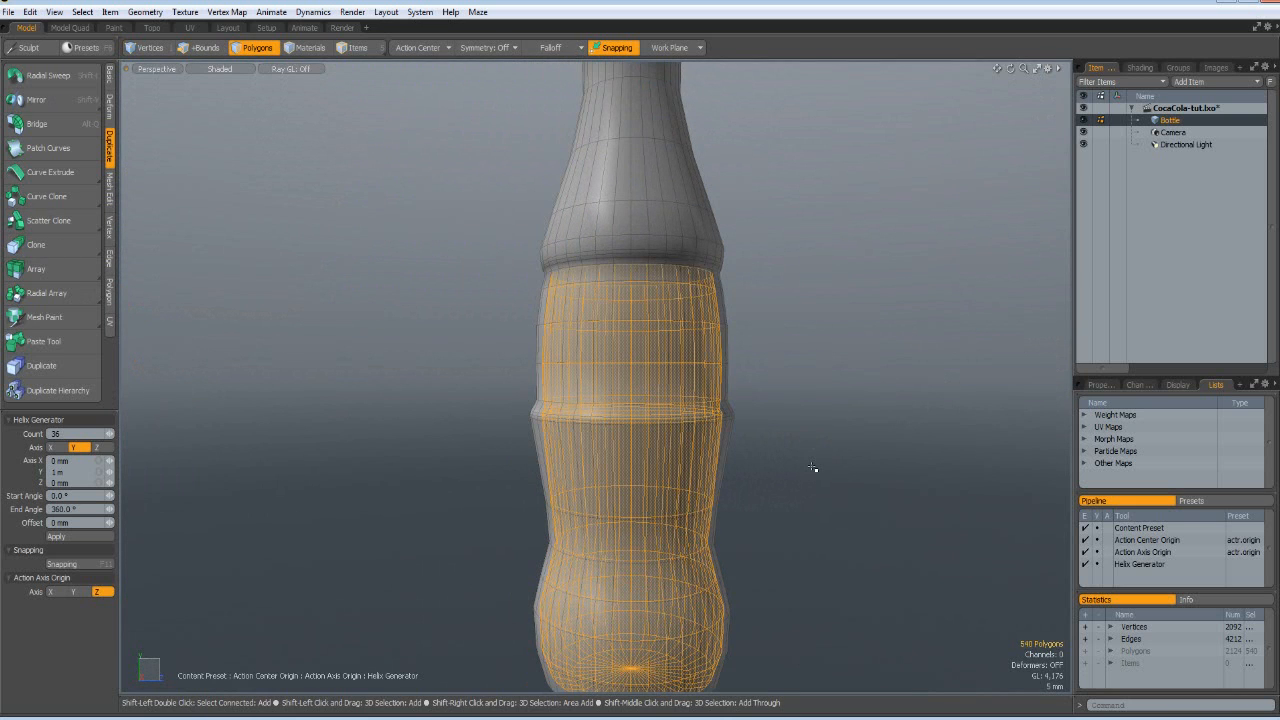
pyautogui.hotkey('shift', 'Up')
pyautogui.hotkey('shift', 'Up')
pyautogui.hotkey('shift', 'Up')
pyautogui.hotkey('shift', 'Up')
pyautogui.hotkey('shift', 'Up')
pyautogui.hotkey('shift', 'Up')
pyautogui.scroll(-2, 814, 490)
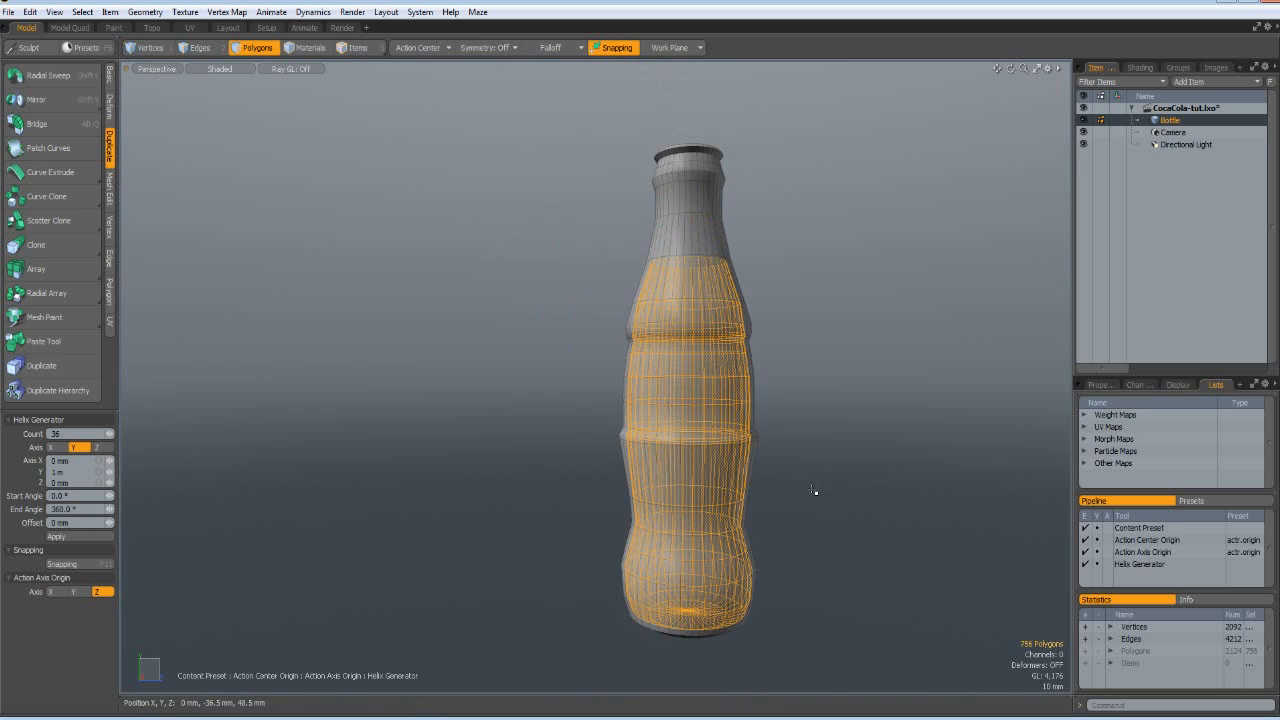
pyautogui.hotkey('shift', 'Up')
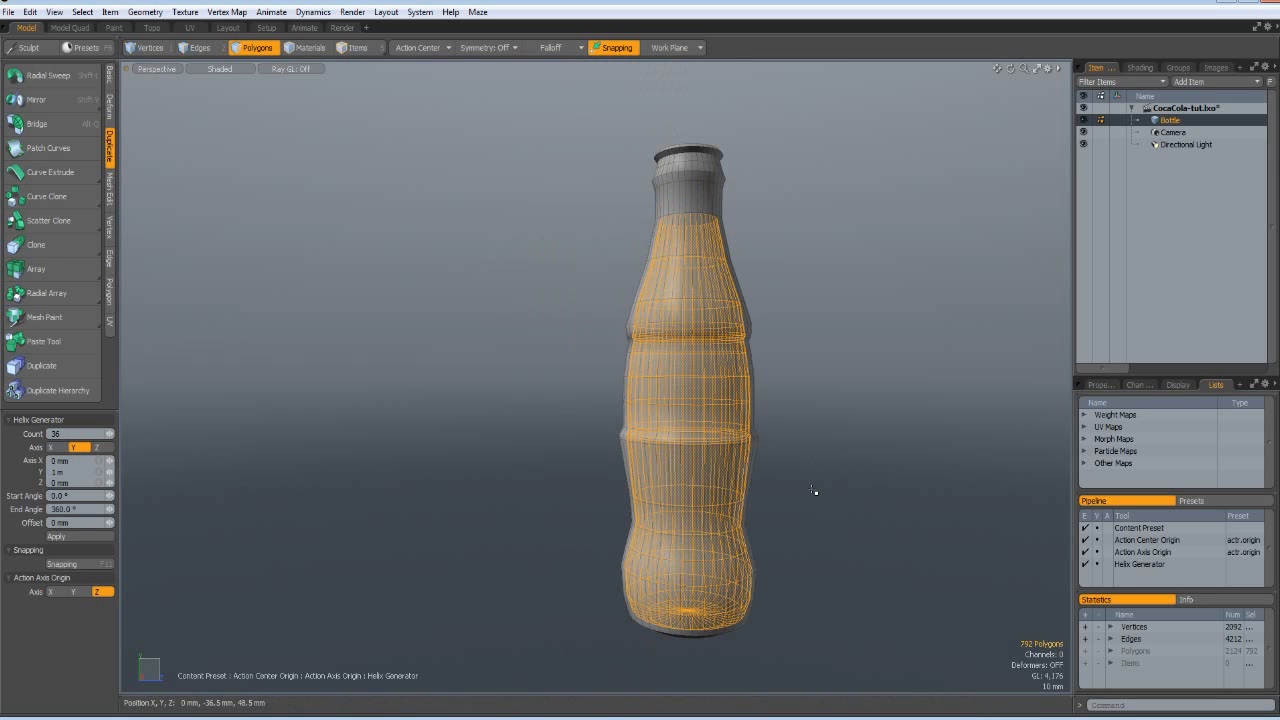
# - Copy the selected inner-wall polygons into a new mesh item and flip the pasted polygons
pyautogui.press('n')
pyautogui.hotkey('ctrl', 'v')
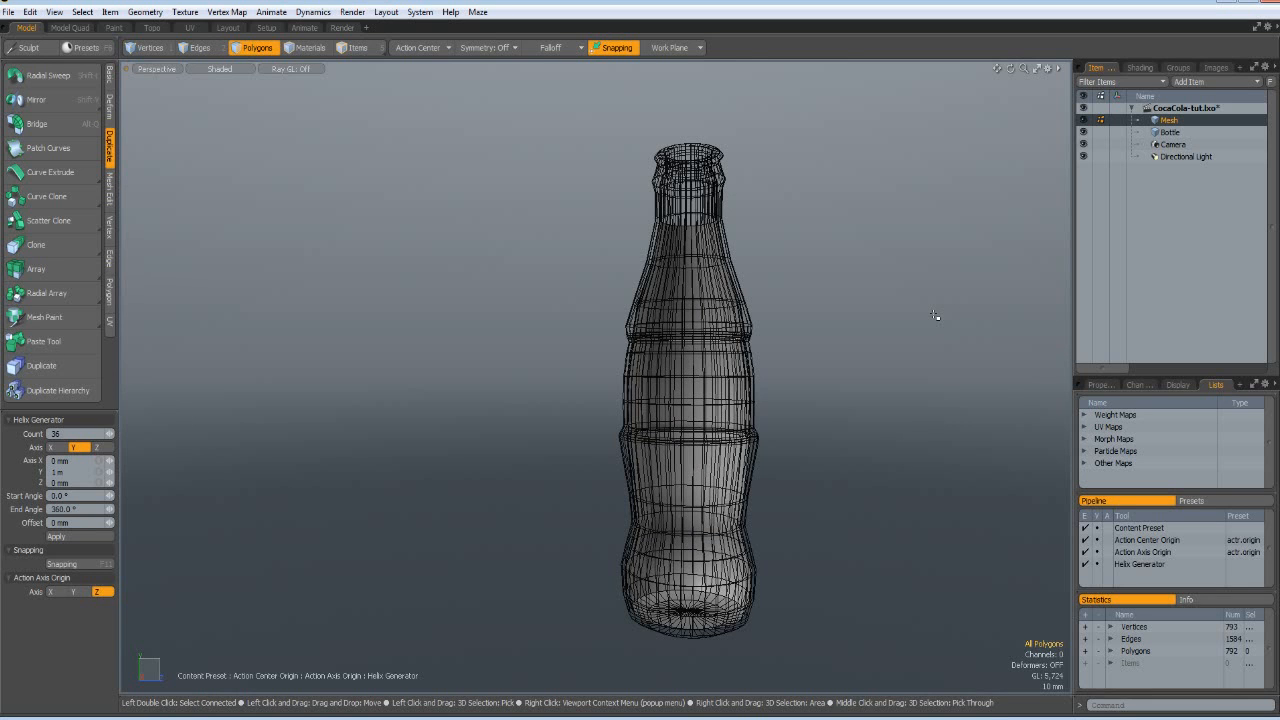
pyautogui.press('f')
# - Select the open edge loop at the top of the new inner mesh and close it with a single polygon
pyautogui.keyDown('alt'); pyautogui.moveTo(892, 286); pyautogui.dragTo(886, 337); pyautogui.keyUp('alt')
pyautogui.scroll(5, 673, 234)
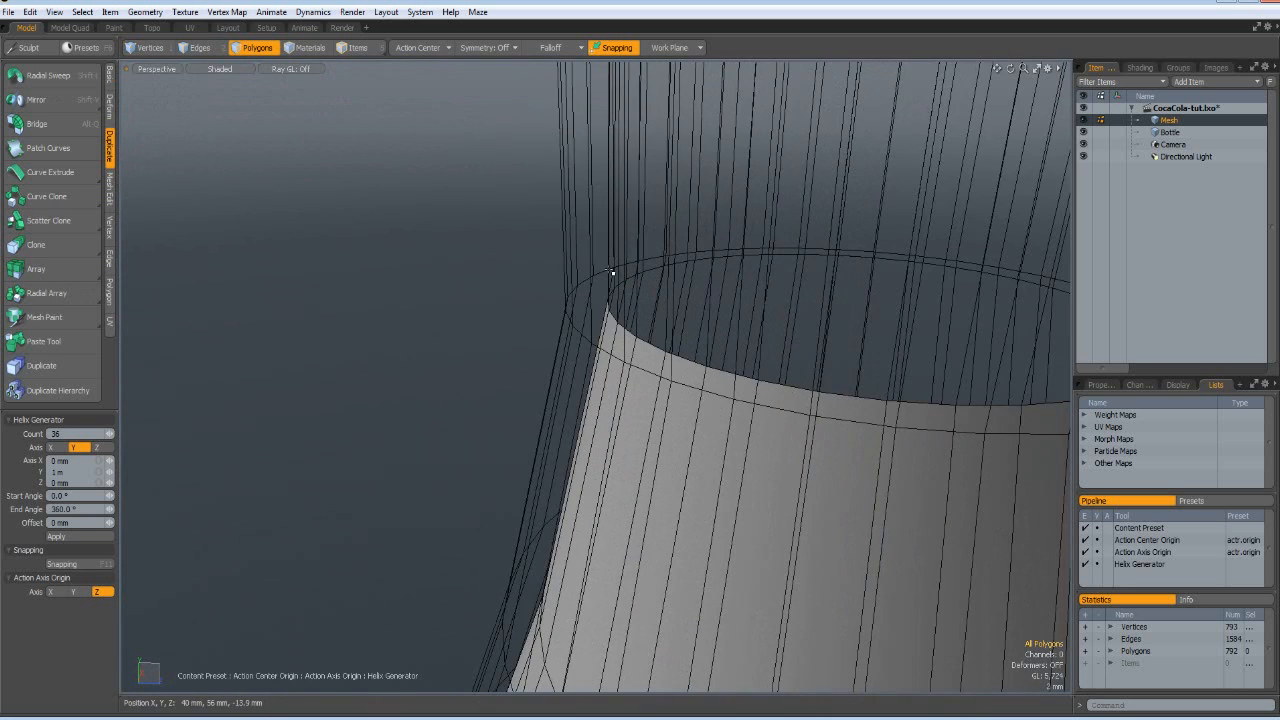
pyautogui.scroll(-3, 643, 308)
pyautogui.keyDown('alt'); pyautogui.keyDown('shift'); pyautogui.moveTo(797, 374); pyautogui.dragTo(675, 323); pyautogui.keyUp('shift'); pyautogui.keyUp('alt')
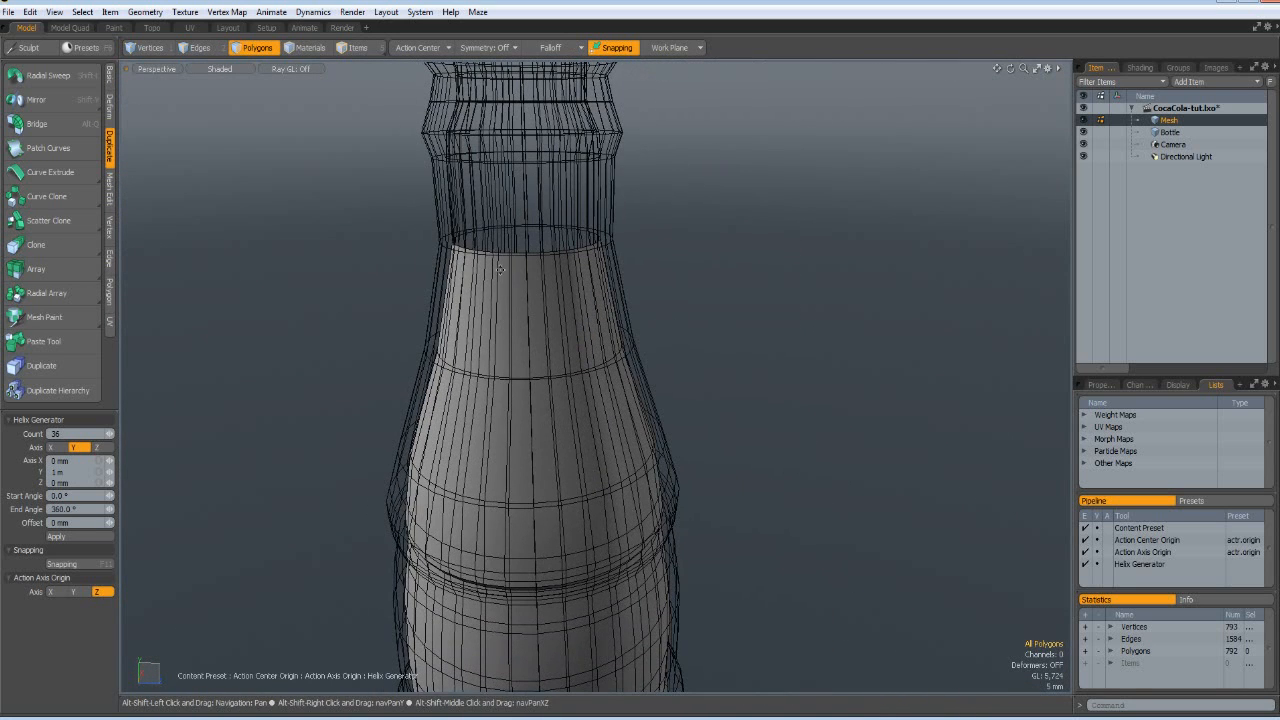
pyautogui.press('2')
pyautogui.moveTo(376, 194); pyautogui.dragTo(722, 327, button='right')
pyautogui.keyDown('alt'); pyautogui.moveTo(738, 294); pyautogui.dragTo(738, 256); pyautogui.keyUp('alt')
pyautogui.moveTo(403, 136); pyautogui.dragTo(672, 228, button='right')
pyautogui.keyDown('alt'); pyautogui.moveTo(742, 200); pyautogui.dragTo(755, 247); pyautogui.keyUp('alt')
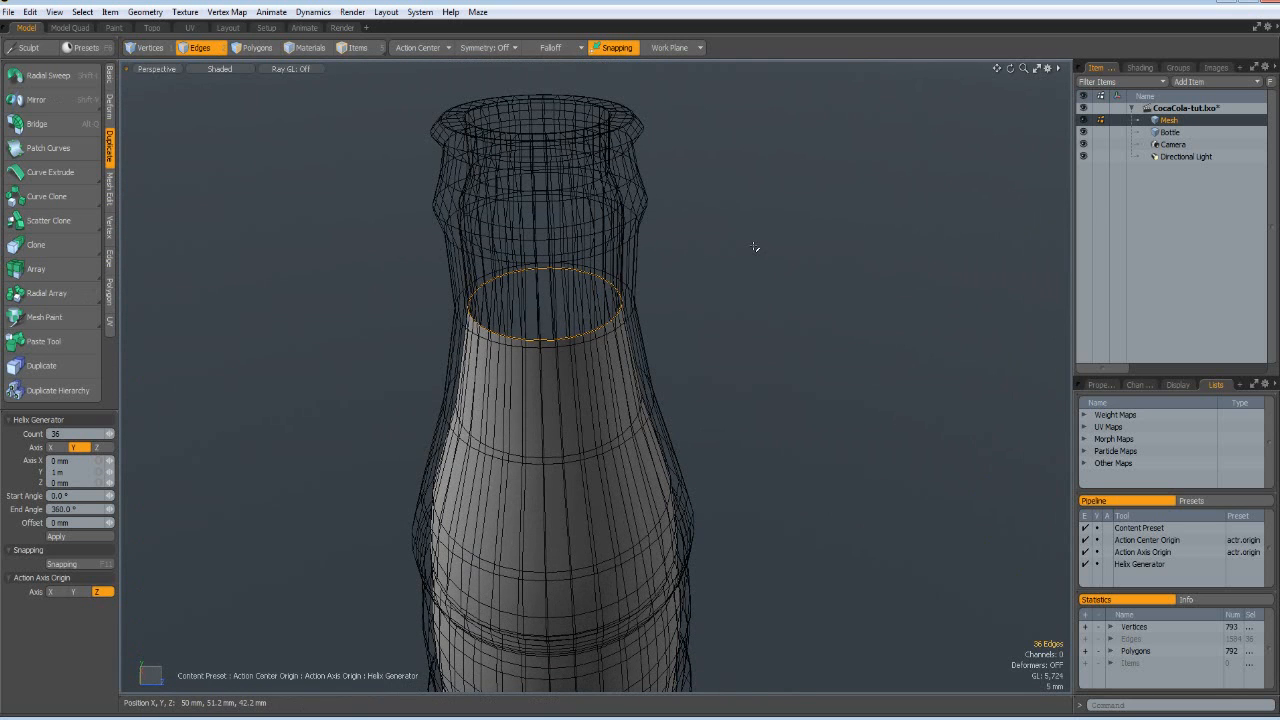
pyautogui.press('p')
pyautogui.scroll(3, 532, 298)
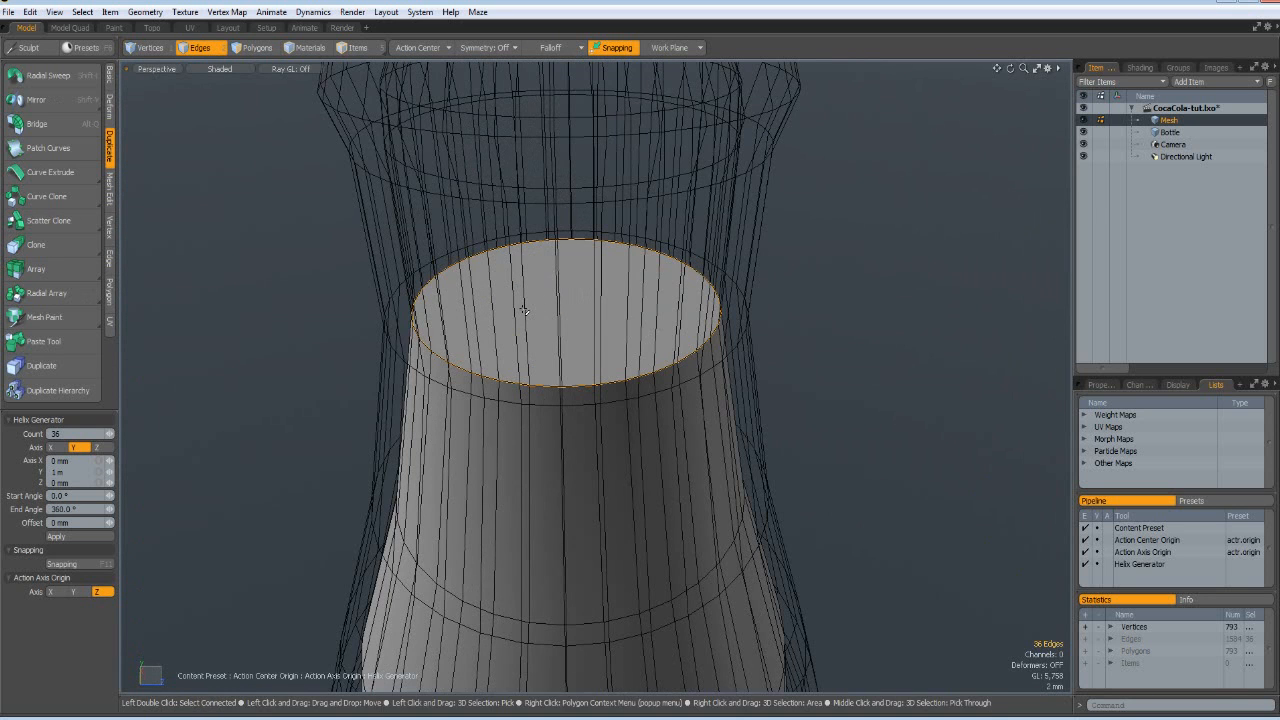
# - Bevel the cap polygon with an inset of 530 um and a shift of -400 um
pyautogui.press('3')
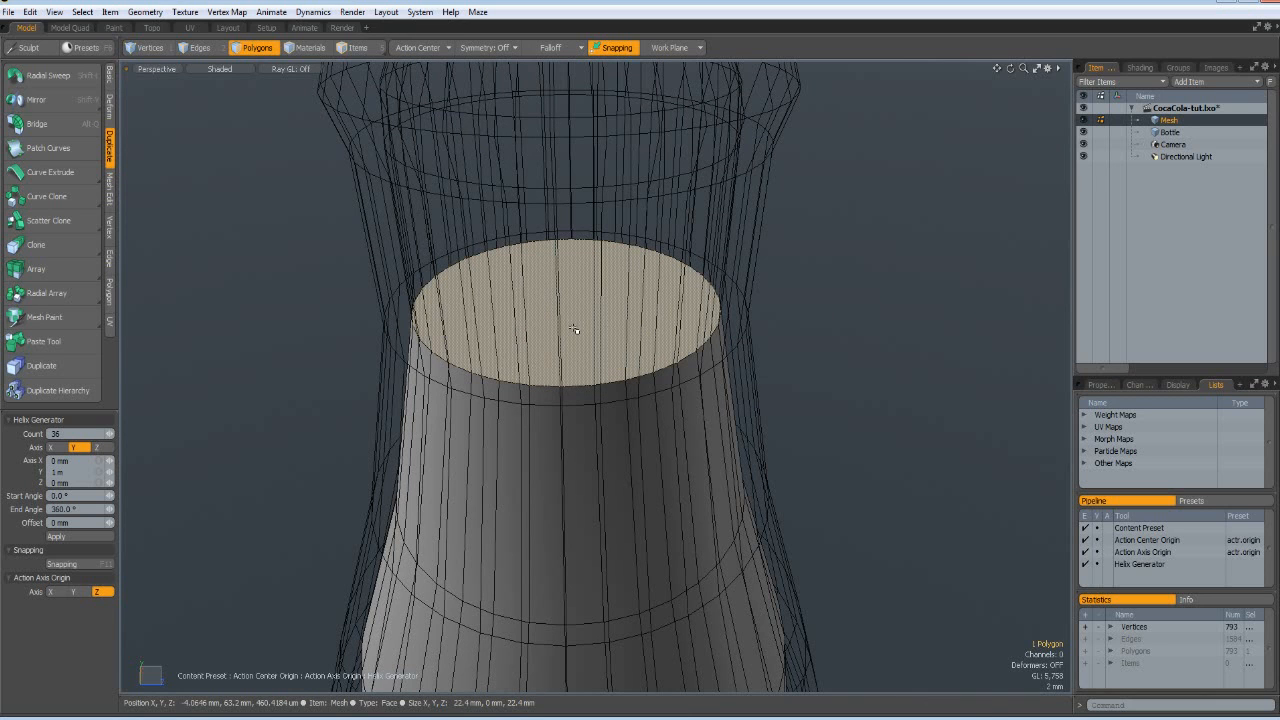
pyautogui.press('b')
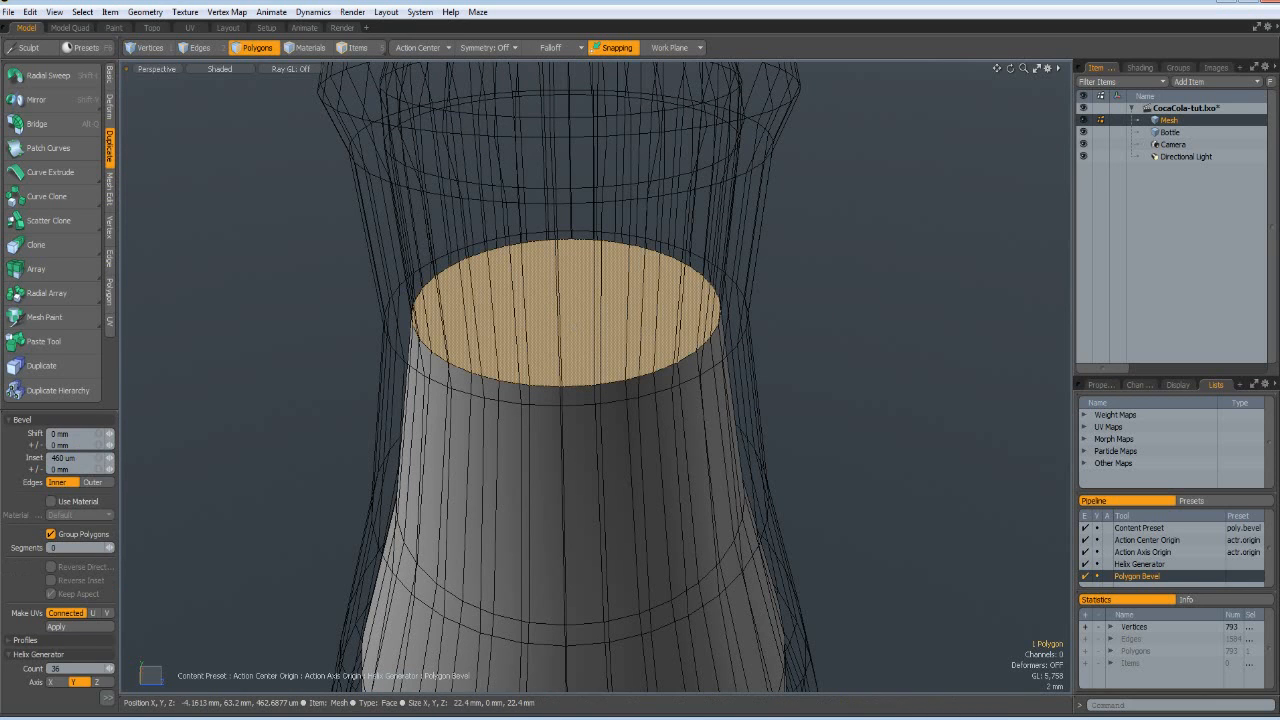
pyautogui.scroll(2, 577, 328)
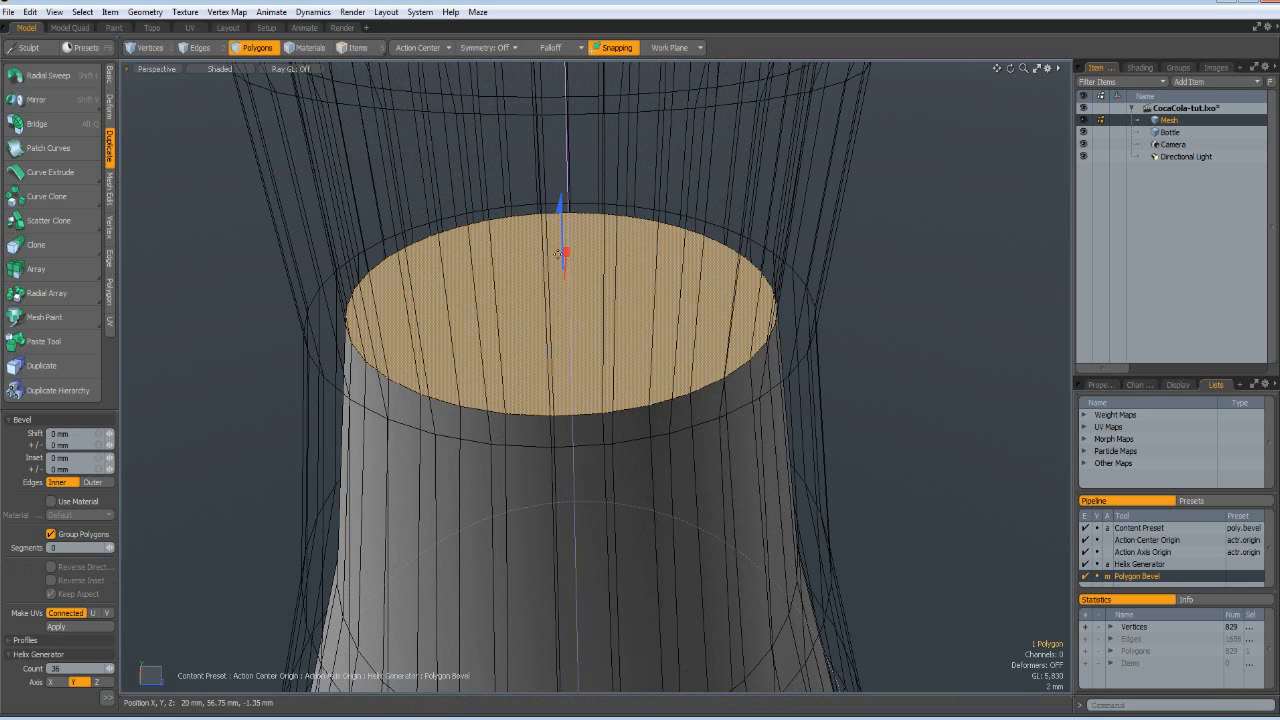
pyautogui.moveTo(566, 252); pyautogui.dragTo(566, 253)
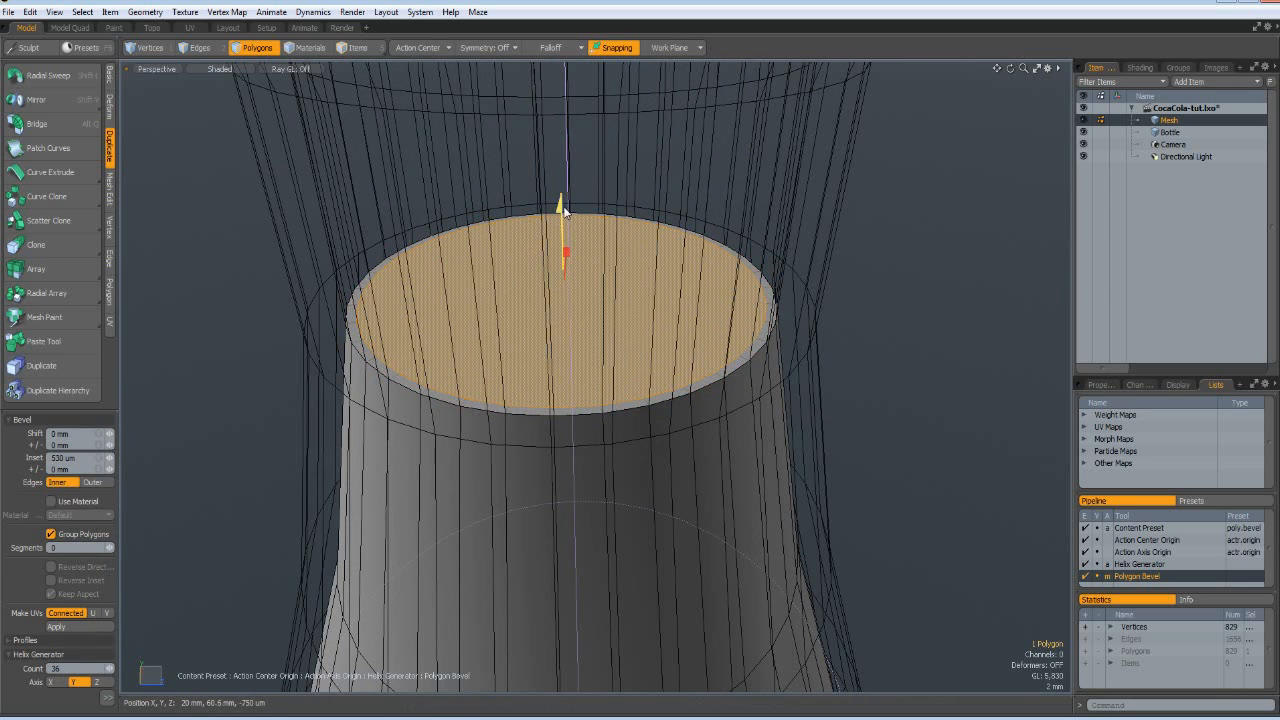
pyautogui.moveTo(561, 205); pyautogui.dragTo(561, 215)
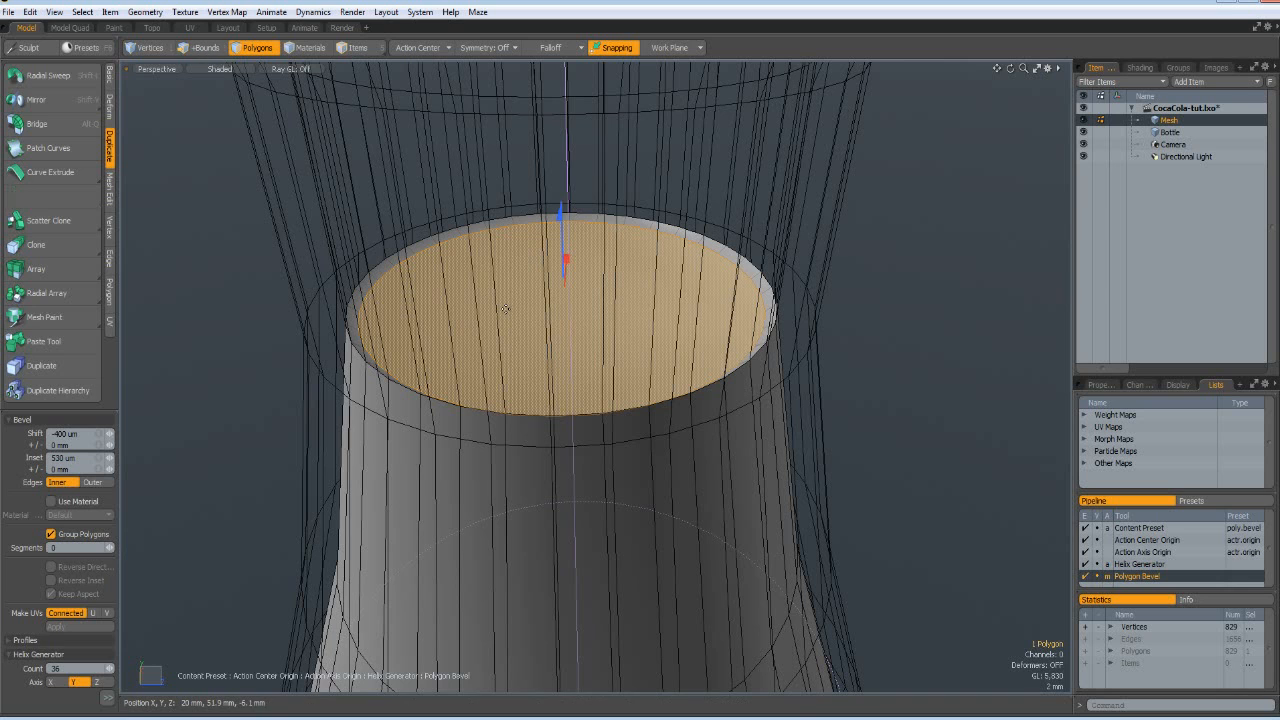
# - Bevel the cap inward twice more without shift, using insets of 3.67 mm and 3.21 mm, and clear the selection
pyautogui.keyDown('shift'); pyautogui.click(506, 309); pyautogui.keyUp('shift')
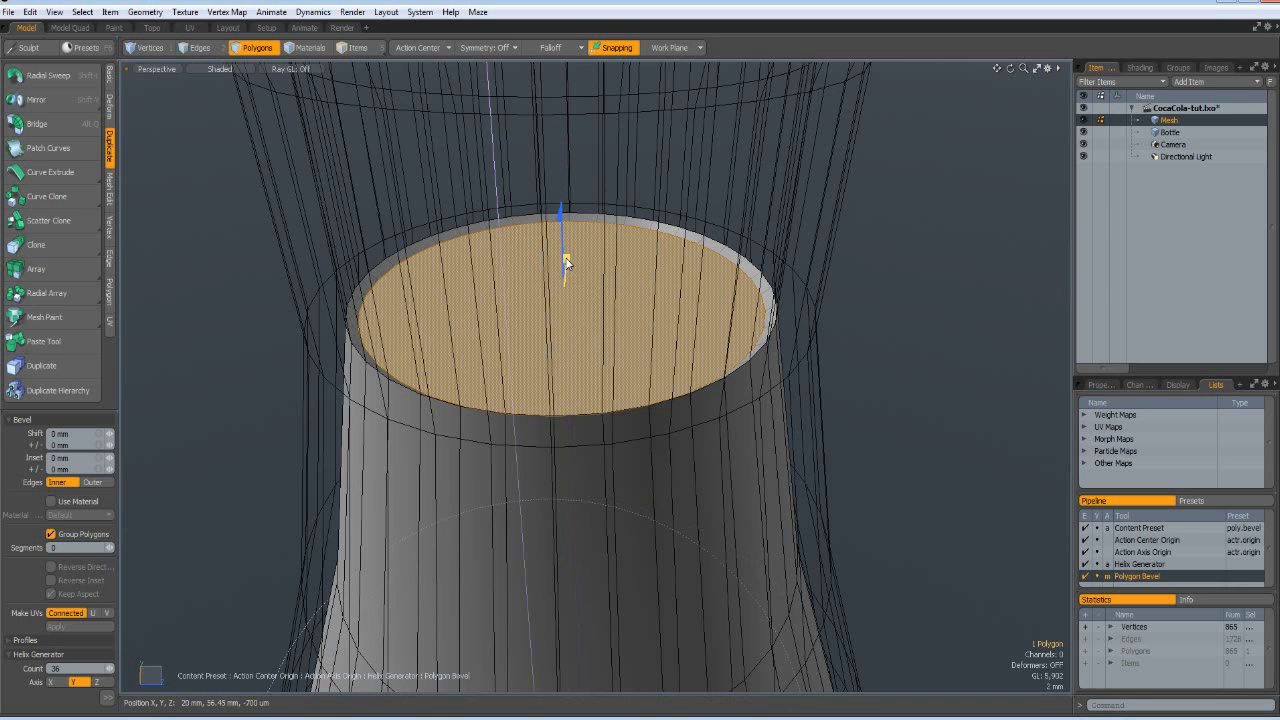
pyautogui.moveTo(566, 258); pyautogui.dragTo(570, 282)
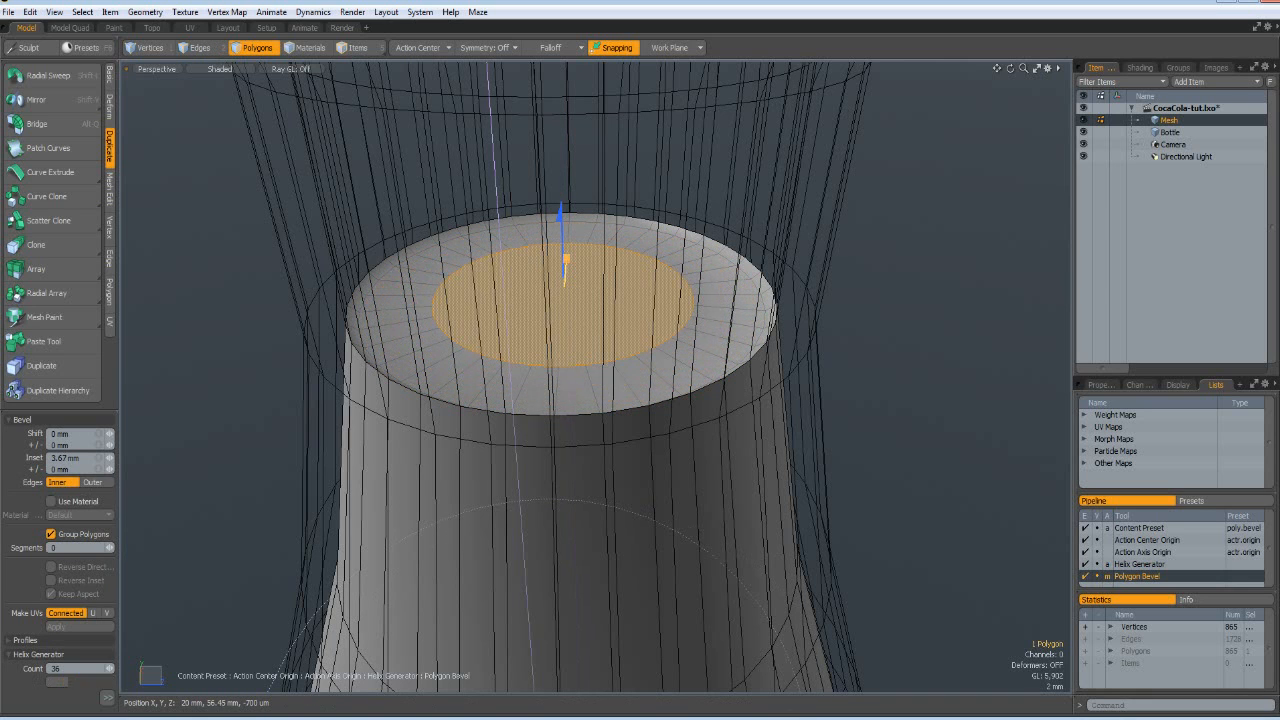
pyautogui.keyDown('shift'); pyautogui.click(567, 262); pyautogui.keyUp('shift')
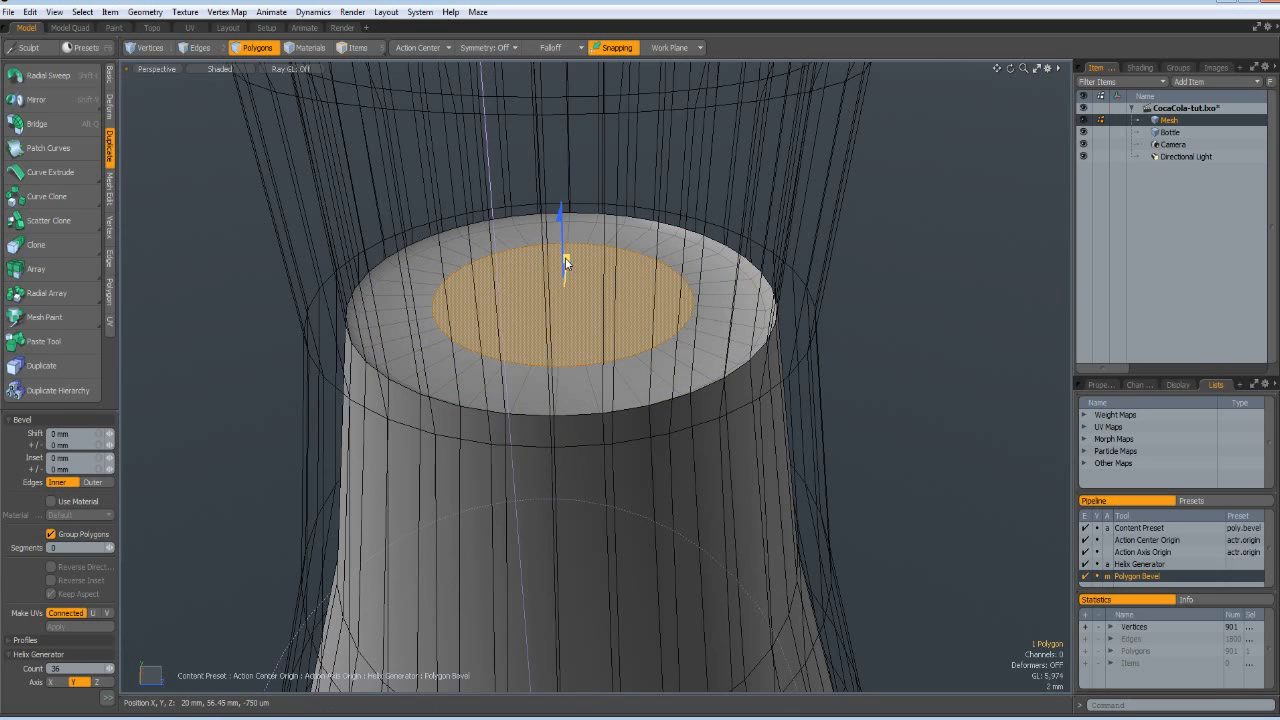
pyautogui.moveTo(567, 262); pyautogui.dragTo(569, 280)
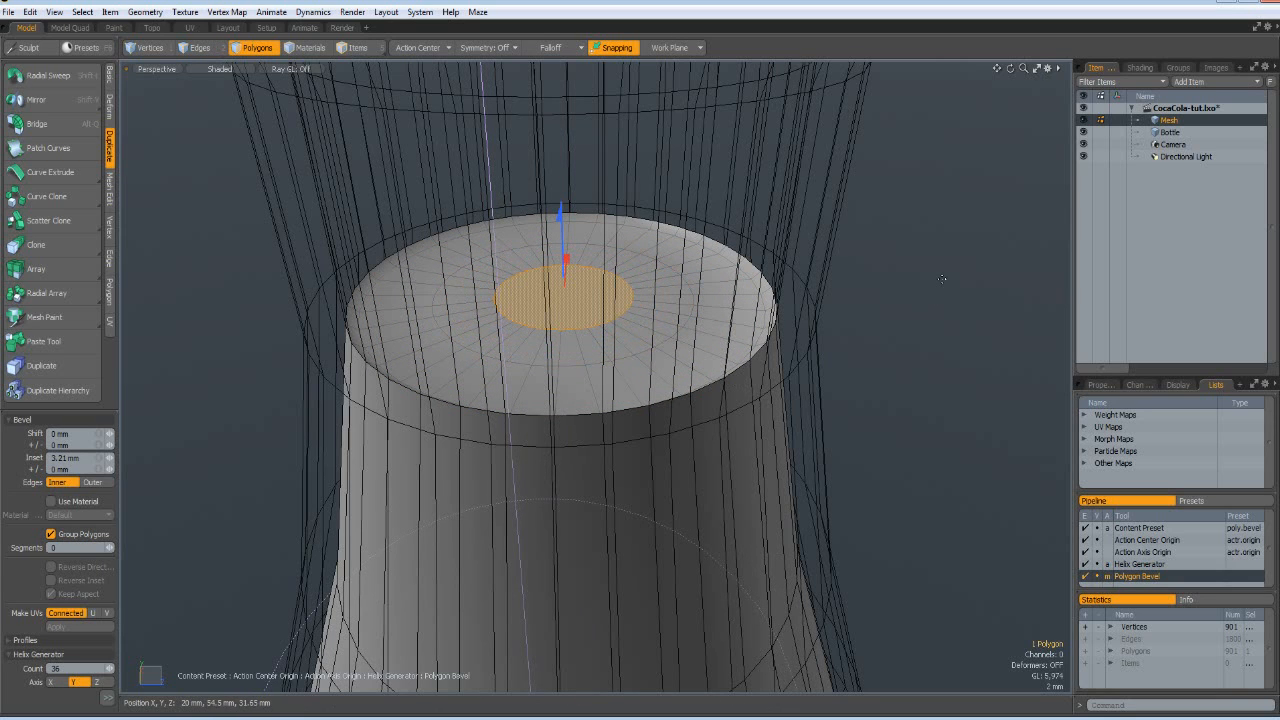
pyautogui.press('space')
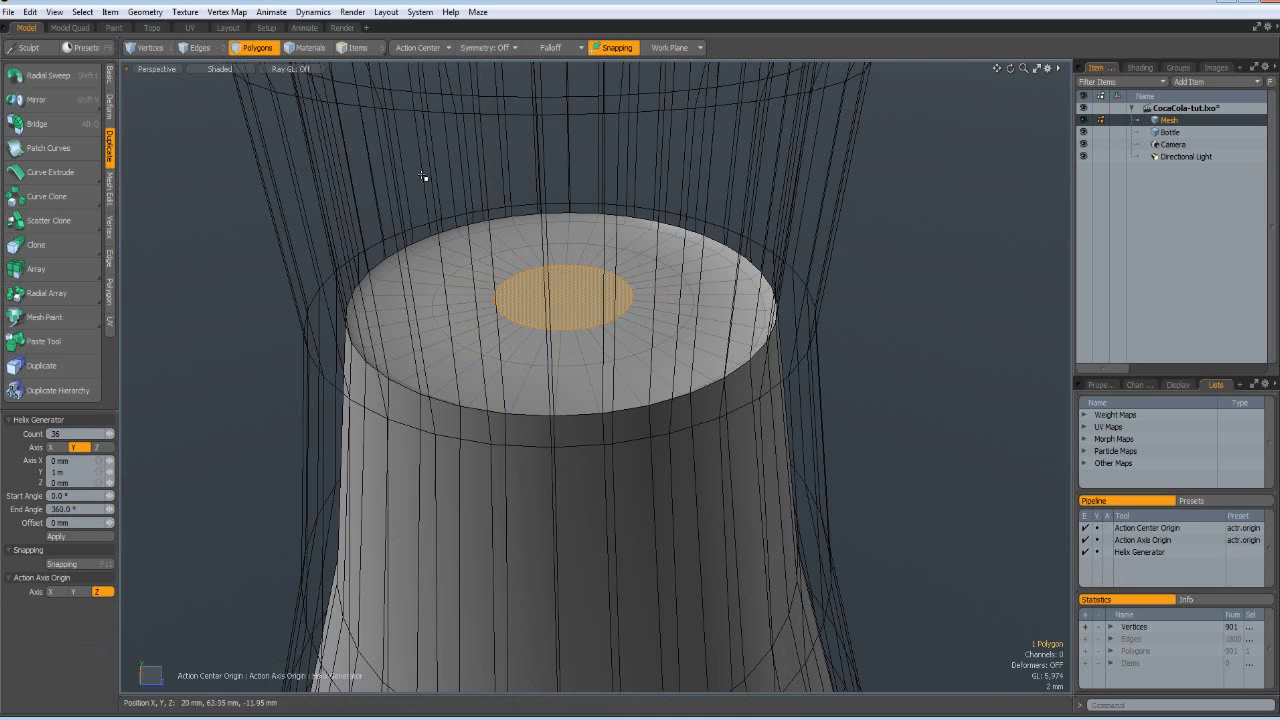
pyautogui.click(349, 186)
# - Add an edge loop at about 21.6% across the narrow bevelled rim of the liquid cap, and clear the item selection
pyautogui.keyDown('alt'); pyautogui.moveTo(349, 186); pyautogui.dragTo(422, 437); pyautogui.keyUp('alt')
pyautogui.scroll(4, 532, 313)
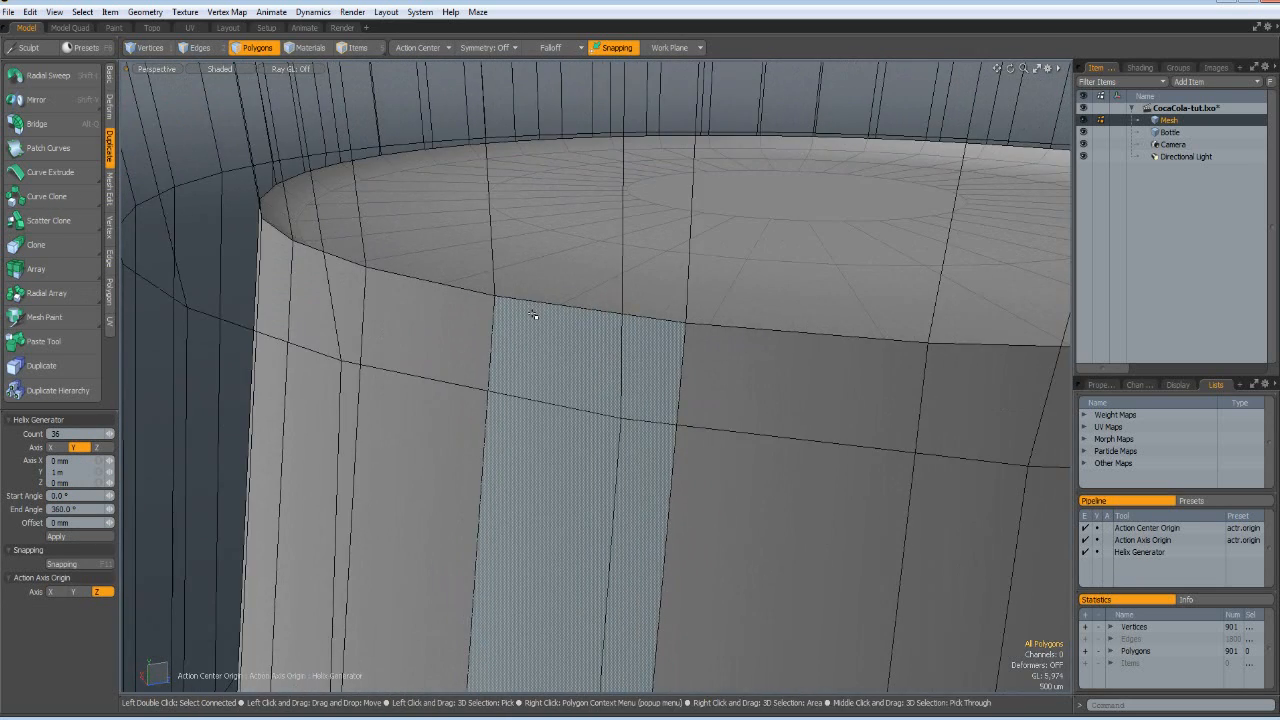
pyautogui.scroll(-7, 530, 320)
pyautogui.scroll(5, 527, 333)
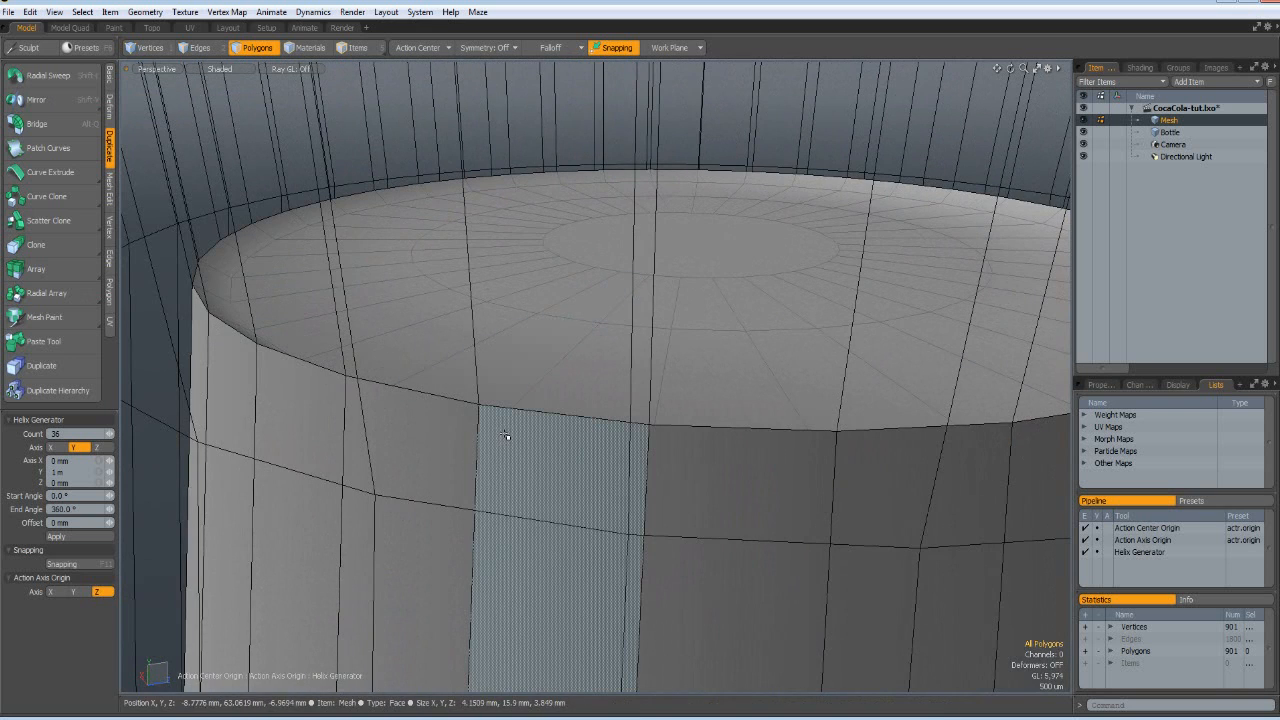
pyautogui.press('alt')
pyautogui.hotkey('alt', 'l')
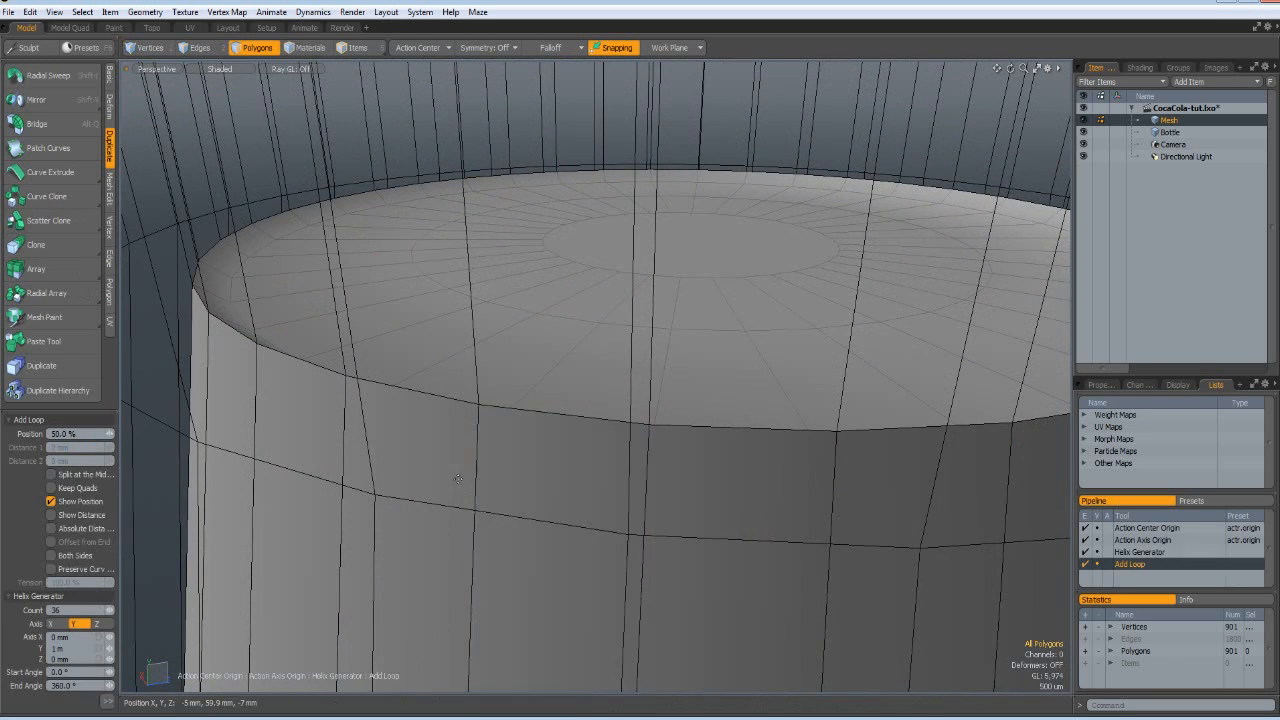
pyautogui.keyDown('alt'); pyautogui.moveTo(534, 364); pyautogui.dragTo(397, 400); pyautogui.keyUp('alt')
pyautogui.moveTo(287, 352)
pyautogui.mouseDown()
pyautogui.moveTo(314, 360)
pyautogui.moveTo(295, 350)
pyautogui.mouseUp()
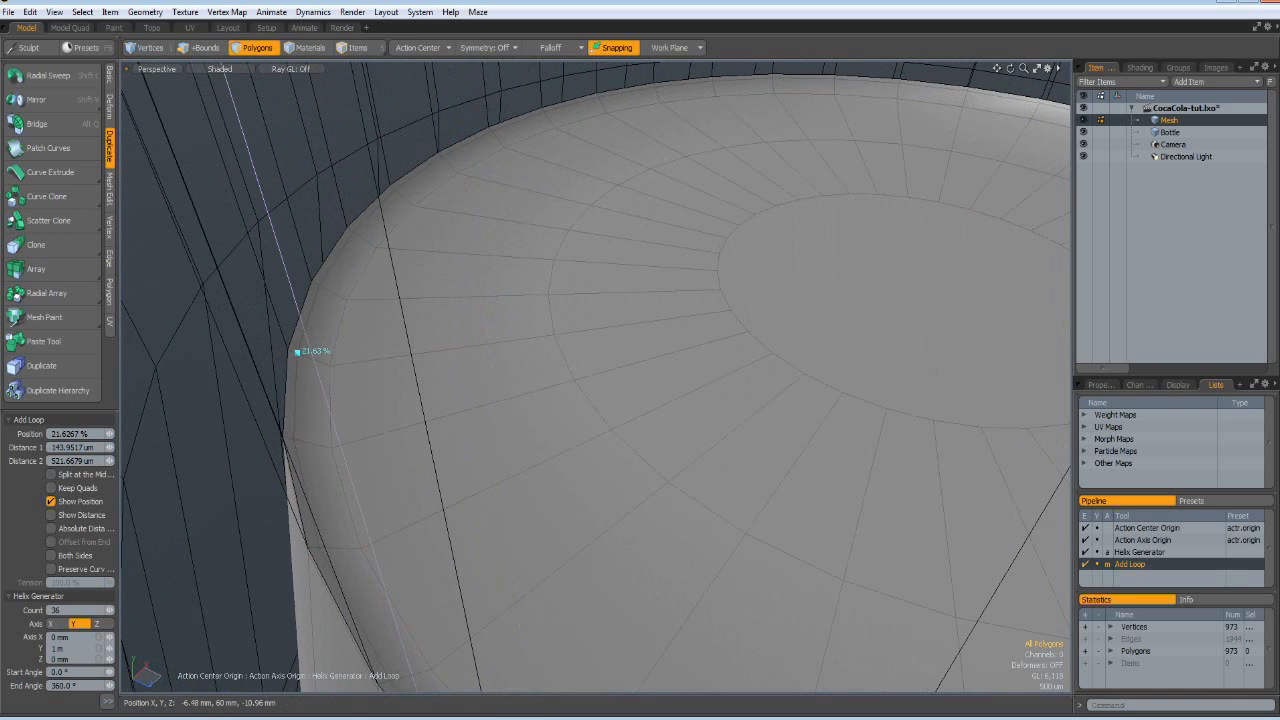
pyautogui.press('q')
pyautogui.press('q')
pyautogui.click(232, 262)
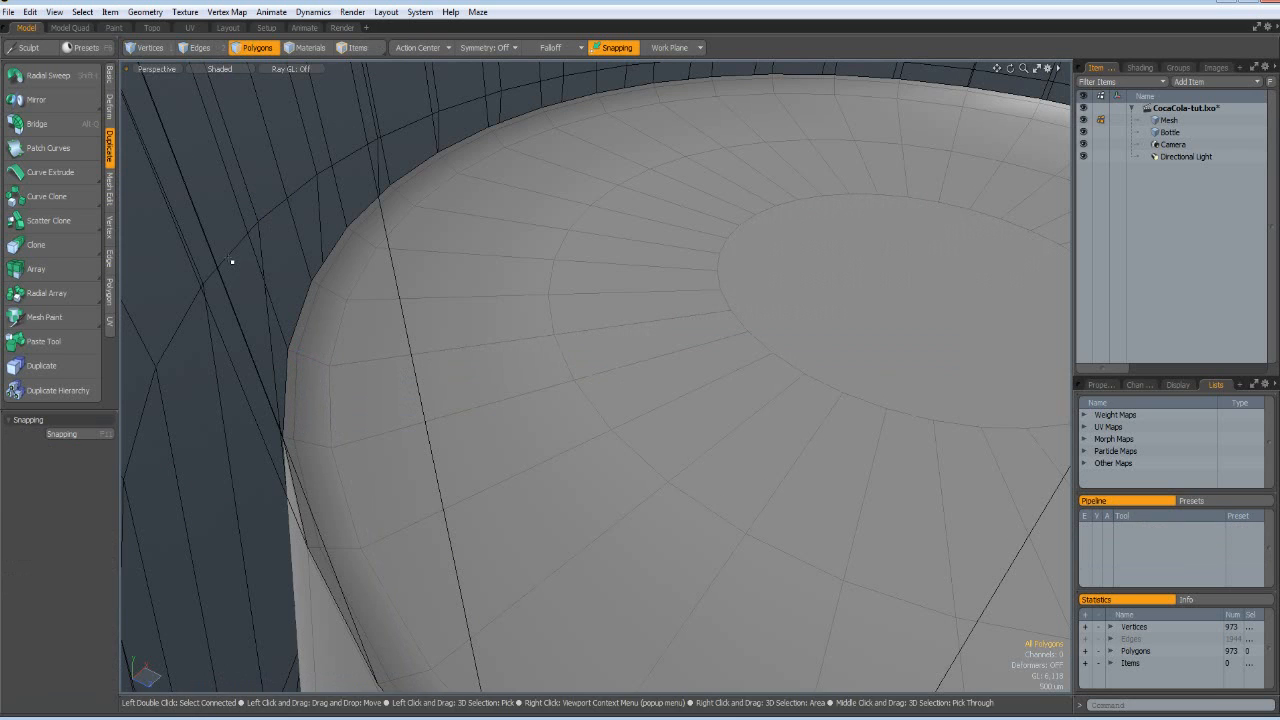
# - Examine the liquid cap's rim with subdivision smoothing and the fit of the whole liquid mesh inside the bottle
pyautogui.keyDown('alt'); pyautogui.moveTo(440, 366); pyautogui.dragTo(523, 348); pyautogui.keyUp('alt')
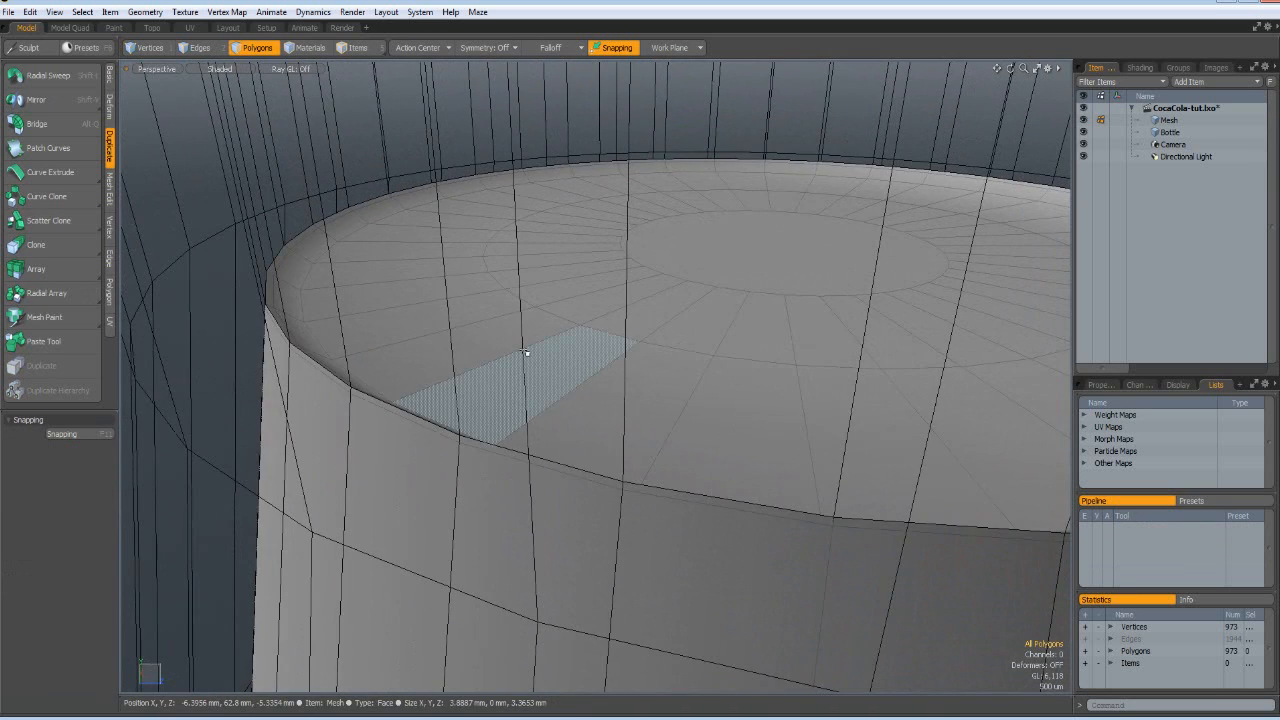
pyautogui.scroll(-5, 705, 315)
pyautogui.scroll(4, 707, 313)
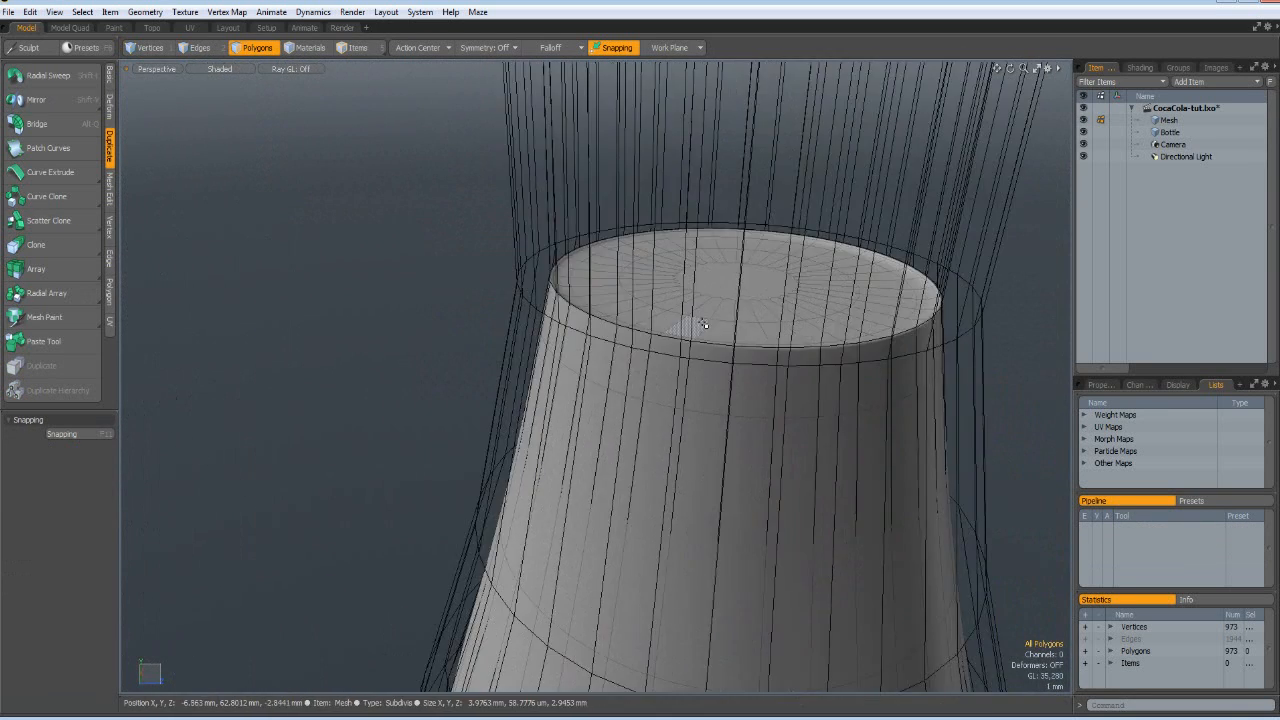
pyautogui.scroll(-5, 723, 542)
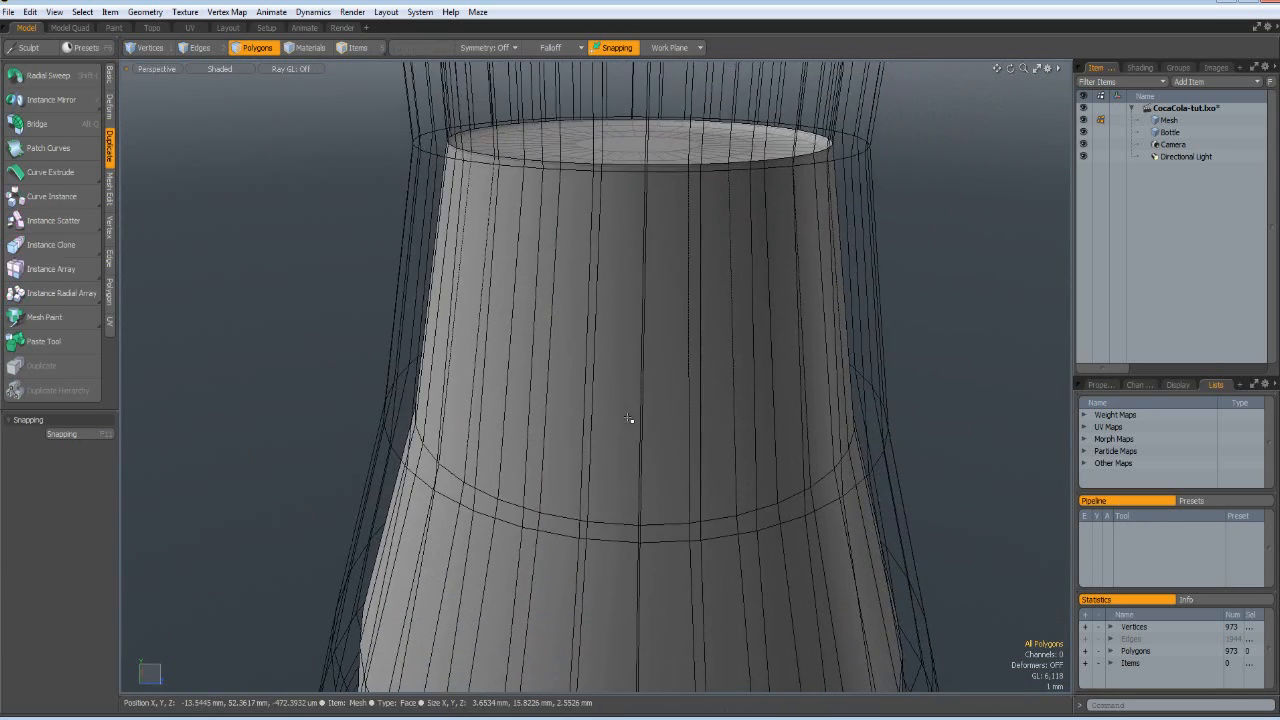
pyautogui.scroll(-4, 600, 500)
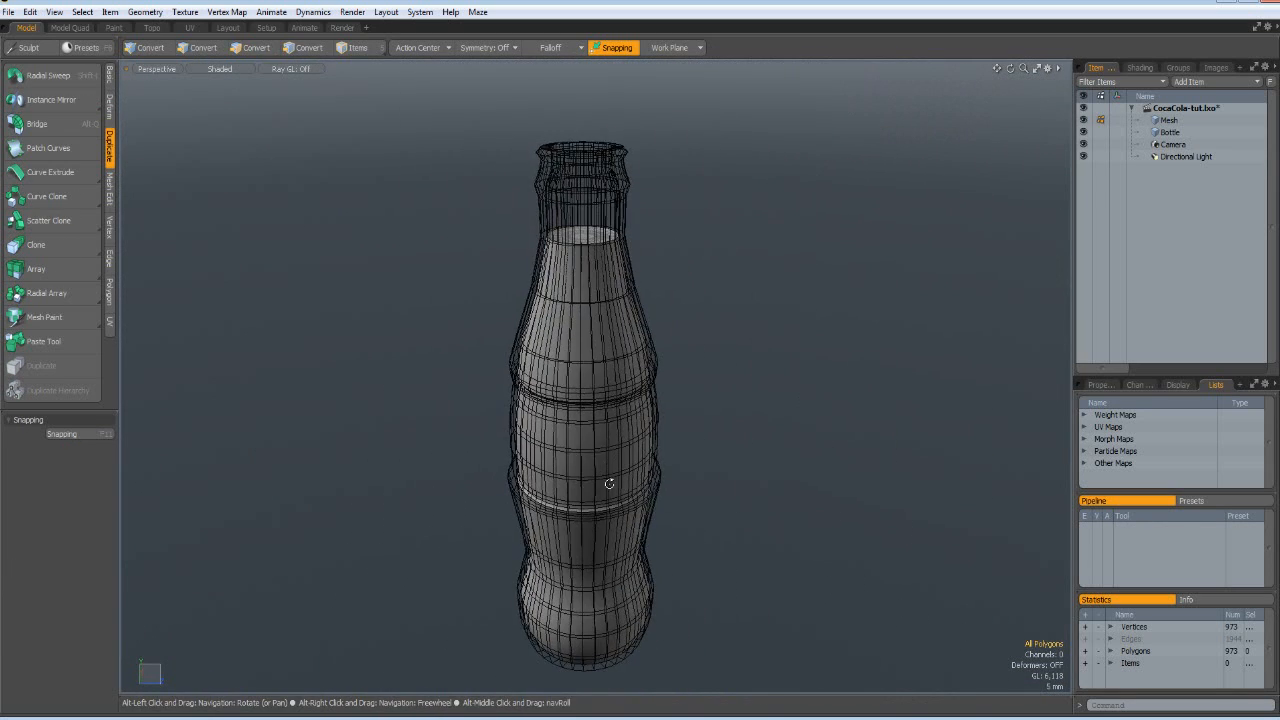
pyautogui.press('alt')
pyautogui.press('a')
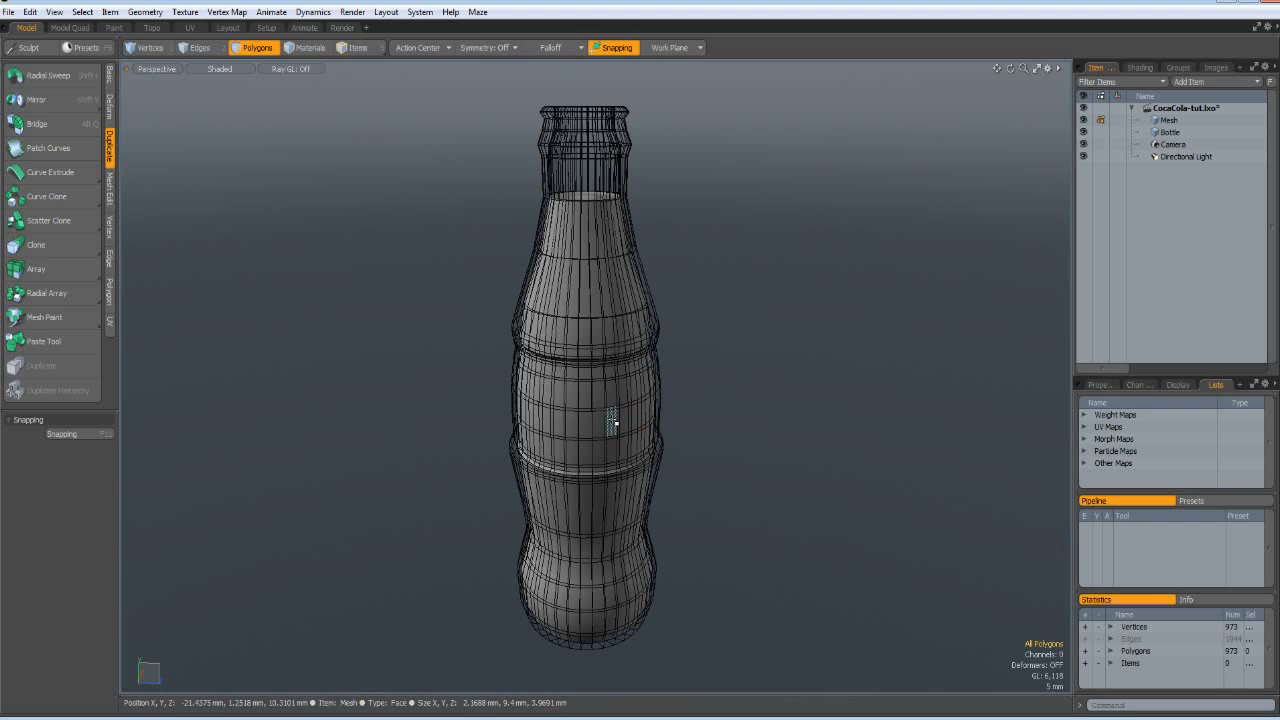
# - Select all polygons of the liquid mesh and scale them uniformly to 98% on X, Y and Z
pyautogui.doubleClick(613, 423)
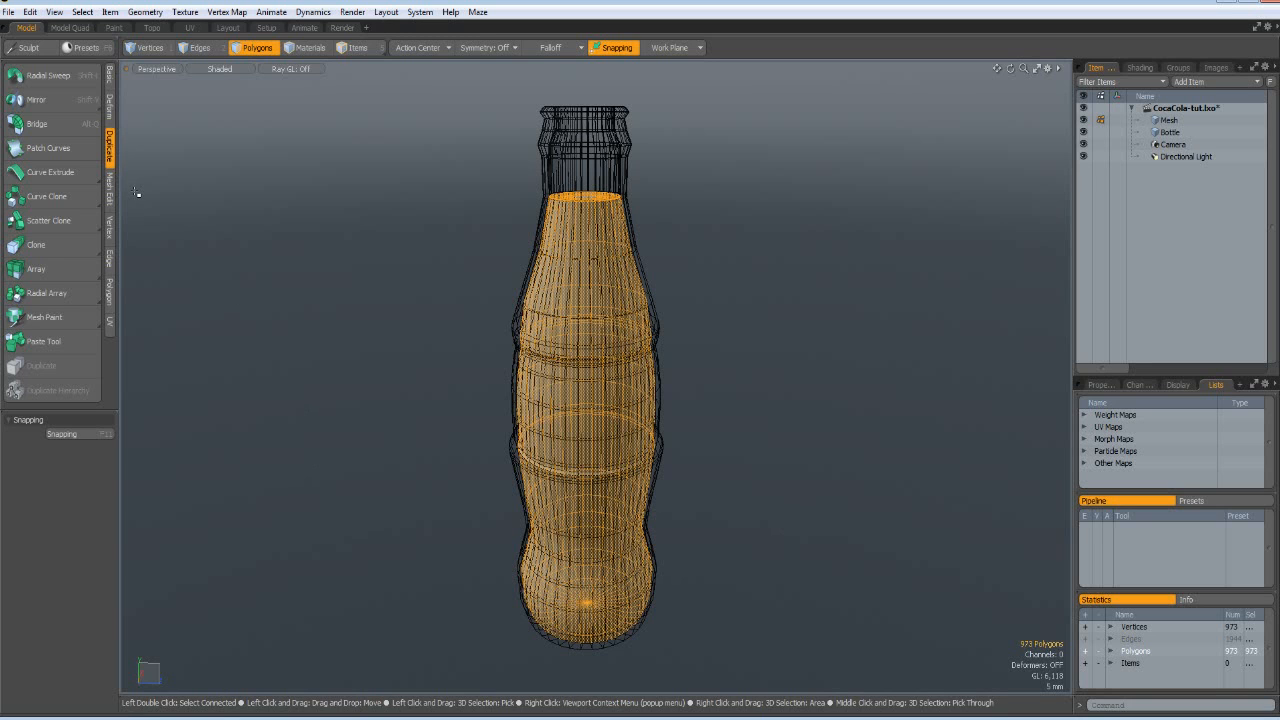
pyautogui.press('y')
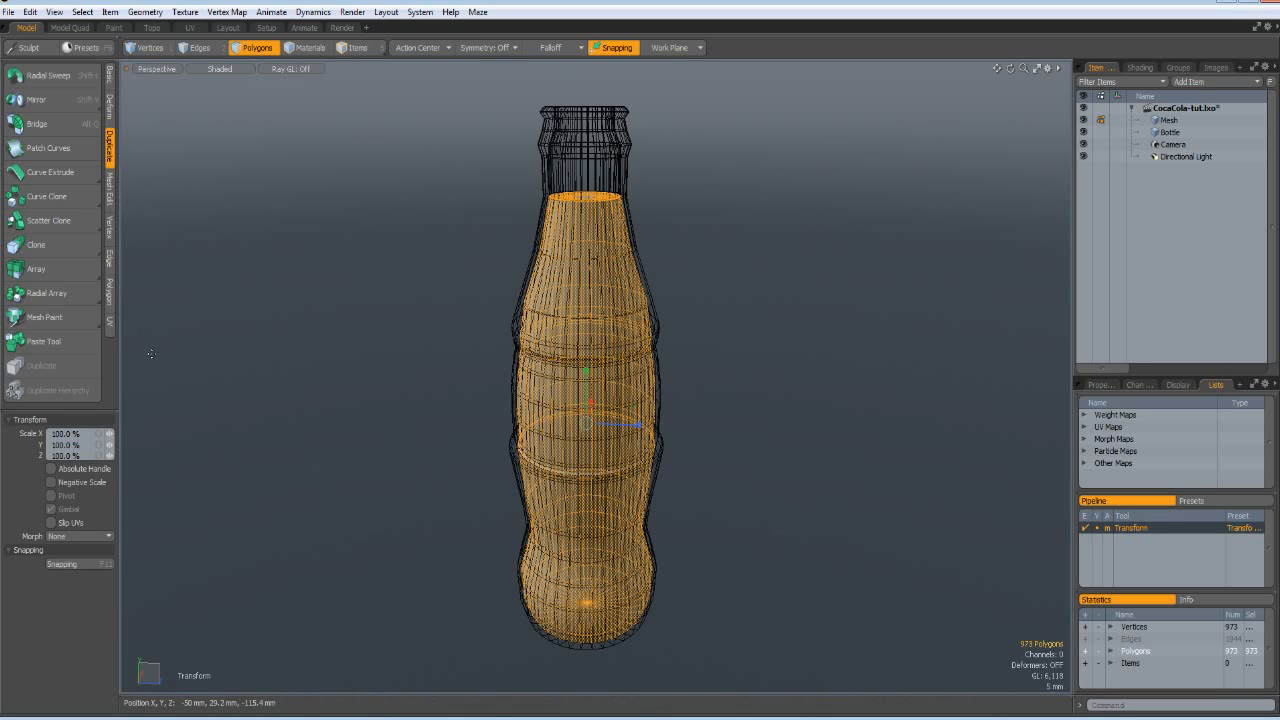
pyautogui.click(98, 437)
pyautogui.write('9')
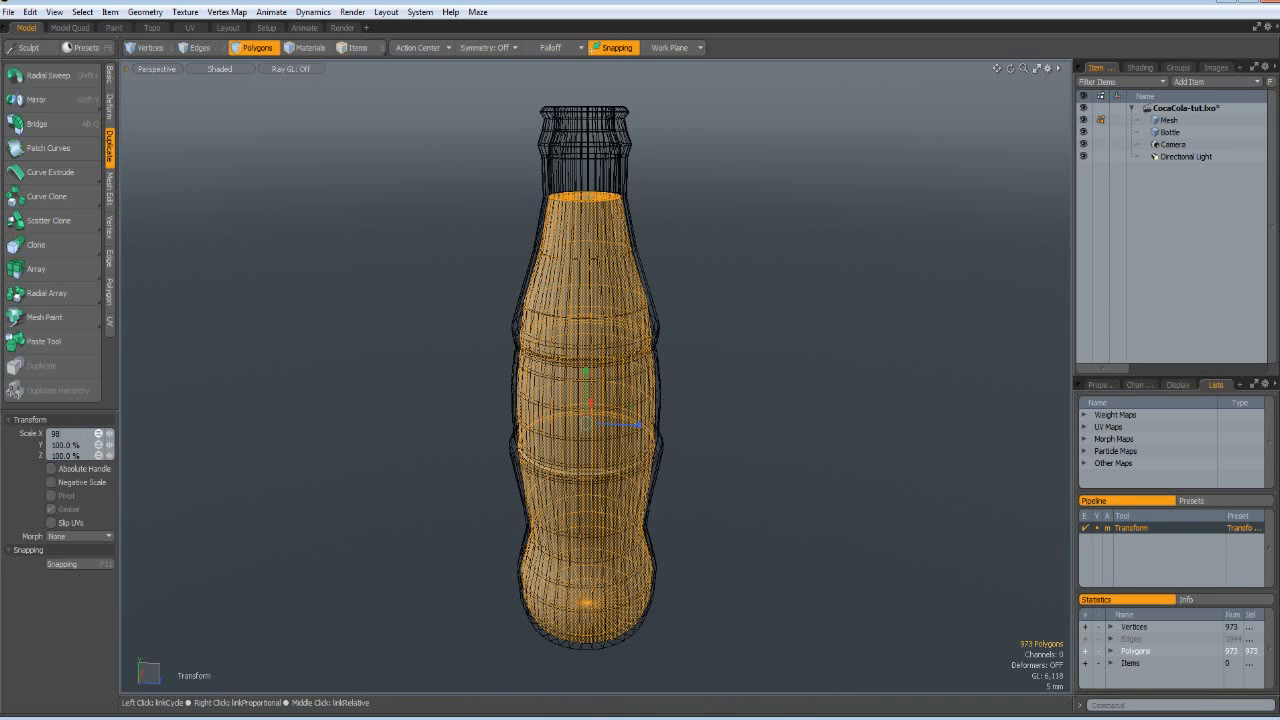
pyautogui.write('8')
pyautogui.press('Return')
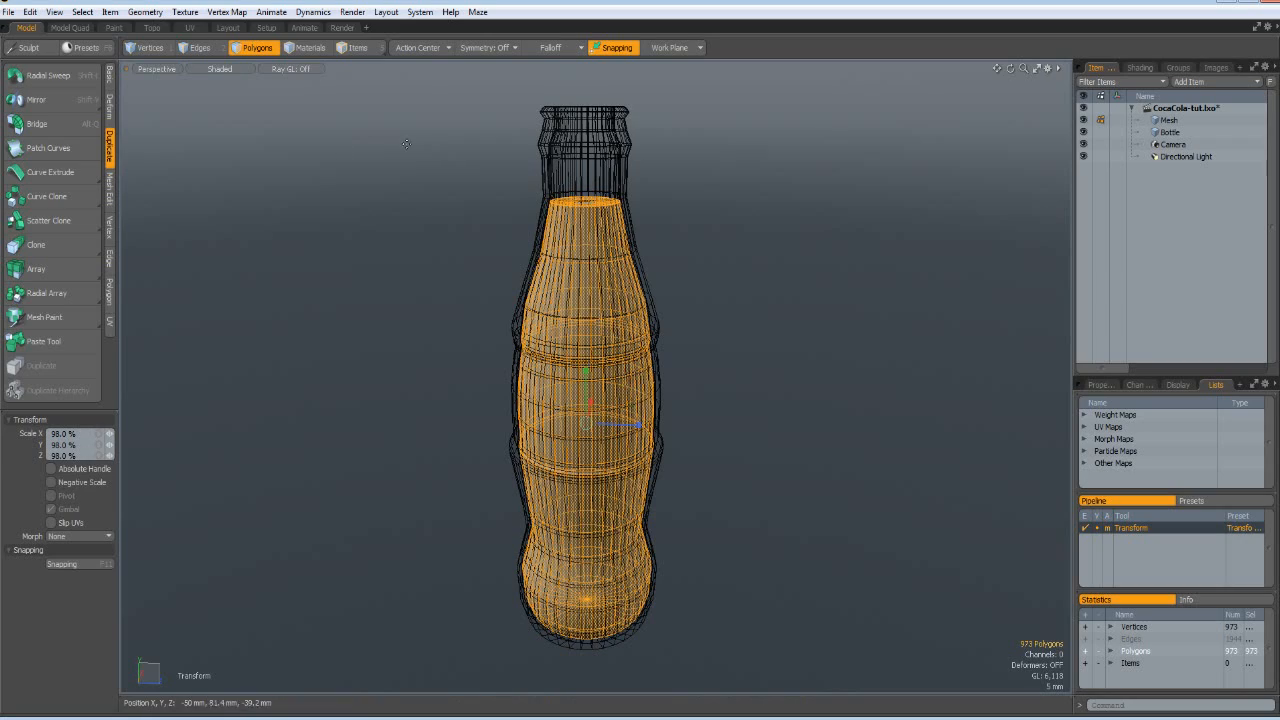
# - Check the gap between the liquid and the bottle wall, and rename the inner mesh item Liquid
pyautogui.scroll(6, 580, 205)
pyautogui.scroll(-5, 576, 158)
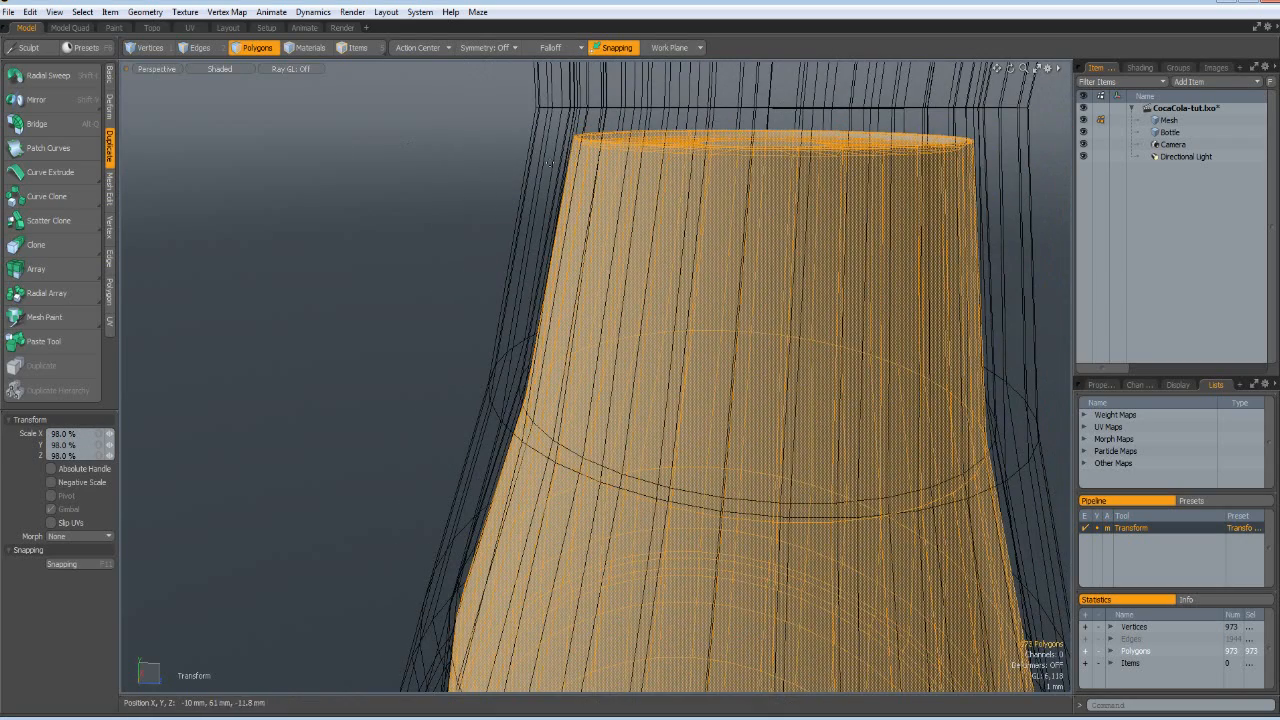
pyautogui.scroll(-4, 732, 252)
pyautogui.scroll(2, 914, 224)
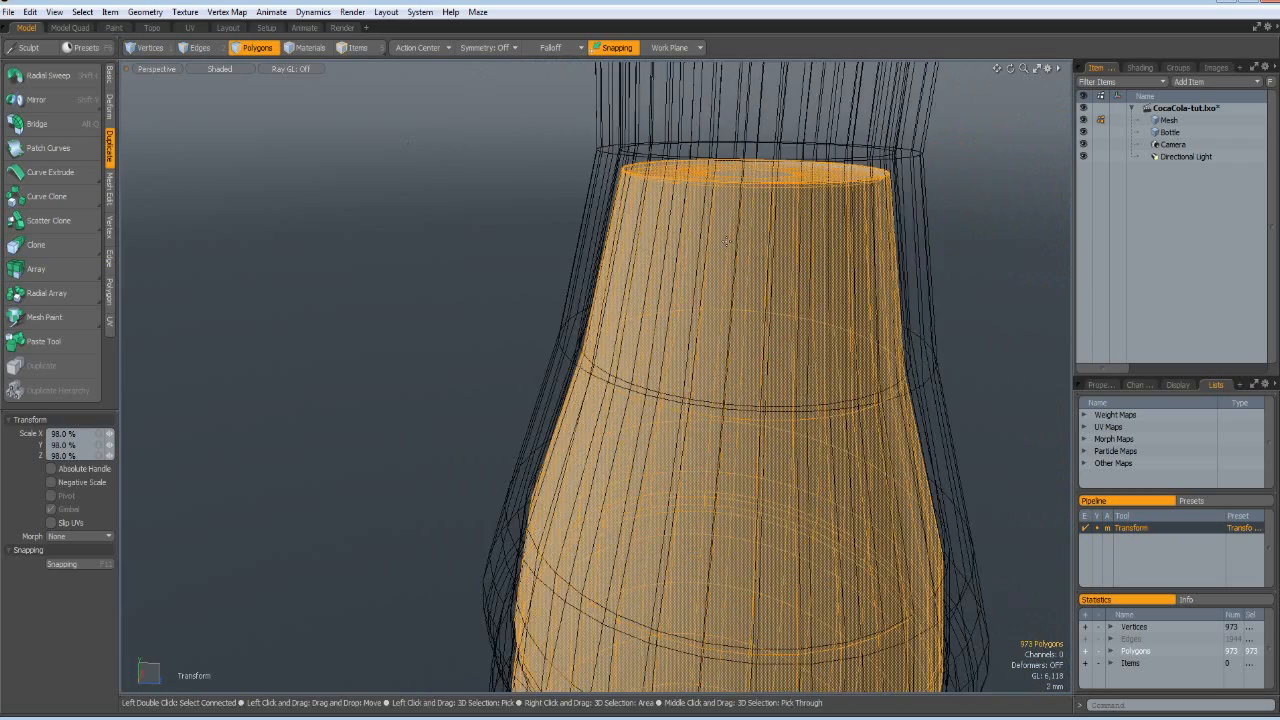
pyautogui.keyDown('alt'); pyautogui.keyDown('shift'); pyautogui.moveTo(914, 224); pyautogui.dragTo(737, 280); pyautogui.keyUp('shift'); pyautogui.keyUp('alt')
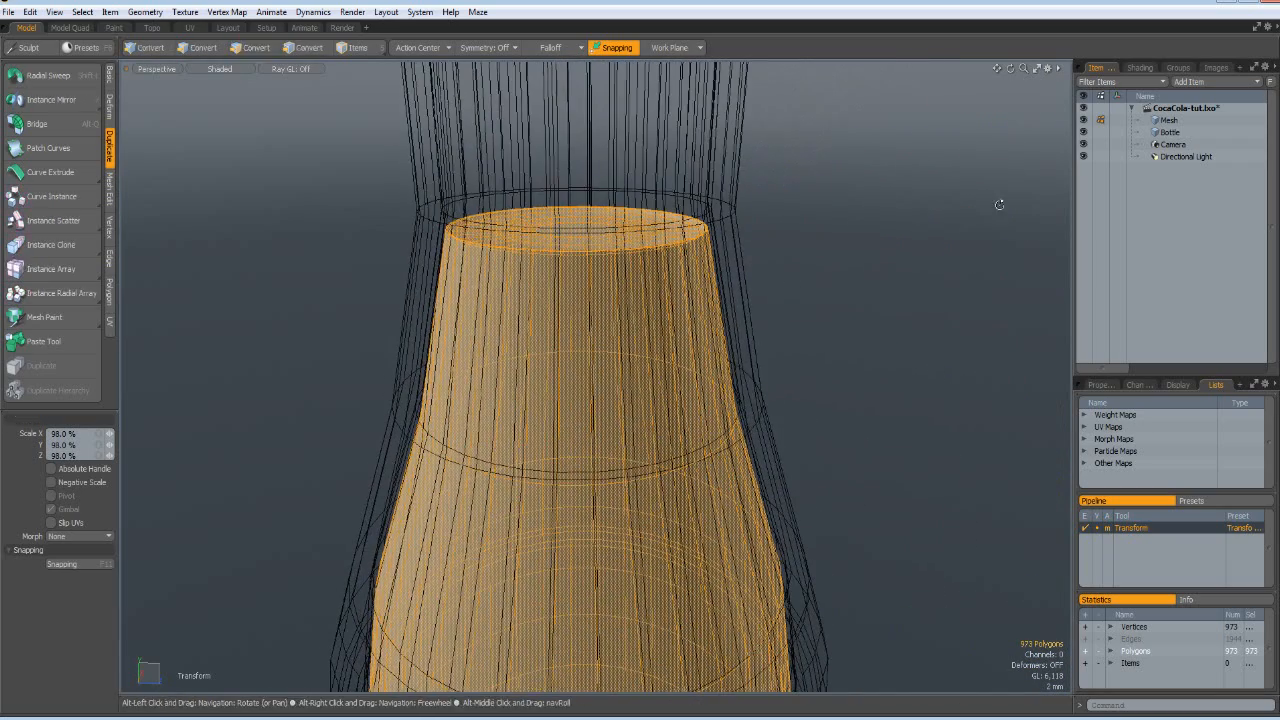
pyautogui.click(1172, 121)
pyautogui.doubleClick(1168, 120)
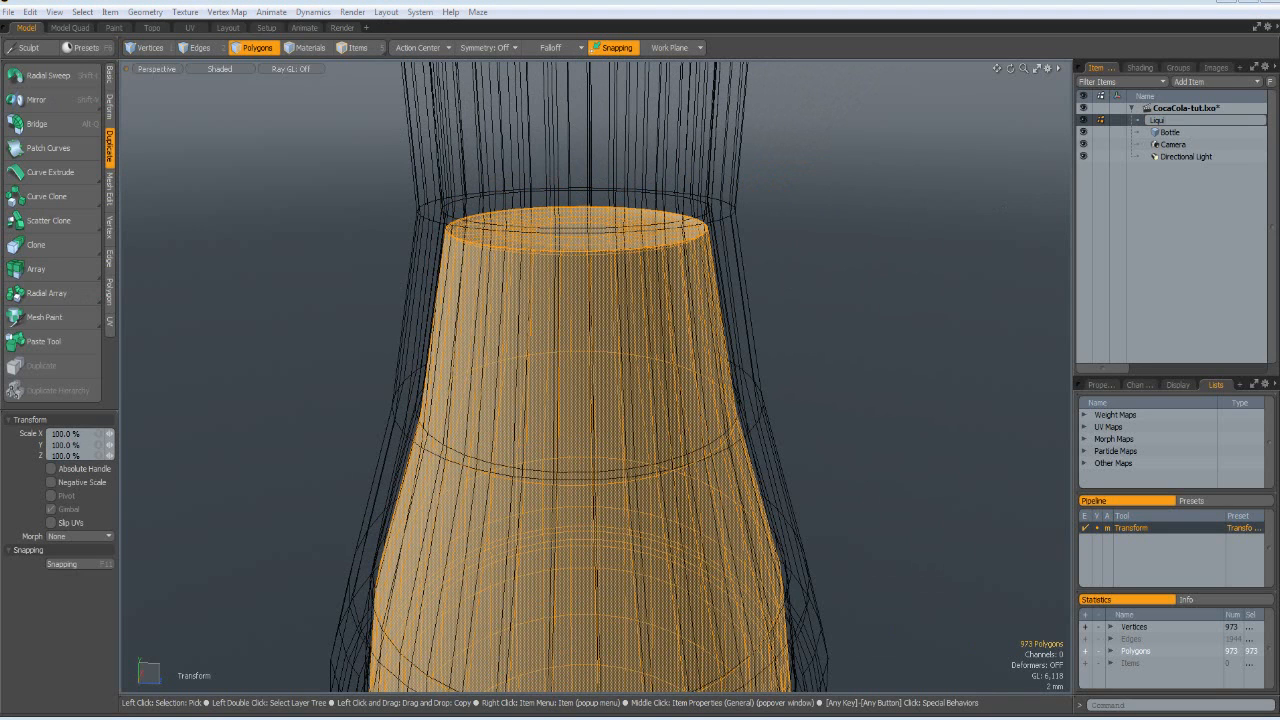
pyautogui.press('Return')
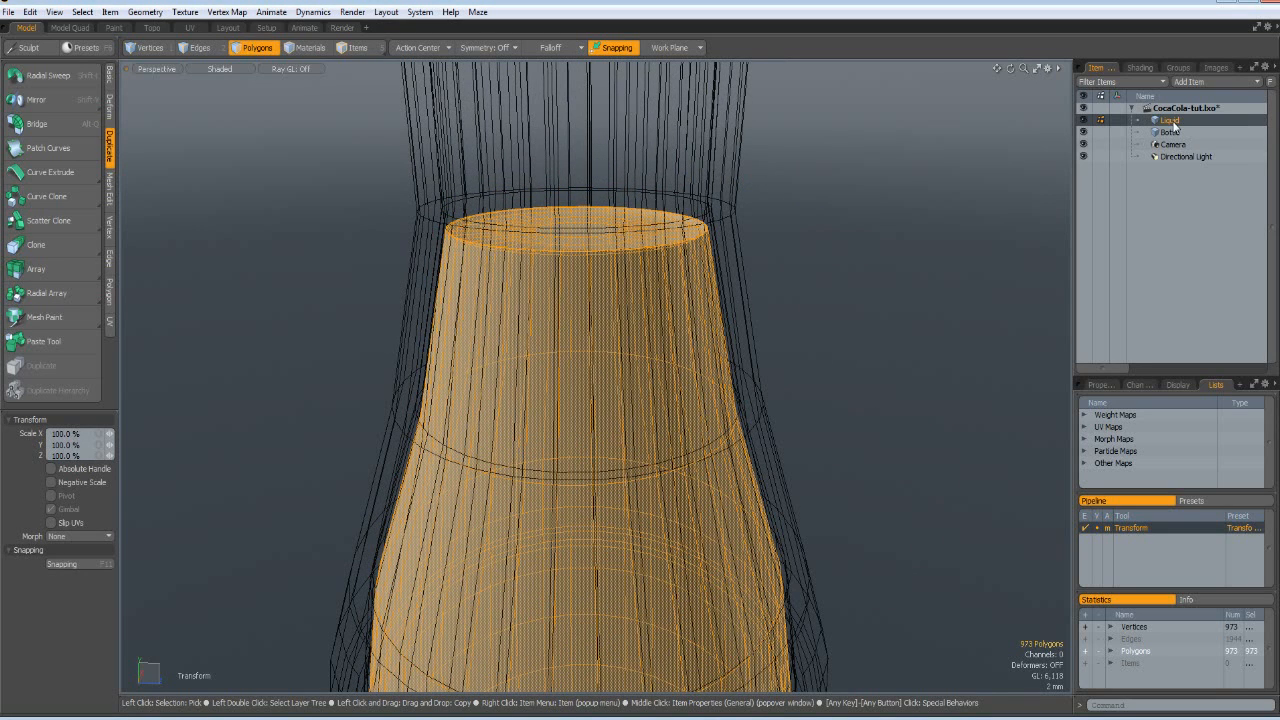
# - Assign a separate liquid material to the selected liquid polygons and a material named Bottle to the bottle mesh
pyautogui.press('m')
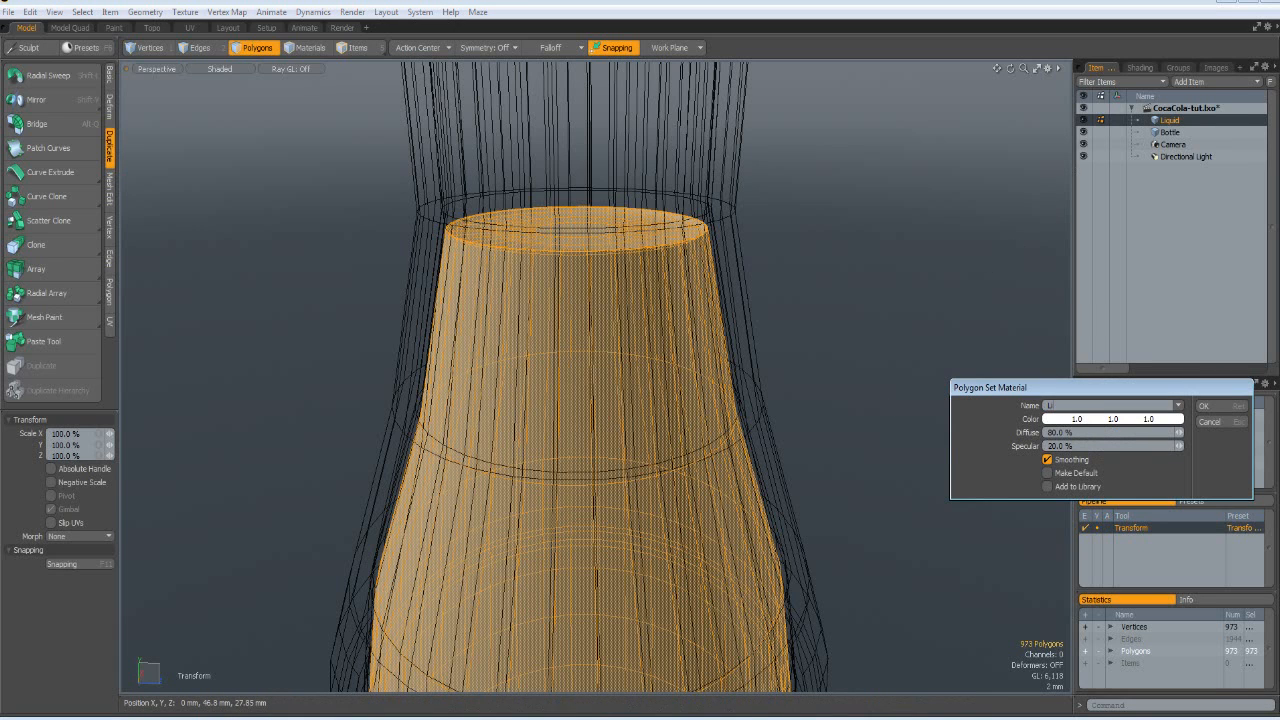
pyautogui.press('Return')
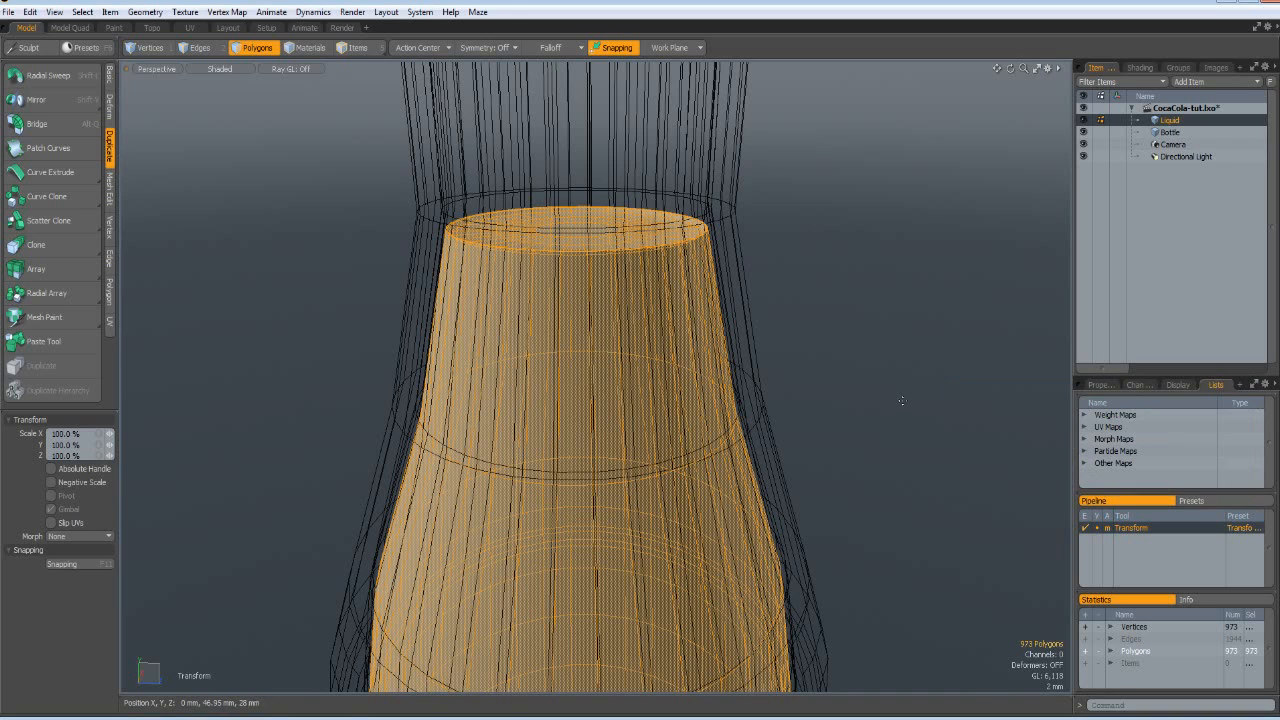
pyautogui.click(1166, 132)
pyautogui.press('m')
pyautogui.write('Bottle')
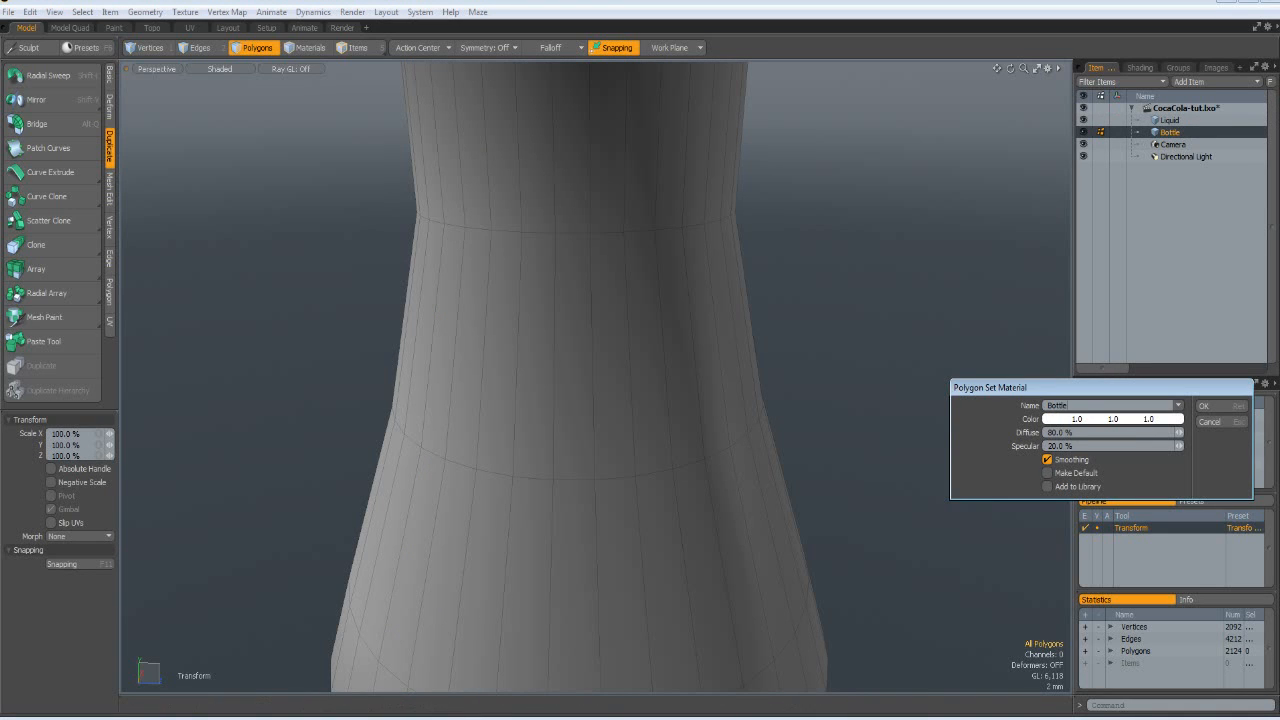
pyautogui.press('Return')
# - Drop the transform tool and add an edge loop around the bottle just below its lower ridge
pyautogui.scroll(-5, 930, 330)
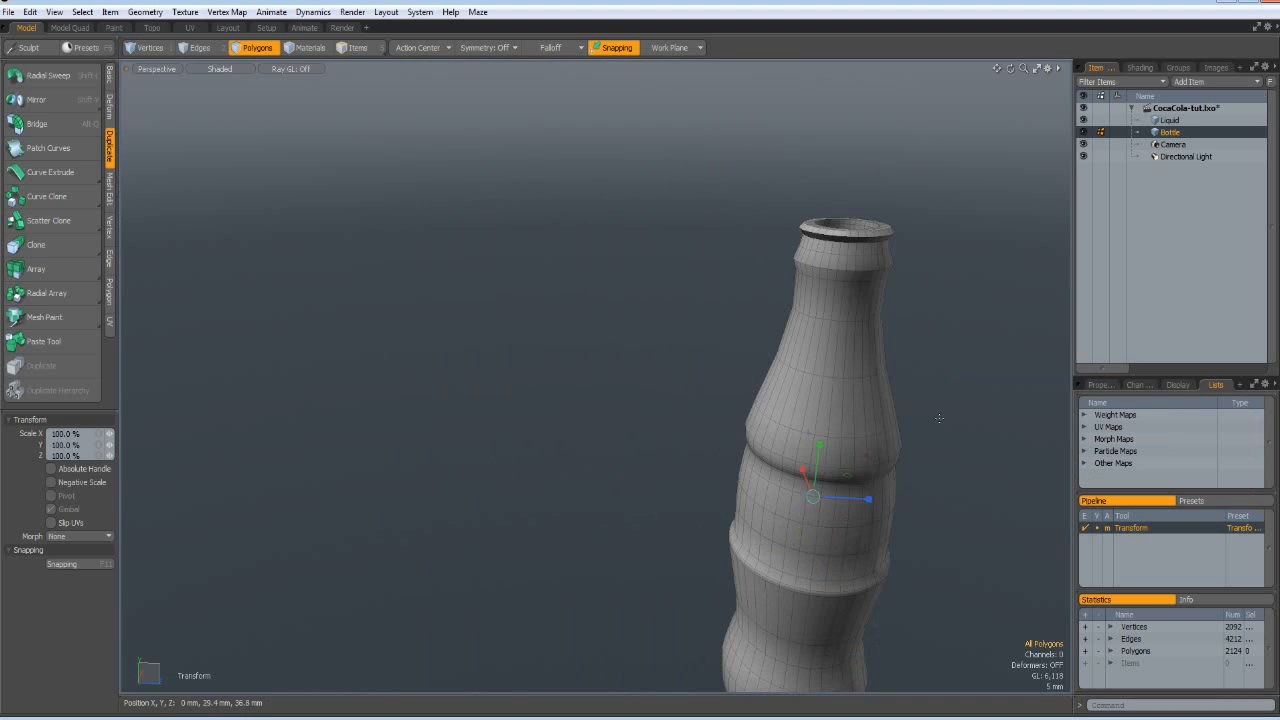
pyautogui.keyDown('alt'); pyautogui.keyDown('shift'); pyautogui.moveTo(986, 500); pyautogui.dragTo(730, 485); pyautogui.keyUp('shift'); pyautogui.keyUp('alt')
pyautogui.keyDown('alt'); pyautogui.keyDown('shift'); pyautogui.moveTo(731, 530); pyautogui.dragTo(742, 477); pyautogui.keyUp('shift'); pyautogui.keyUp('alt')
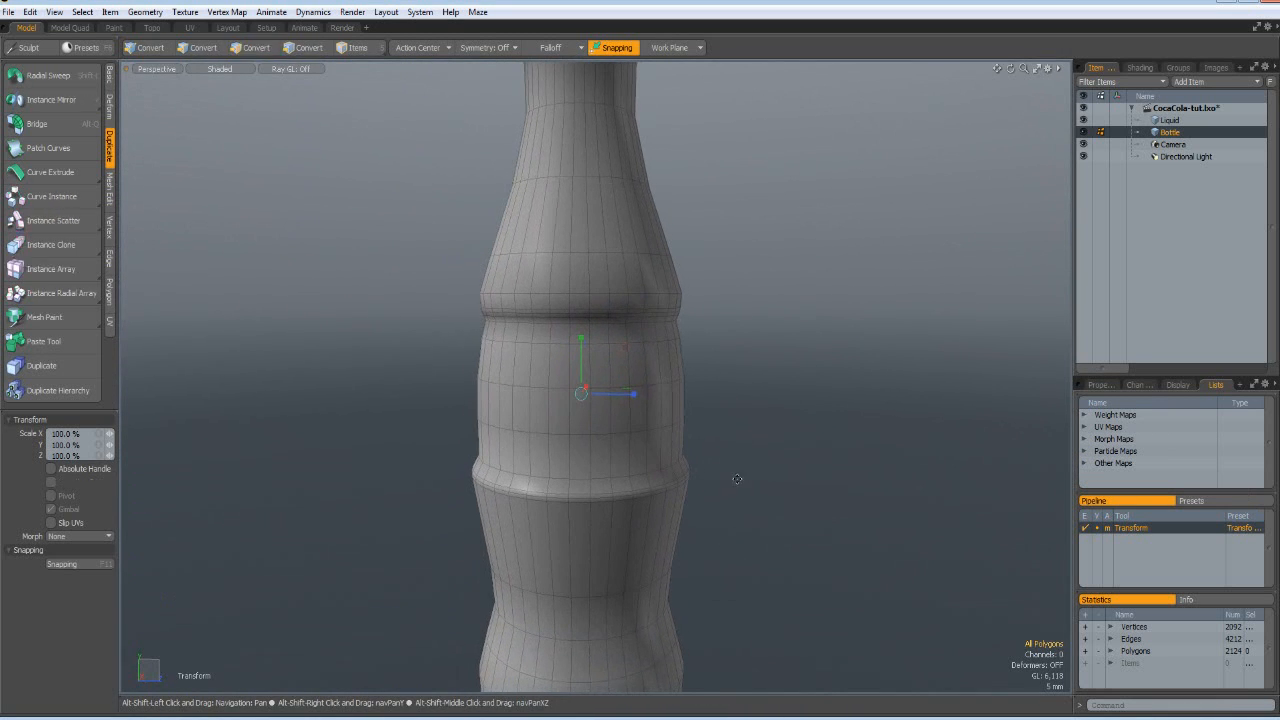
pyautogui.press('q')
pyautogui.keyDown('alt'); pyautogui.moveTo(636, 546); pyautogui.dragTo(595, 527); pyautogui.keyUp('alt')
pyautogui.press('3')
pyautogui.click(595, 527)
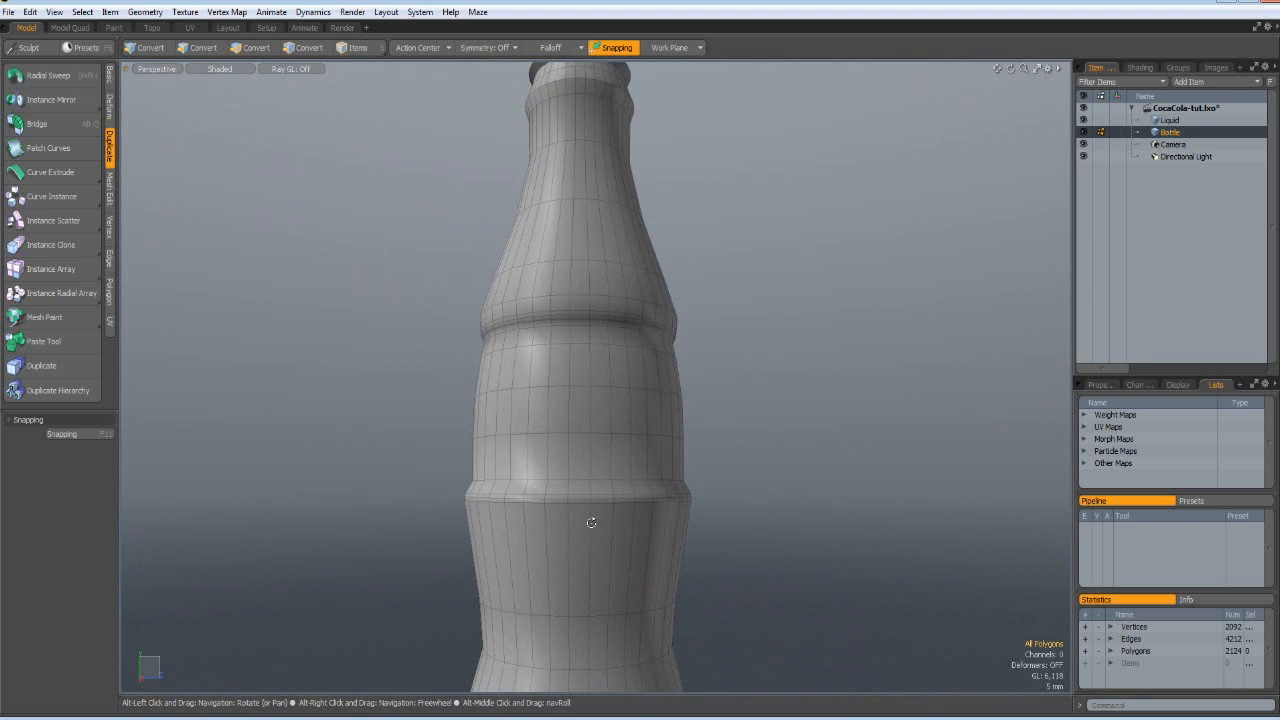
pyautogui.hotkey('alt', 'l')
pyautogui.click(591, 517)
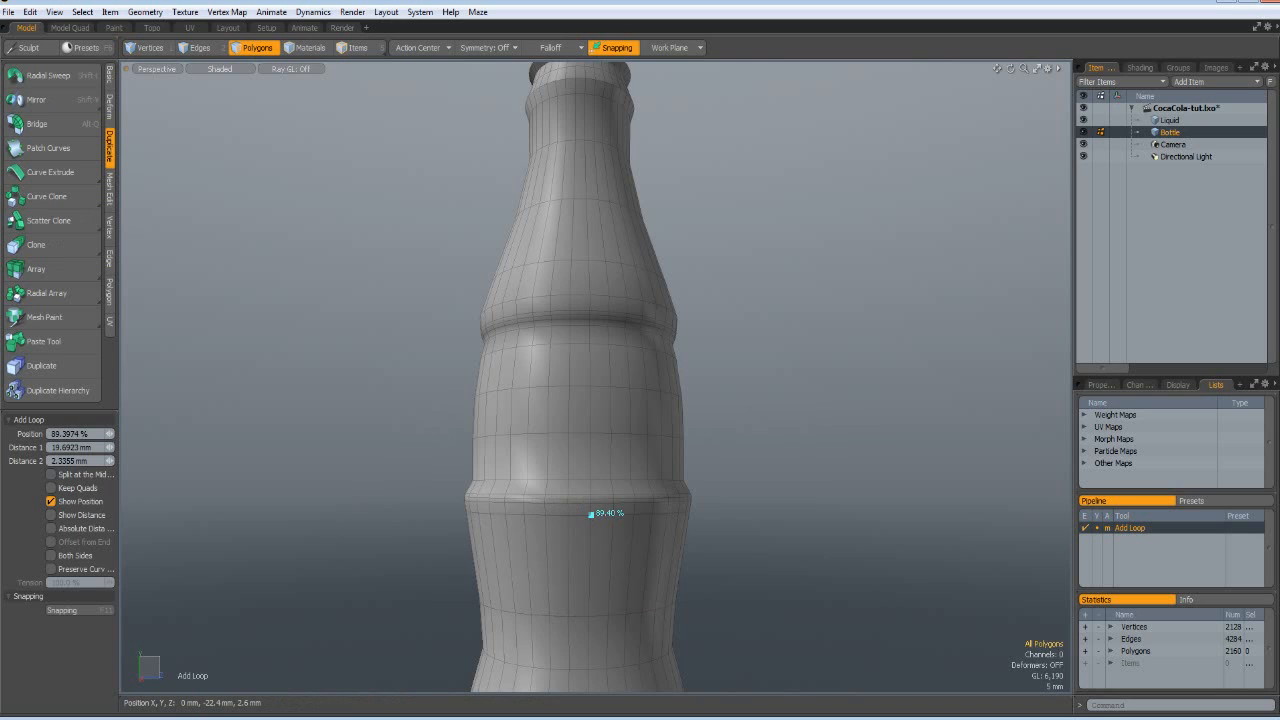
pyautogui.moveTo(591, 510); pyautogui.dragTo(591, 510)
pyautogui.press('space')
# - In the front view, select every third vertical edge around the bottle in the band just above the upper ridge
pyautogui.press('KP_1')
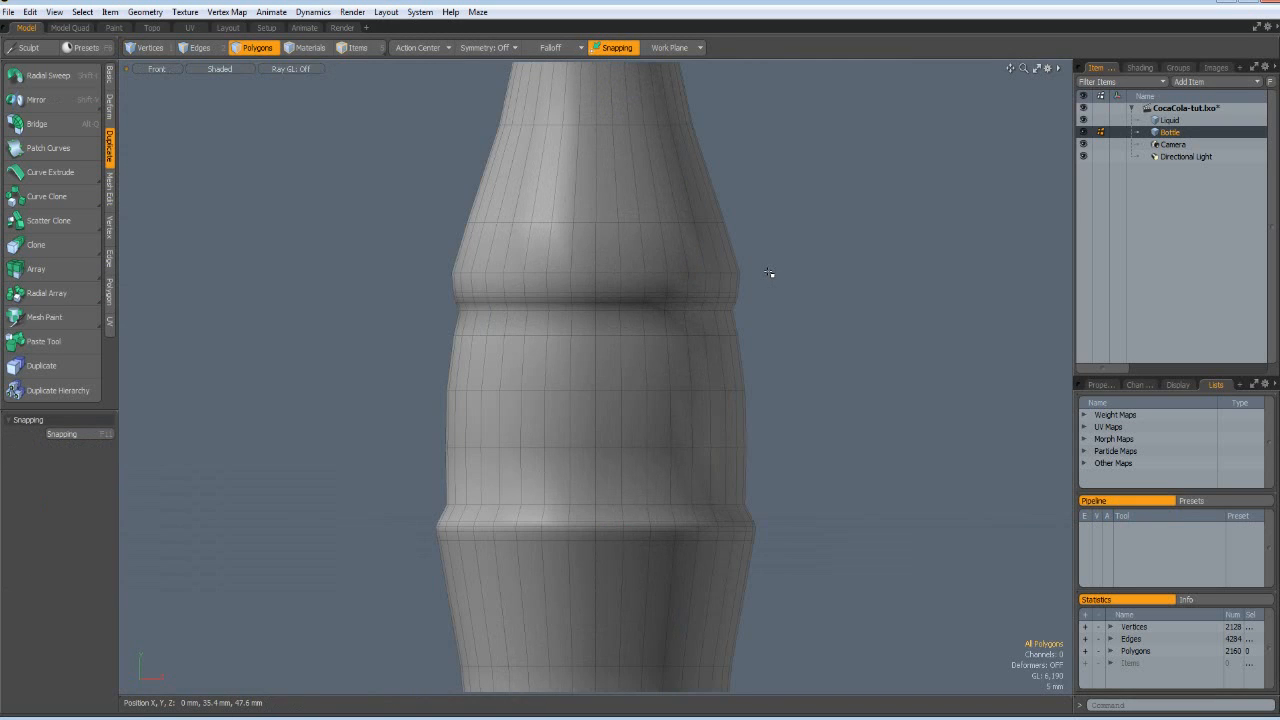
pyautogui.keyDown('alt'); pyautogui.keyDown('shift'); pyautogui.moveTo(615, 235); pyautogui.dragTo(541, 470); pyautogui.keyUp('shift'); pyautogui.keyUp('alt')
pyautogui.press('2')
pyautogui.click(535, 460)
pyautogui.keyDown('shift'); pyautogui.click(603, 467); pyautogui.keyUp('shift')
pyautogui.keyDown('shift'); pyautogui.click(654, 467); pyautogui.keyUp('shift')
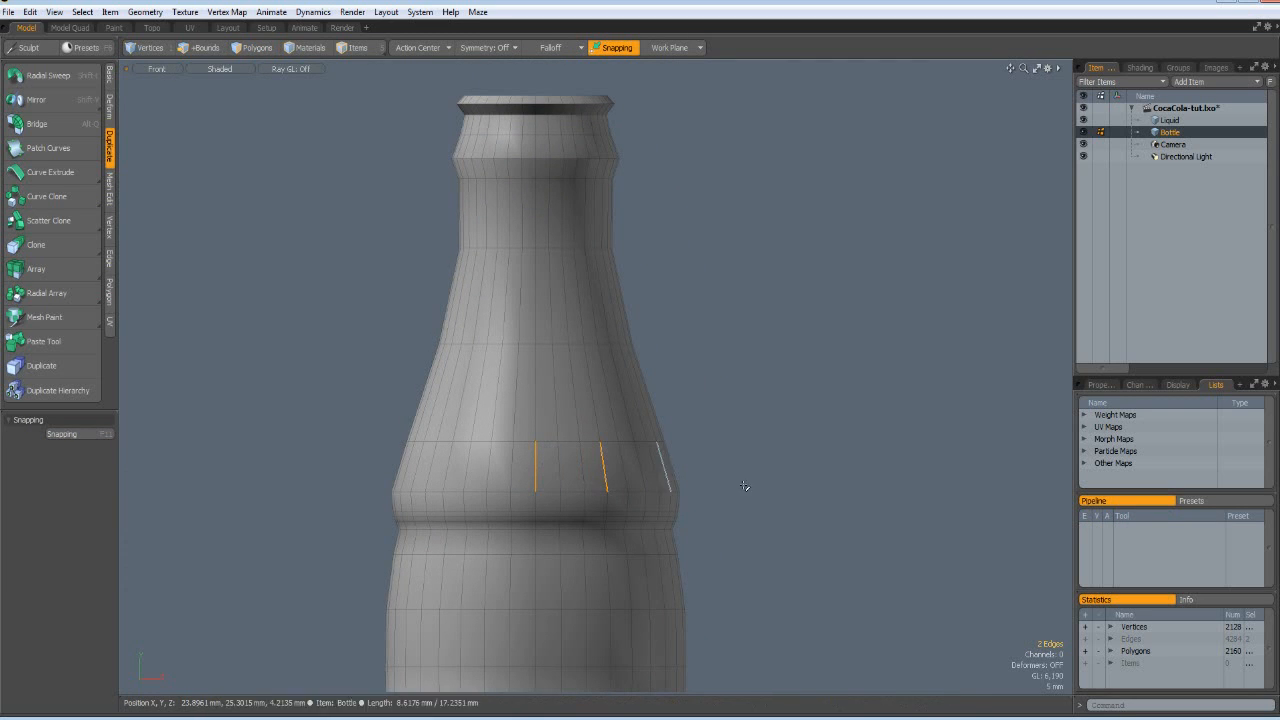
pyautogui.press('l')
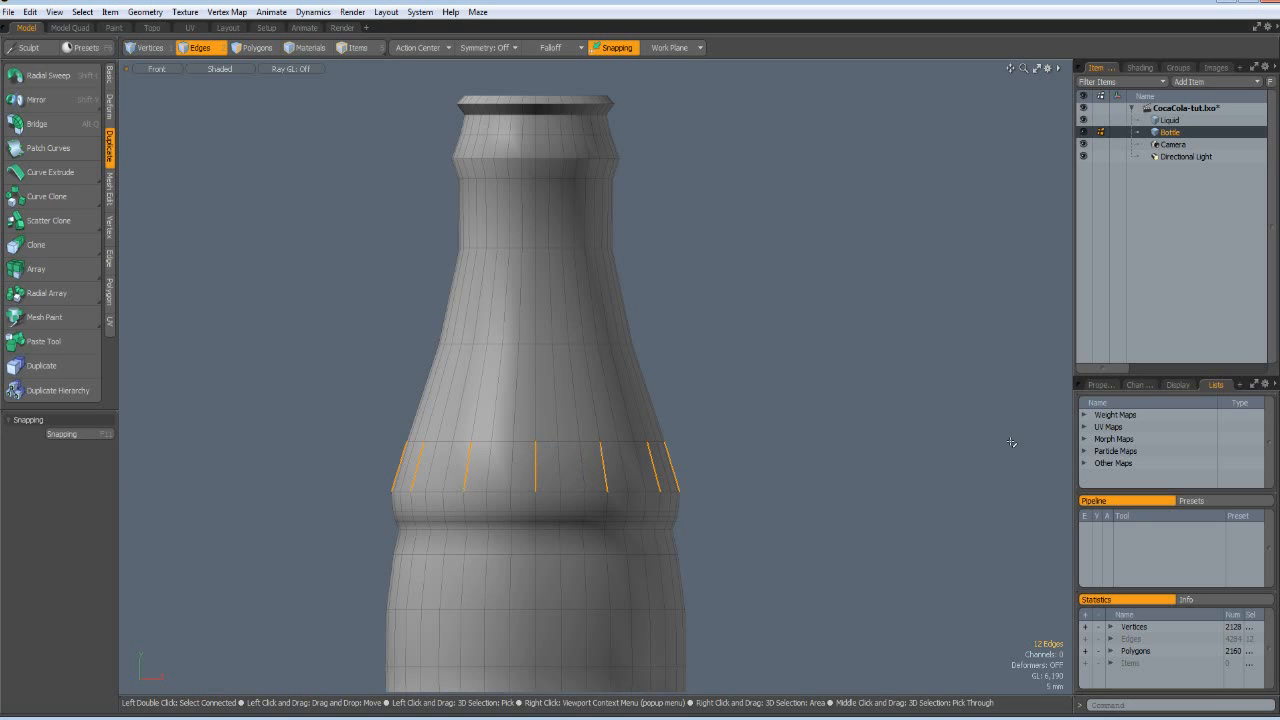
# - Extend the selection upward with every third vertical edge in the next two bands, up to the base of the neck
pyautogui.keyDown('shift'); pyautogui.click(533, 412); pyautogui.keyUp('shift')
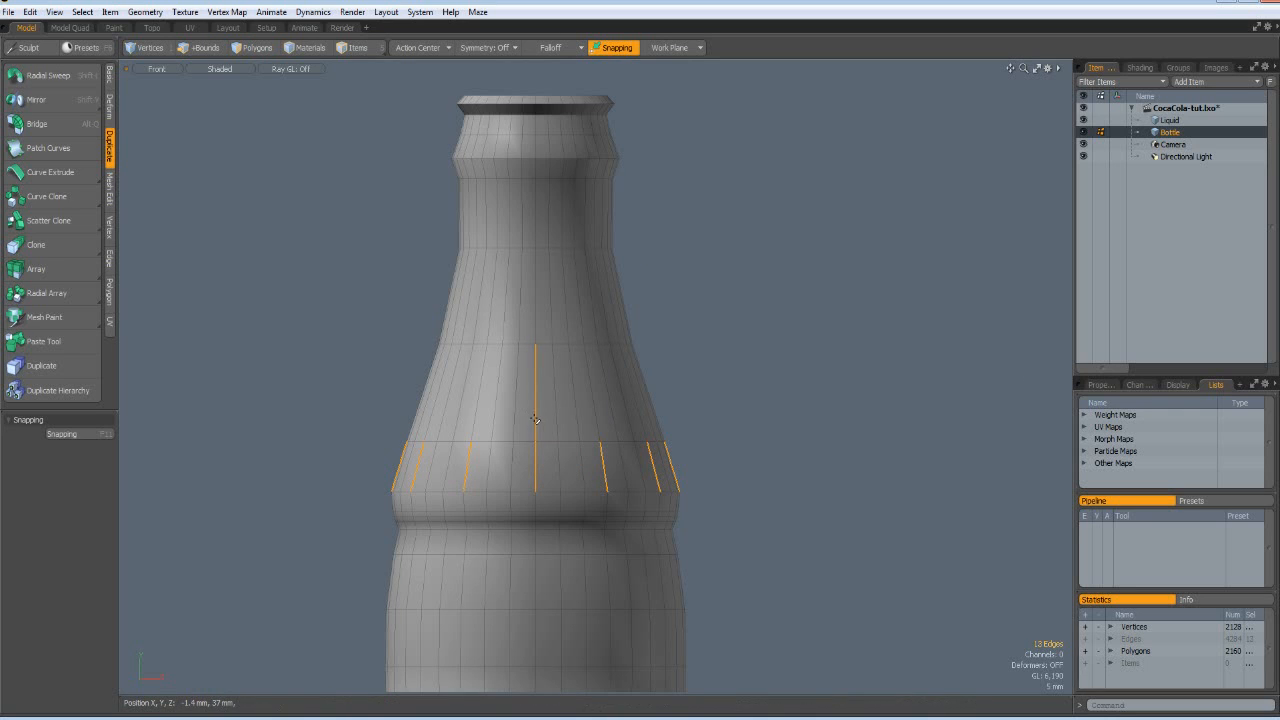
pyautogui.keyDown('shift'); pyautogui.click(594, 405); pyautogui.keyUp('shift')
pyautogui.keyDown('shift'); pyautogui.click(638, 410); pyautogui.keyUp('shift')
pyautogui.press('Up')
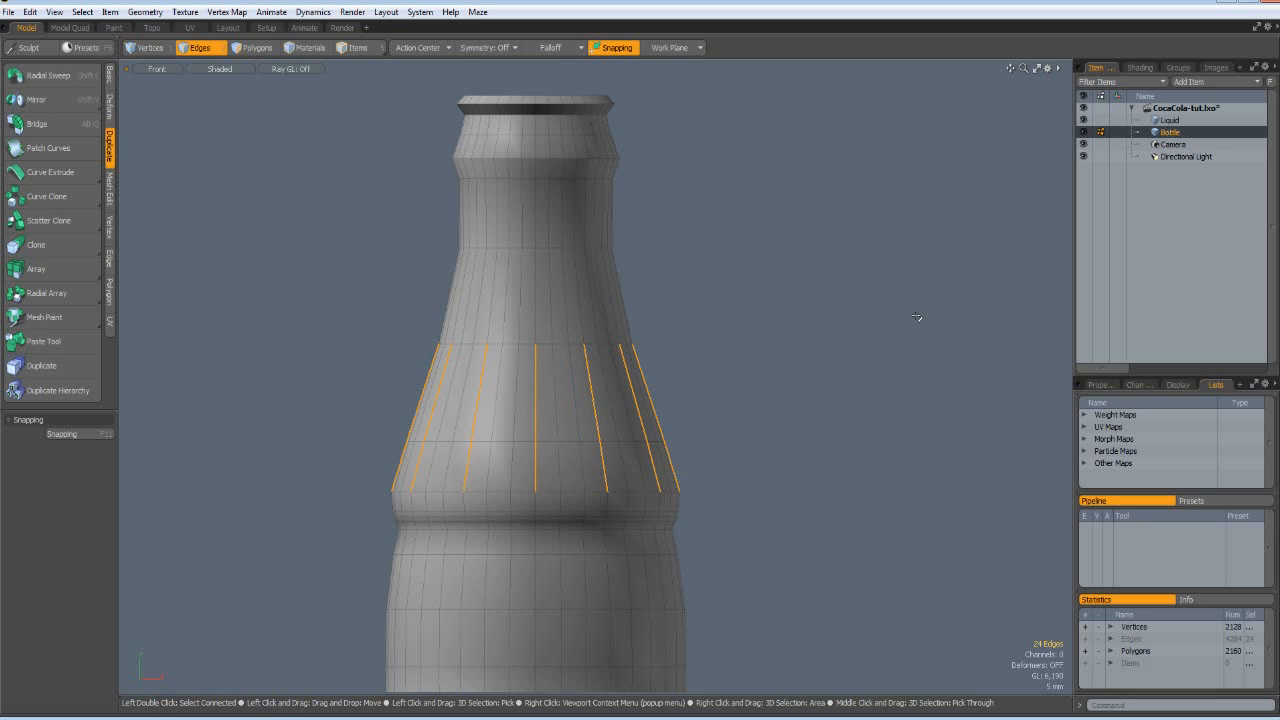
pyautogui.keyDown('shift'); pyautogui.click(531, 295); pyautogui.keyUp('shift')
pyautogui.keyDown('shift'); pyautogui.click(580, 303); pyautogui.keyUp('shift')
pyautogui.press('Up')
pyautogui.press('Up')
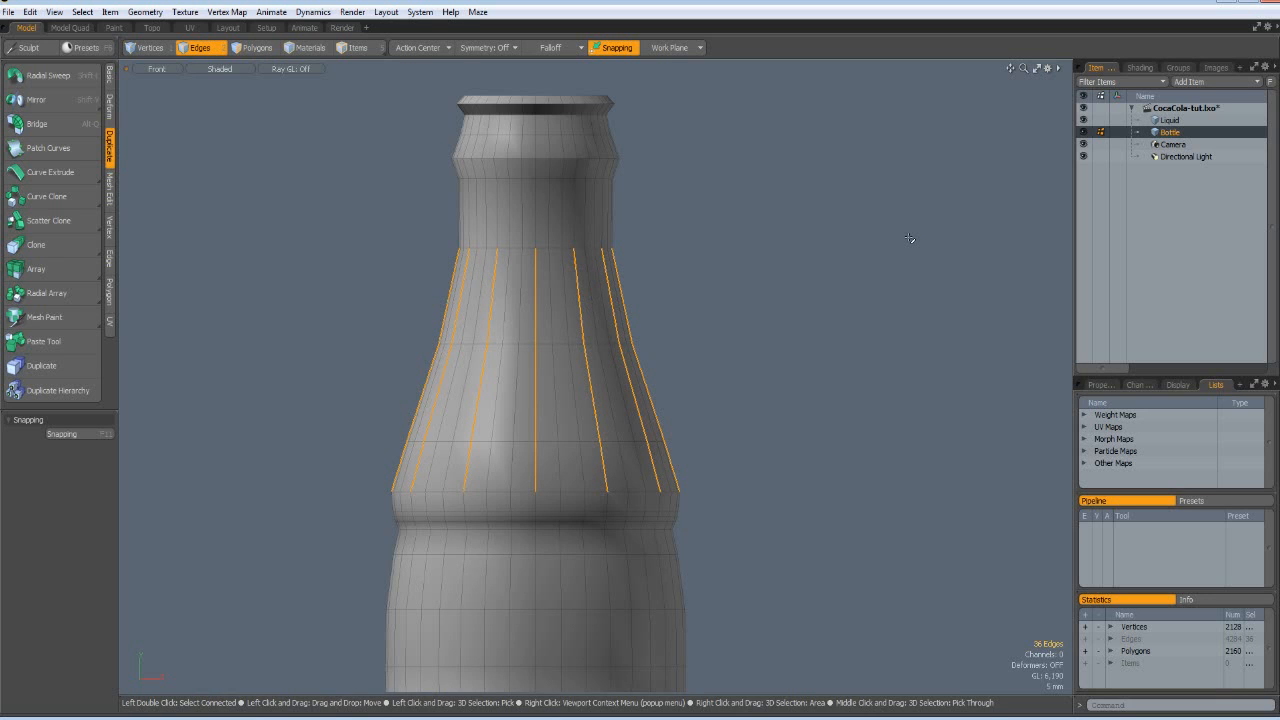
# - Set up a linear falloff along the selected shoulder edges from Y 21.2 mm to Y 64.2 mm, with X and Z at 0 mm
pyautogui.click(556, 48)
pyautogui.click(560, 66)
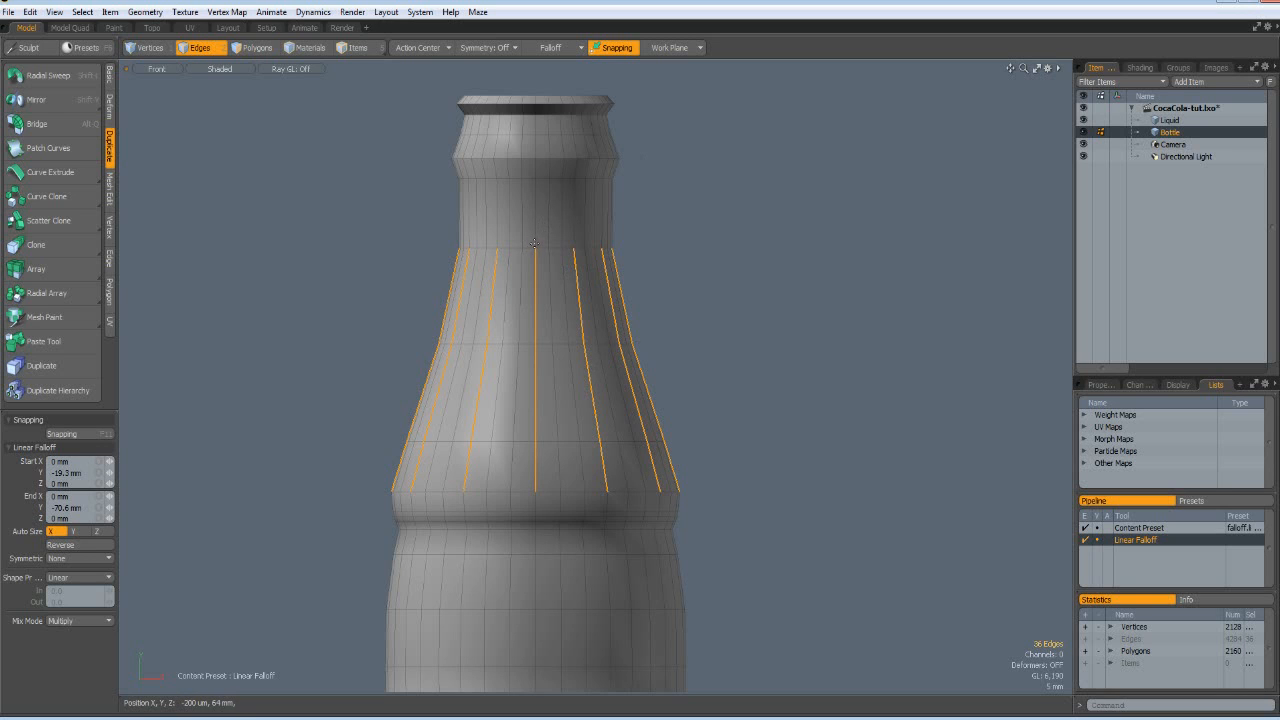
pyautogui.moveTo(535, 242); pyautogui.dragTo(534, 508)
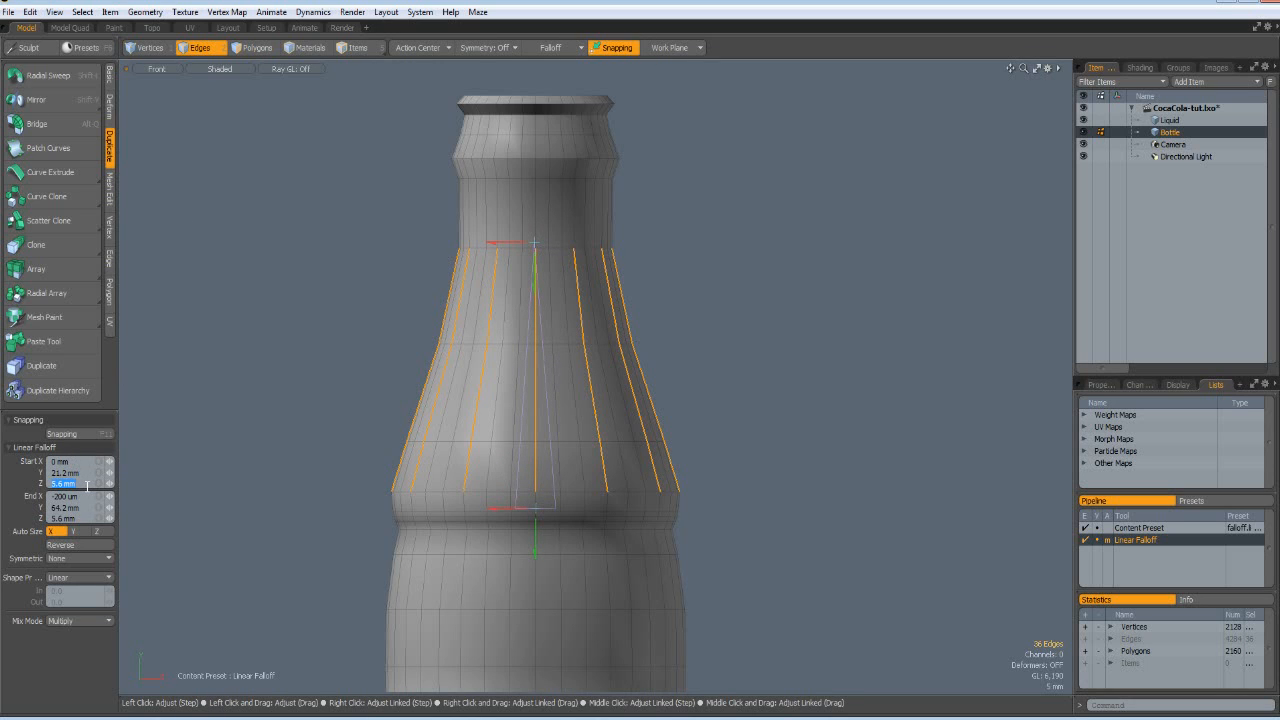
pyautogui.click(86, 497)
pyautogui.write('0')
pyautogui.click(86, 519)
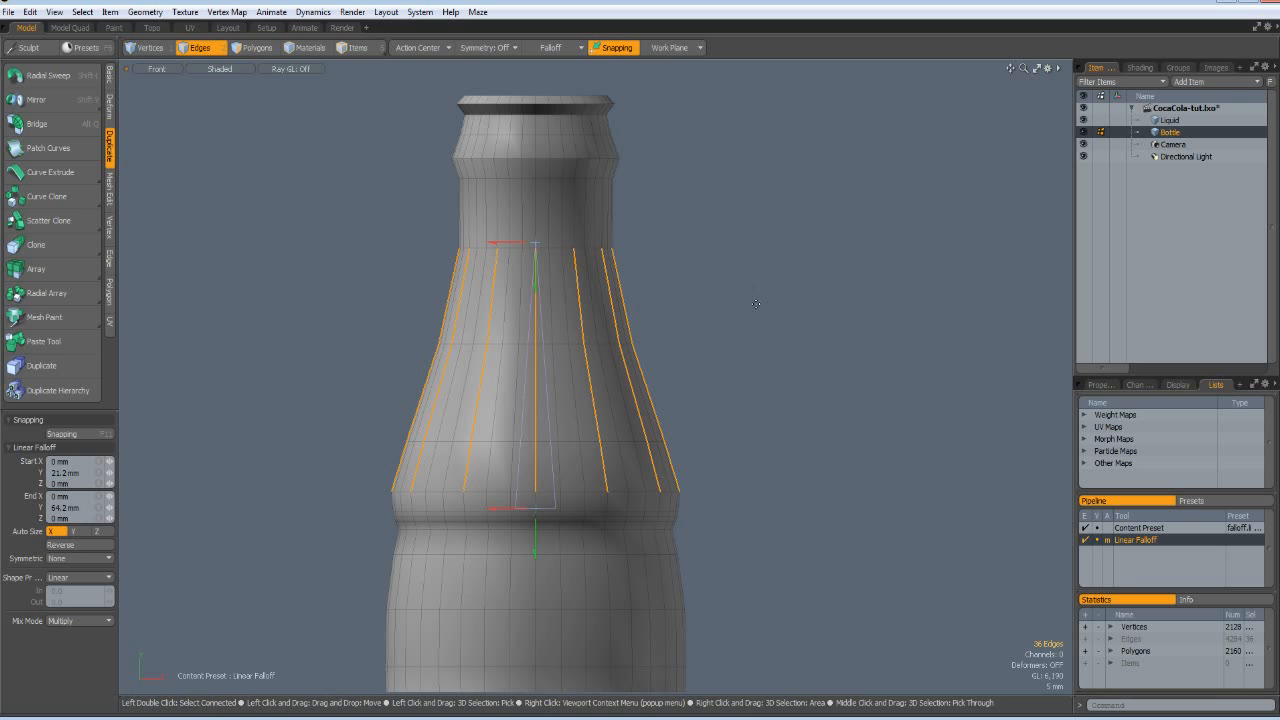
# - In the perspective view, scale the selected shoulder edges outward to 111% in X and Z with the linear falloff
pyautogui.press('r')
pyautogui.hotkey('ctrl', 'space')
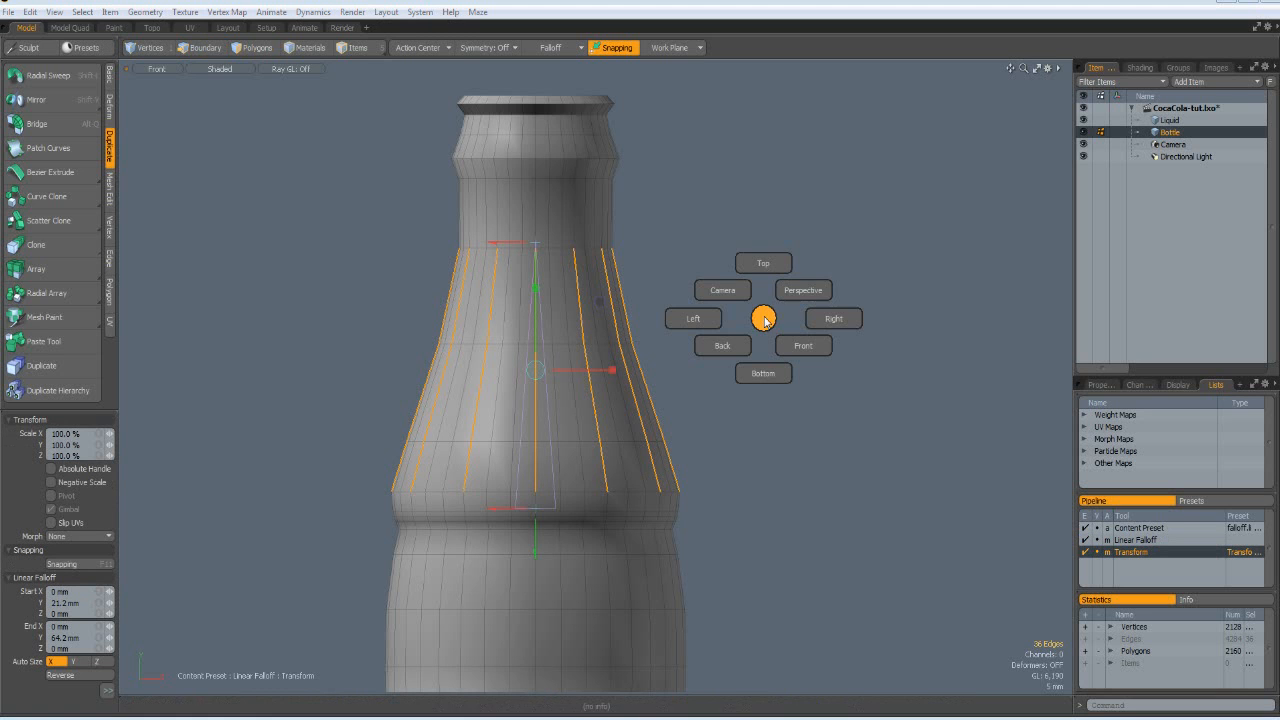
pyautogui.click(800, 293)
pyautogui.keyDown('alt'); pyautogui.moveTo(794, 294); pyautogui.dragTo(794, 394); pyautogui.keyUp('alt')
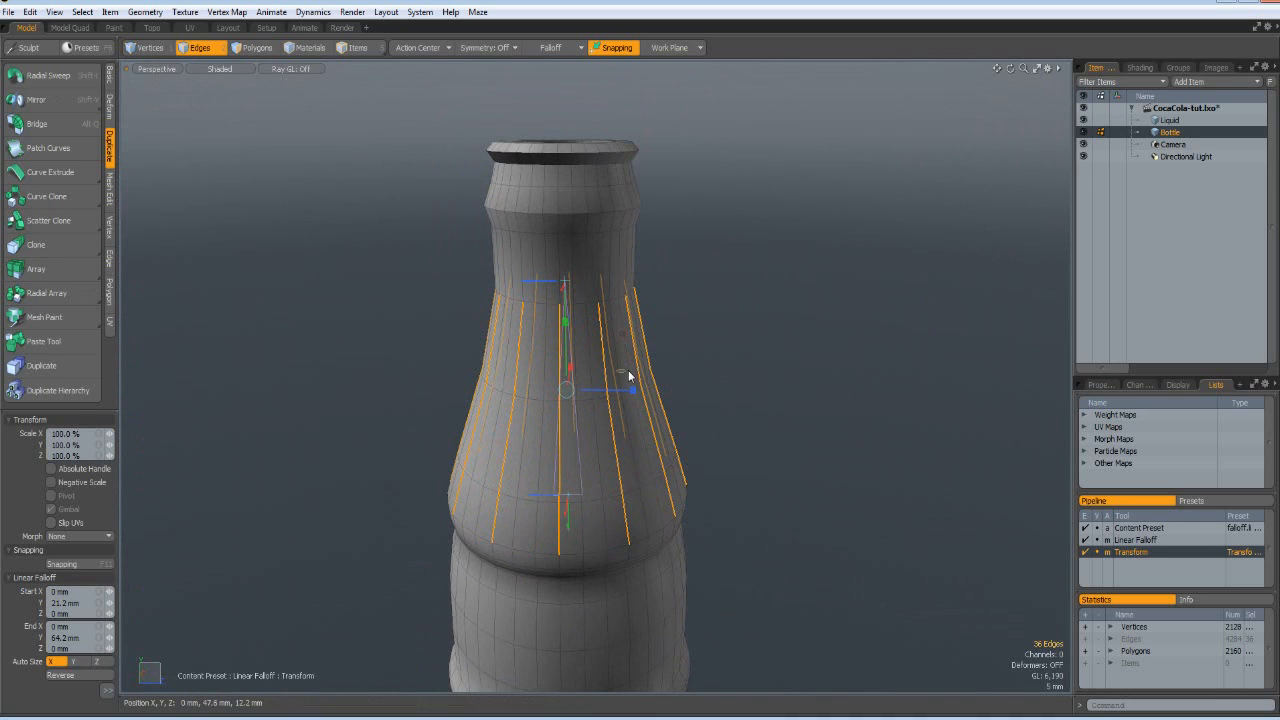
pyautogui.moveTo(621, 371); pyautogui.dragTo(636, 371)
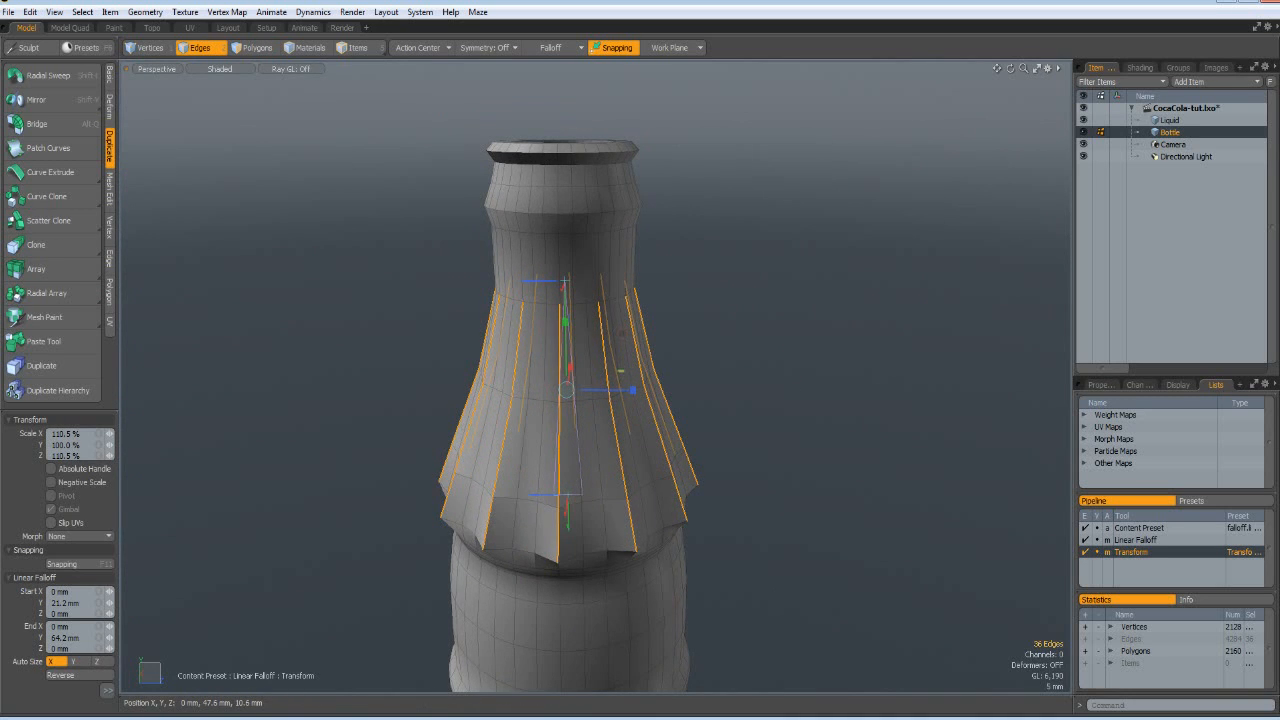
pyautogui.click(91, 433)
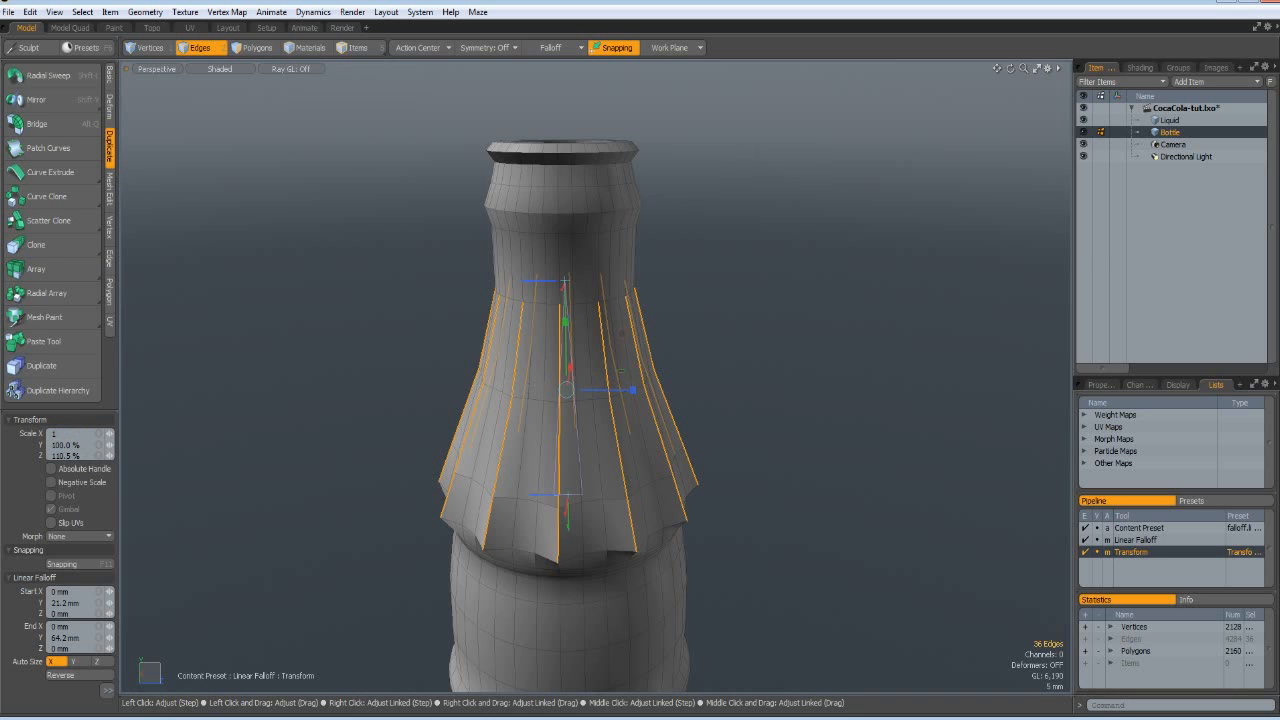
pyautogui.write('111')
pyautogui.press('Tab')
pyautogui.press('Tab')
pyautogui.write('111')
pyautogui.press('Return')
pyautogui.press('q')
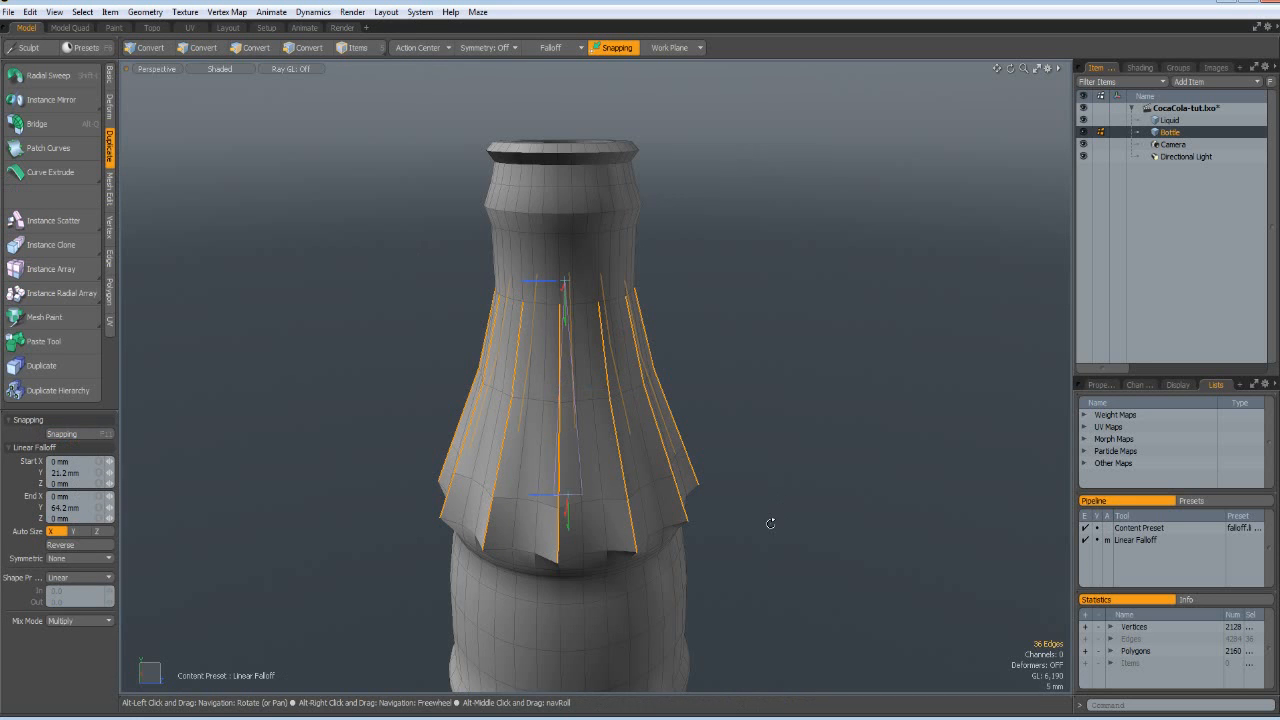
# - Preview the shoulder flutes as a subdivided surface and examine the bottle down to its lower body
pyautogui.keyDown('alt'); pyautogui.moveTo(766, 523); pyautogui.dragTo(783, 477); pyautogui.keyUp('alt')
pyautogui.press('Tab')
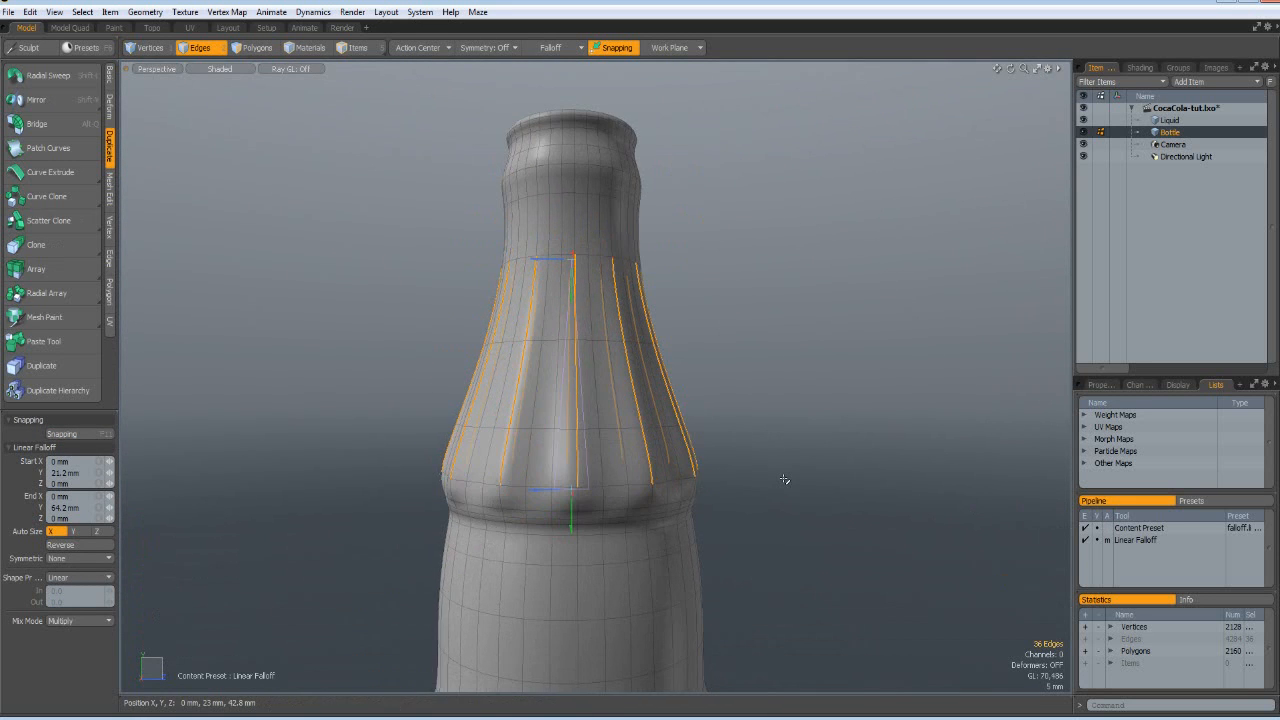
pyautogui.keyDown('alt'); pyautogui.moveTo(777, 523); pyautogui.dragTo(553, 505); pyautogui.keyUp('alt')
pyautogui.scroll(-3, 735, 515)
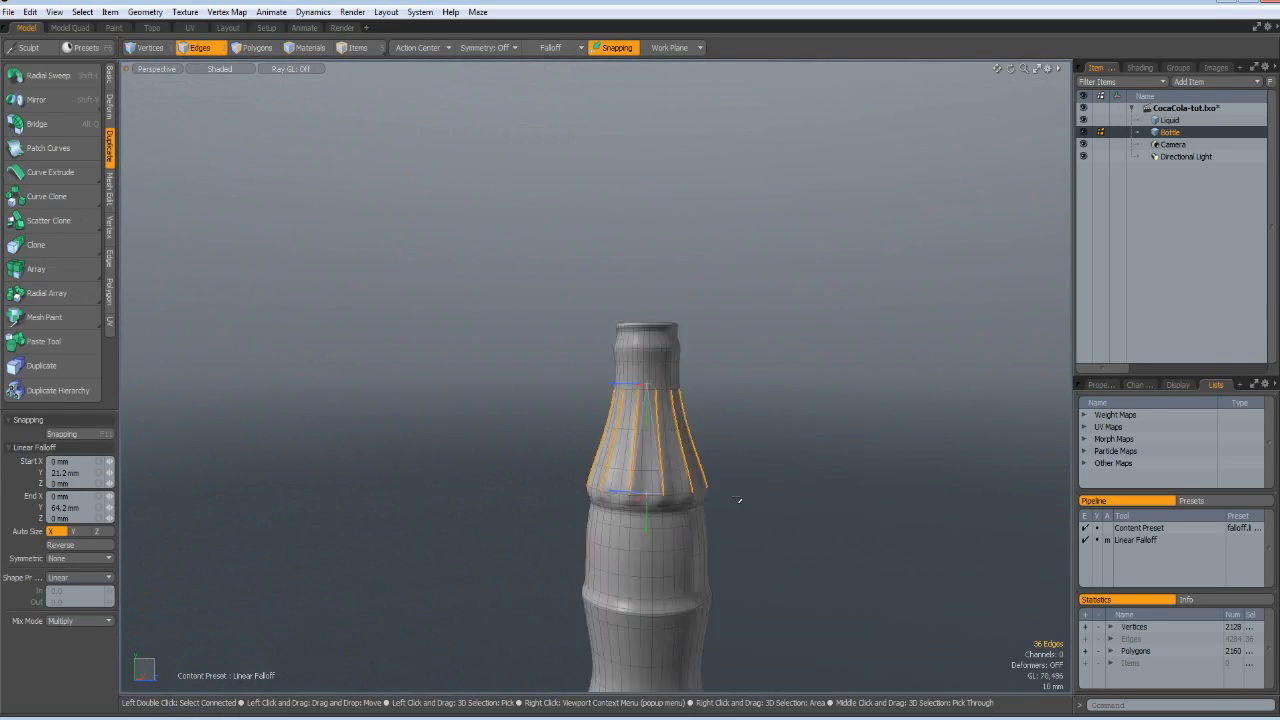
pyautogui.scroll(5, 600, 423)
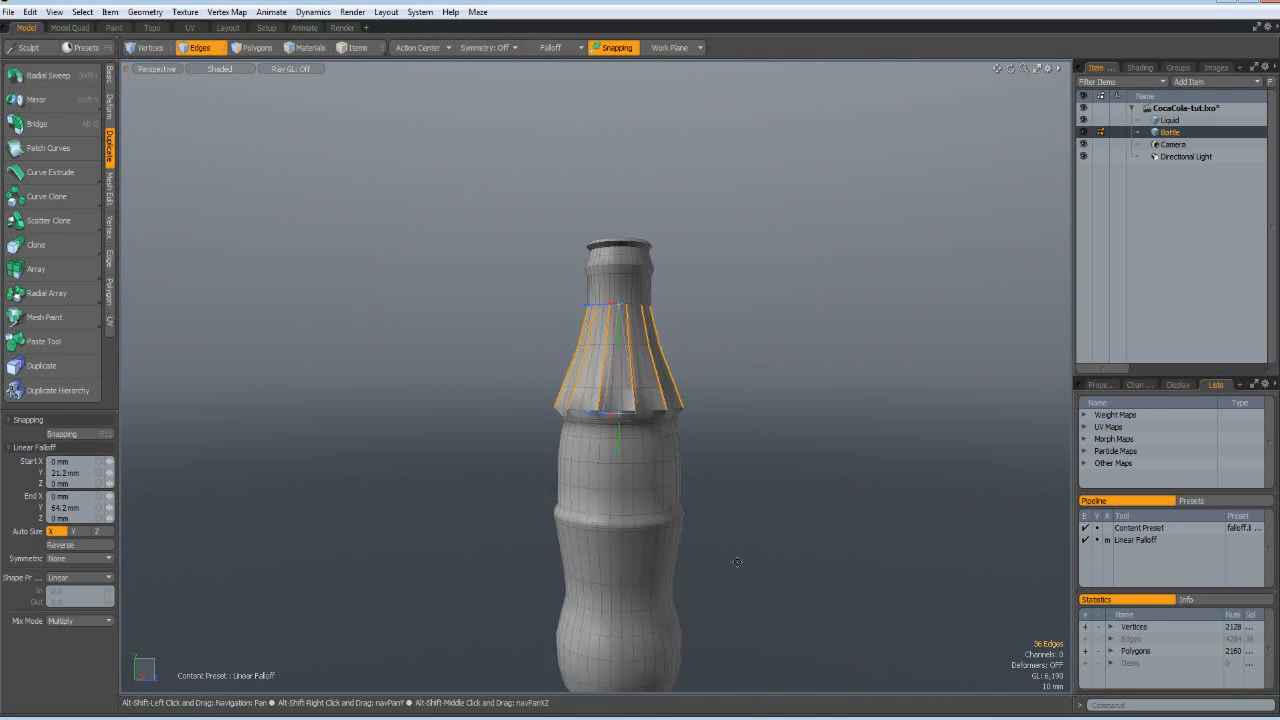
pyautogui.scroll(-2, 557, 417)
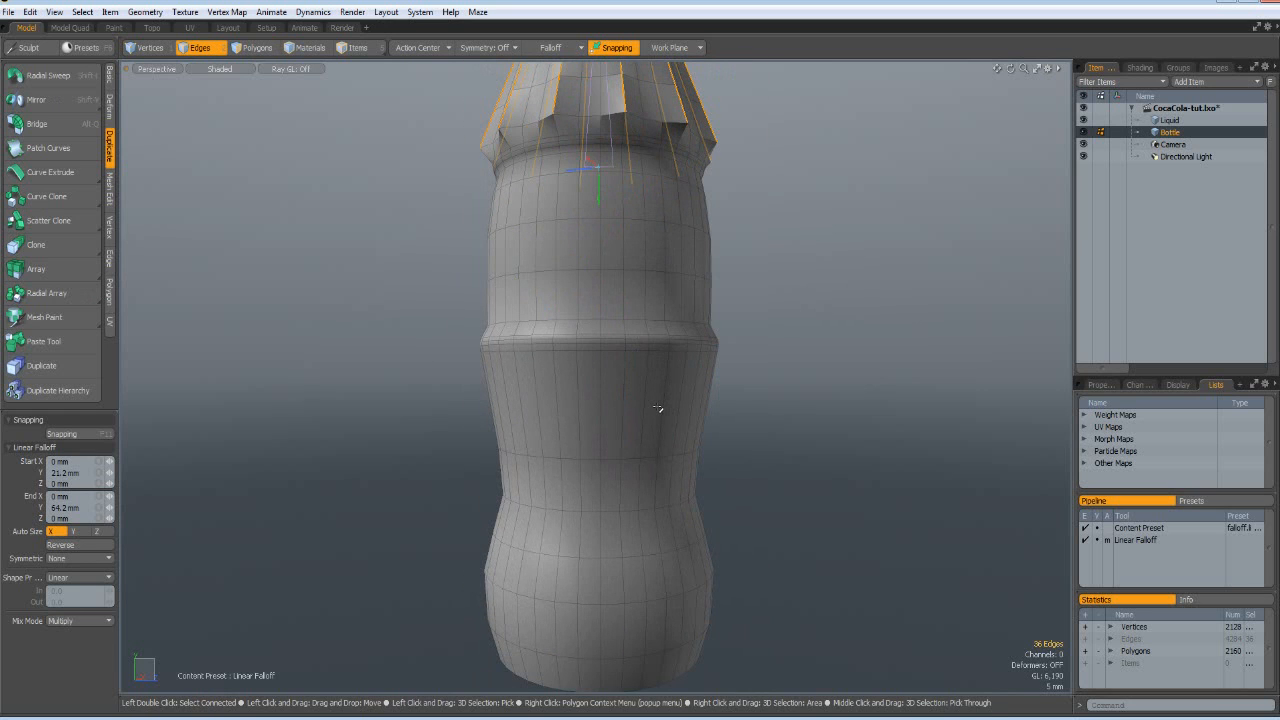
# - In the front view, select every third vertical edge around the bottle in the band just below the lower ridge
pyautogui.press('KP_2')
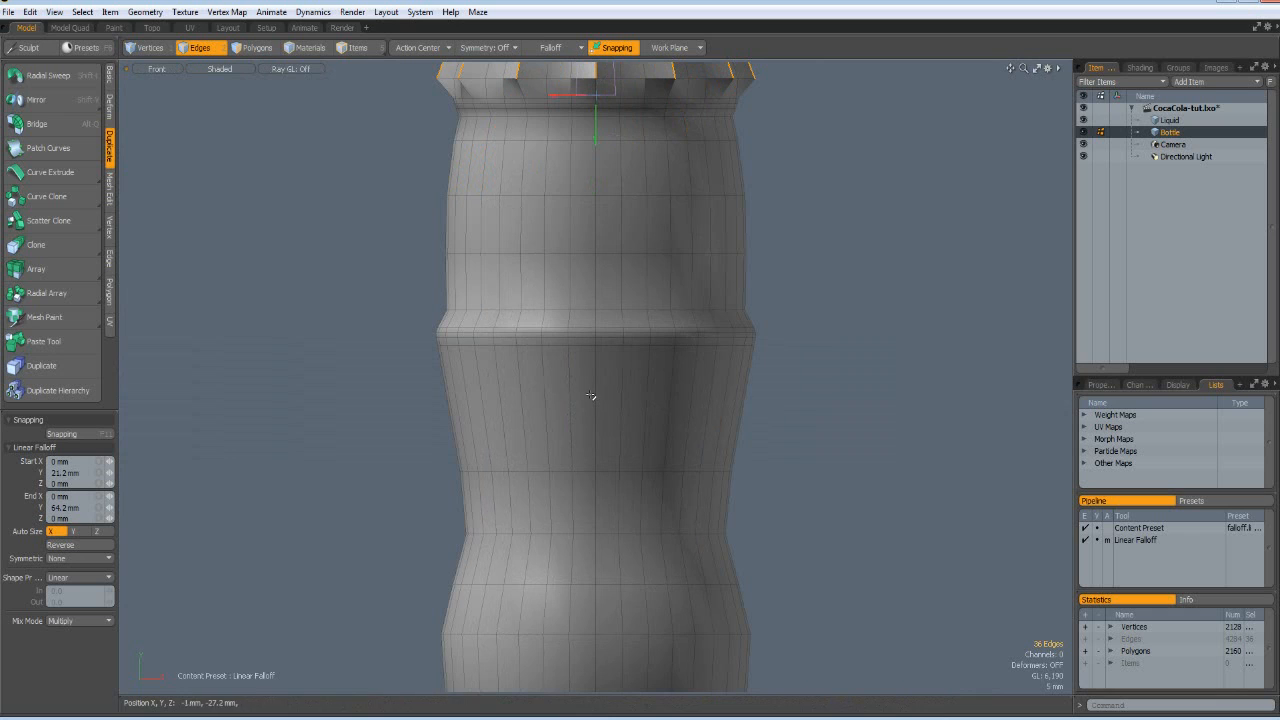
pyautogui.click(597, 400)
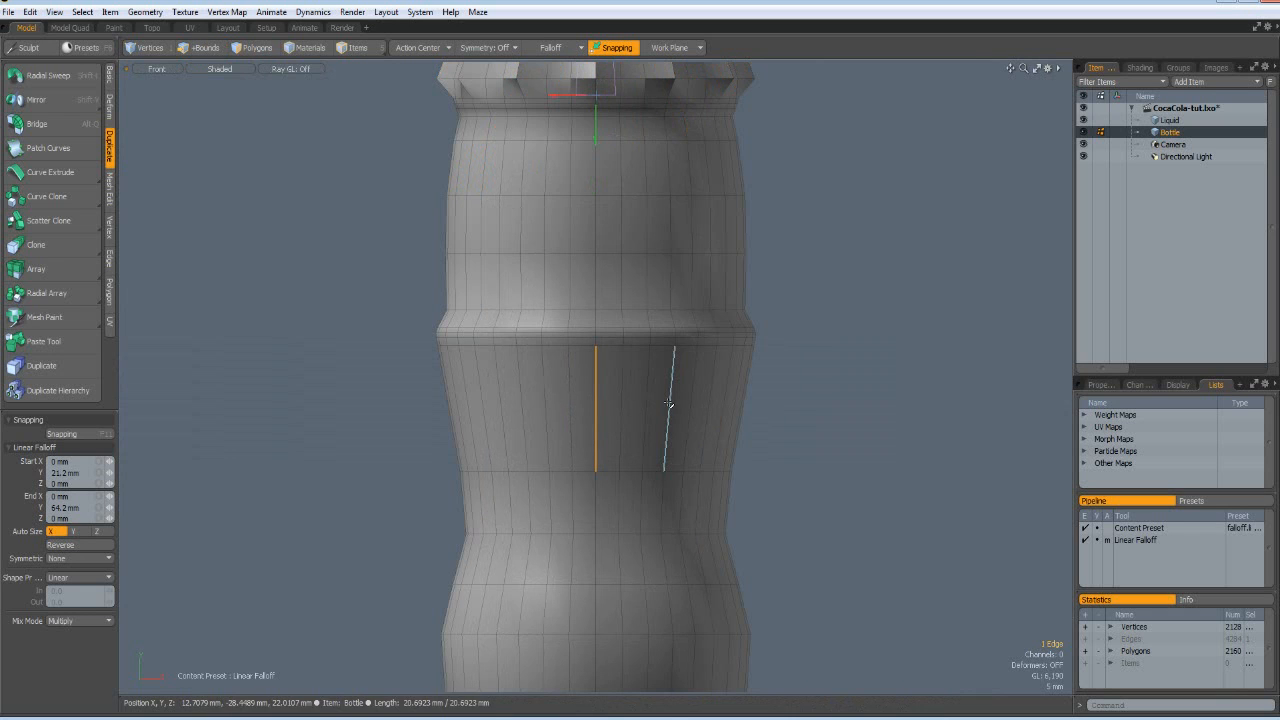
pyautogui.keyDown('shift'); pyautogui.click(675, 404); pyautogui.keyUp('shift')
pyautogui.press('Up')
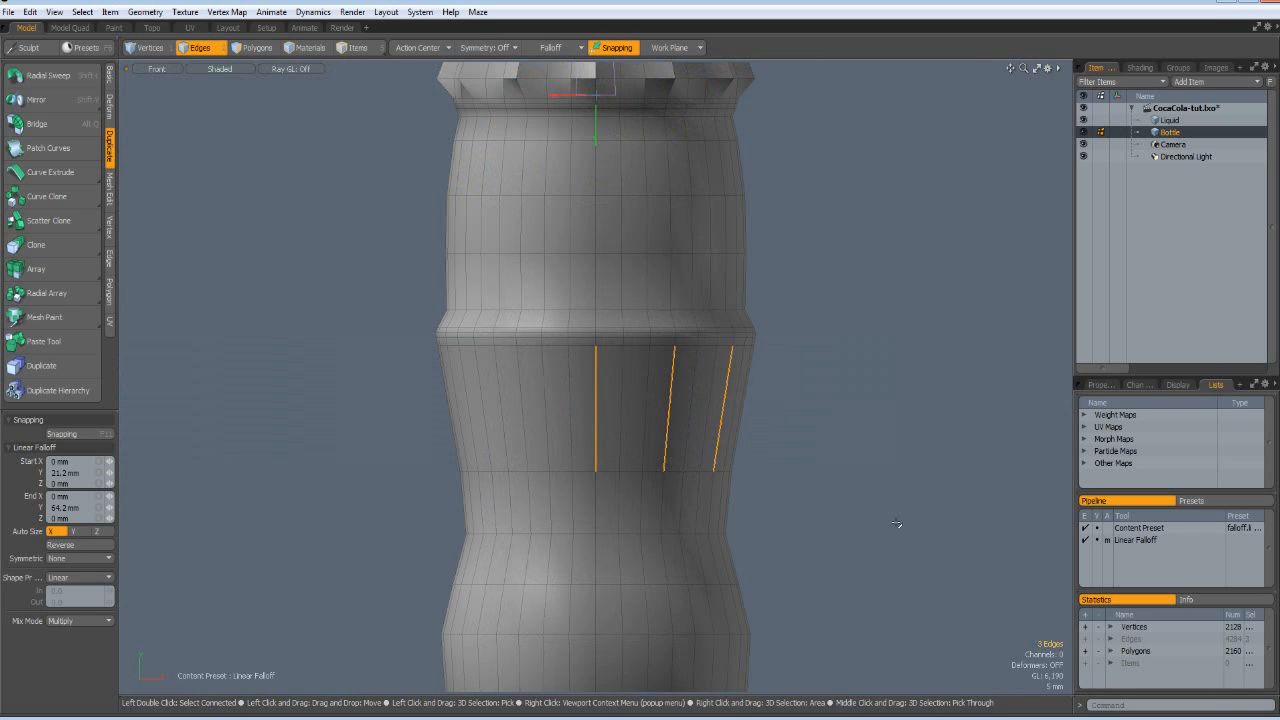
pyautogui.press('Up')
pyautogui.press('Up')
pyautogui.press('Up')
pyautogui.press('Up')
pyautogui.press('Up')
pyautogui.press('Up')
pyautogui.press('Up')
pyautogui.press('Up')
pyautogui.press('Up')
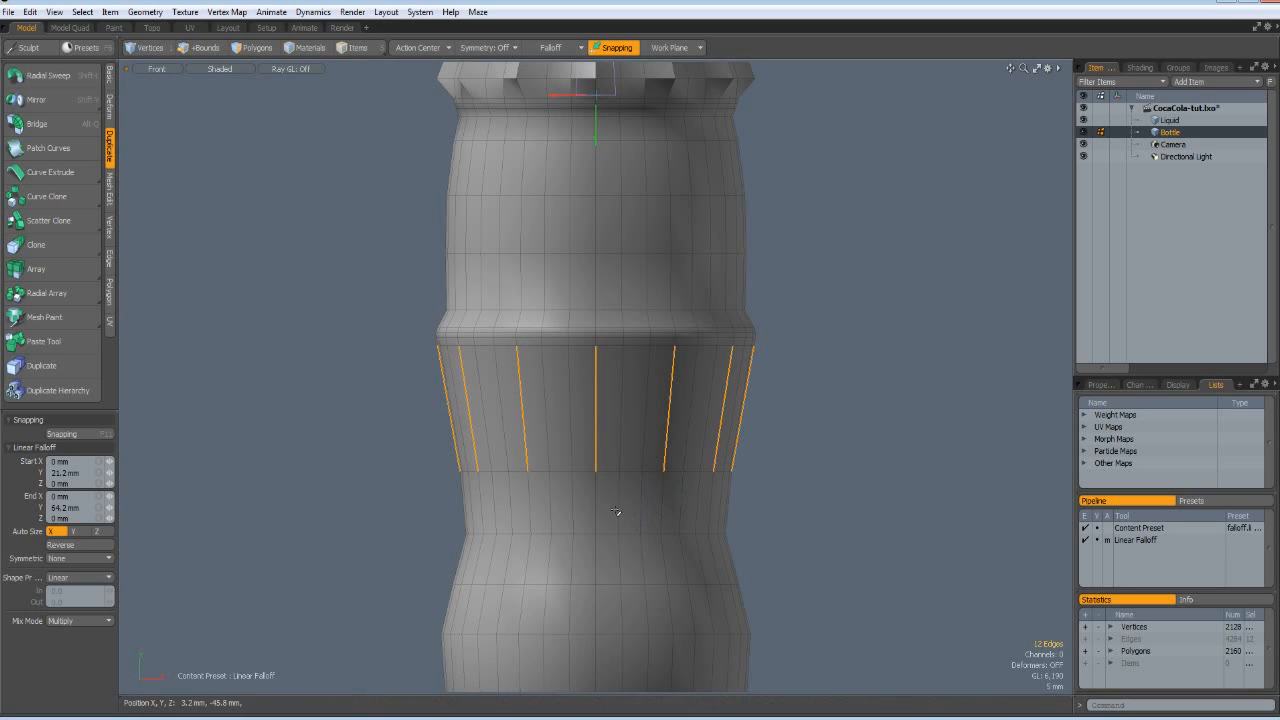
# - Extend the selection with every third vertical edge around the next band down, at the bottle's waist
pyautogui.keyDown('shift'); pyautogui.click(597, 512); pyautogui.keyUp('shift')
pyautogui.keyDown('shift'); pyautogui.click(662, 508); pyautogui.keyUp('shift')
pyautogui.press('Up')
pyautogui.press('Up')
pyautogui.press('Up')
pyautogui.press('Up')
pyautogui.press('Up')
pyautogui.press('Up')
pyautogui.press('Up')
pyautogui.press('Up')
pyautogui.press('Up')
pyautogui.press('Up')
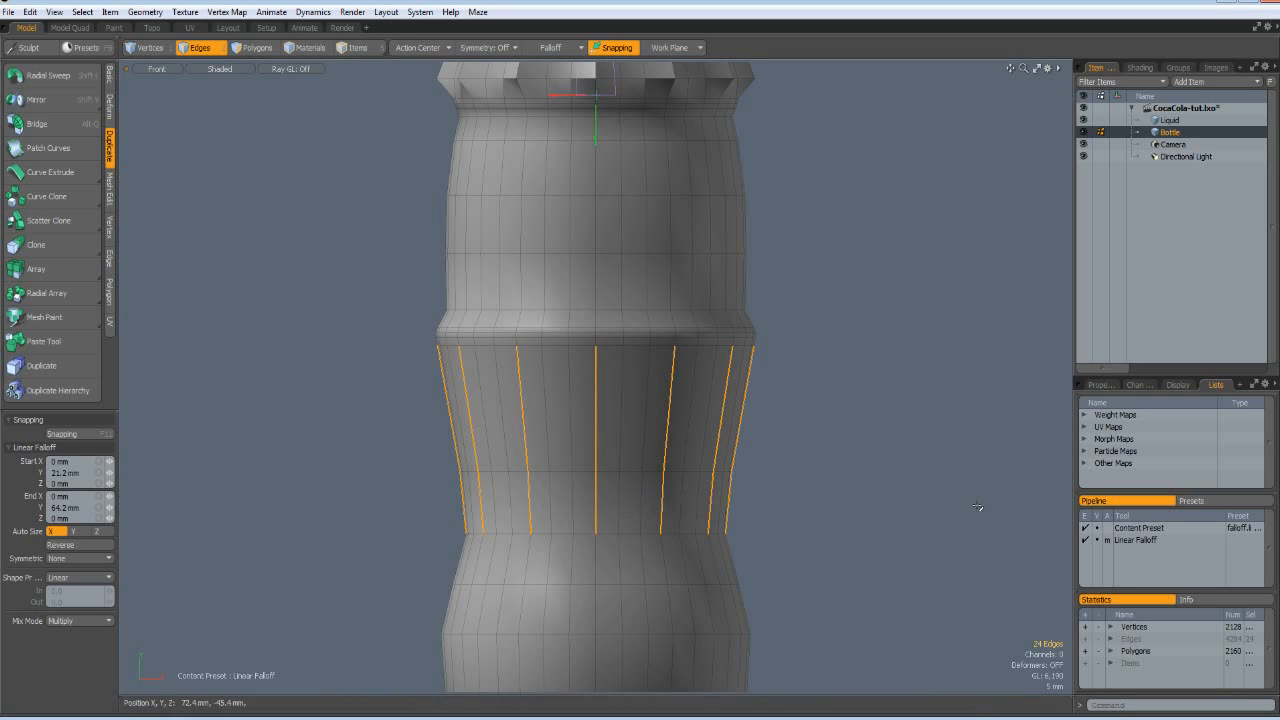
# - Extend the selection downward with every third vertical edge in the two bands below the waist
pyautogui.keyDown('shift'); pyautogui.click(595, 560); pyautogui.keyUp('shift')
pyautogui.keyDown('shift'); pyautogui.click(664, 560); pyautogui.keyUp('shift')
pyautogui.press('Up')
pyautogui.scroll(-3, 632, 600)
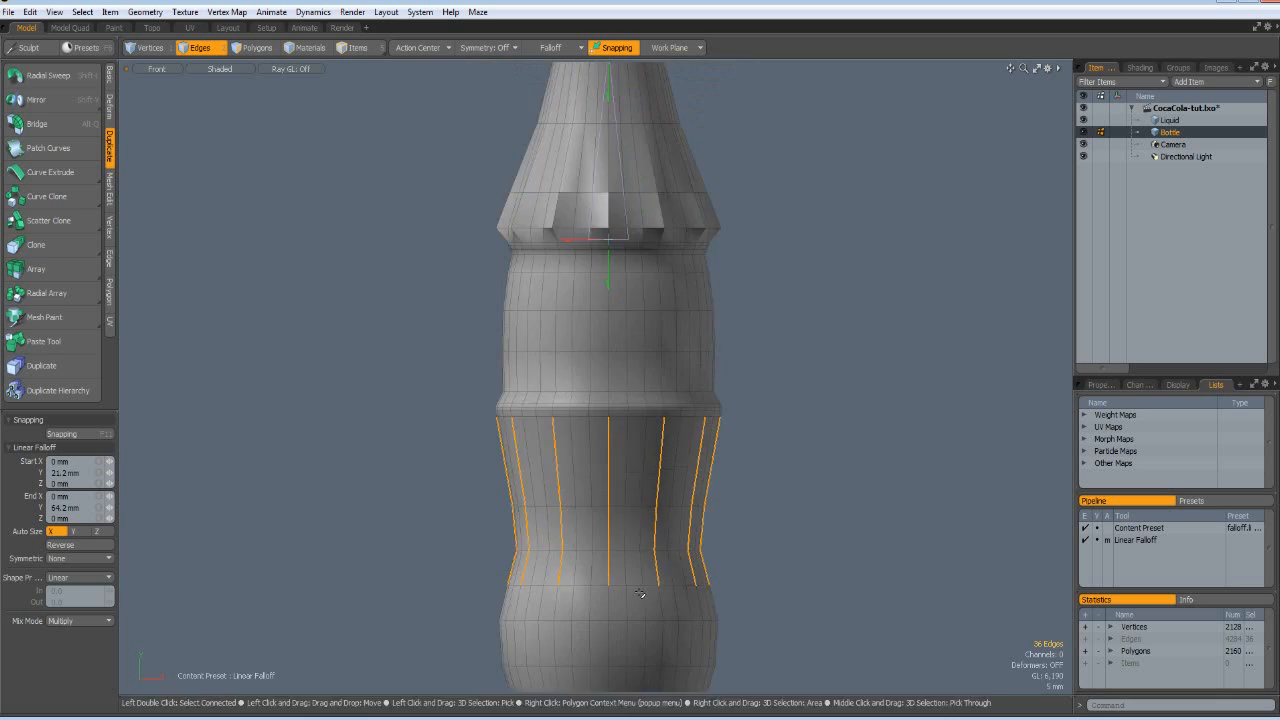
pyautogui.keyDown('shift'); pyautogui.click(616, 602); pyautogui.keyUp('shift')
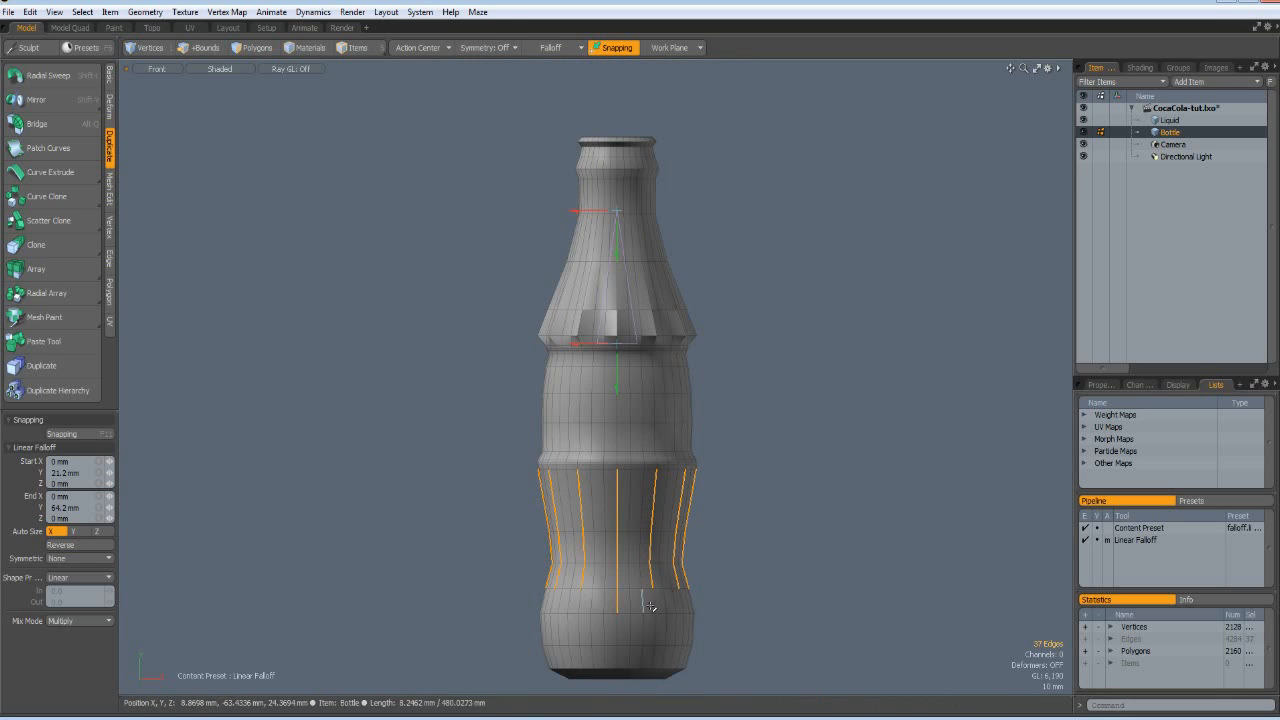
pyautogui.press('Up')
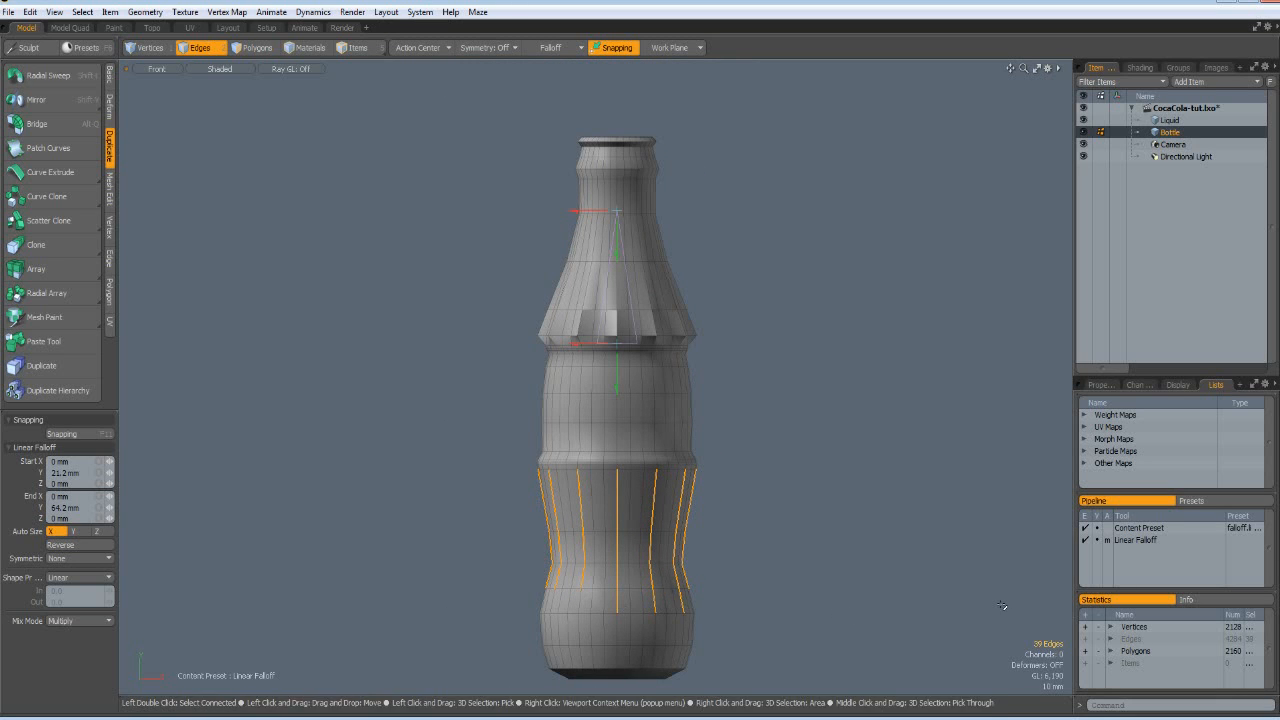
# - Move the linear falloff to the lower body, starting at Y -18.8 mm and ending at Y -73.8 mm
pyautogui.keyDown('alt'); pyautogui.moveTo(883, 492); pyautogui.dragTo(821, 464); pyautogui.keyUp('alt')
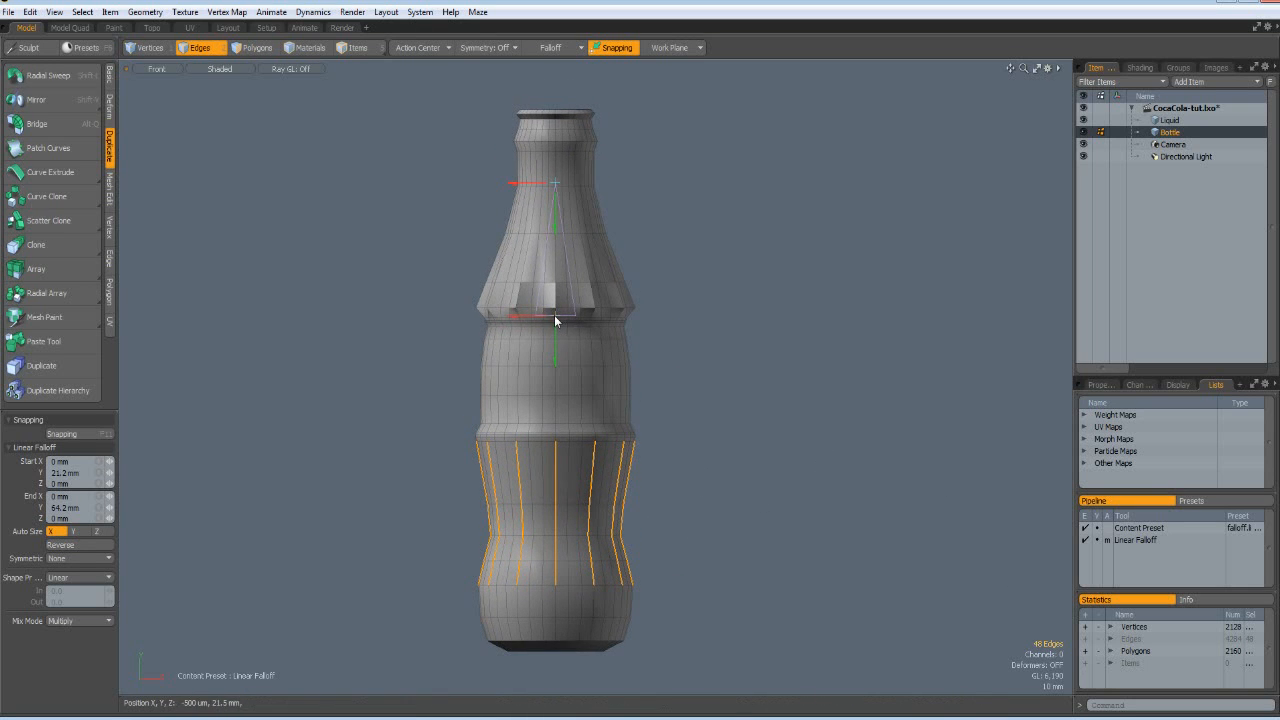
pyautogui.moveTo(555, 316); pyautogui.dragTo(555, 440)
pyautogui.moveTo(556, 181); pyautogui.dragTo(555, 610)
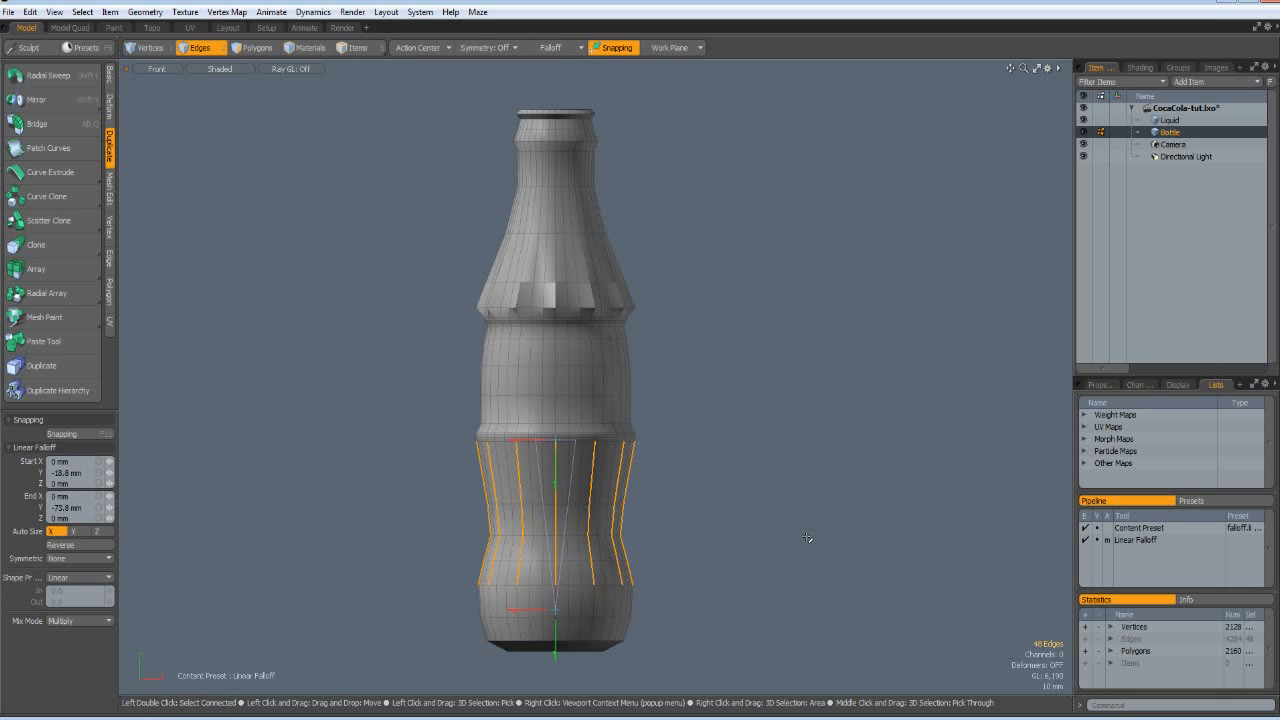
# - Scale the selected lower-body edges outward to 111% in X and Z using the falloff
pyautogui.press('r')
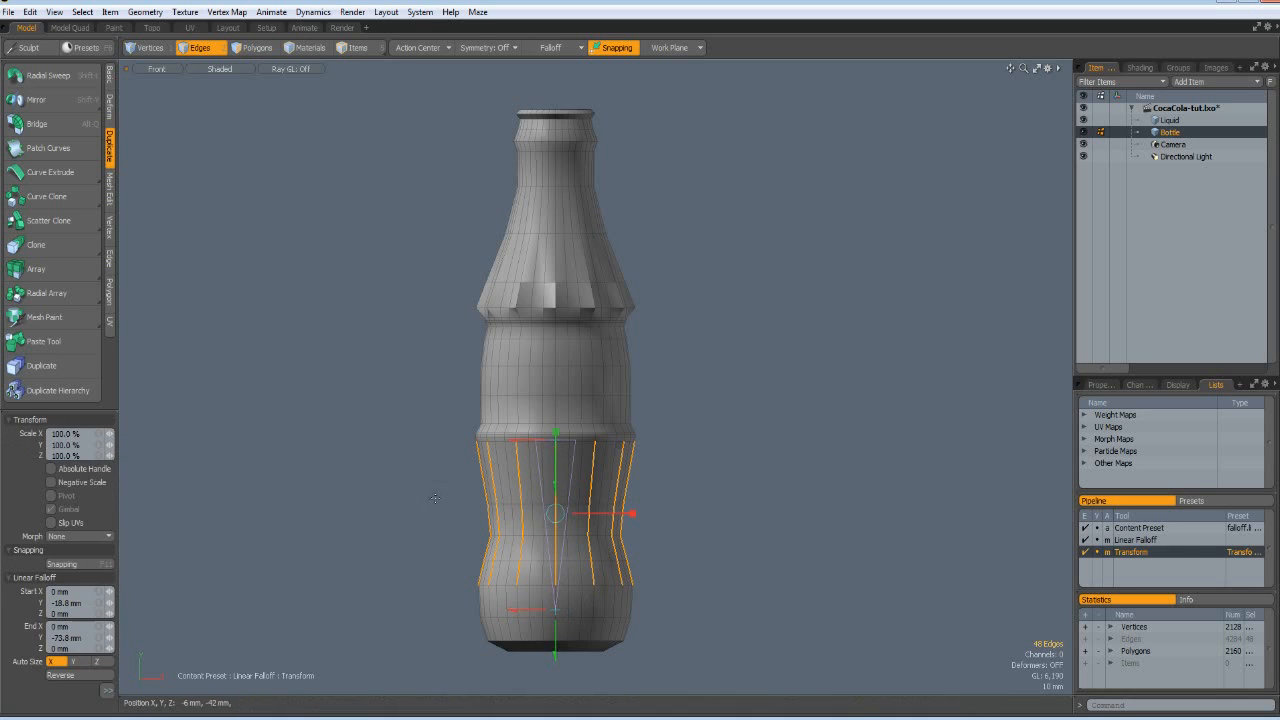
pyautogui.click(88, 434)
pyautogui.write('111')
pyautogui.click(88, 455)
pyautogui.write('111')
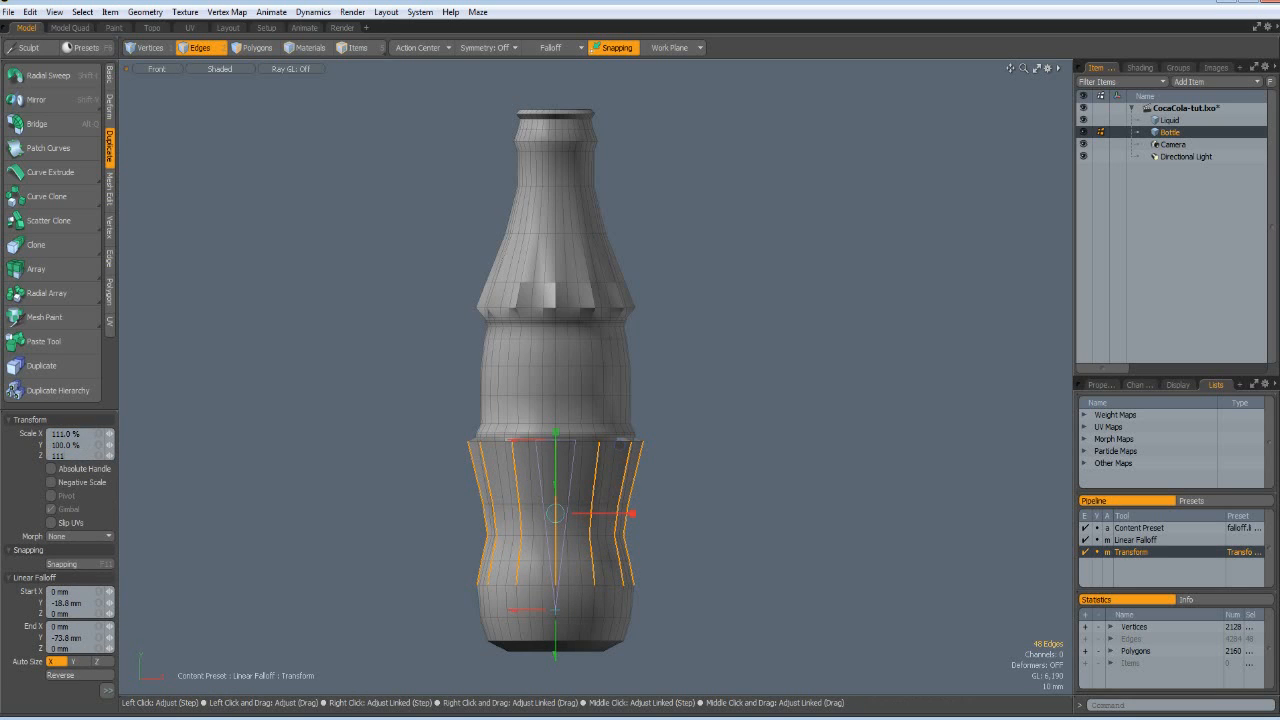
pyautogui.press('Return')
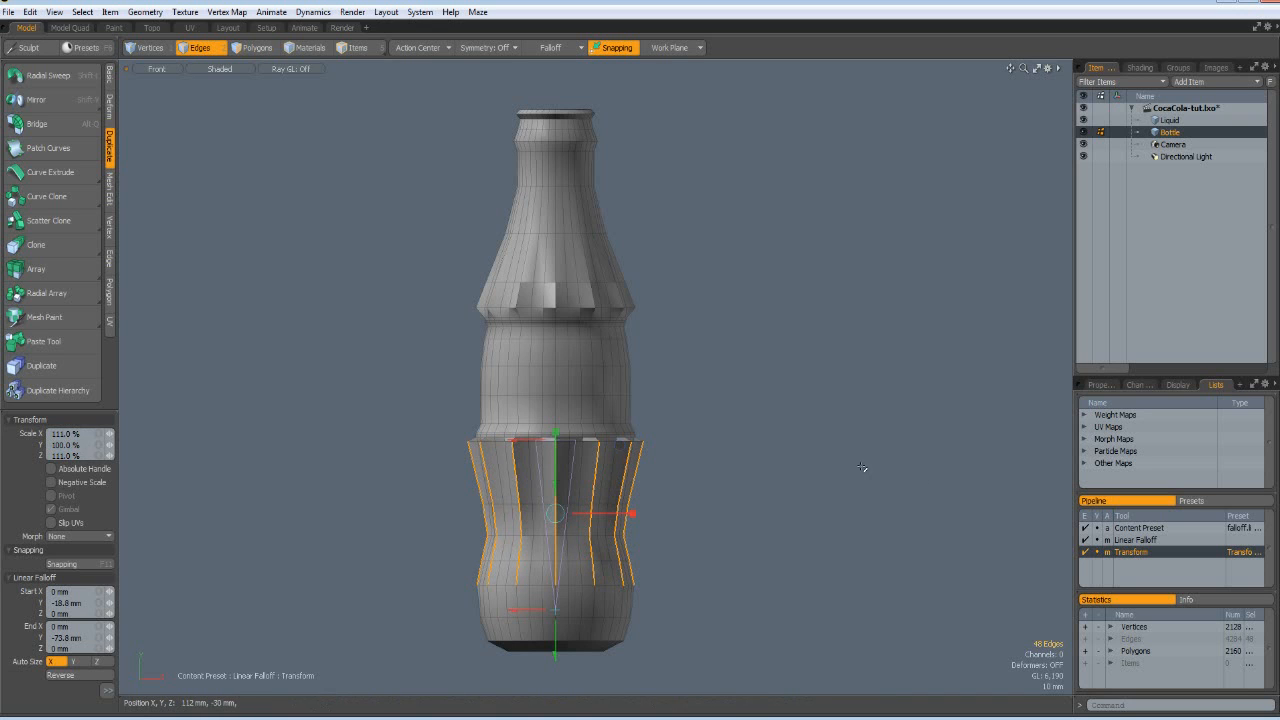
# - Drop the scale tool, edge selection and falloff, and check the flutes on the subdivided bottle in perspective
pyautogui.press('space')
pyautogui.click(796, 444)
pyautogui.hotkey('ctrl', 'space')
pyautogui.click(785, 386)
pyautogui.keyDown('alt'); pyautogui.moveTo(769, 413); pyautogui.dragTo(616, 462); pyautogui.keyUp('alt')
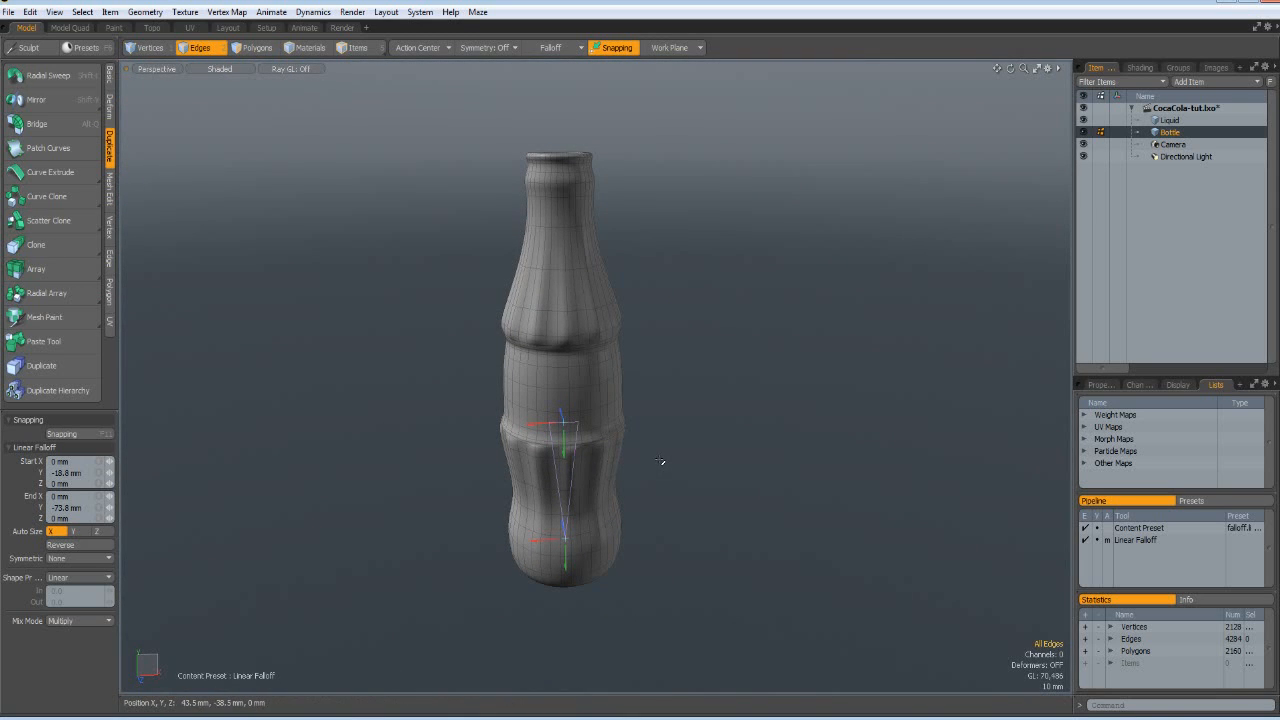
pyautogui.press('q')
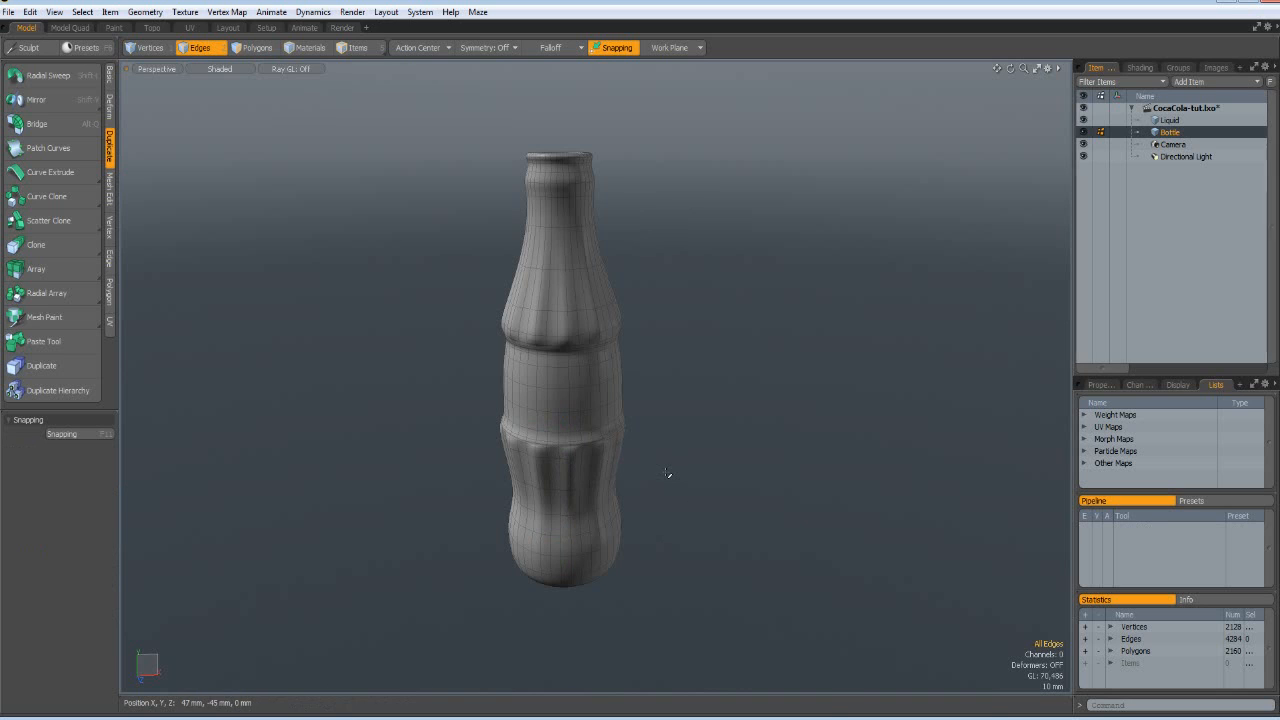
pyautogui.press('Tab')
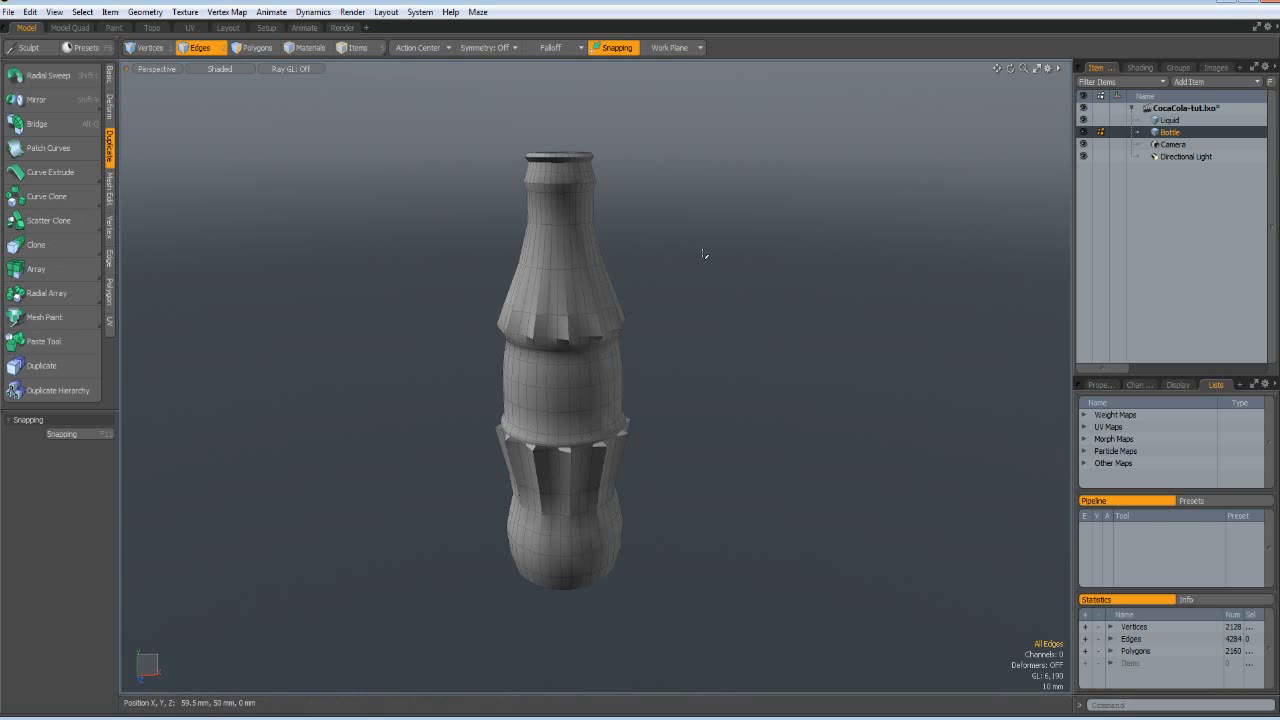
# - In the top view, select the ring of polygons on the bottle's mouth rim and align the work plane to it
pyautogui.press('KP_1')
pyautogui.press('KP_7')
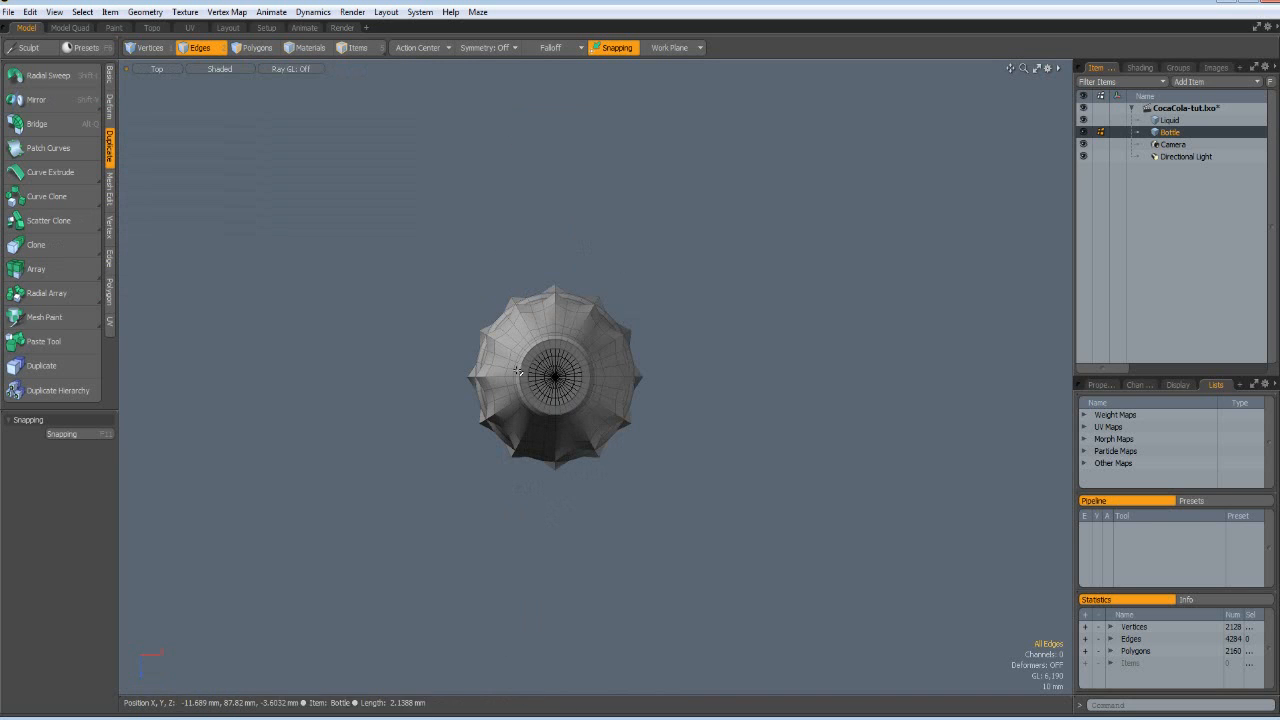
pyautogui.scroll(5, 534, 350)
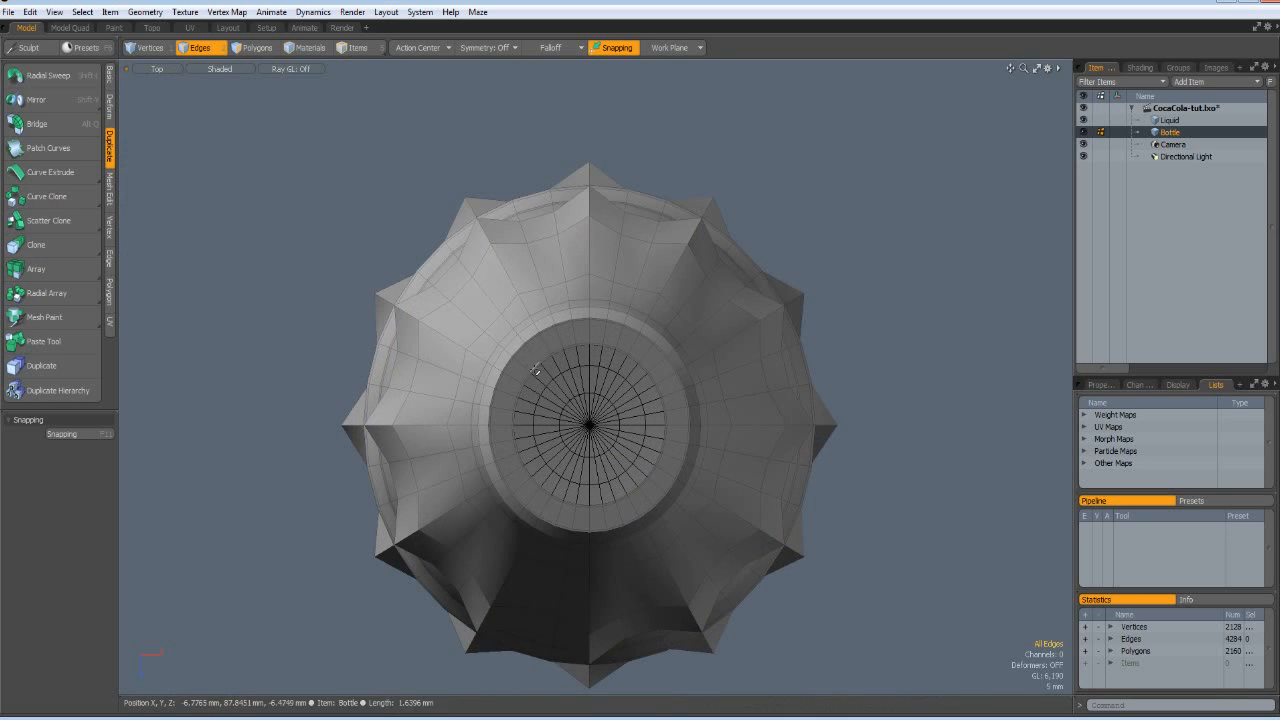
pyautogui.press('3')
pyautogui.moveTo(530, 369); pyautogui.dragTo(553, 345)
pyautogui.press('l')
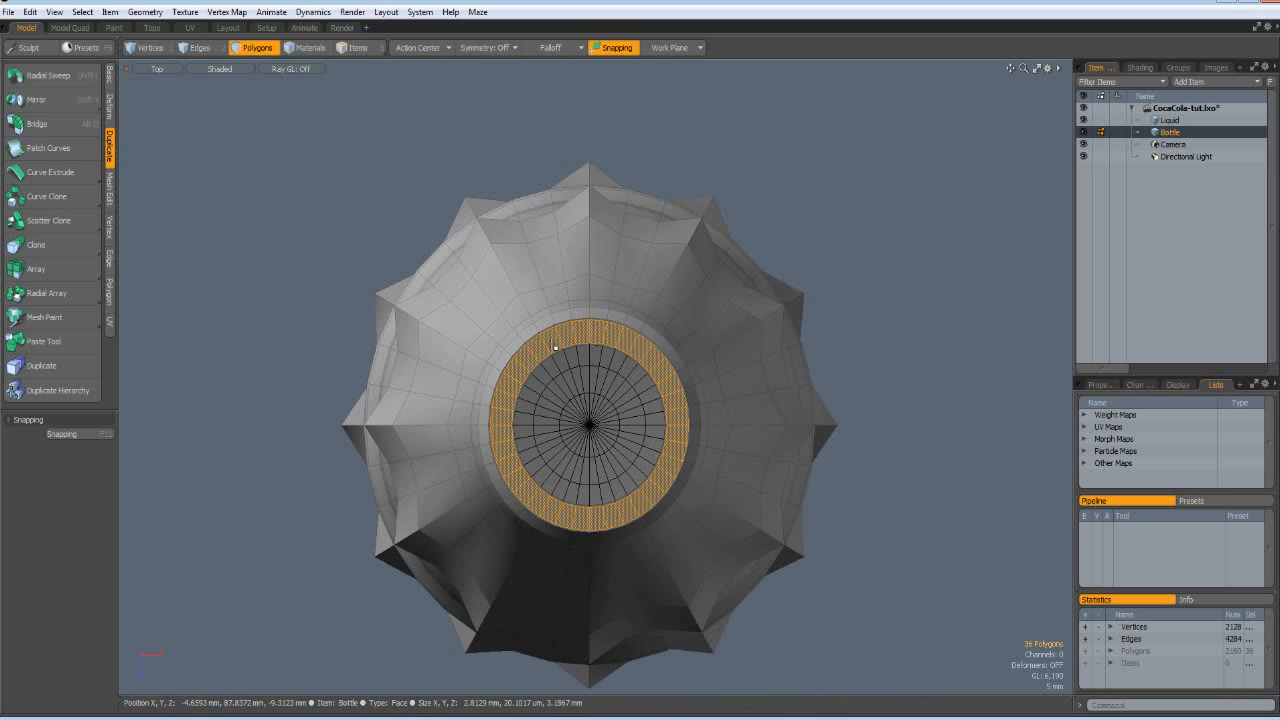
pyautogui.click(672, 47)
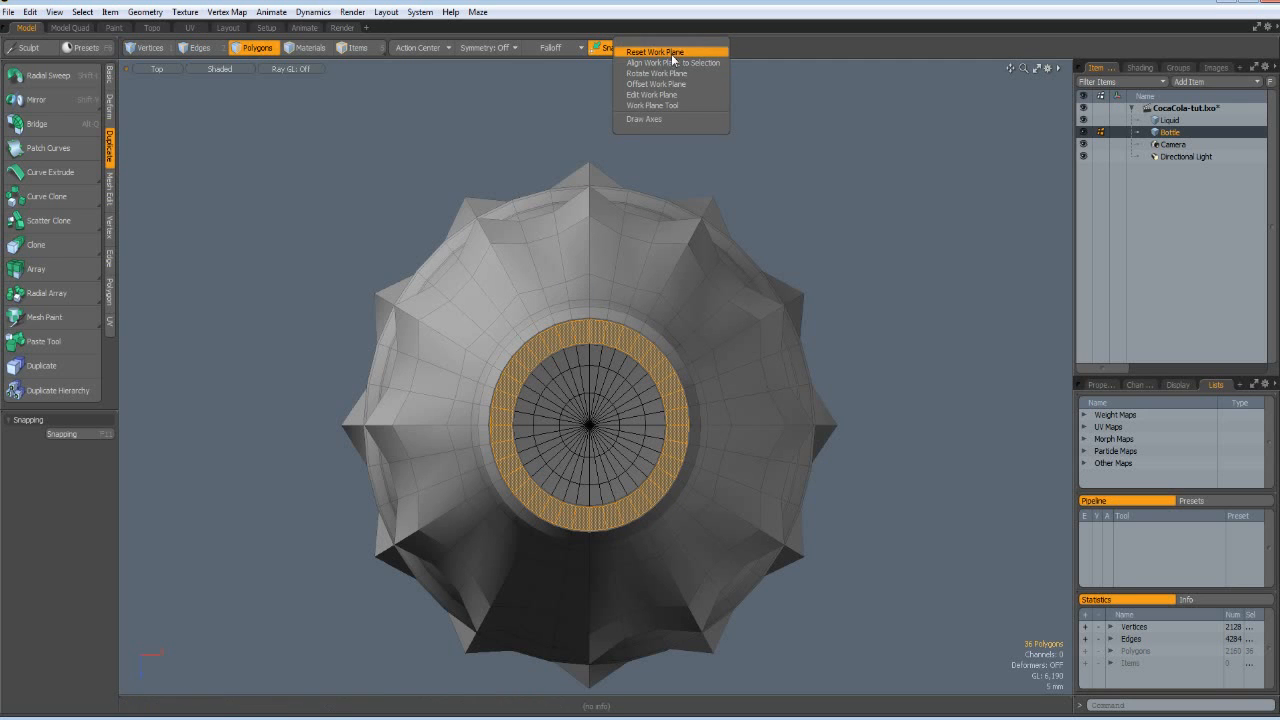
pyautogui.click(673, 63)
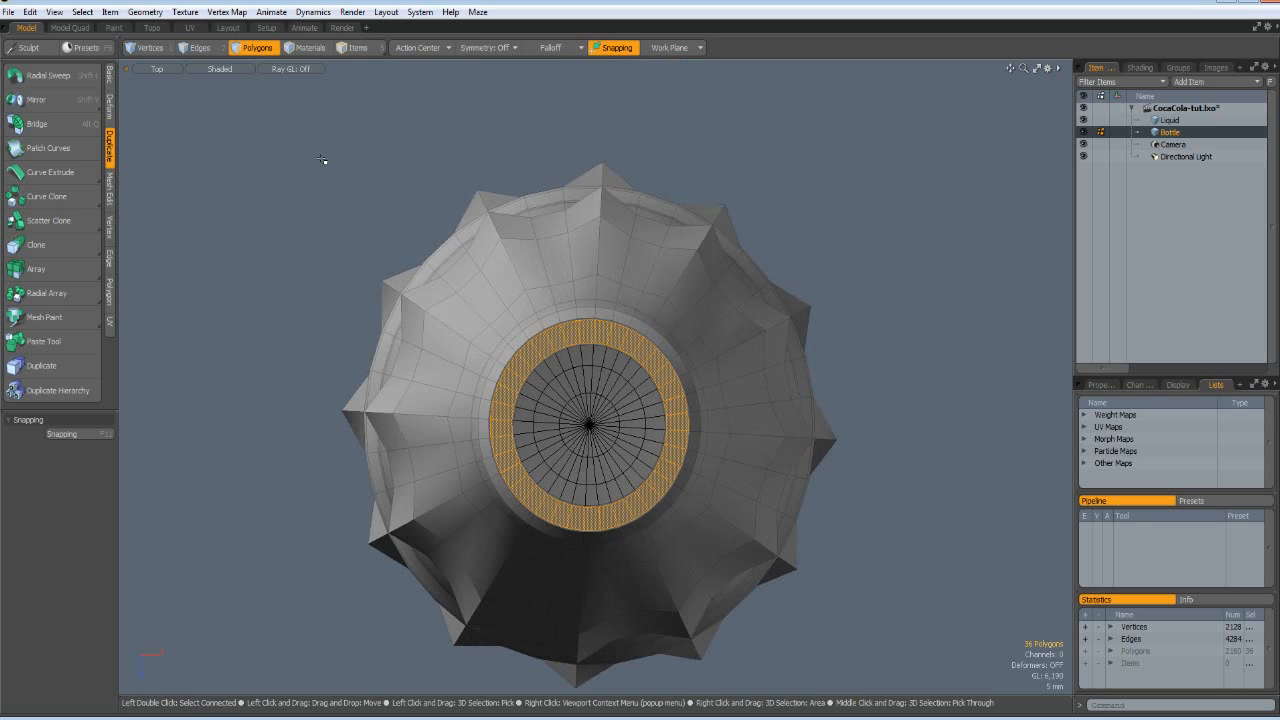
# - Create a flat 72-sided cylinder disc over the bottle's mouth, with a 13 mm X and Z radius and centred at 0
pyautogui.click(111, 77)
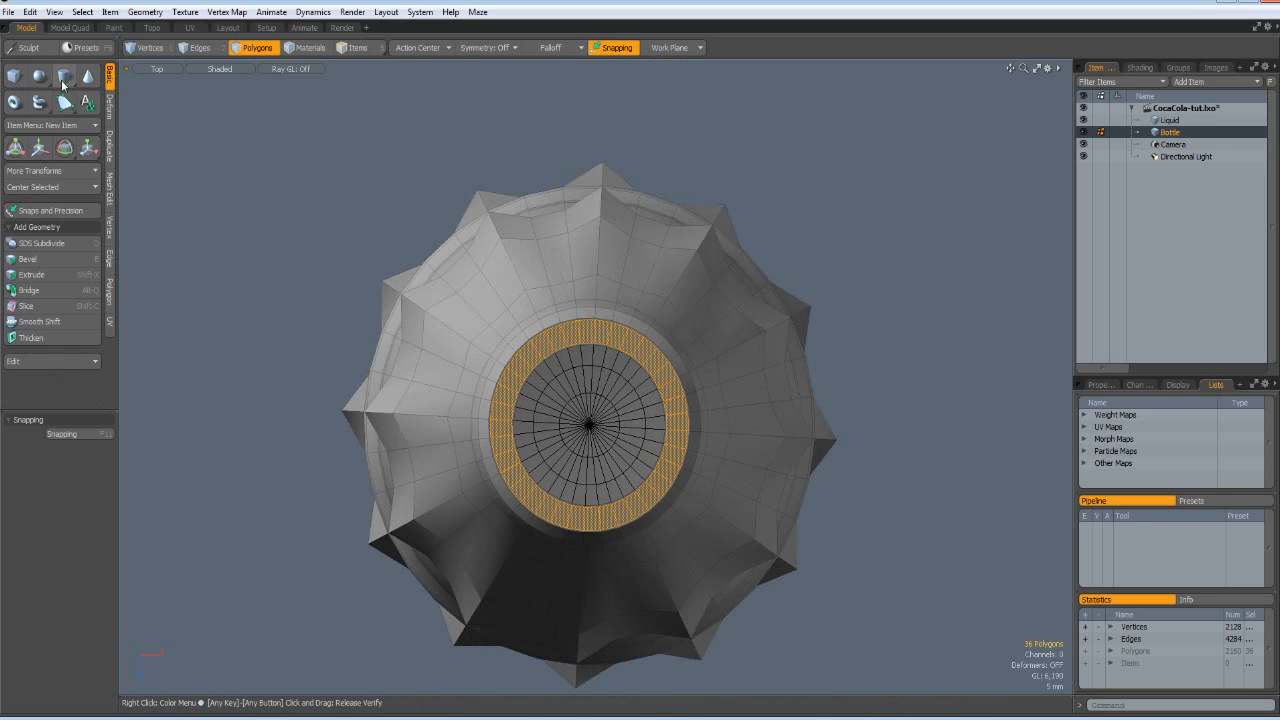
pyautogui.click(64, 76)
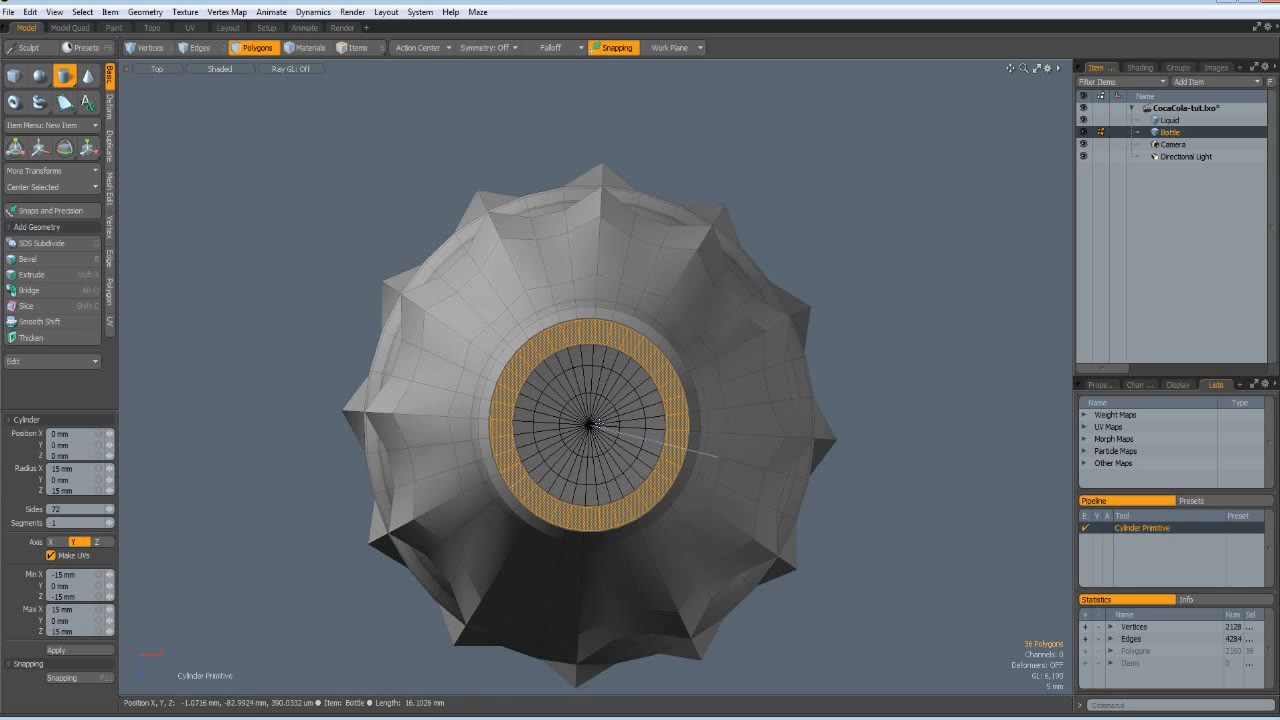
pyautogui.moveTo(589, 424); pyautogui.dragTo(649, 475)
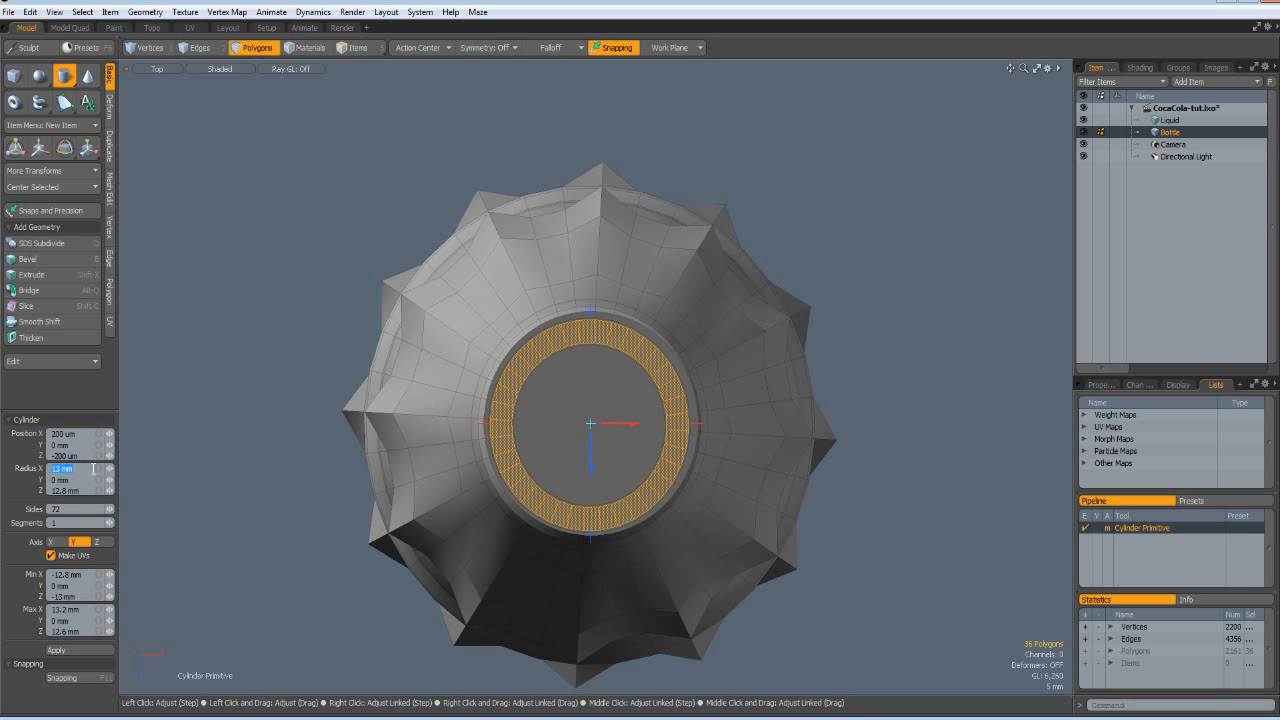
pyautogui.click(65, 490)
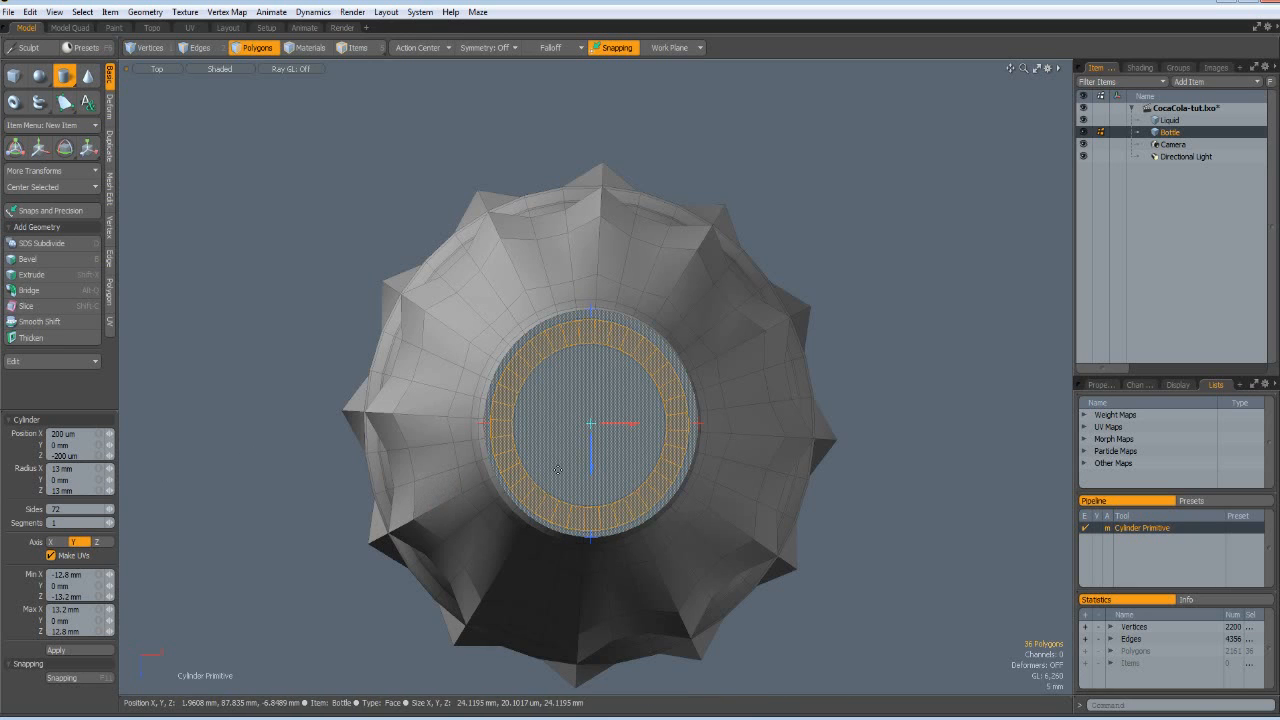
pyautogui.click(95, 434)
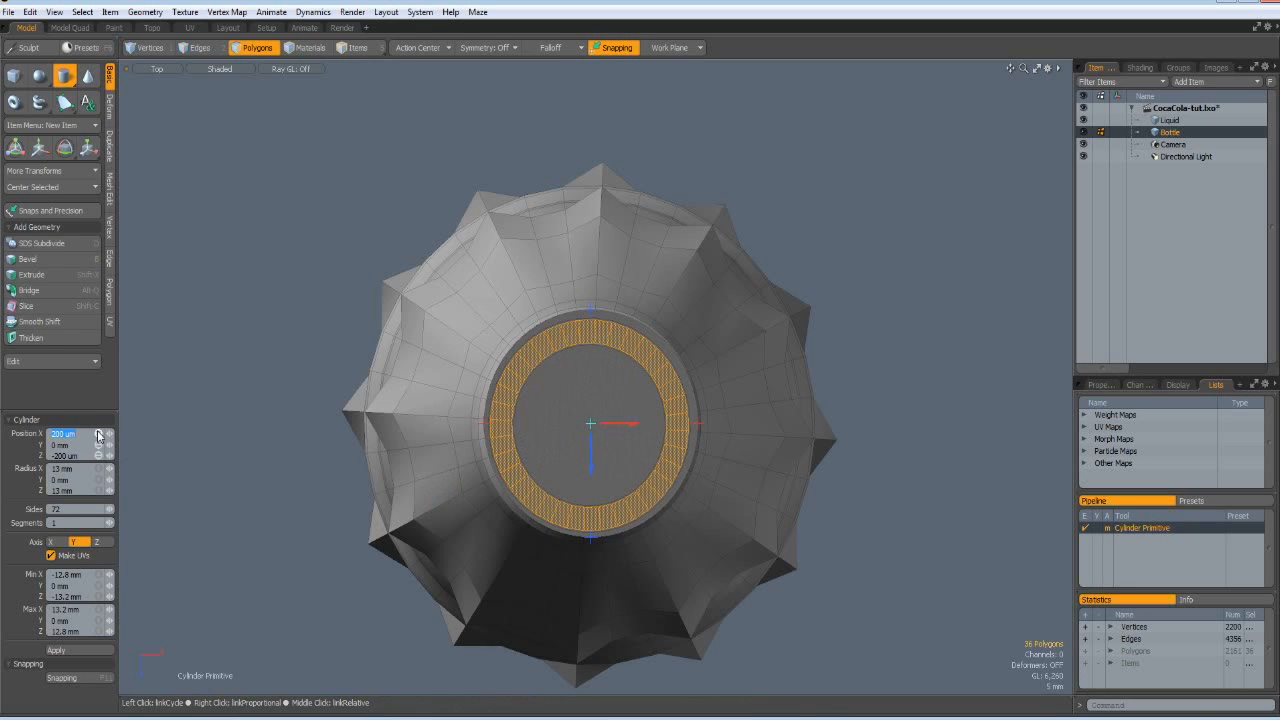
pyautogui.write('0')
pyautogui.press('Return')
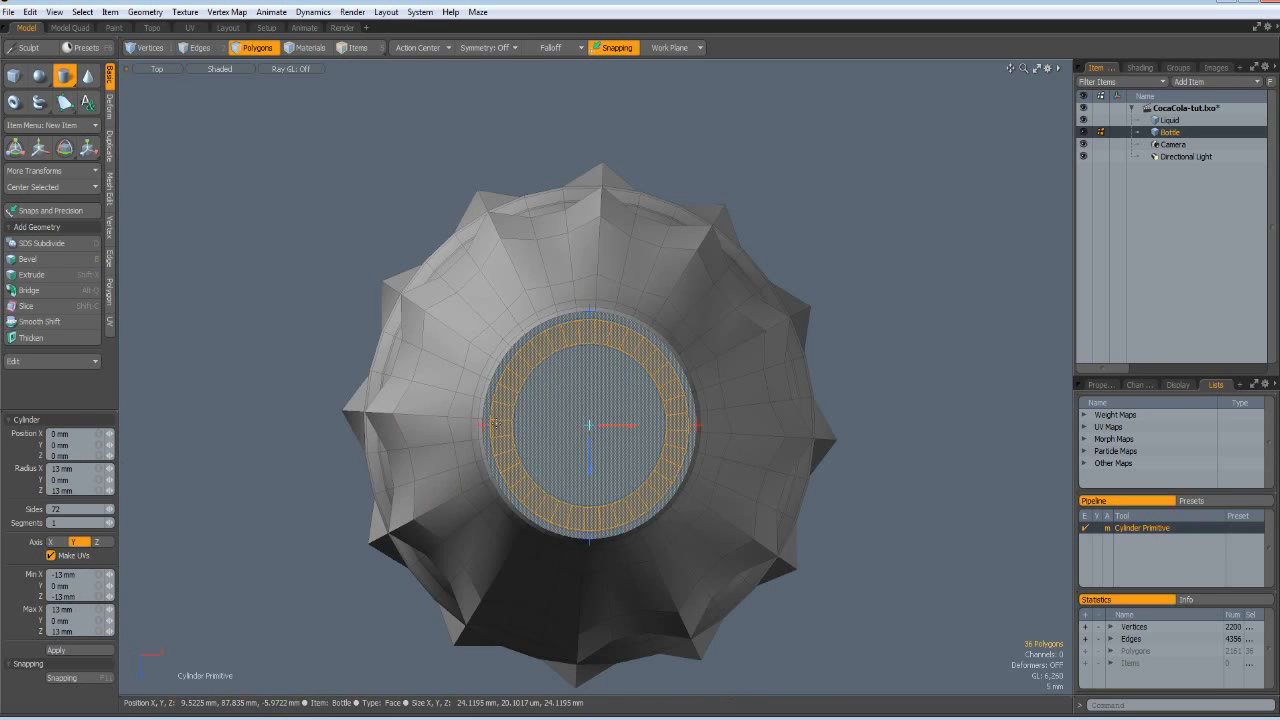
pyautogui.press('space')
# - Isolate the disc polygon in perspective by hiding the rest of the bottle and the Liquid item, and reset the work plane
pyautogui.click(586, 409)
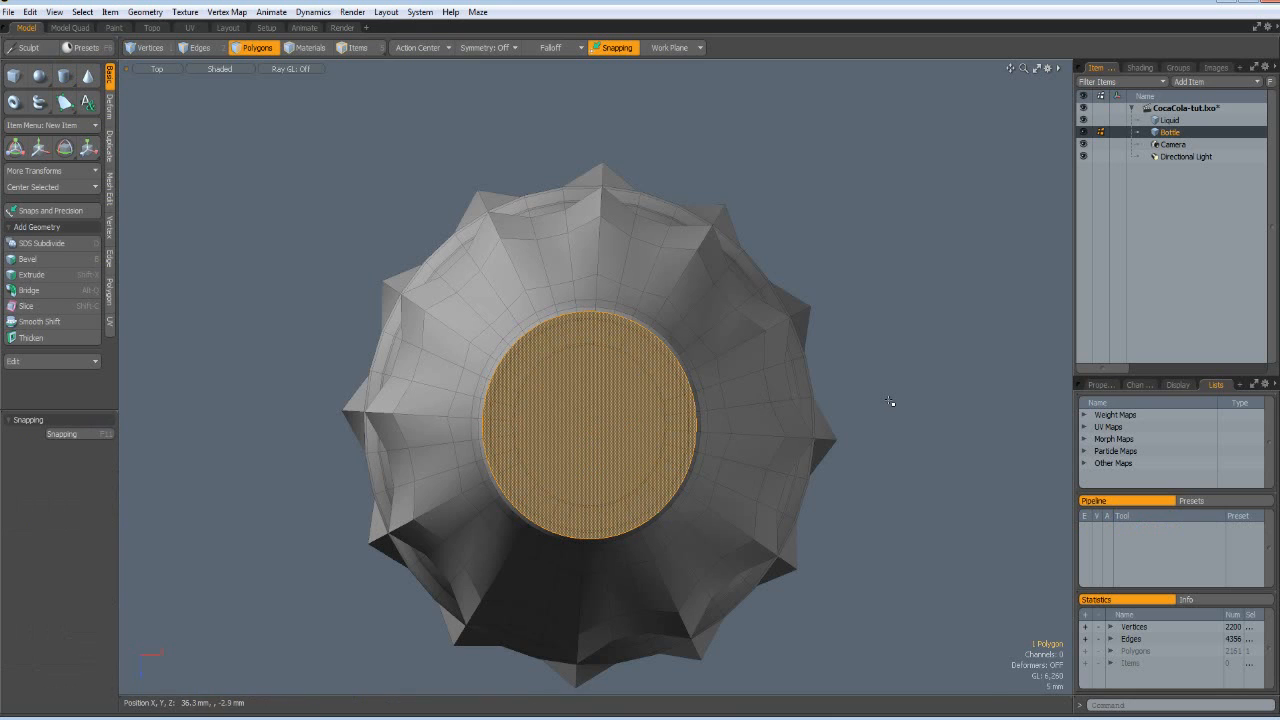
pyautogui.hotkey('shift', 'h')
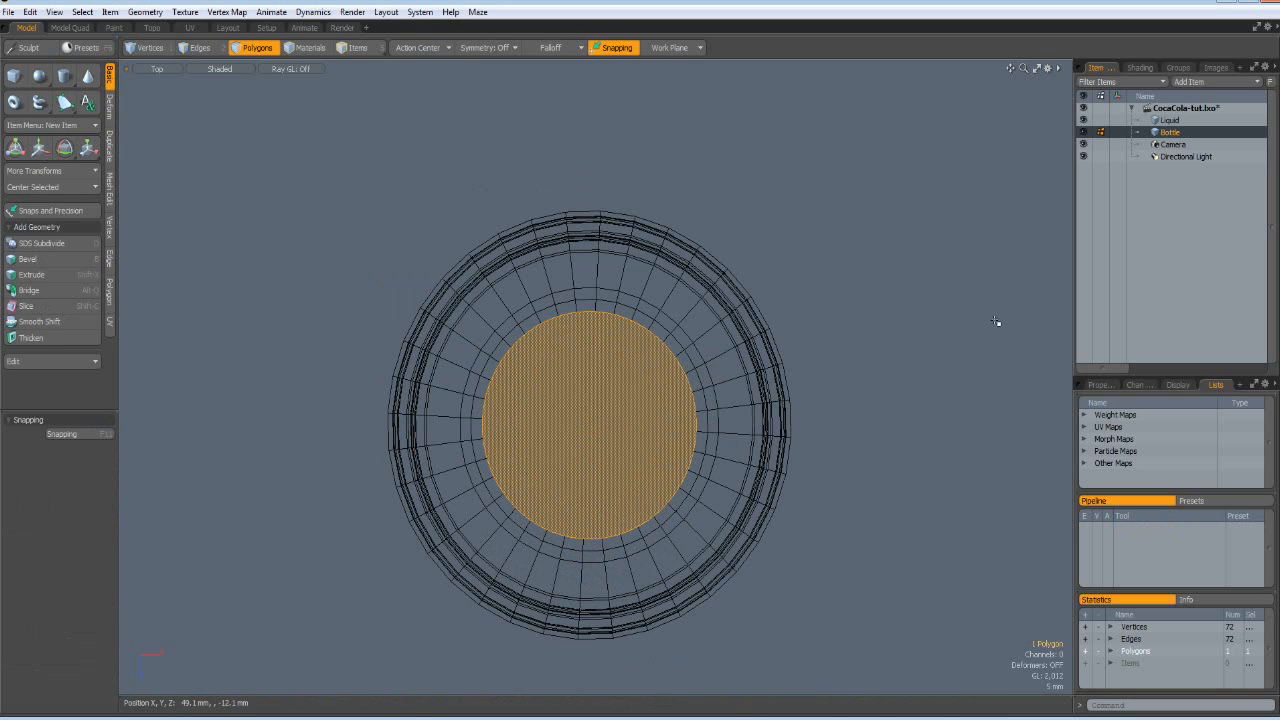
pyautogui.click(1083, 120)
pyautogui.hotkey('ctrl', 'space')
pyautogui.click(920, 331)
pyautogui.keyDown('alt'); pyautogui.moveTo(738, 537); pyautogui.dragTo(717, 561); pyautogui.keyUp('alt')
pyautogui.hotkey('shift', 'a')
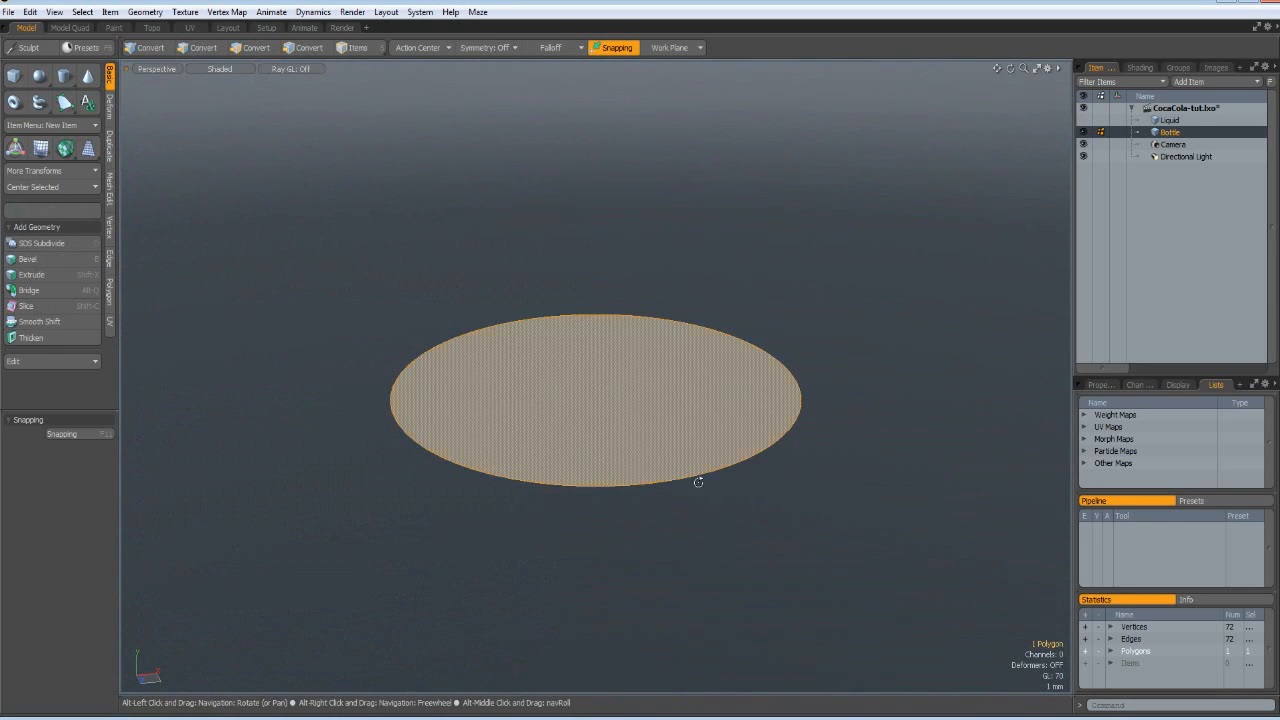
pyautogui.keyDown('alt'); pyautogui.moveTo(698, 482); pyautogui.dragTo(694, 517); pyautogui.keyUp('alt')
pyautogui.click(676, 47)
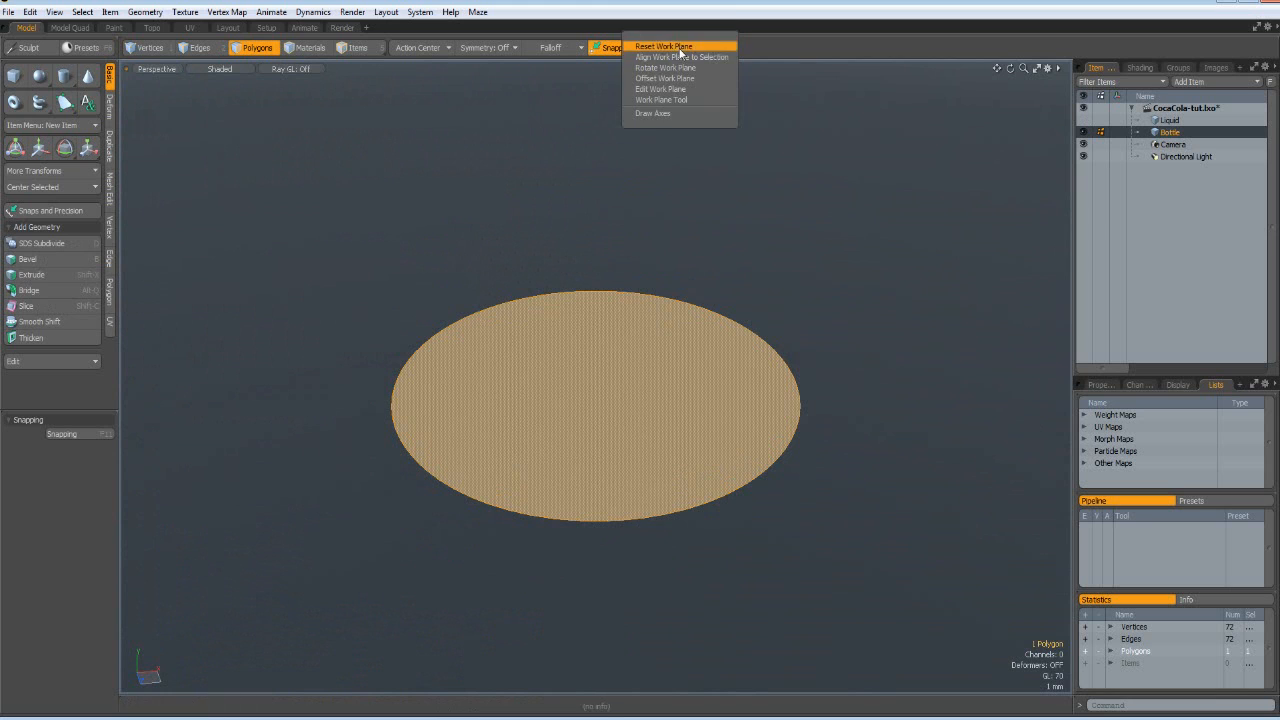
pyautogui.click(683, 47)
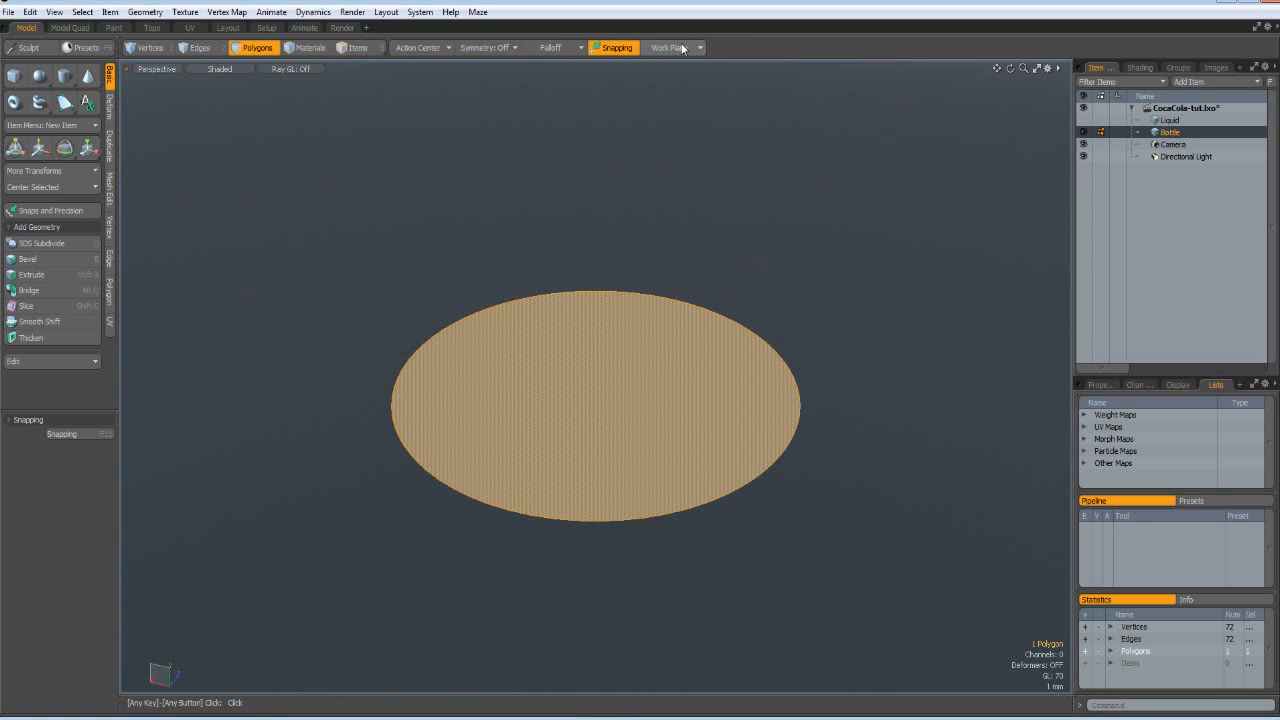
# - Bevel the disc polygon with an inset of 4 mm and a shift of 4 mm
pyautogui.press('b')
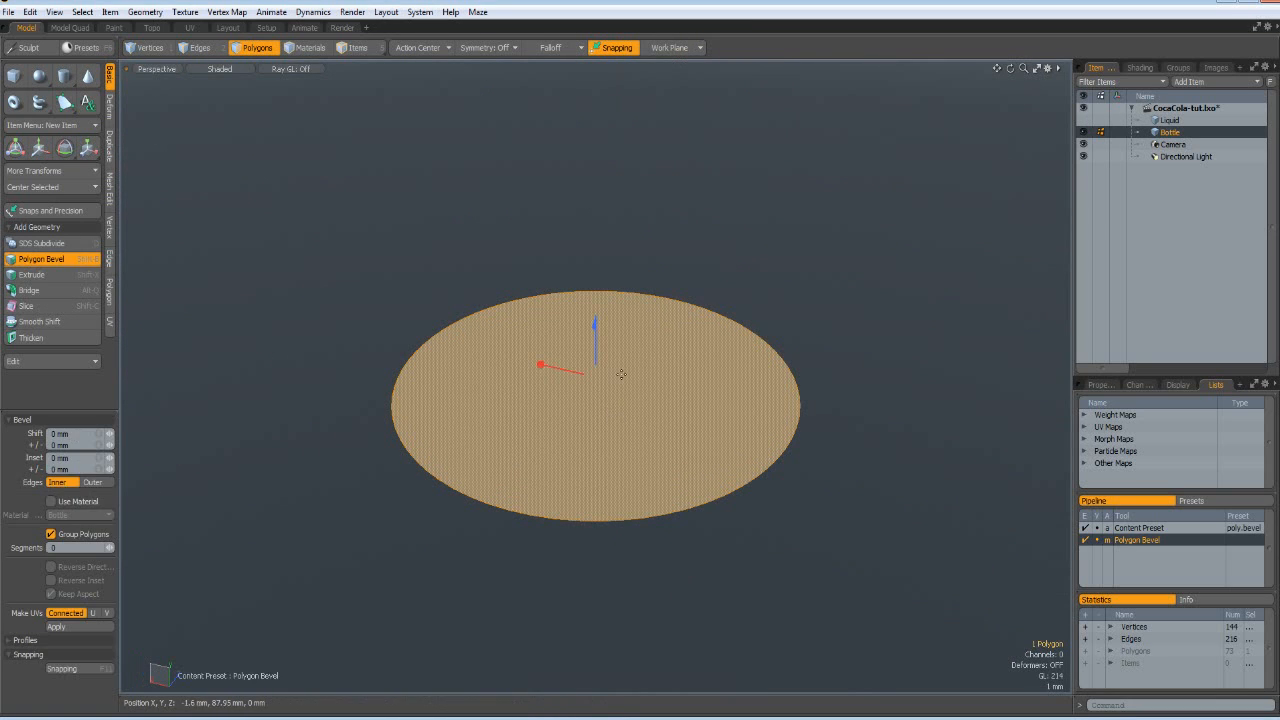
pyautogui.moveTo(540, 368); pyautogui.dragTo(575, 368)
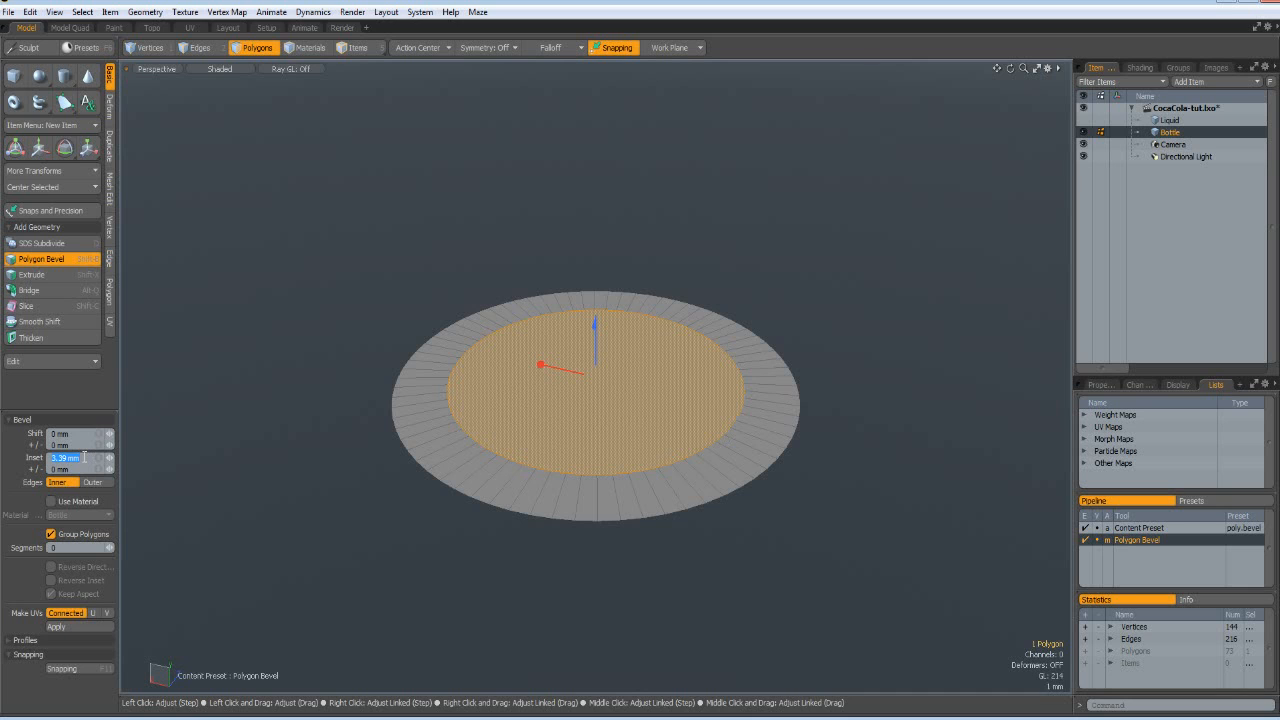
pyautogui.write('4')
pyautogui.press('Return')
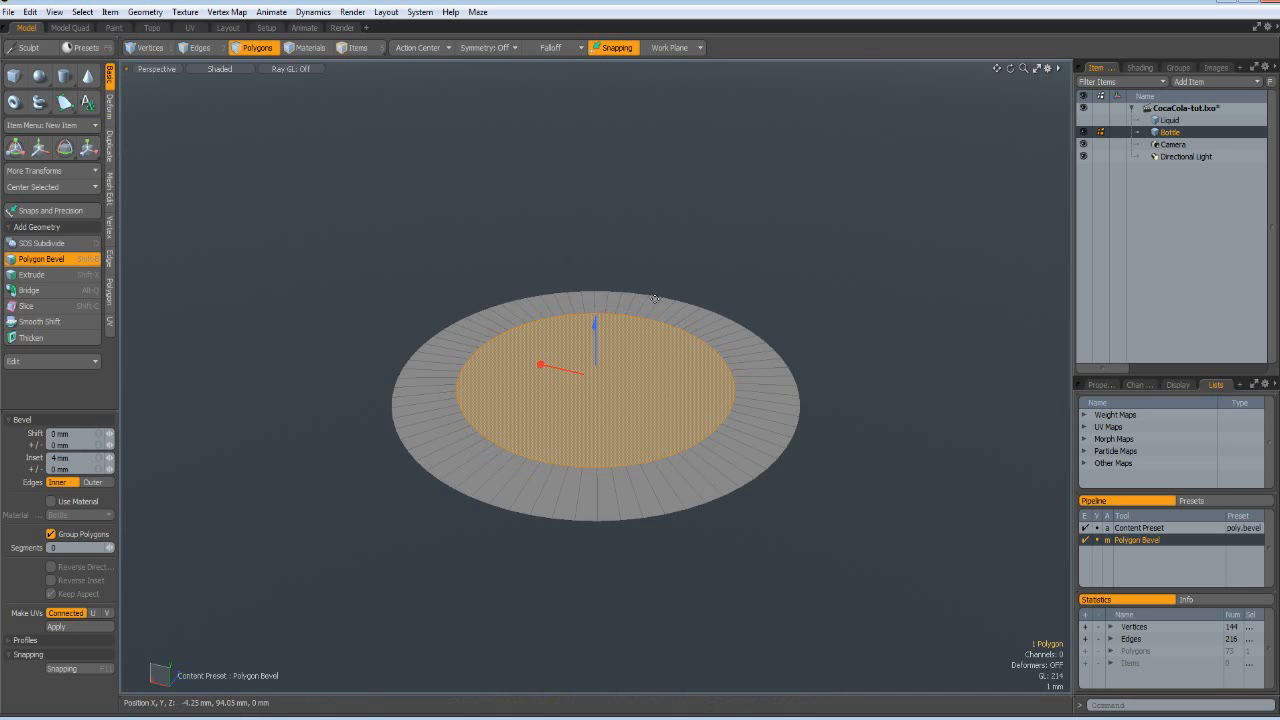
pyautogui.moveTo(595, 322); pyautogui.dragTo(595, 276)
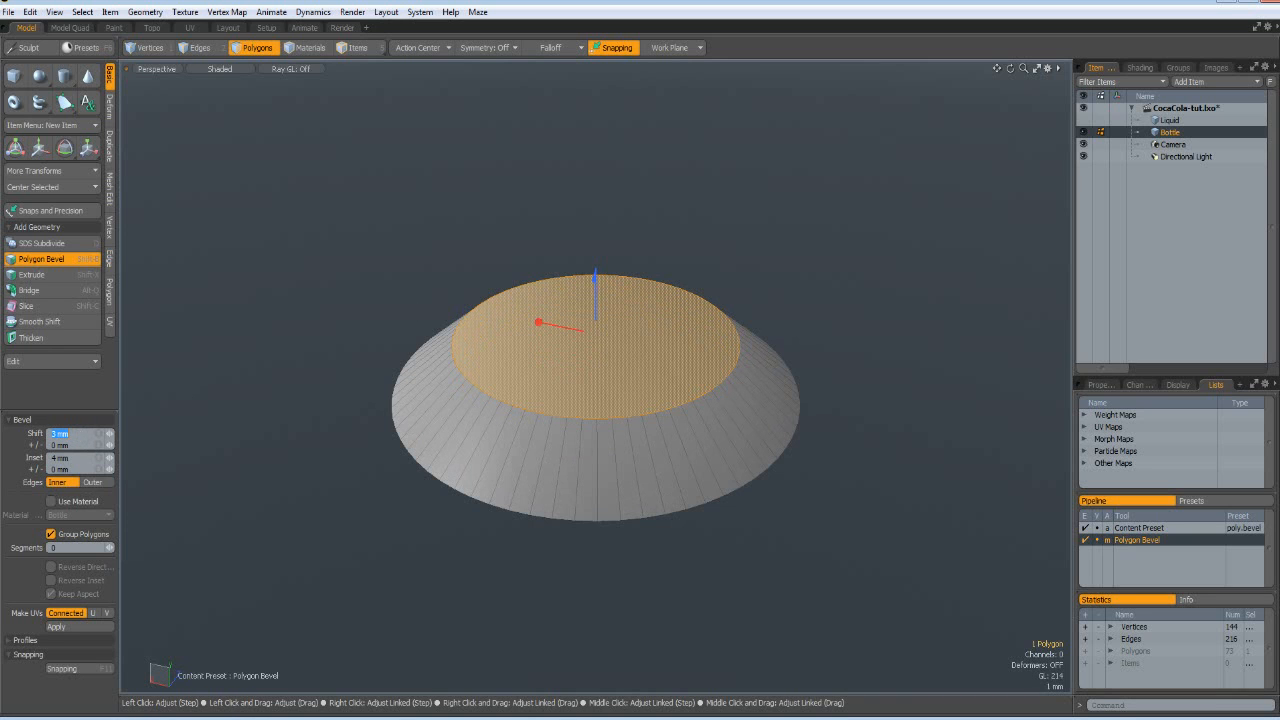
pyautogui.write('4')
pyautogui.press('Return')
# - Scale the raised top polygon uniformly to 144% so the cap's side wall becomes vertical, checking it in the front view
pyautogui.press('KP_1')
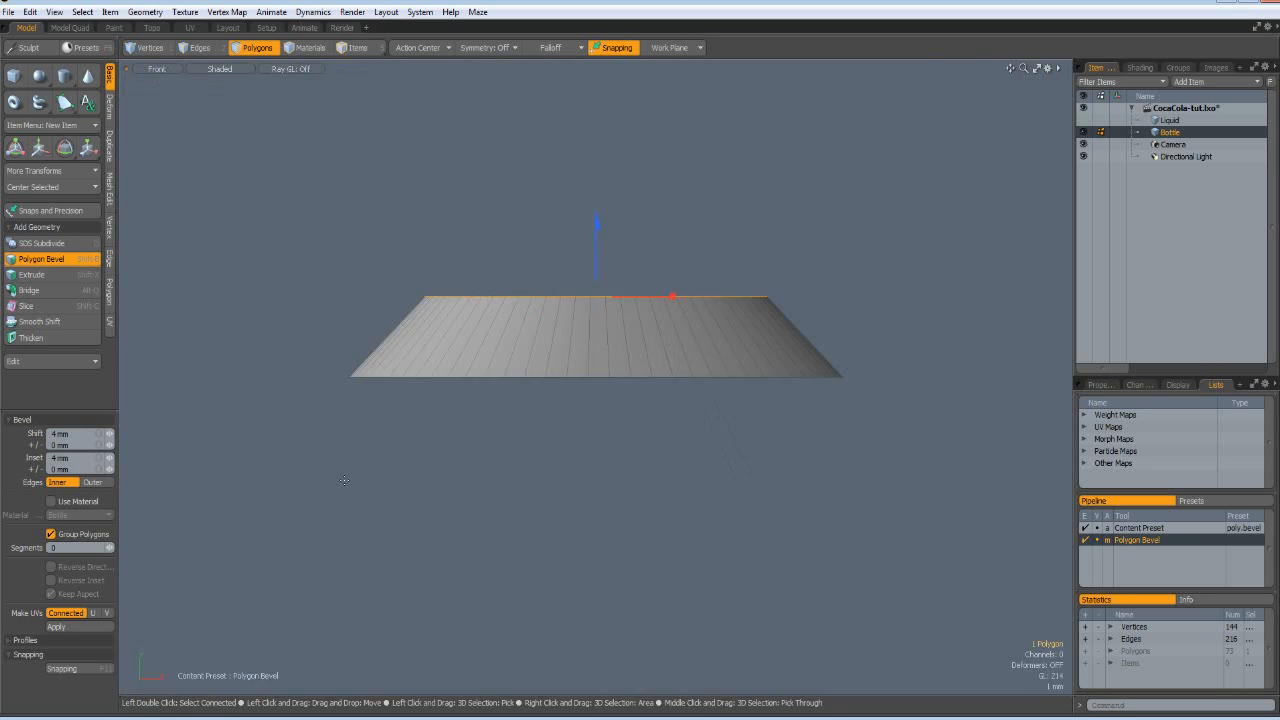
pyautogui.press('h')
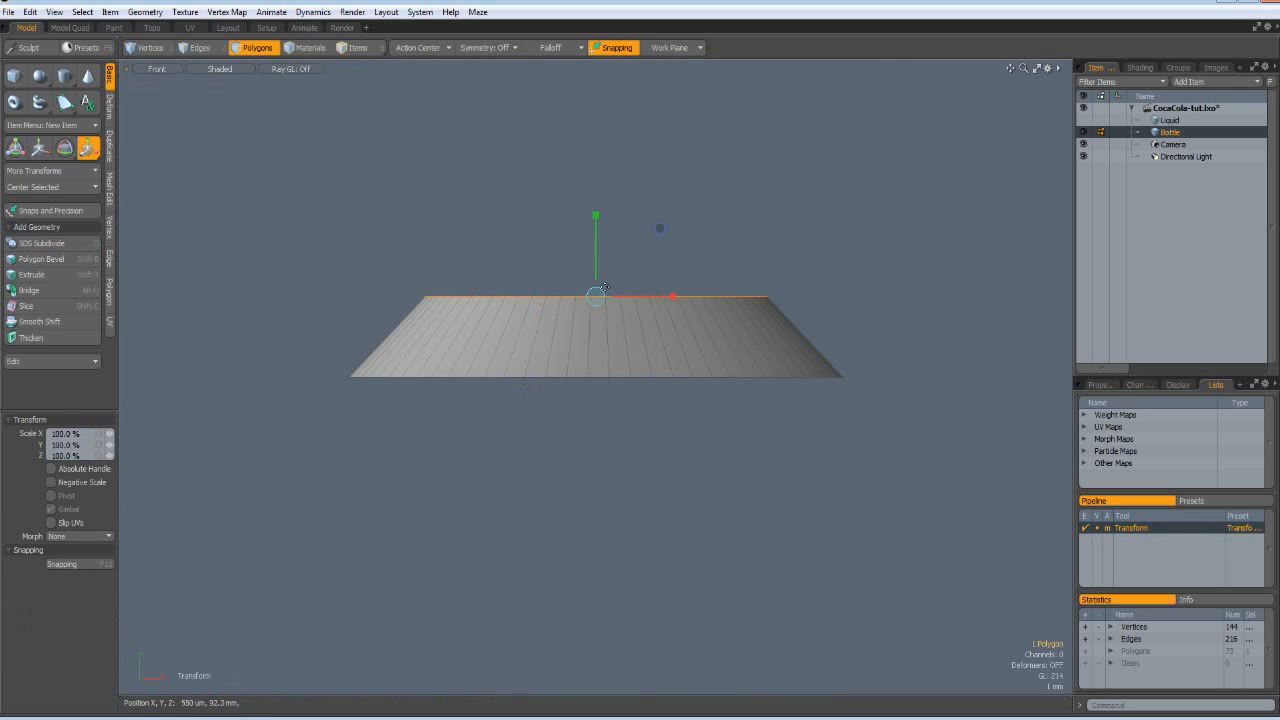
pyautogui.moveTo(595, 296); pyautogui.dragTo(650, 296)
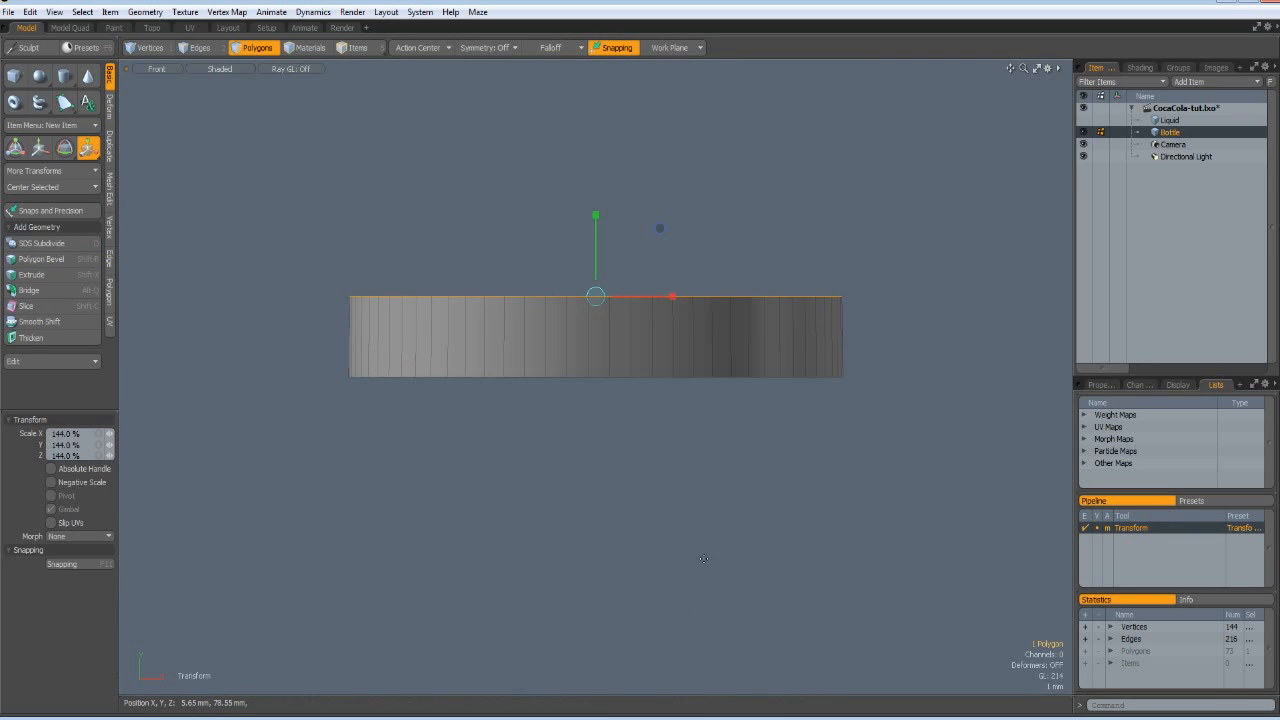
pyautogui.hotkey('ctrl', 'space')
pyautogui.click(739, 497)
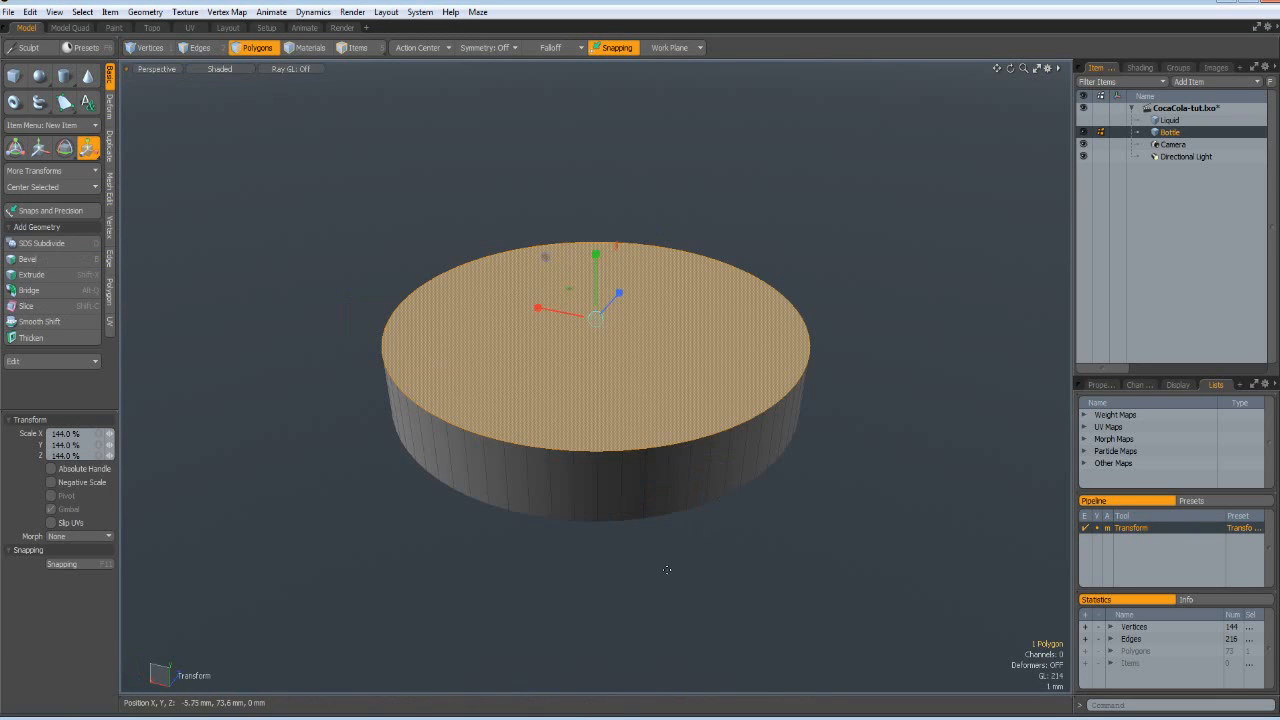
# - Bevel the cap's upper rim edge loop by about 510 um with round level 1
pyautogui.press('2')
pyautogui.scroll(3, 578, 448)
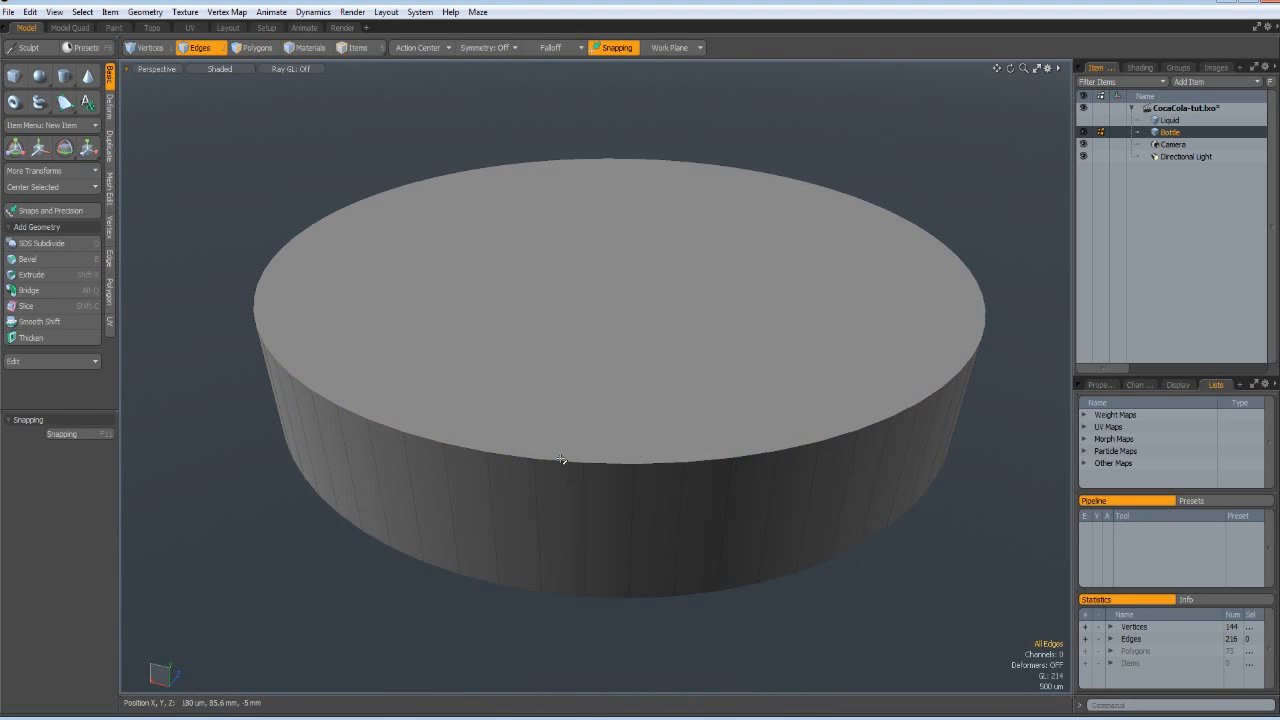
pyautogui.doubleClick(562, 462)
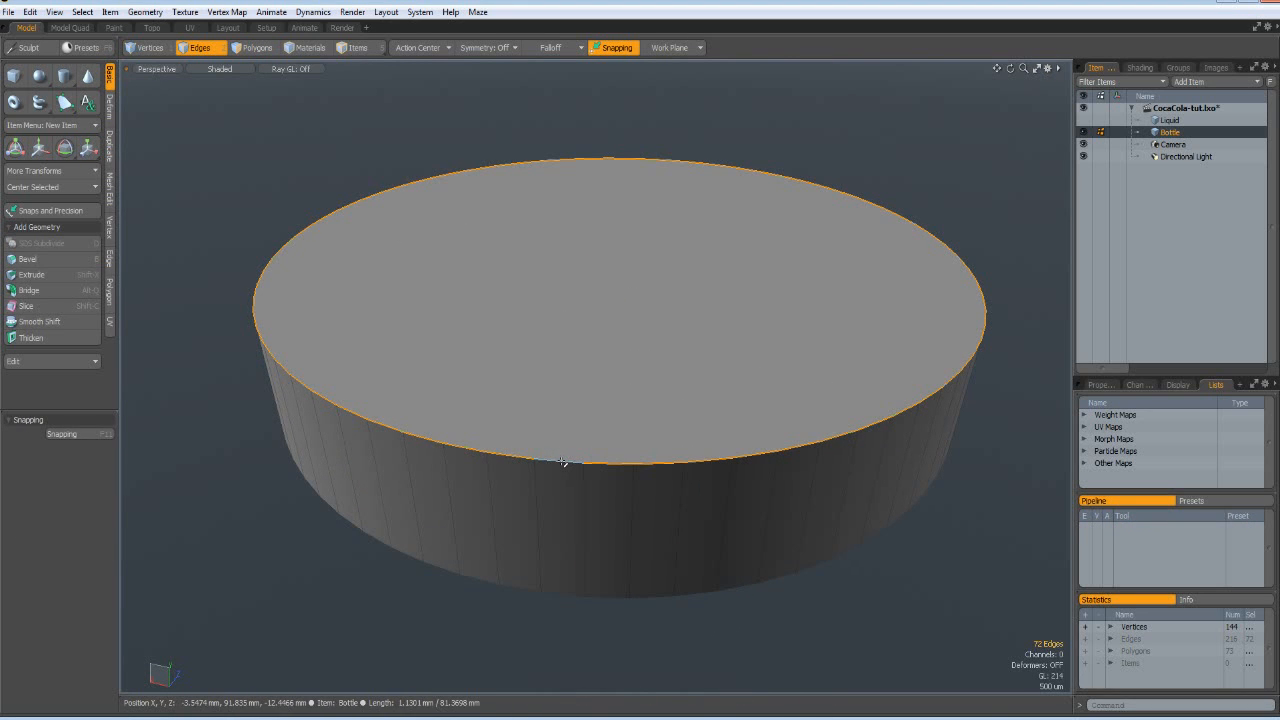
pyautogui.press('b')
pyautogui.moveTo(429, 474); pyautogui.dragTo(391, 478)
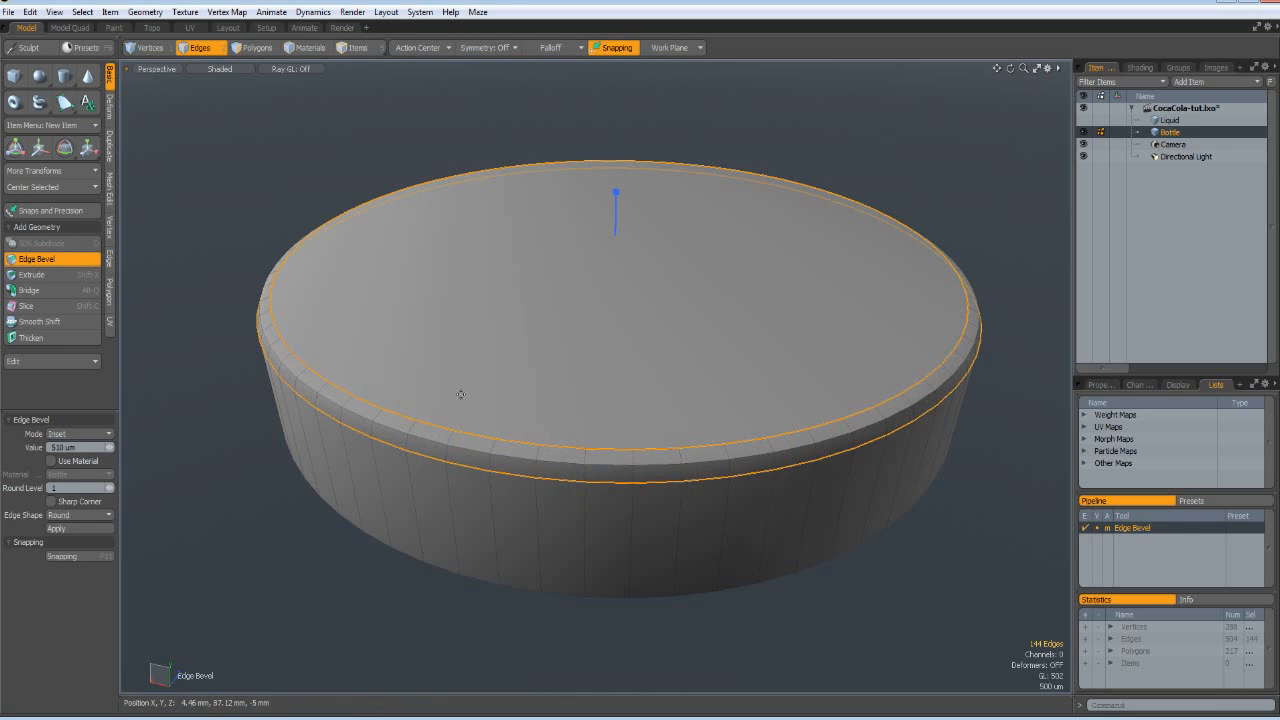
pyautogui.press('space')
# - Bevel the cap's top polygon with an inset of about 2.3 mm and a slight upward shift
pyautogui.press('3')
pyautogui.click(514, 306)
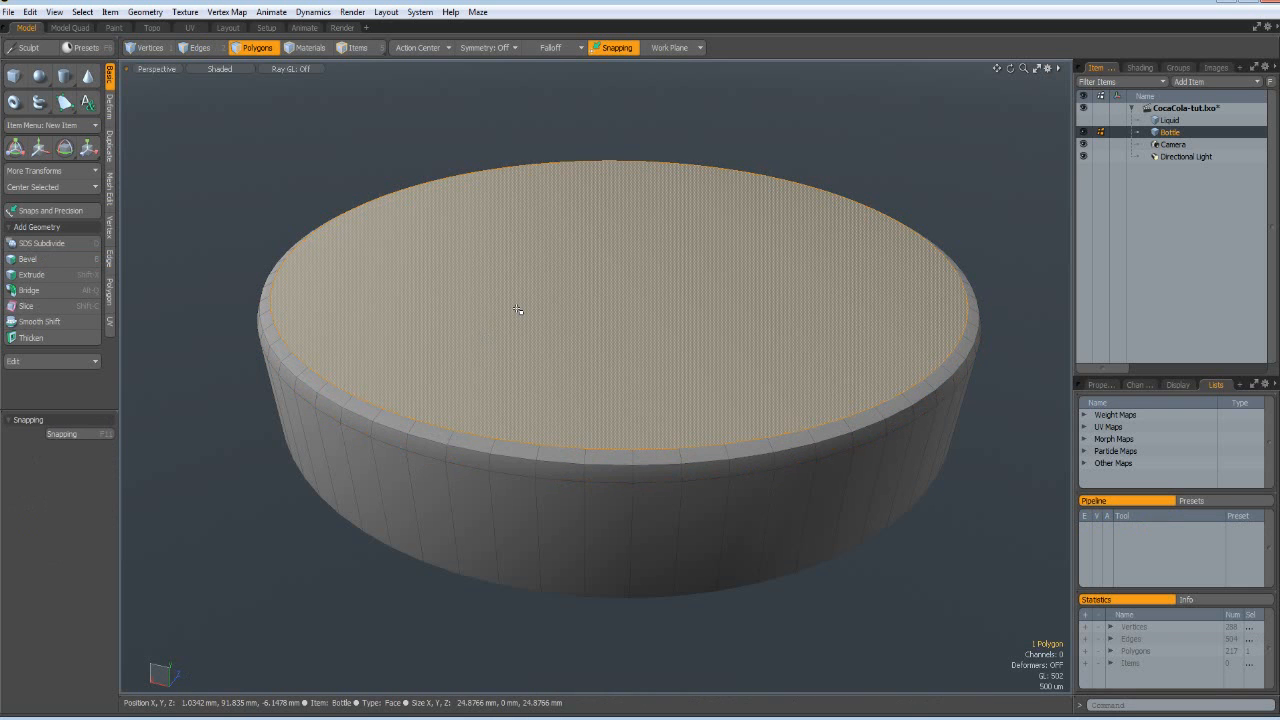
pyautogui.press('b')
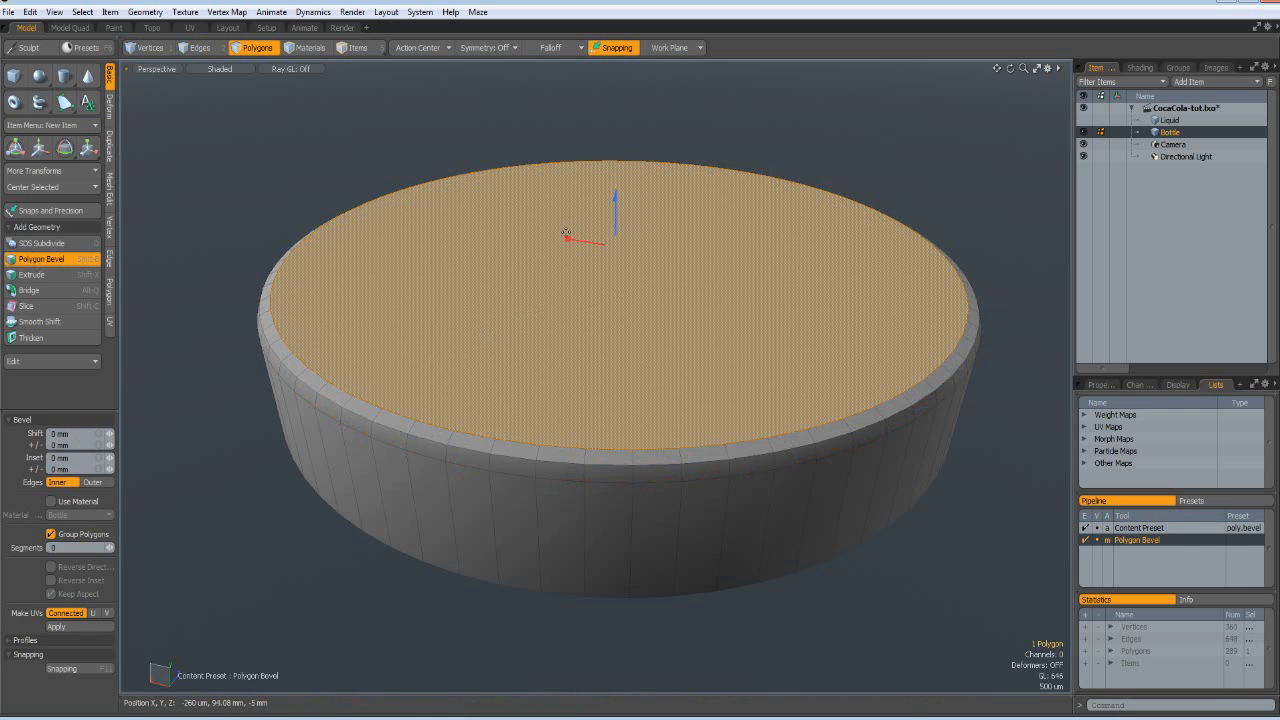
pyautogui.moveTo(568, 239); pyautogui.dragTo(494, 230)
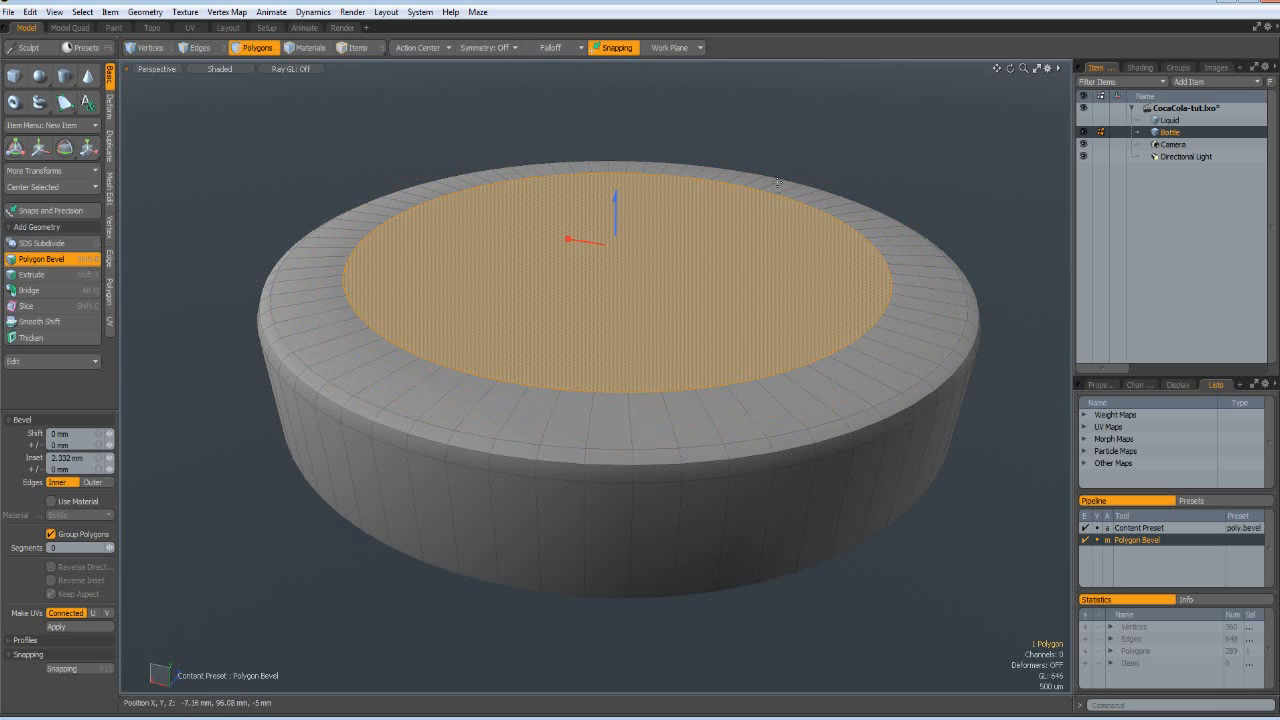
pyautogui.moveTo(607, 200); pyautogui.dragTo(607, 175)
pyautogui.press('space')
# - Bevel the top polygon again with an inset of about 2.6 mm and a shift of about 560 um
pyautogui.press('b')
pyautogui.moveTo(568, 220); pyautogui.dragTo(492, 218)
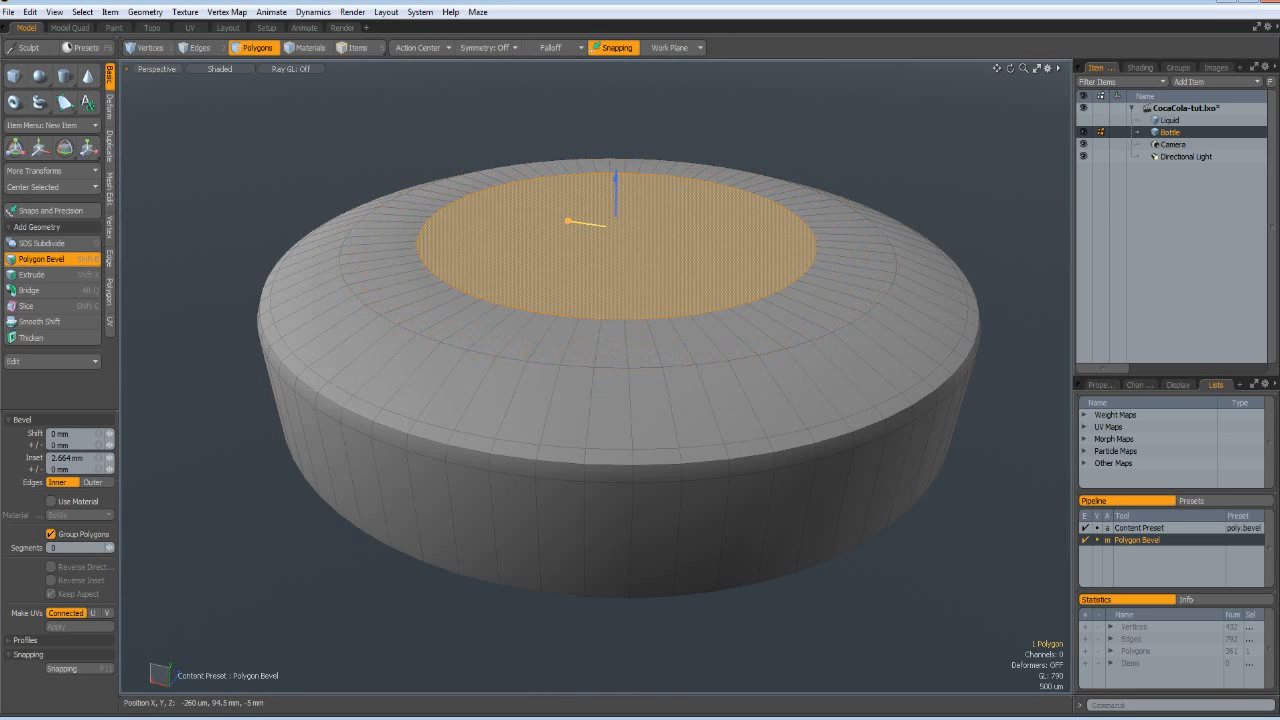
pyautogui.moveTo(615, 178); pyautogui.dragTo(615, 163)
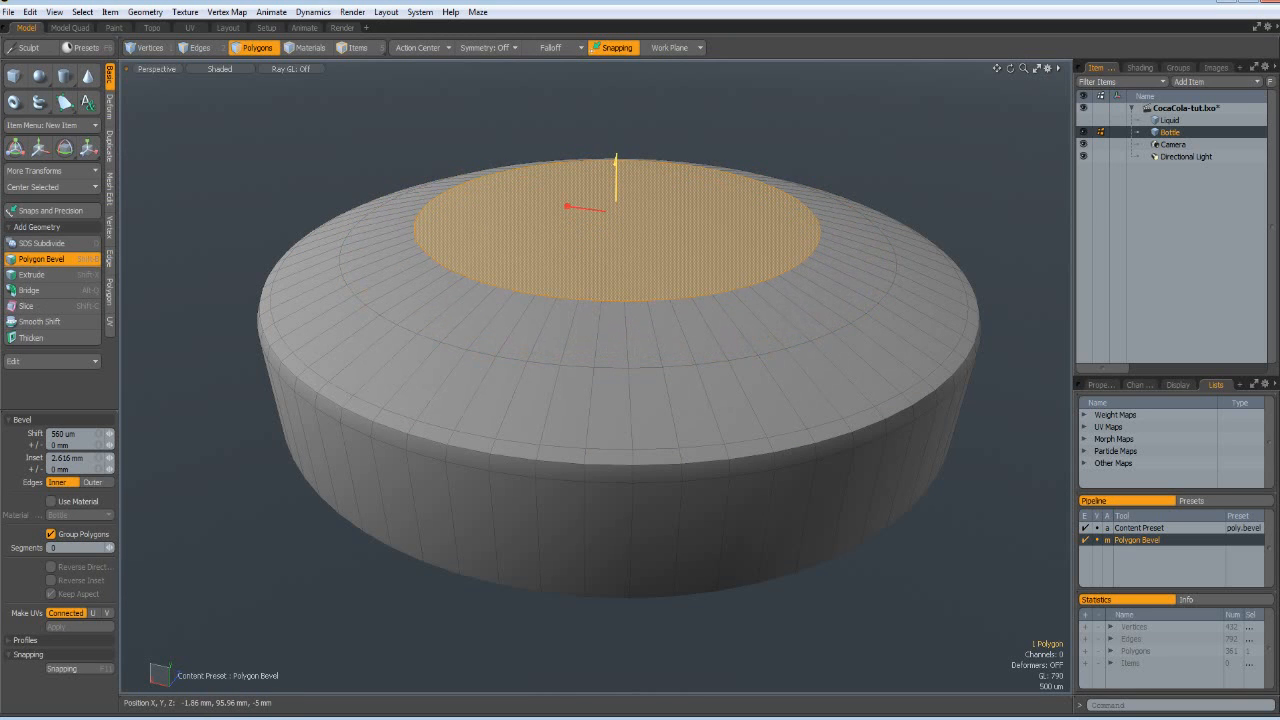
pyautogui.press('space')
# - Bevel the top polygon a third time with an inset of about 4.1 mm, raising it slightly to finish the dome
pyautogui.press('b')
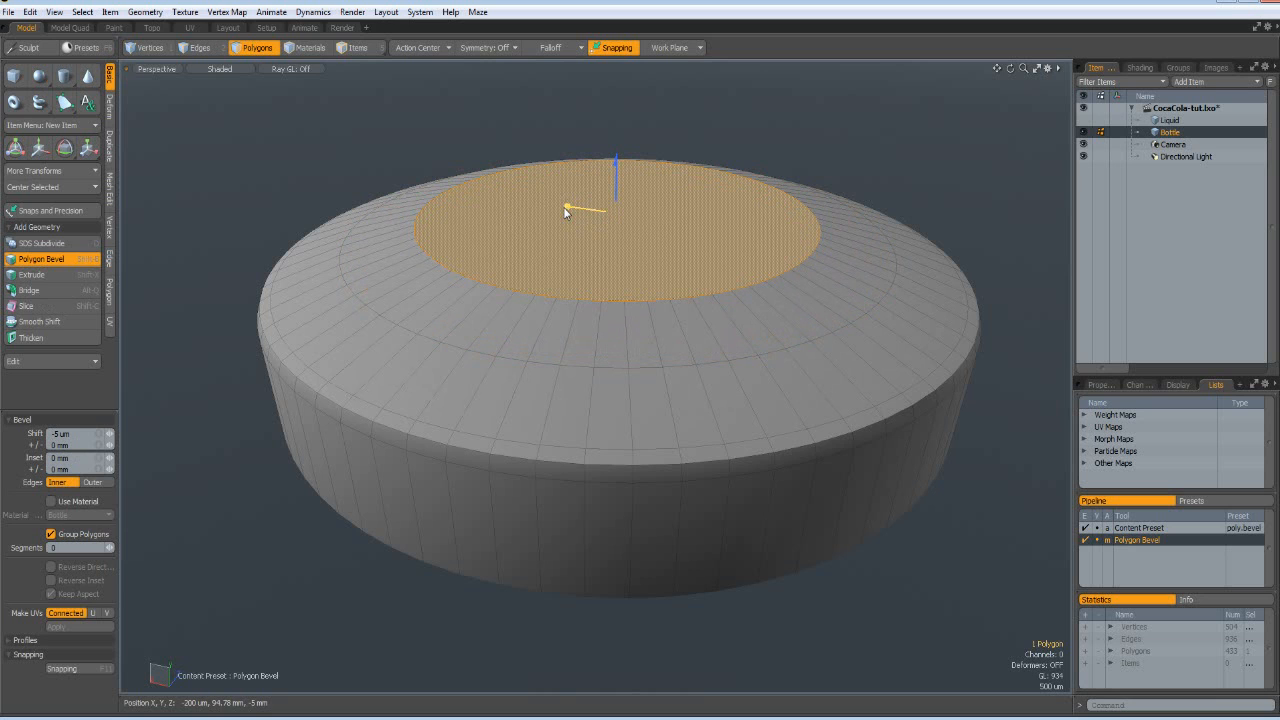
pyautogui.moveTo(568, 207); pyautogui.dragTo(568, 207)
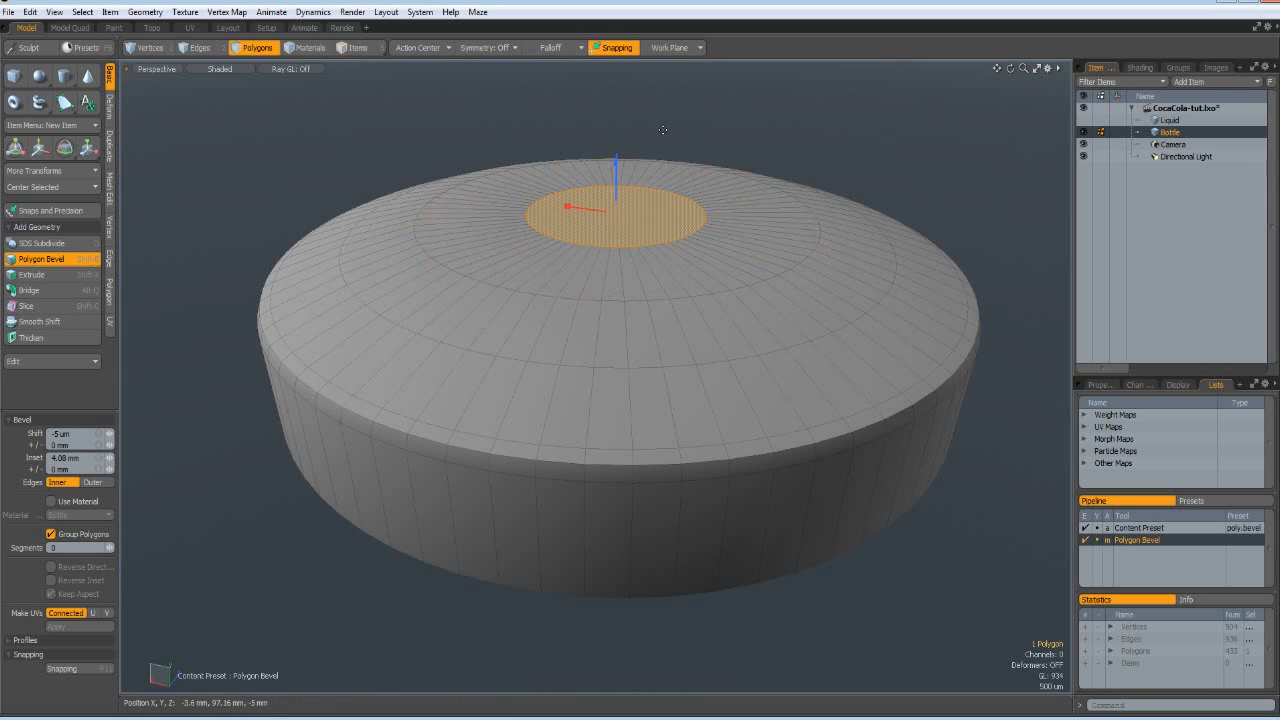
pyautogui.moveTo(620, 161); pyautogui.dragTo(616, 147)
pyautogui.press('space')
# - Preview the cap subdivided and add two edge loops around its side wall, the lower one at about 23.4%
pyautogui.click(957, 154)
pyautogui.keyDown('alt'); pyautogui.moveTo(586, 406); pyautogui.dragTo(511, 356); pyautogui.keyUp('alt')
pyautogui.press('Tab')
pyautogui.press('Tab')
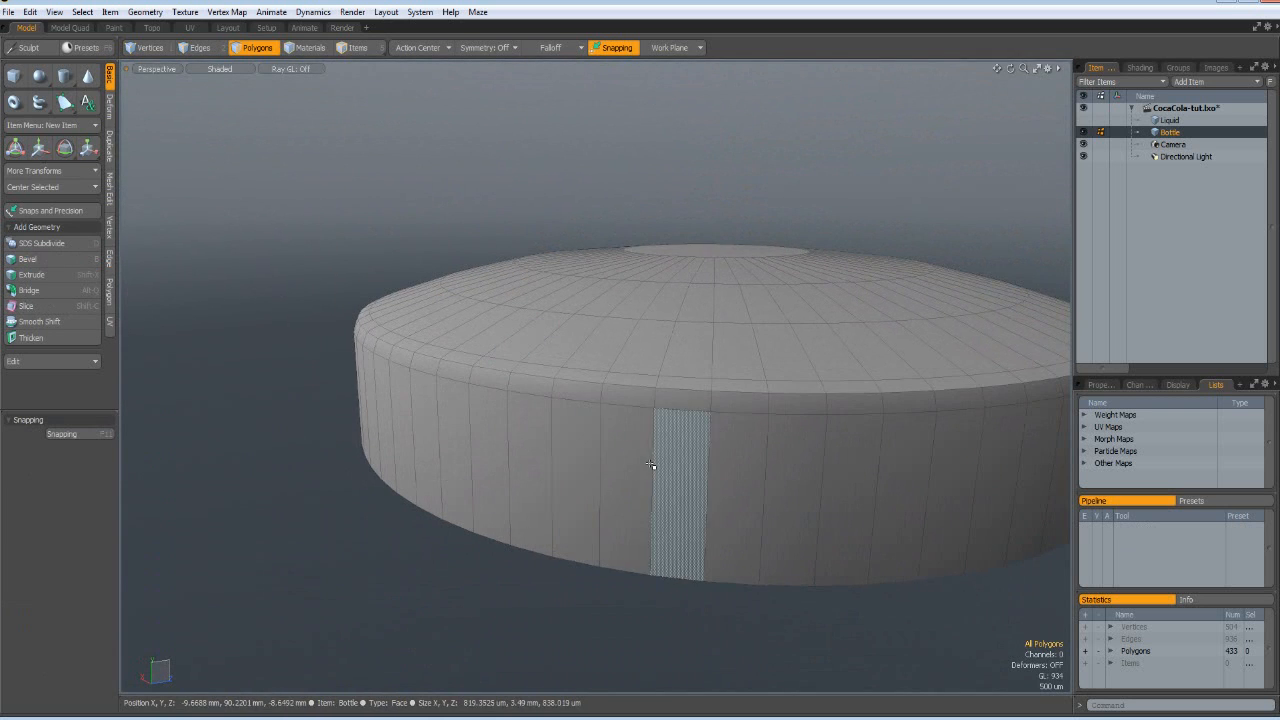
pyautogui.hotkey('alt', 'l')
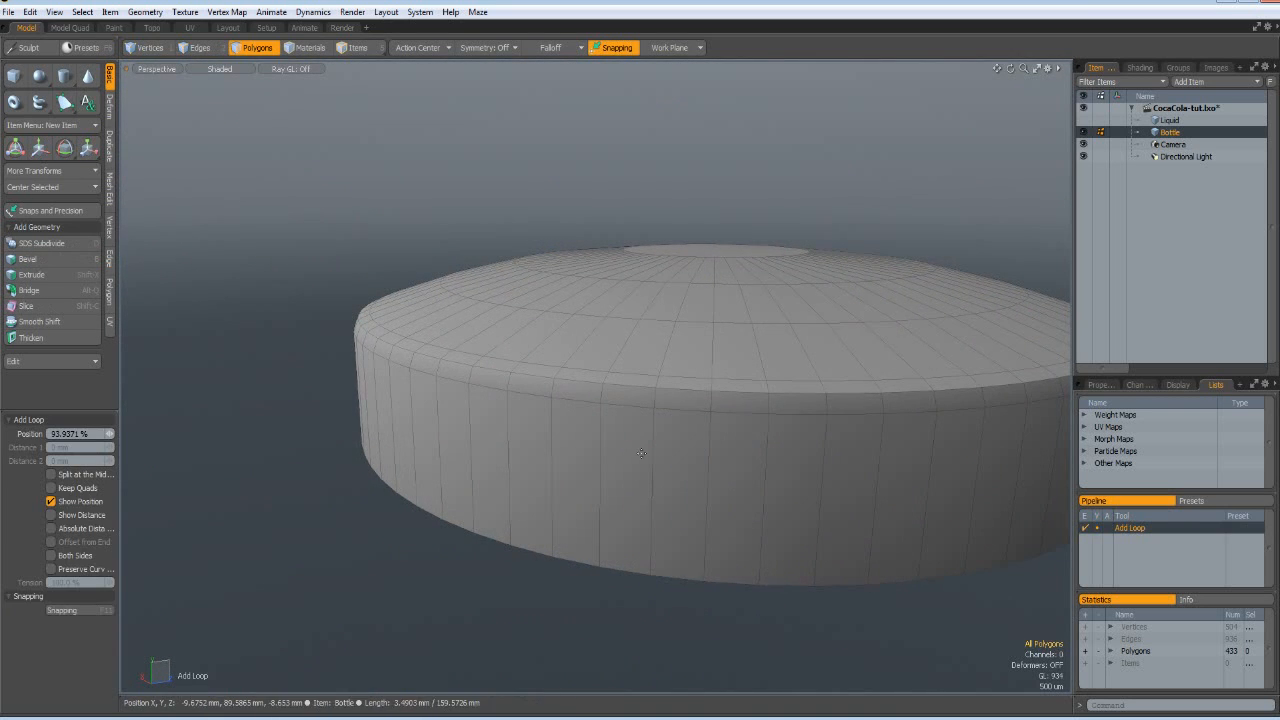
pyautogui.moveTo(654, 447)
pyautogui.mouseDown()
pyautogui.moveTo(652, 434)
pyautogui.moveTo(651, 467)
pyautogui.mouseUp()
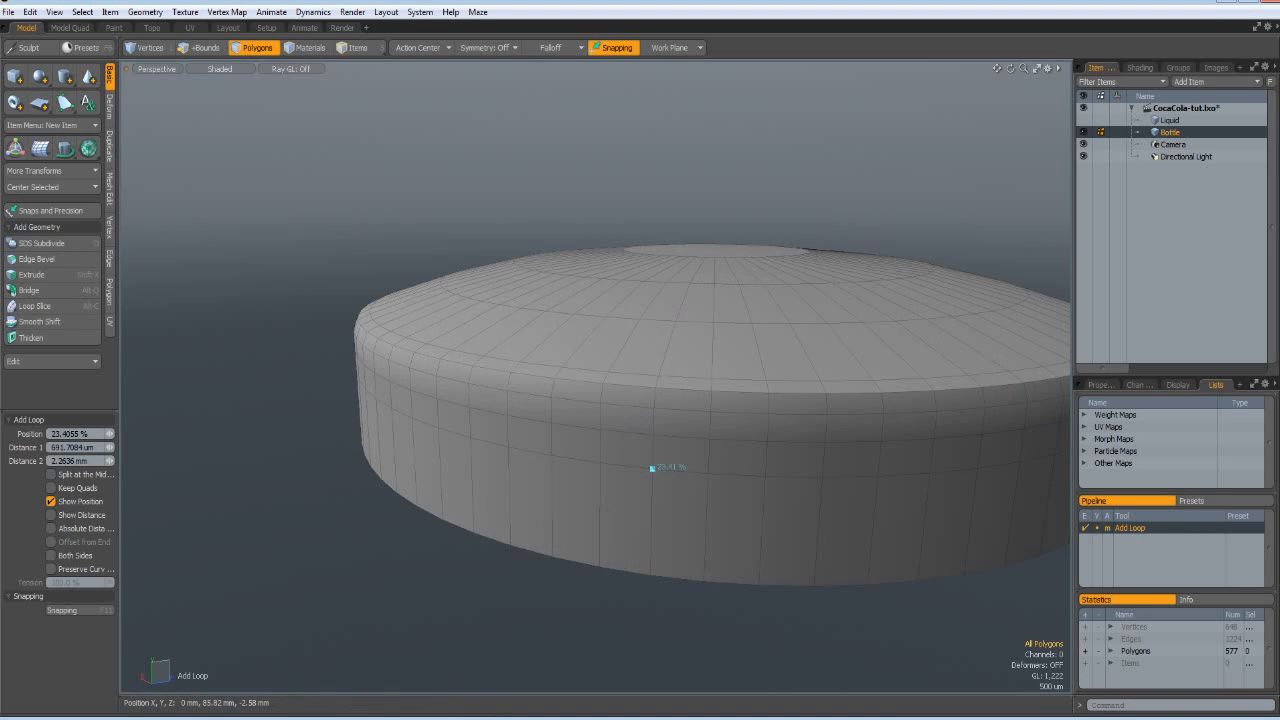
# - Select every third vertical edge all the way around the lowest band of the cap's side wall
pyautogui.press('2')
pyautogui.click(712, 520)
pyautogui.keyDown('shift'); pyautogui.click(870, 525); pyautogui.keyUp('shift')
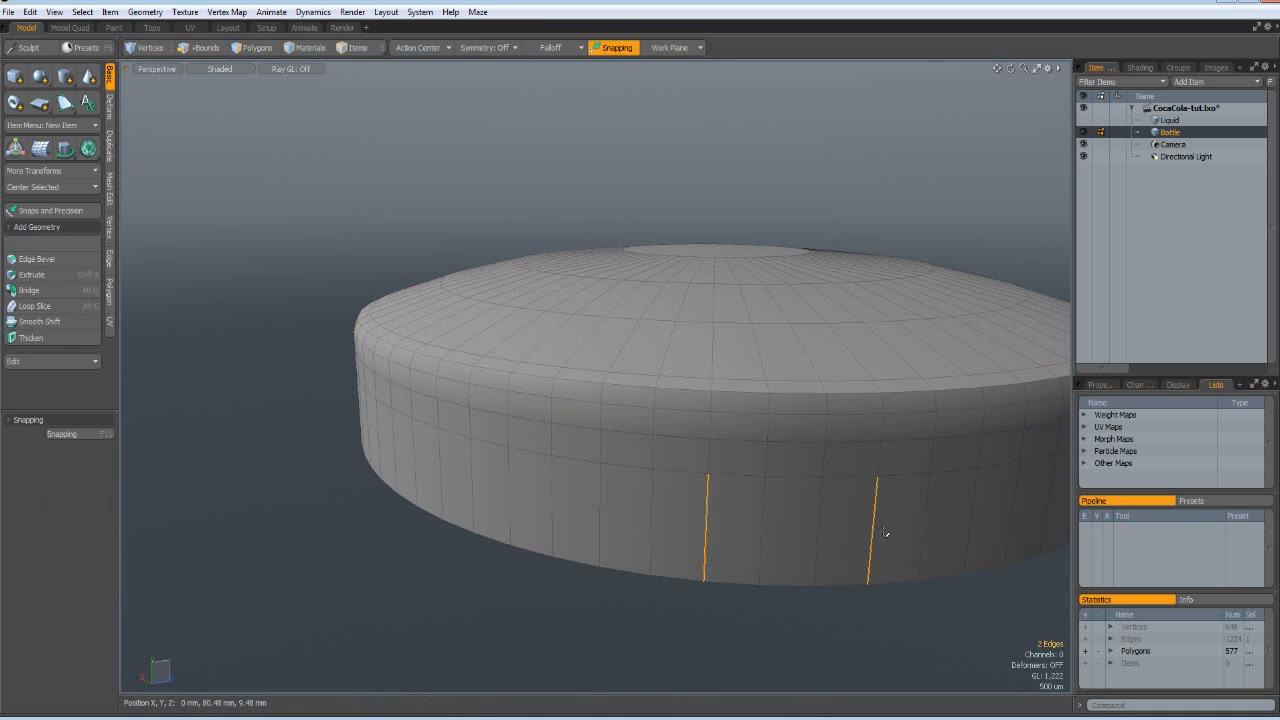
pyautogui.press('Up')
pyautogui.press('Up')
pyautogui.press('Up')
pyautogui.press('Up')
pyautogui.press('Up')
pyautogui.press('Up')
pyautogui.press('Up')
pyautogui.press('Up')
pyautogui.press('Up')
pyautogui.press('Up')
pyautogui.press('Up')
pyautogui.press('Up')
pyautogui.press('Up')
pyautogui.press('Up')
pyautogui.press('Up')
pyautogui.press('Up')
pyautogui.press('Up')
pyautogui.press('Up')
pyautogui.press('Up')
pyautogui.press('Up')
pyautogui.press('Up')
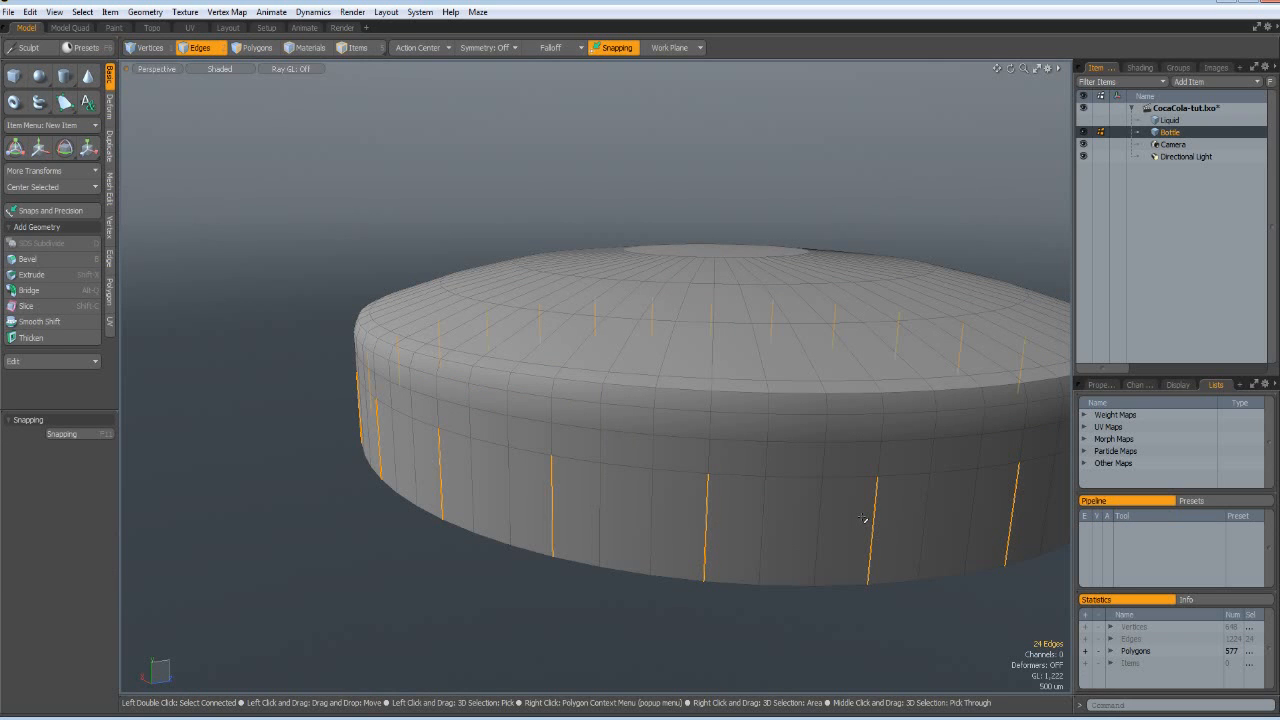
# - Scale the selected vertical edges on the cap's side wall inward to 95% in X and Z
pyautogui.press('r')
pyautogui.moveTo(750, 432)
pyautogui.keyDown('alt'); pyautogui.mouseDown()
pyautogui.moveTo(757, 463)
pyautogui.moveTo(740, 455)
pyautogui.mouseUp(); pyautogui.keyUp('alt')
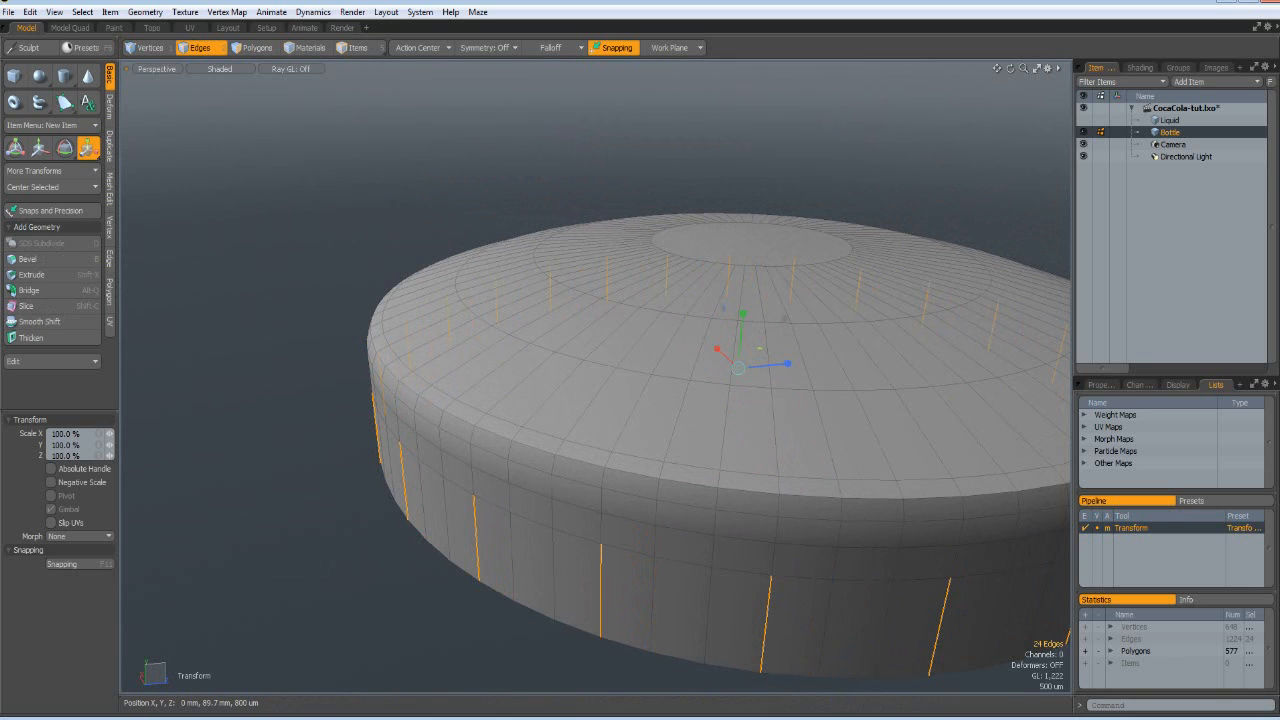
pyautogui.moveTo(760, 349); pyautogui.dragTo(750, 349)
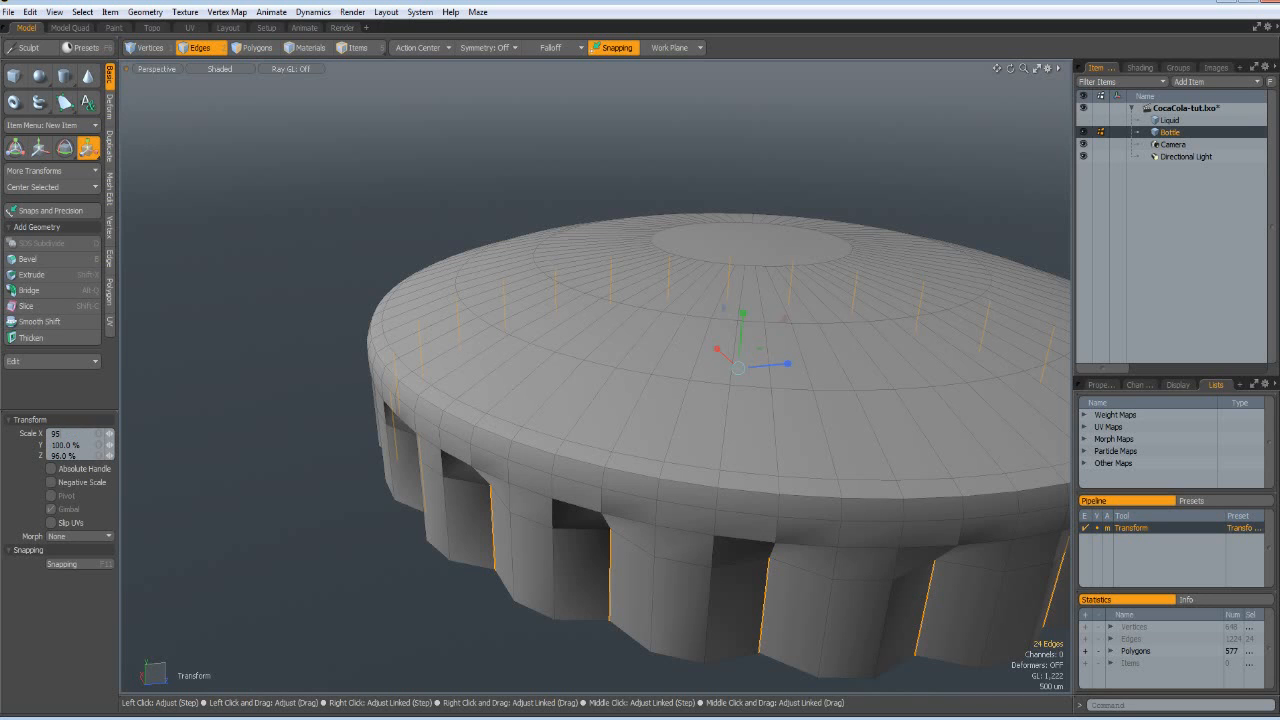
pyautogui.press('Return')
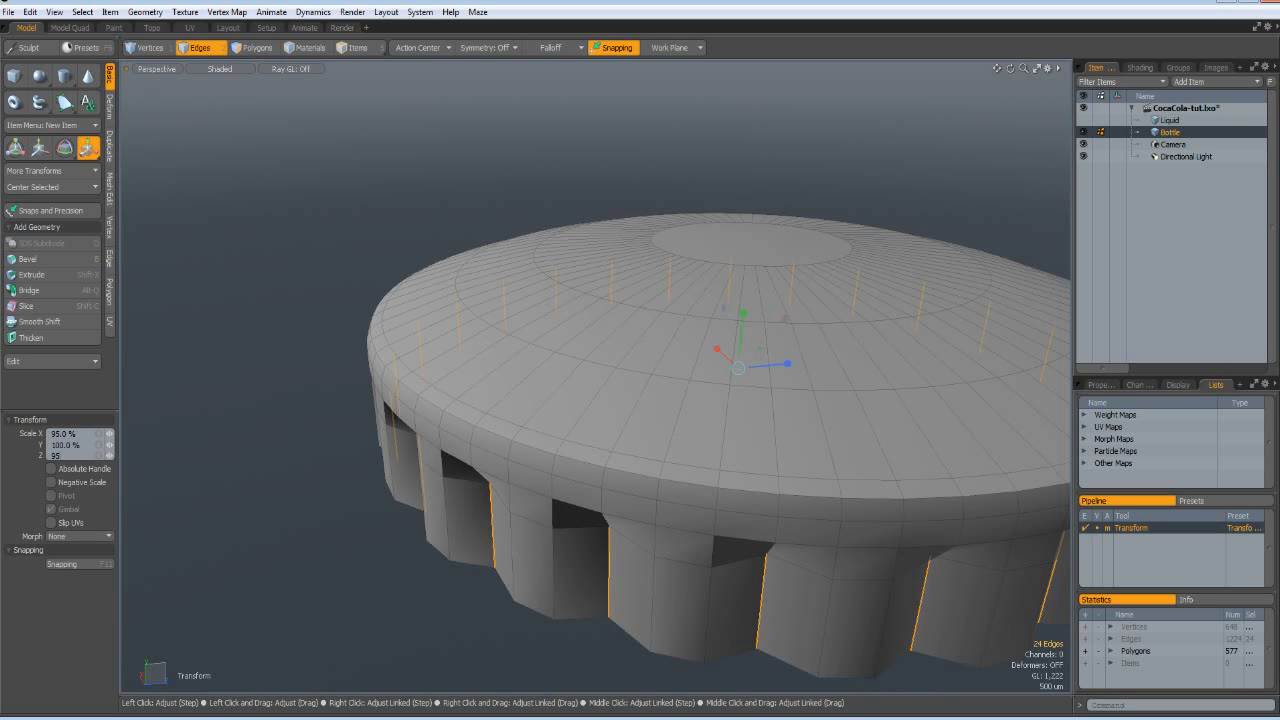
pyautogui.press('Return')
pyautogui.press('space')
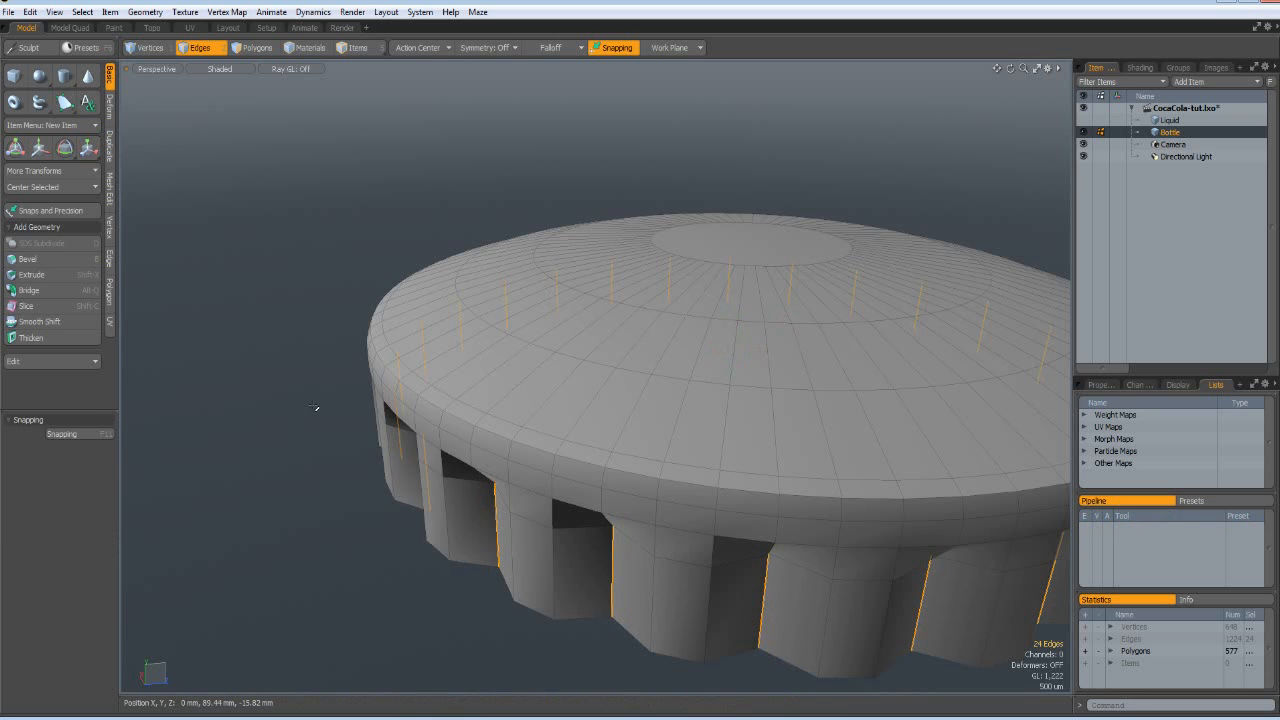
# - Add an edge loop around the lowest band of the cap's side wall at the 50% position
pyautogui.keyDown('alt'); pyautogui.moveTo(336, 556); pyautogui.dragTo(369, 514); pyautogui.keyUp('alt')
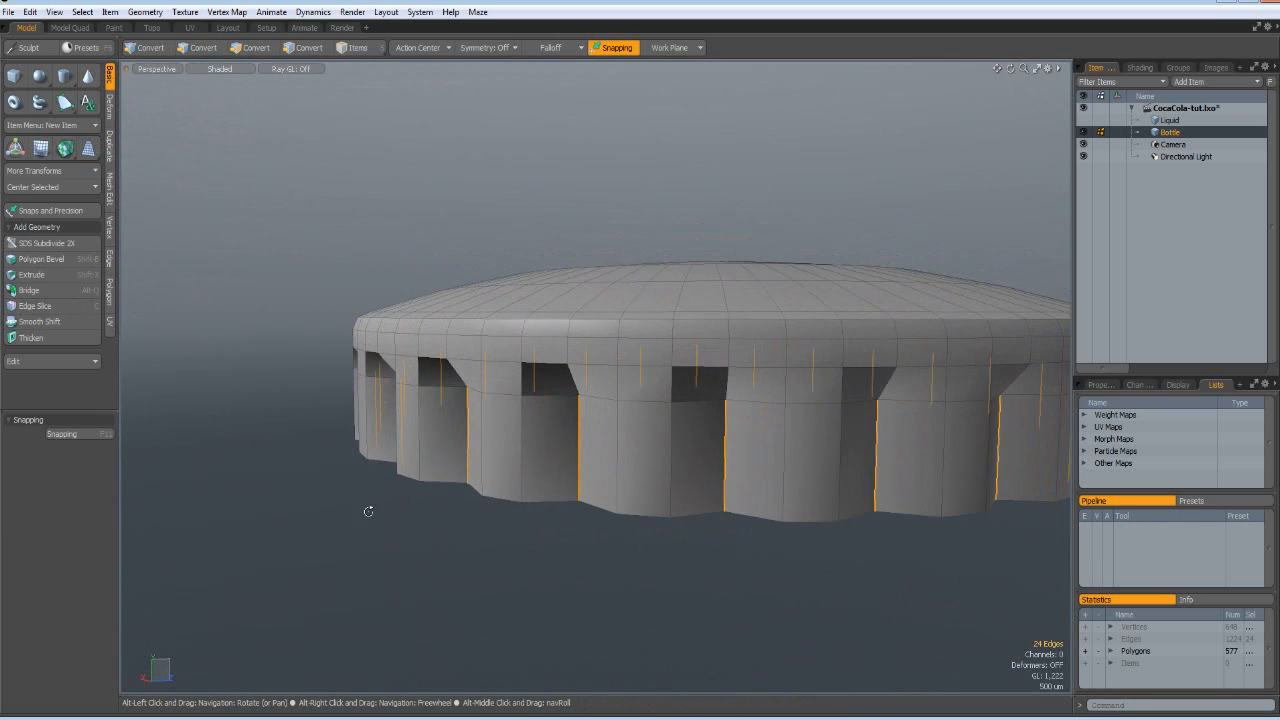
pyautogui.hotkey('alt', 'l')
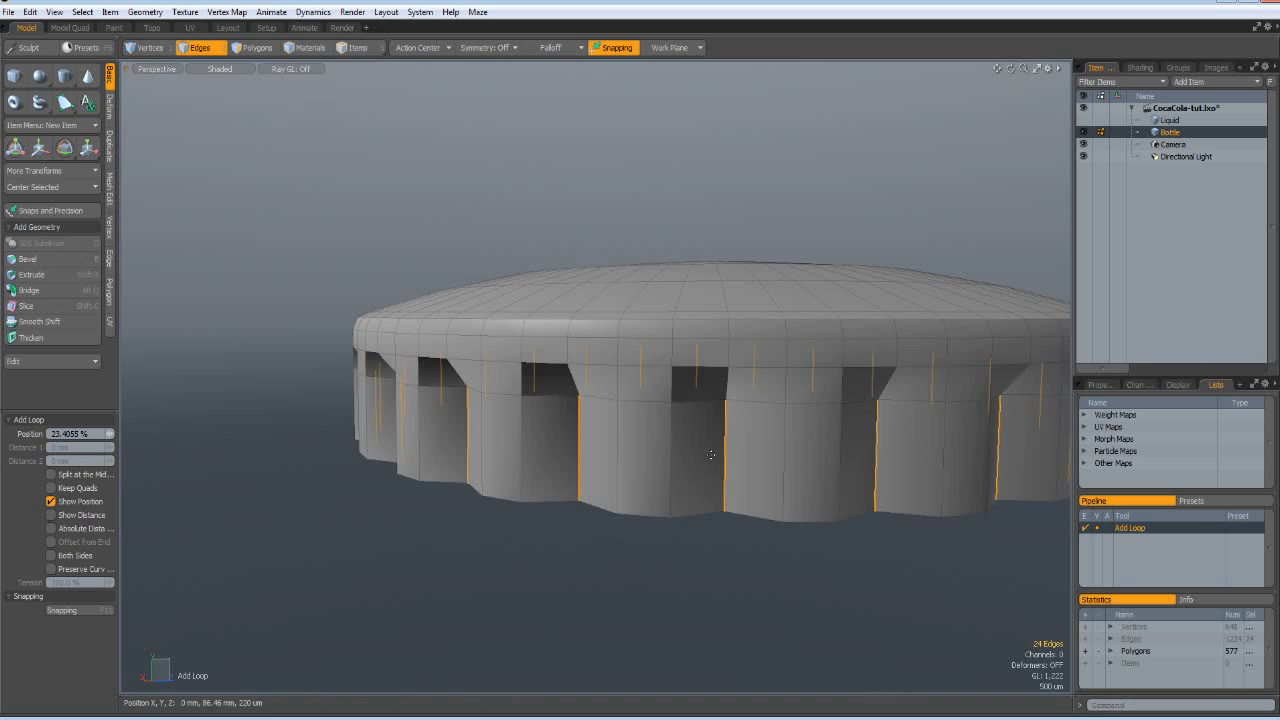
pyautogui.click(724, 459)
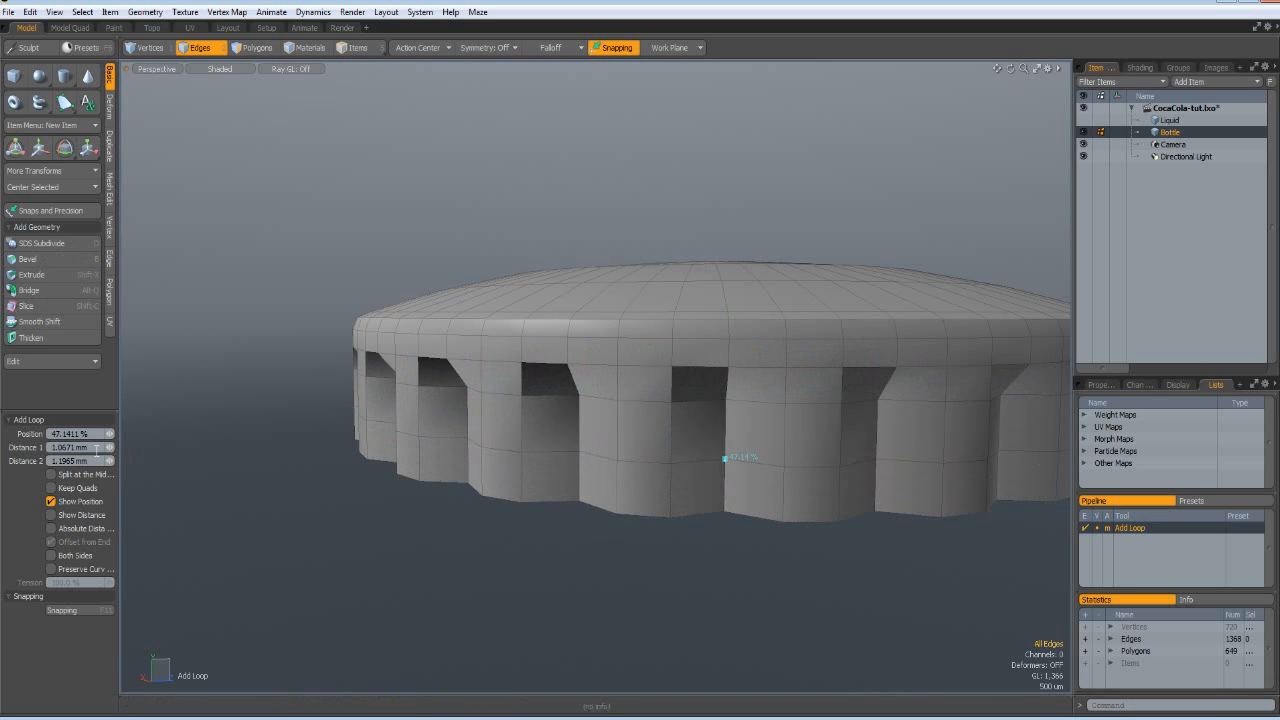
pyautogui.click(92, 434)
pyautogui.write('50')
pyautogui.press('space')
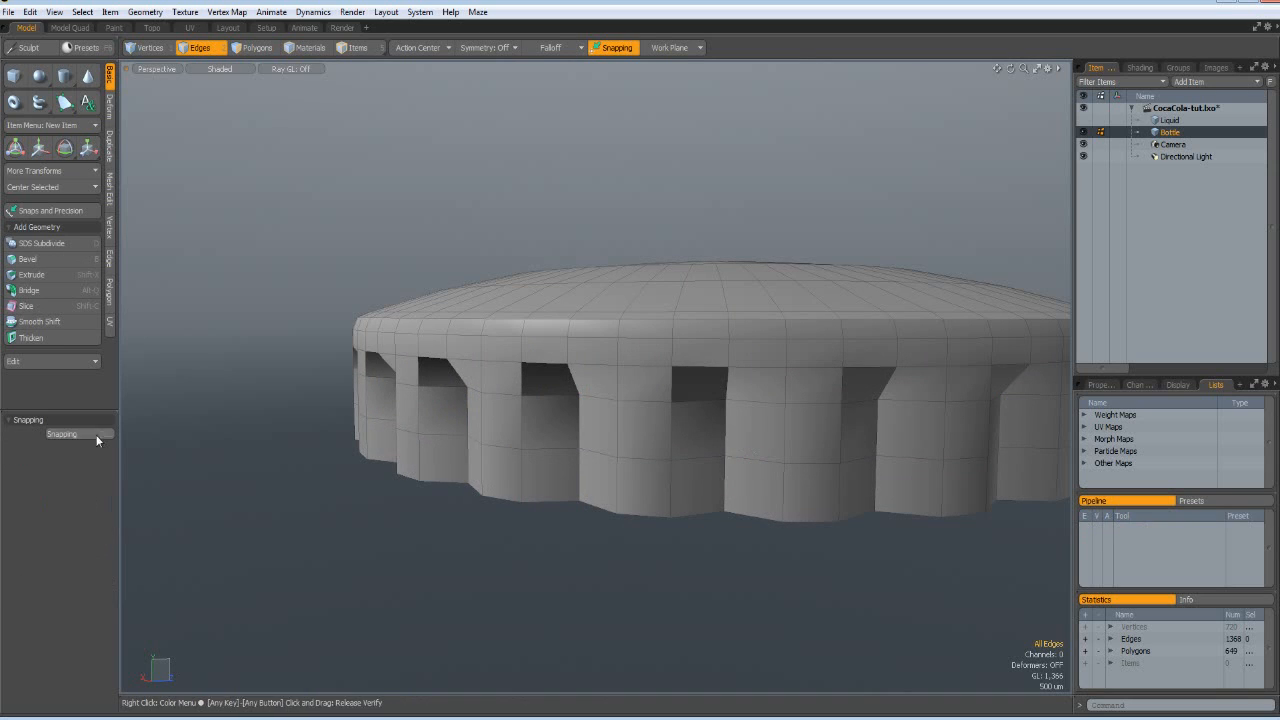
# - Select the 24 vertices on the new loop that lie on the recessed edges, all the way around the cap
pyautogui.press('1')
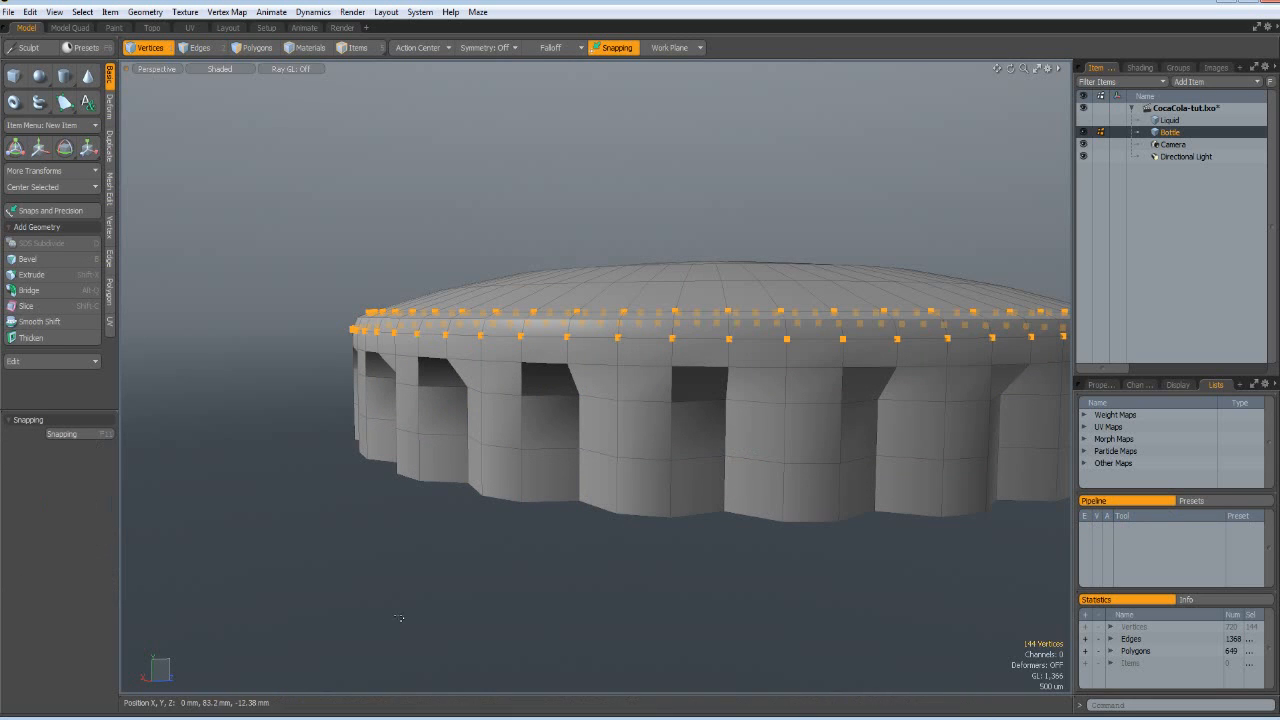
pyautogui.click(724, 457)
pyautogui.keyDown('shift'); pyautogui.click(878, 456); pyautogui.keyUp('shift')
pyautogui.keyDown('shift'); pyautogui.click(998, 448); pyautogui.keyUp('shift')
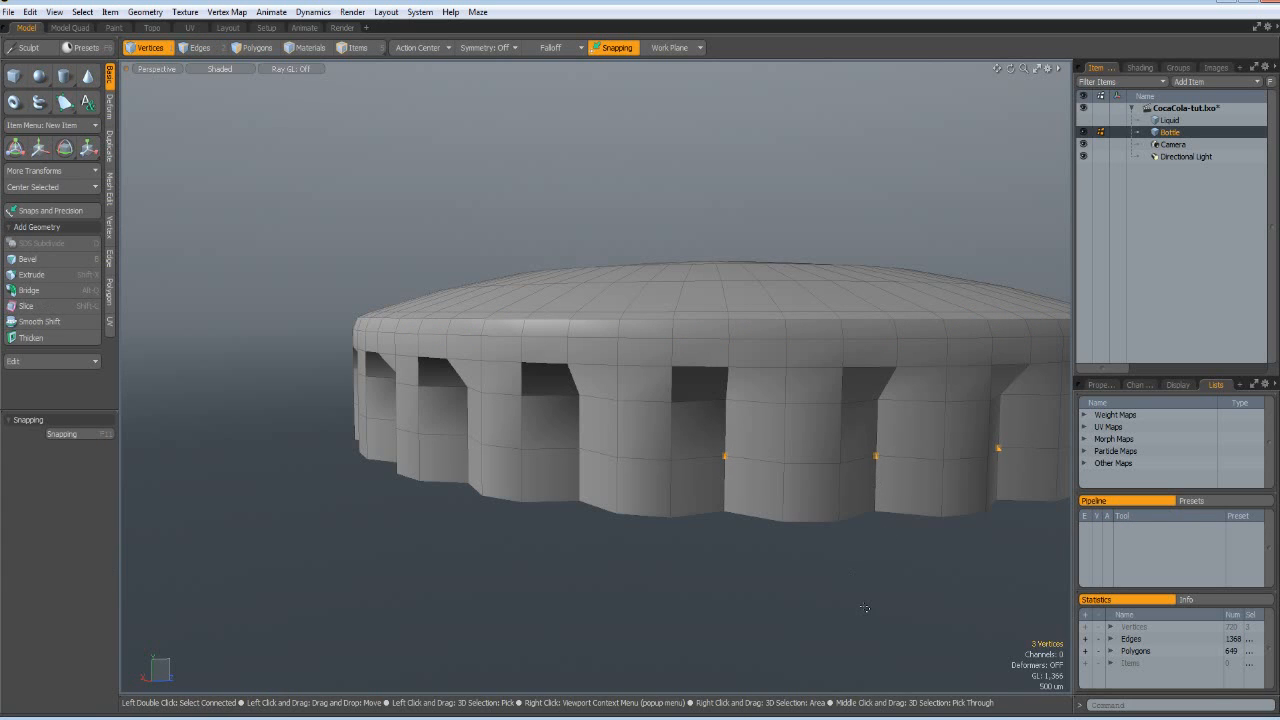
pyautogui.keyDown('alt'); pyautogui.moveTo(891, 554); pyautogui.dragTo(805, 562); pyautogui.keyUp('alt')
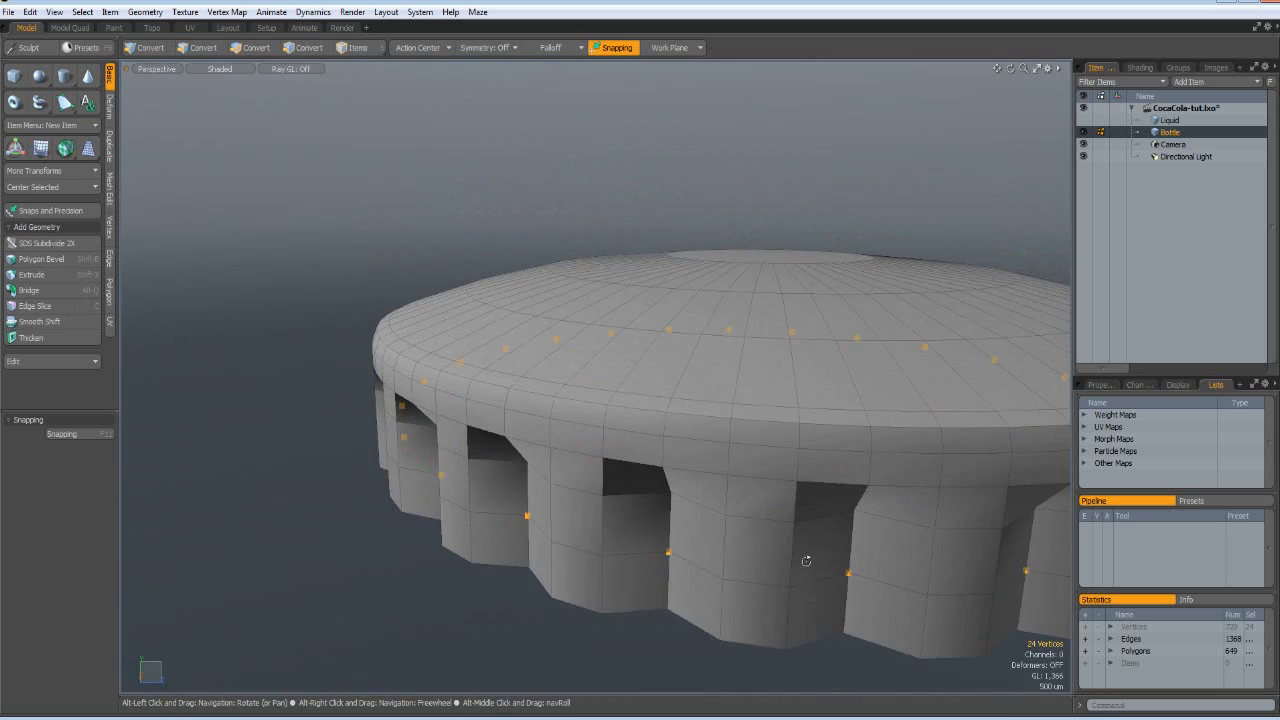
# - Scale the selected vertices inward to 95% in X and Z to deepen the crimps
pyautogui.press('y')
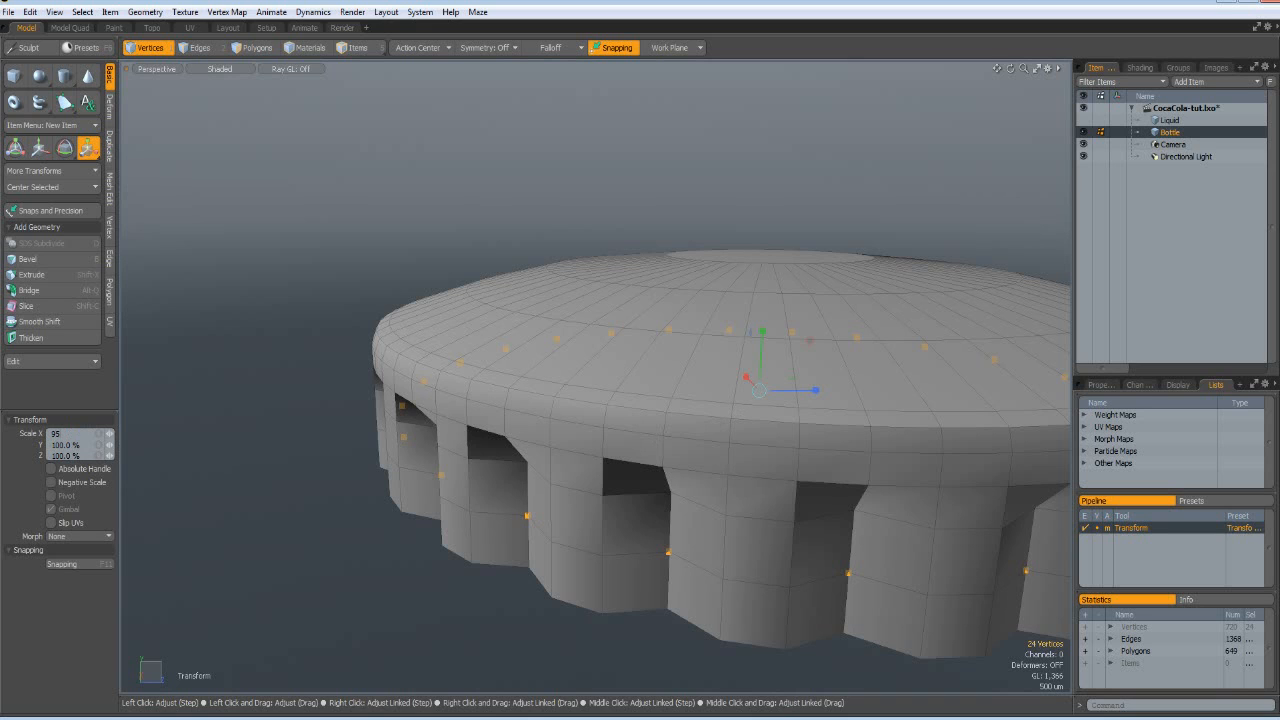
pyautogui.press('Tab')
pyautogui.press('Tab')
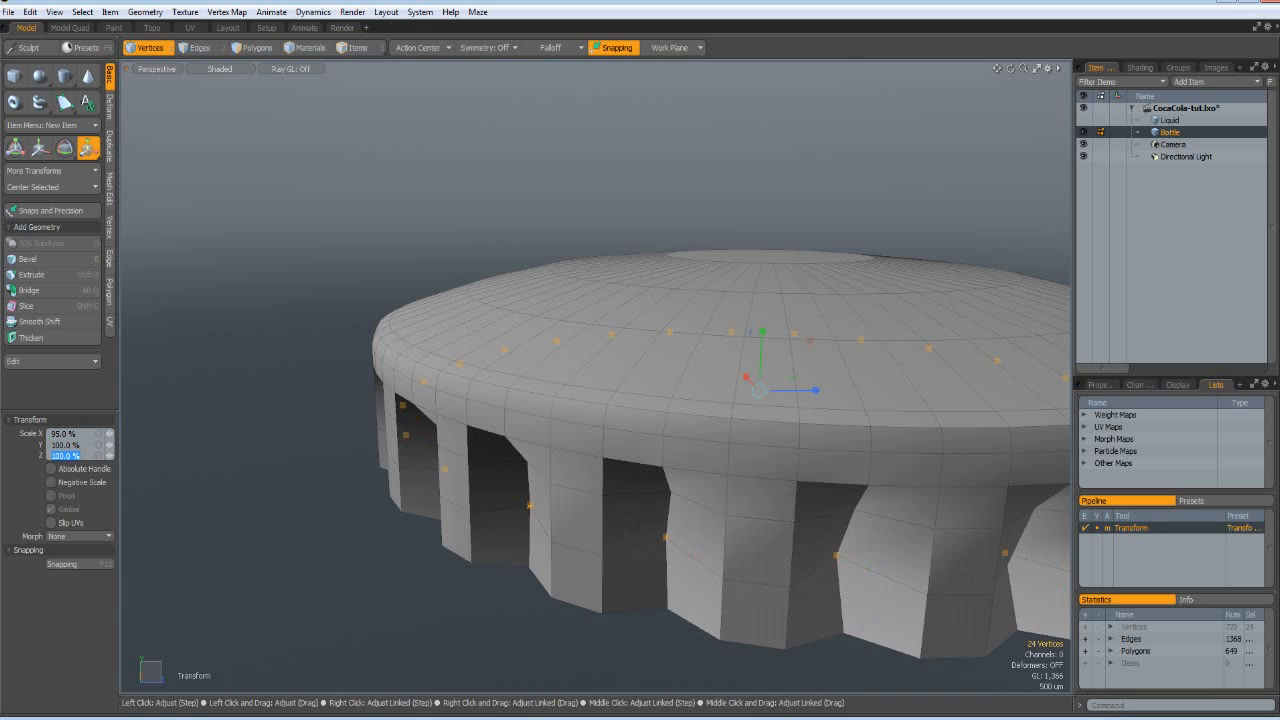
pyautogui.press('Return')
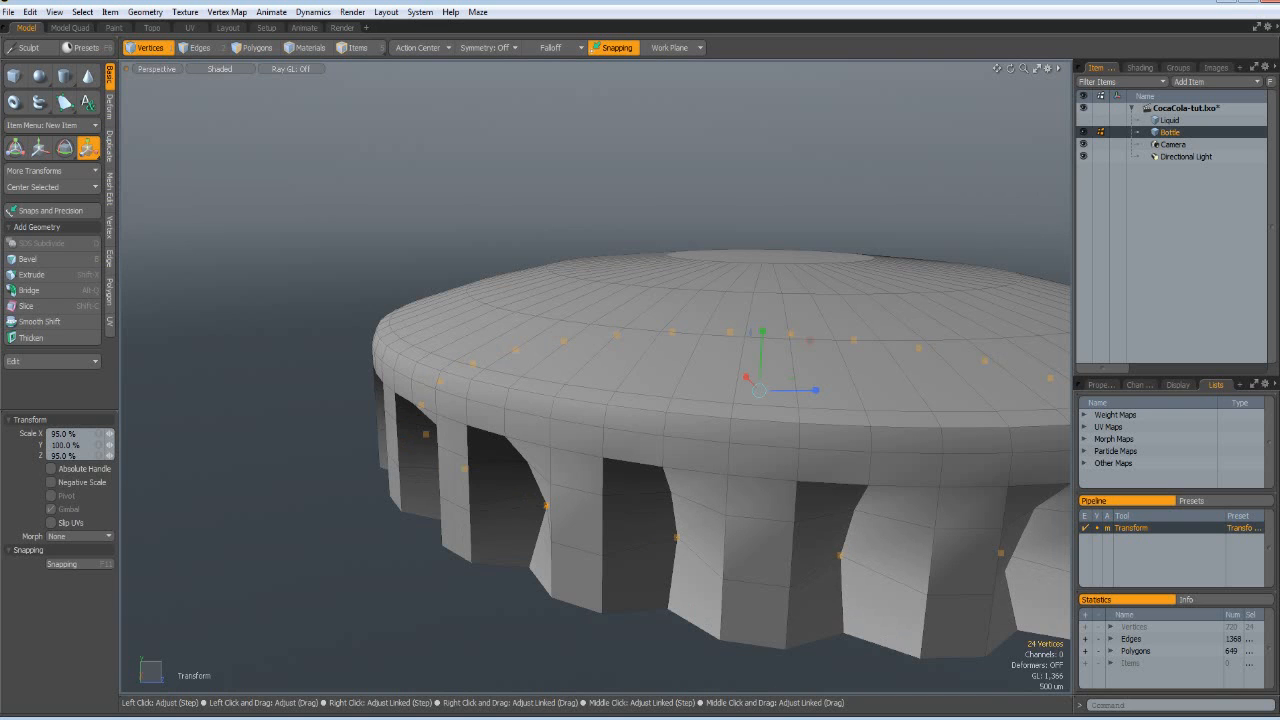
# - Examine the crimped side wall from several angles, comparing the subdivided preview with the plain polygon mesh
pyautogui.press('Tab')
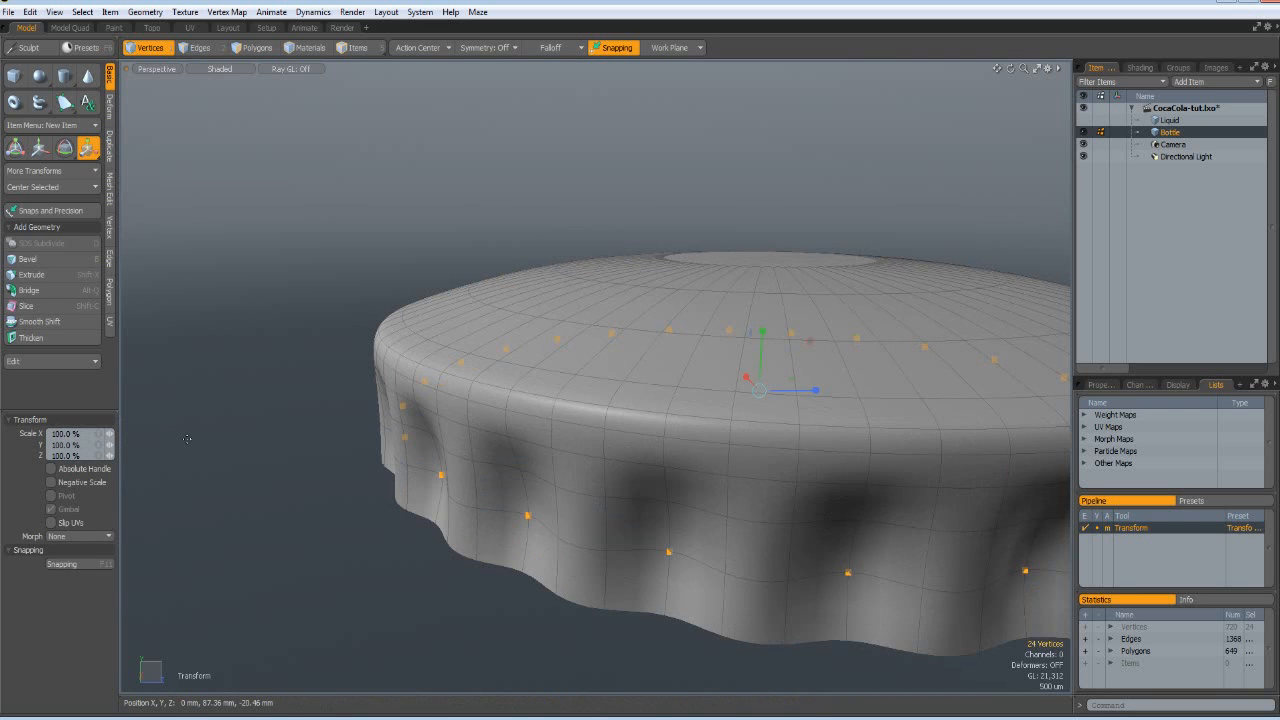
pyautogui.moveTo(305, 513)
pyautogui.keyDown('alt'); pyautogui.mouseDown()
pyautogui.moveTo(326, 506)
pyautogui.moveTo(311, 514)
pyautogui.mouseUp(); pyautogui.keyUp('alt')
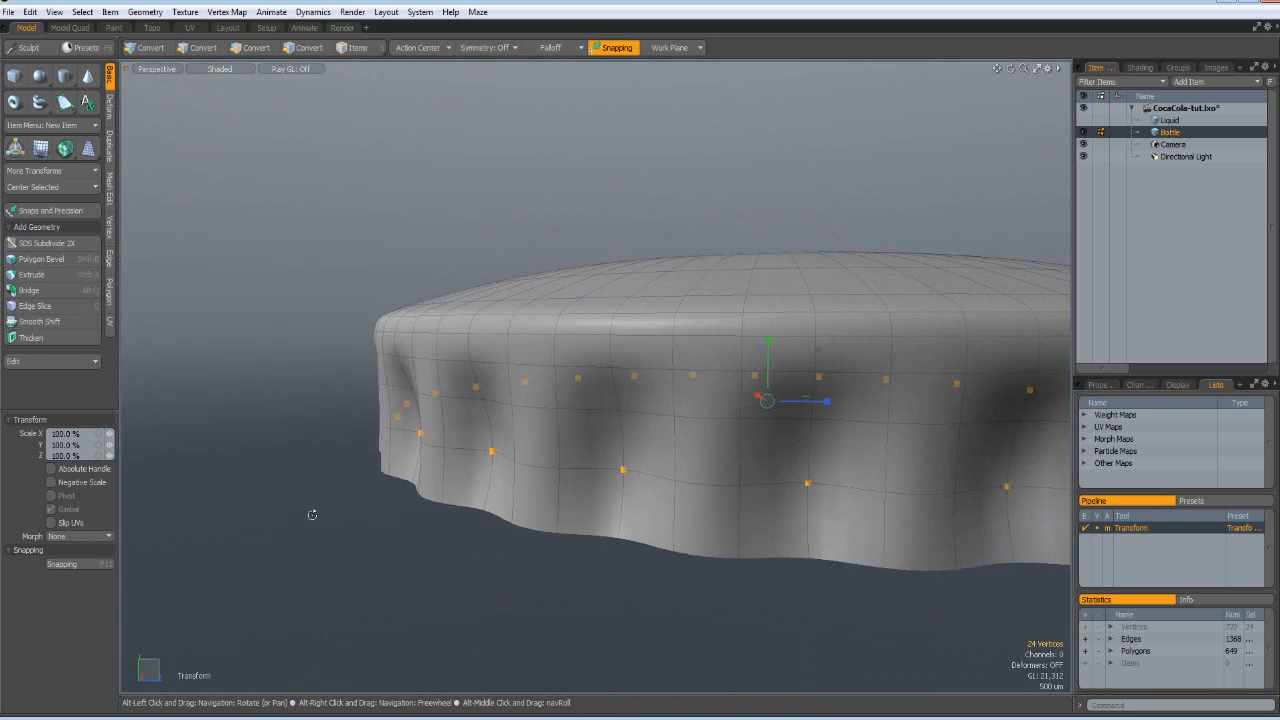
pyautogui.press('Tab')
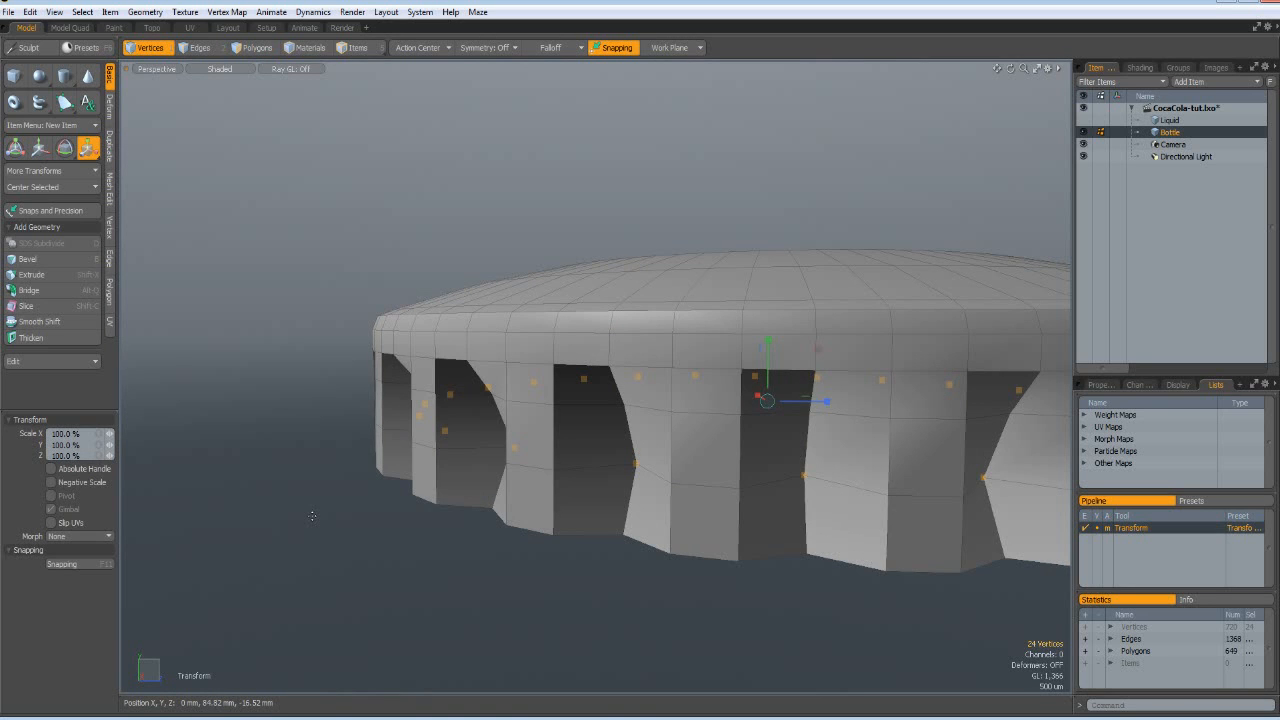
pyautogui.press('Tab')
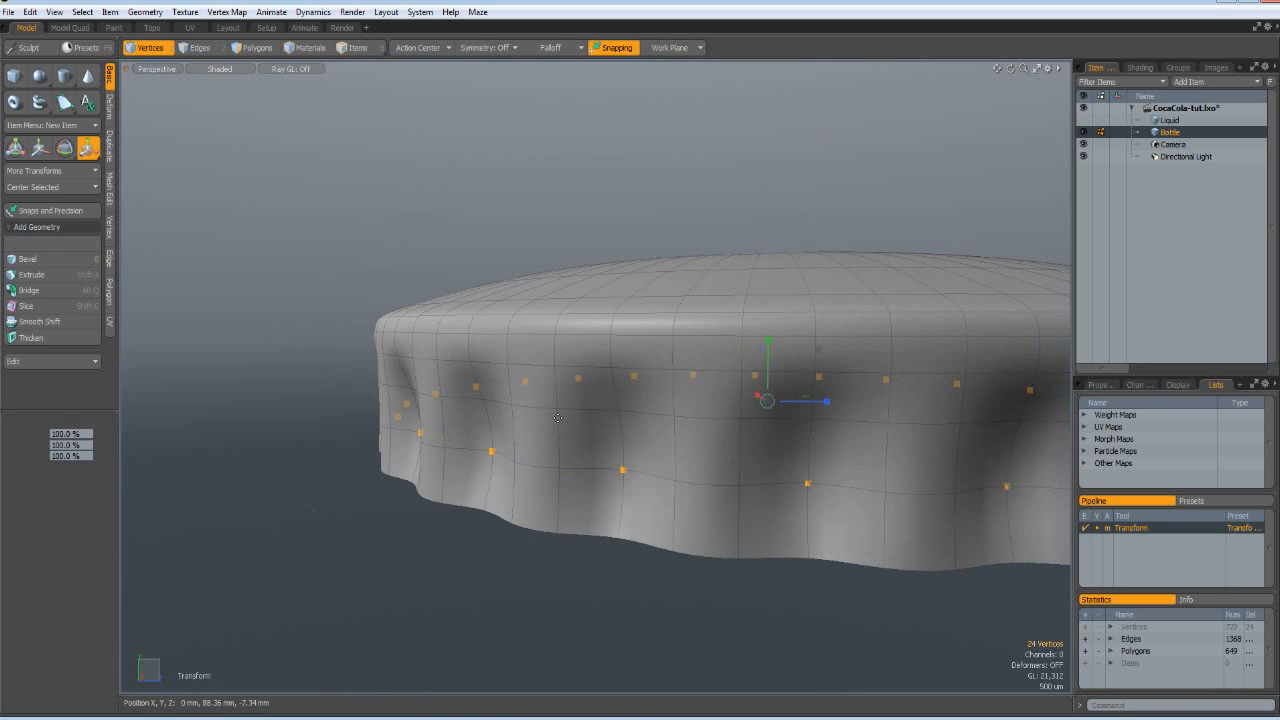
pyautogui.press('Tab')
pyautogui.scroll(-2, 536, 534)
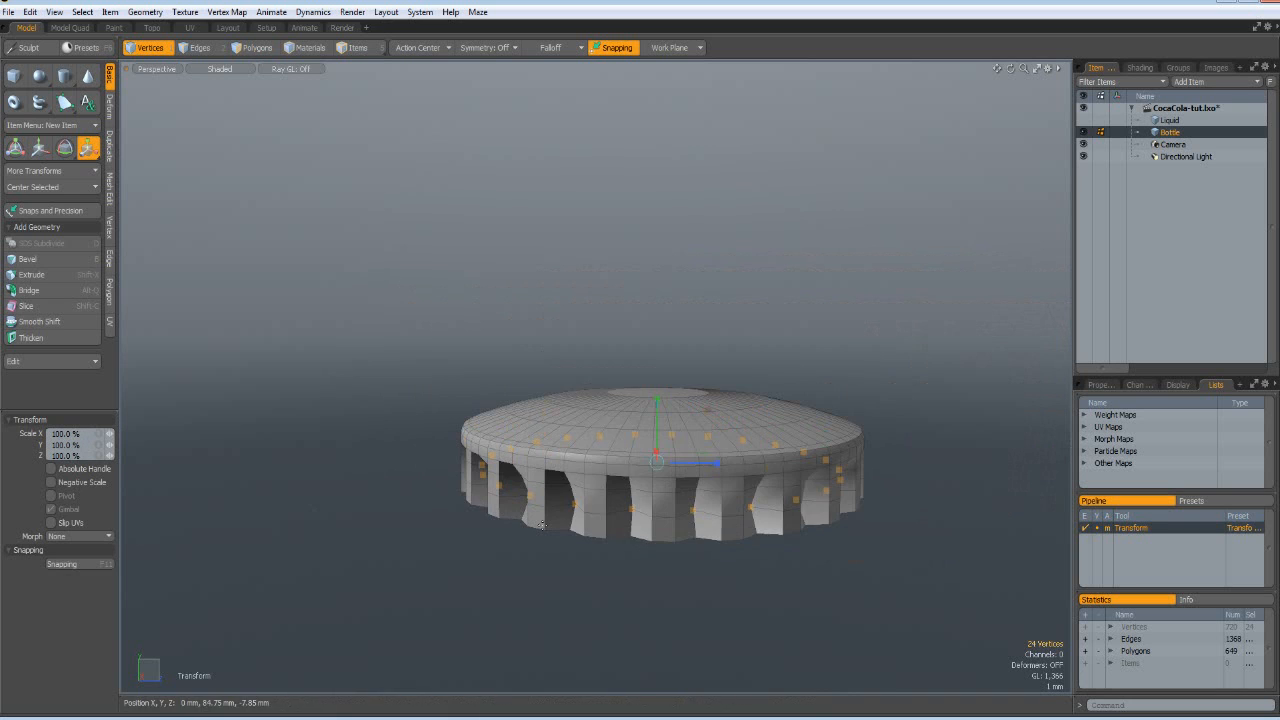
pyautogui.scroll(1, 536, 532)
pyautogui.press('Tab')
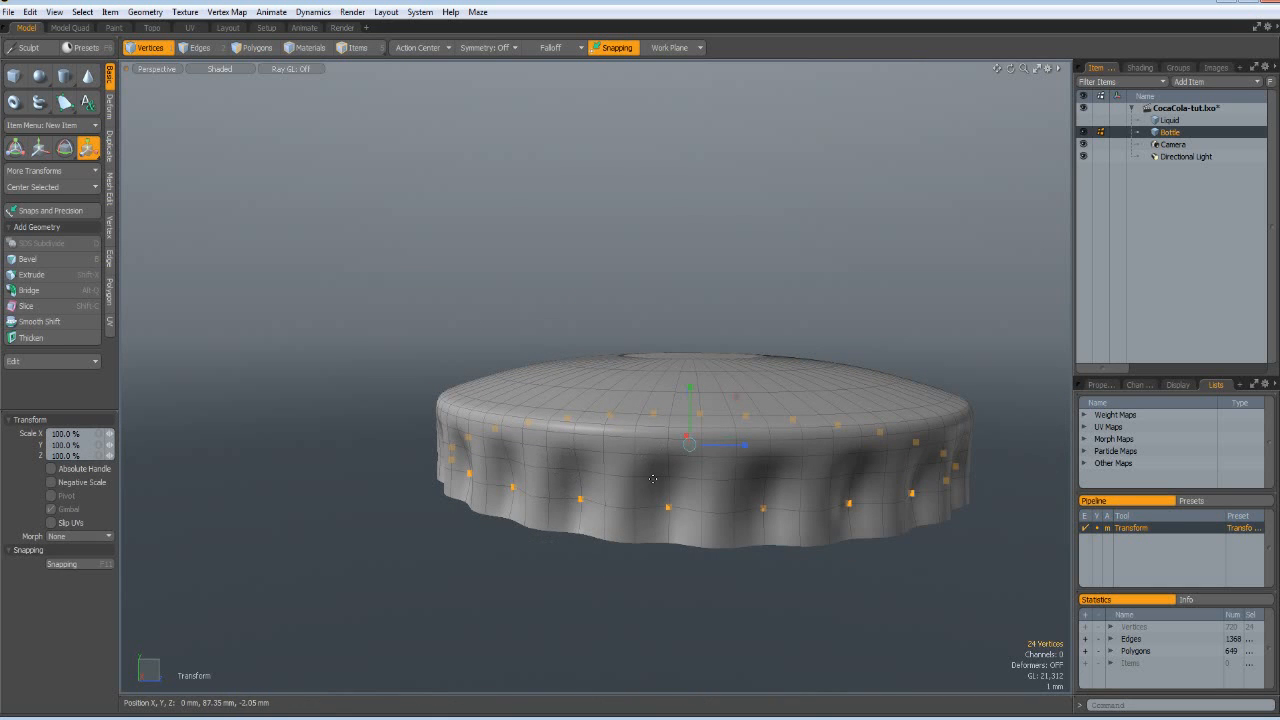
pyautogui.keyDown('alt'); pyautogui.moveTo(652, 479); pyautogui.dragTo(744, 528); pyautogui.keyUp('alt')
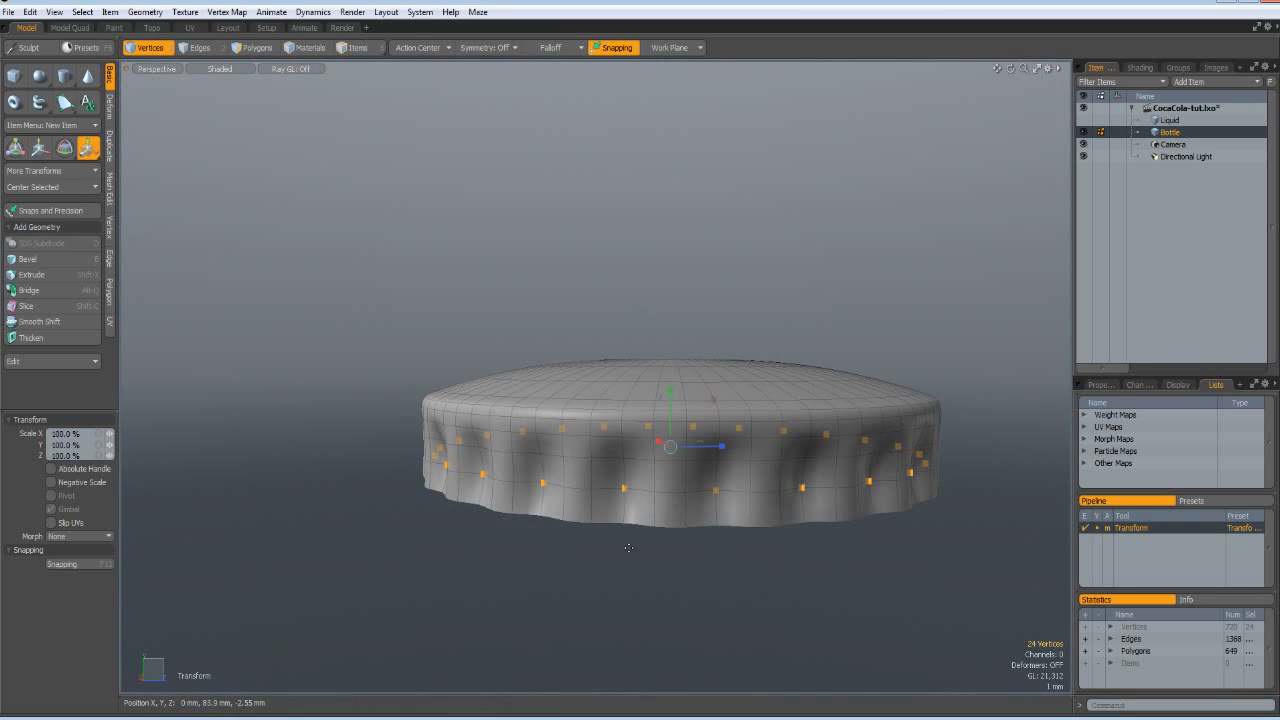
pyautogui.press('Tab')
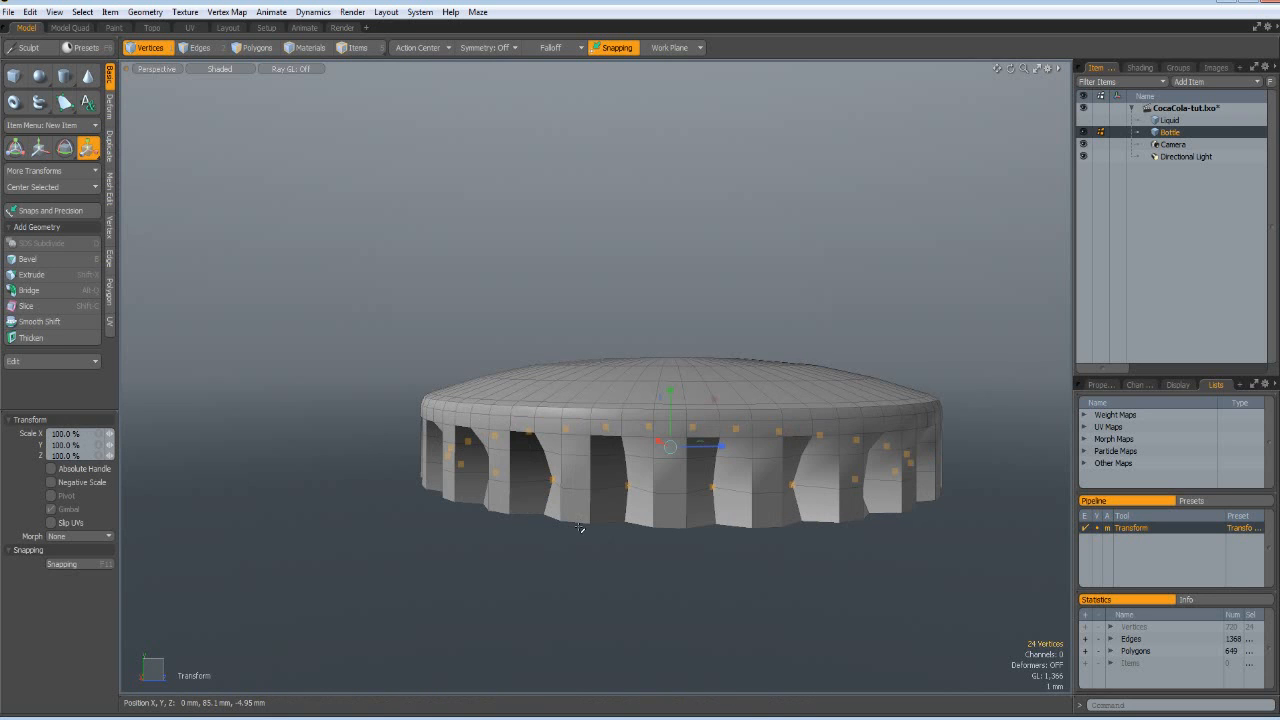
# - Select the cap's open bottom edge loop and scale it outward to 101.5% in X and Z
pyautogui.press('space')
pyautogui.press('space')
pyautogui.doubleClick(582, 521)
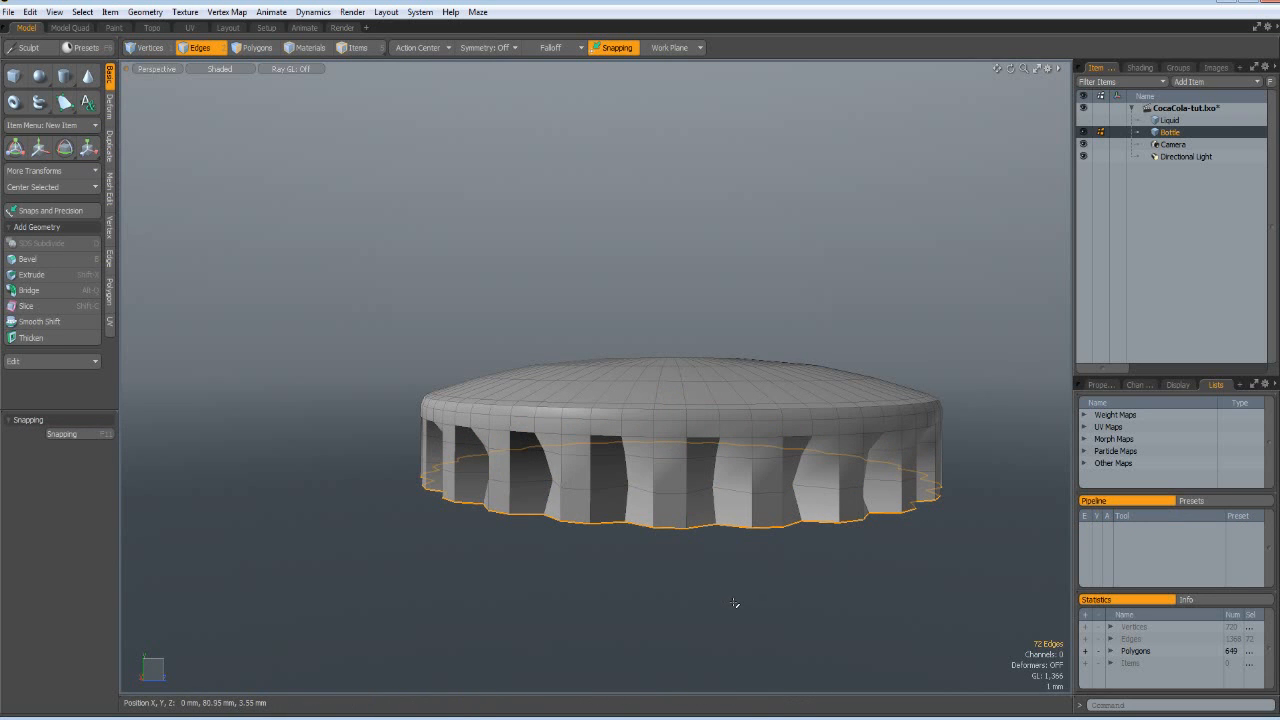
pyautogui.keyDown('alt'); pyautogui.moveTo(725, 604); pyautogui.dragTo(689, 621); pyautogui.keyUp('alt')
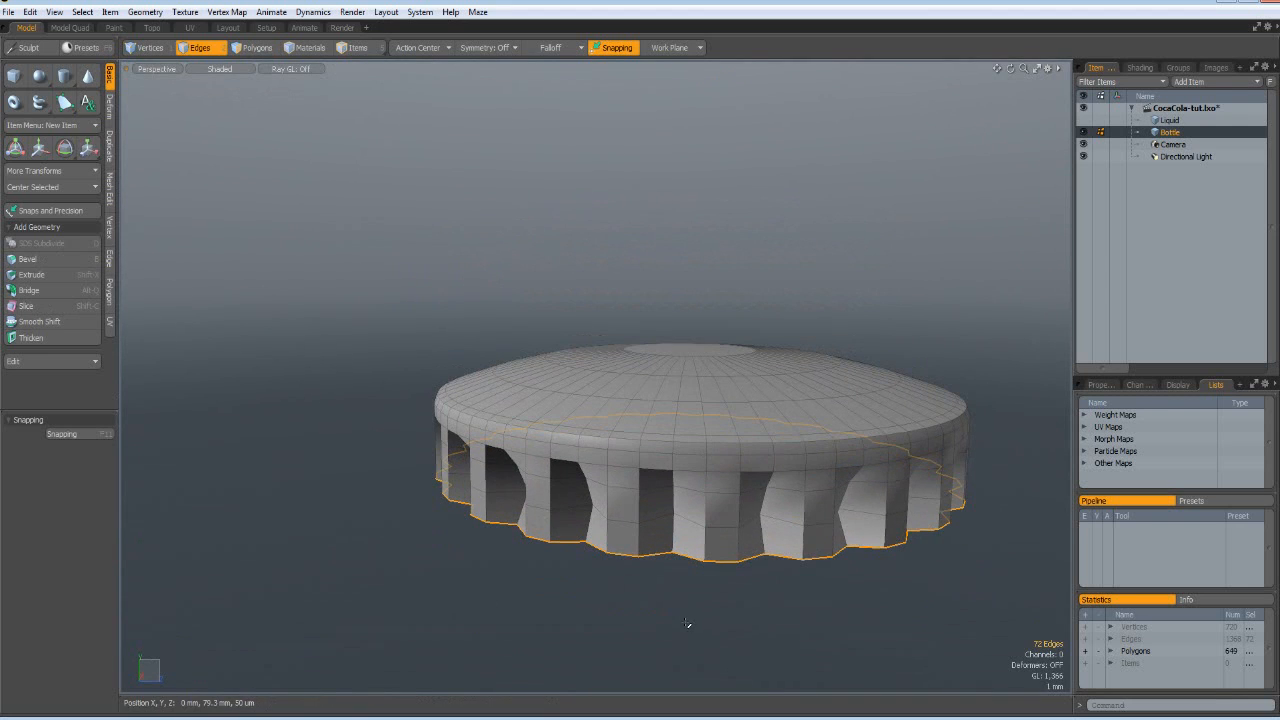
pyautogui.press('r')
pyautogui.moveTo(726, 451); pyautogui.dragTo(733, 451)
pyautogui.keyDown('alt'); pyautogui.moveTo(686, 591); pyautogui.dragTo(664, 549); pyautogui.keyUp('alt')
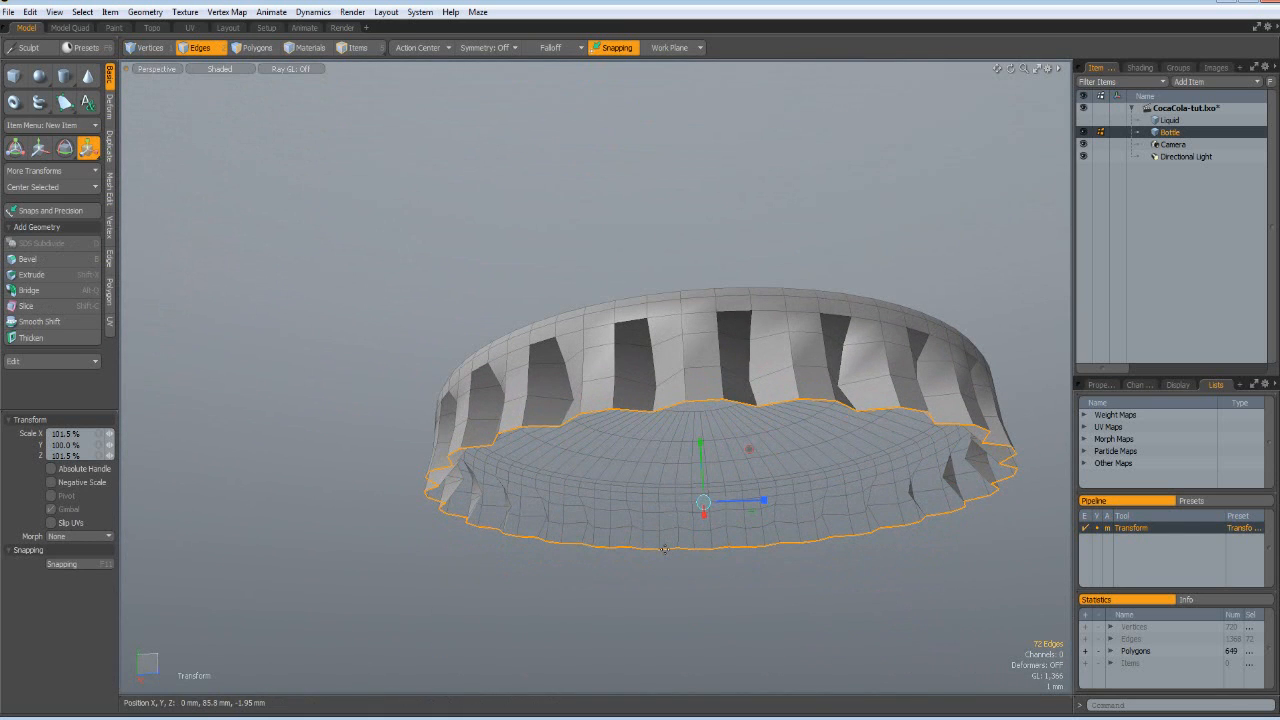
# - Form a thin rim under the cap by filling its open bottom, insetting that polygon 540 um and deleting the inner polygon
pyautogui.press('p')
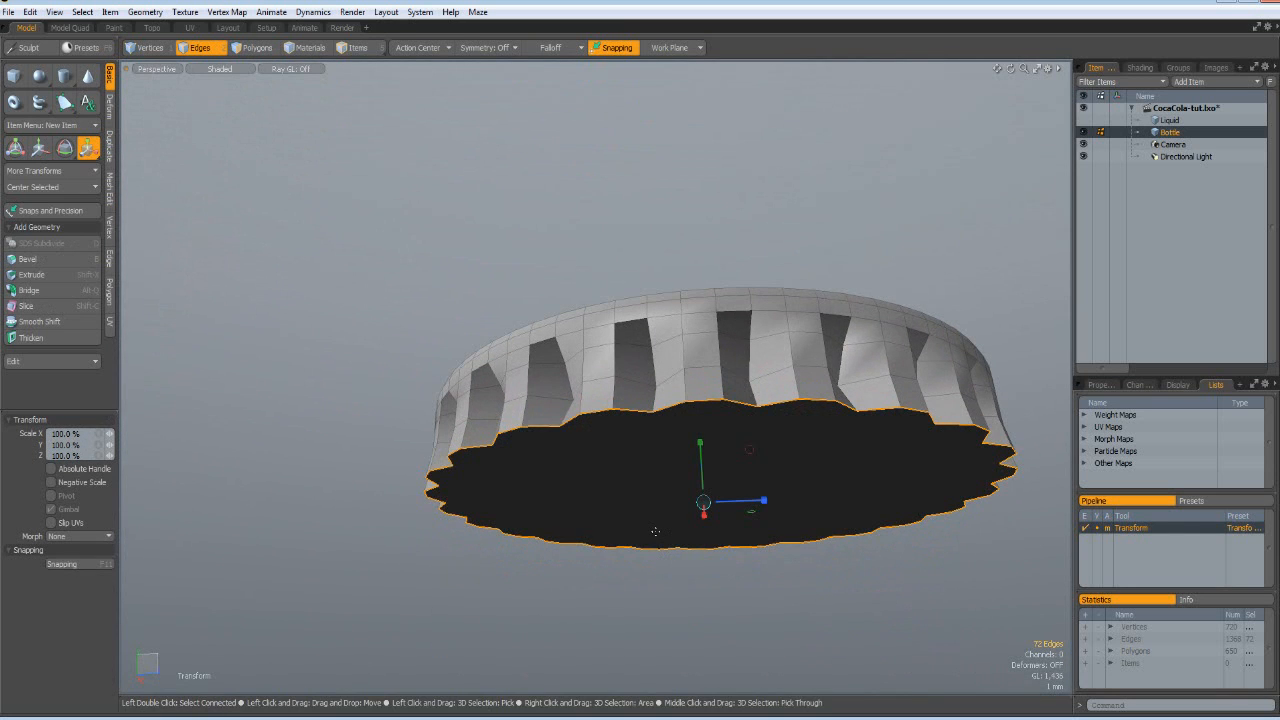
pyautogui.press('3')
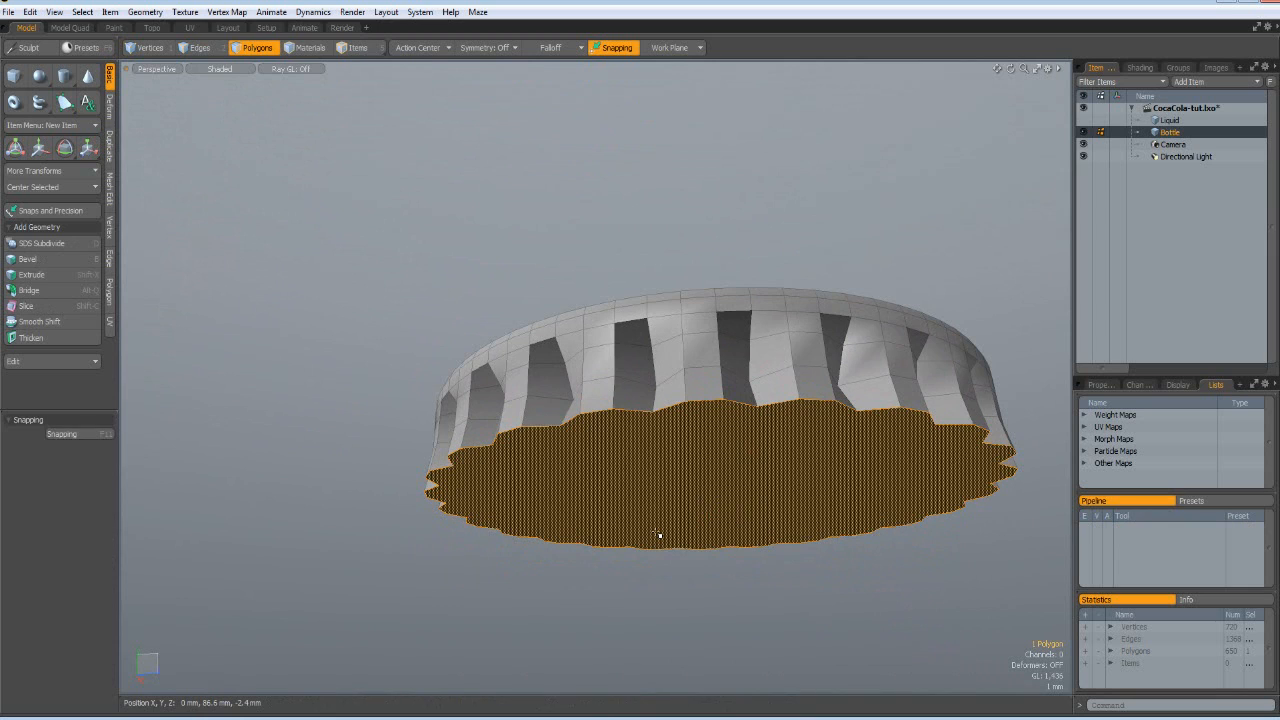
pyautogui.press('b')
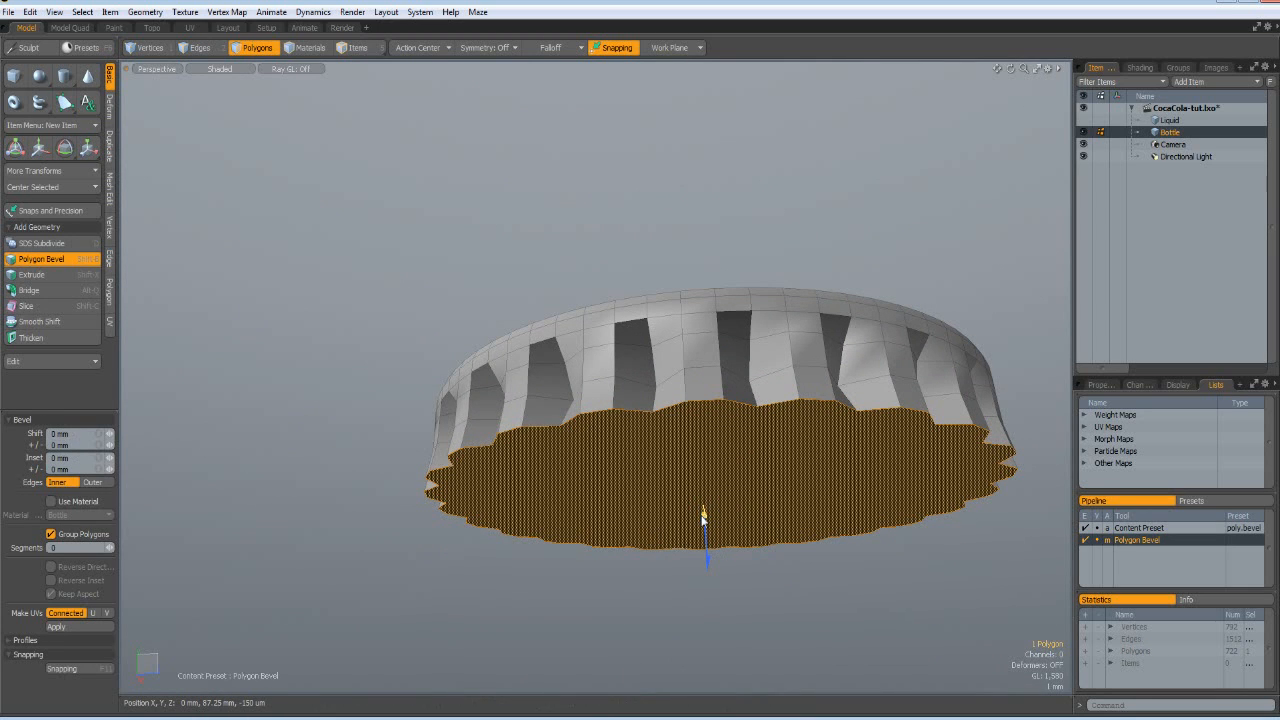
pyautogui.moveTo(704, 513); pyautogui.dragTo(704, 512)
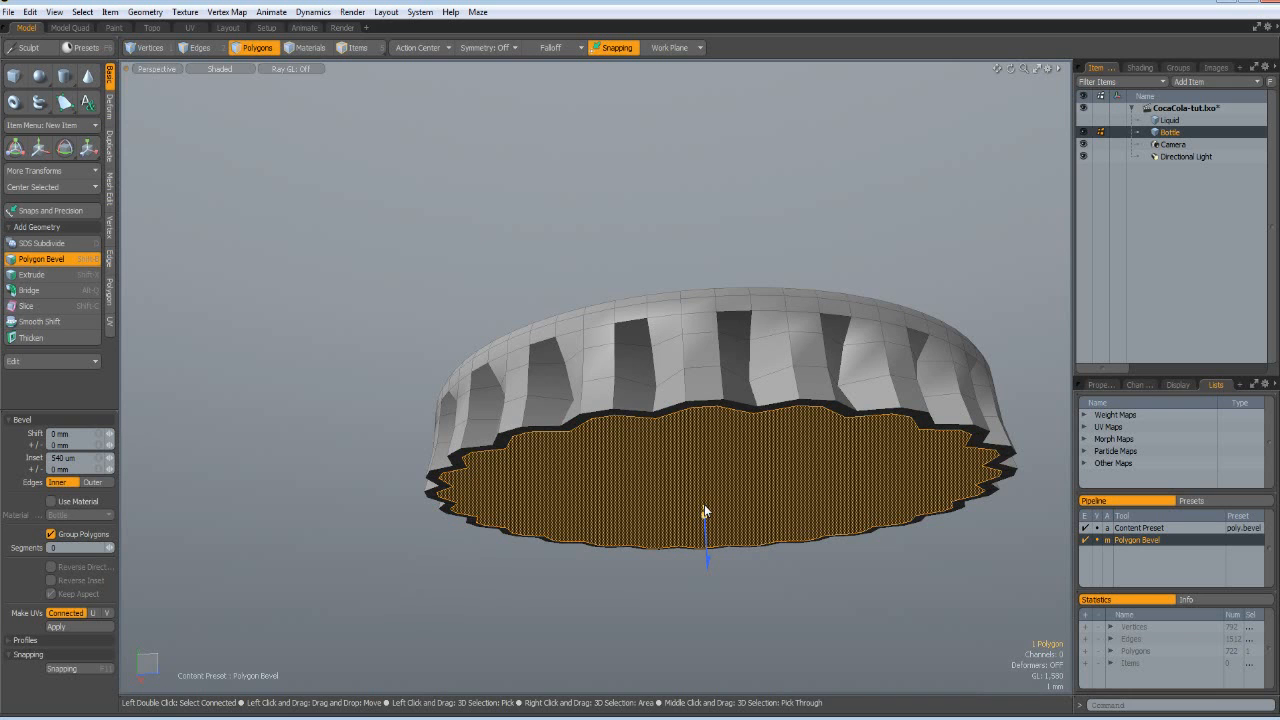
pyautogui.press('Delete')
# - Cut two symmetric loop slices around the cap's bottom rim and preview the cap subdivided
pyautogui.scroll(6, 455, 405)
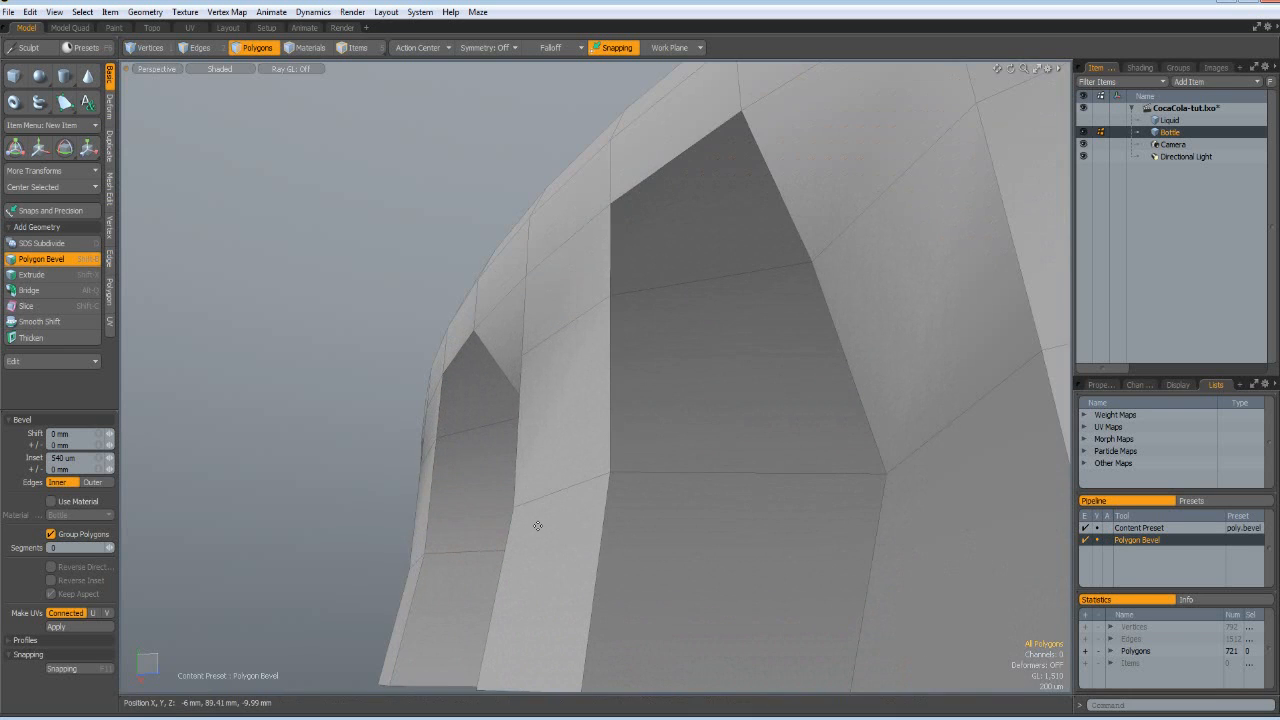
pyautogui.scroll(-4, 536, 525)
pyautogui.keyDown('alt'); pyautogui.moveTo(535, 500); pyautogui.dragTo(547, 433); pyautogui.keyUp('alt')
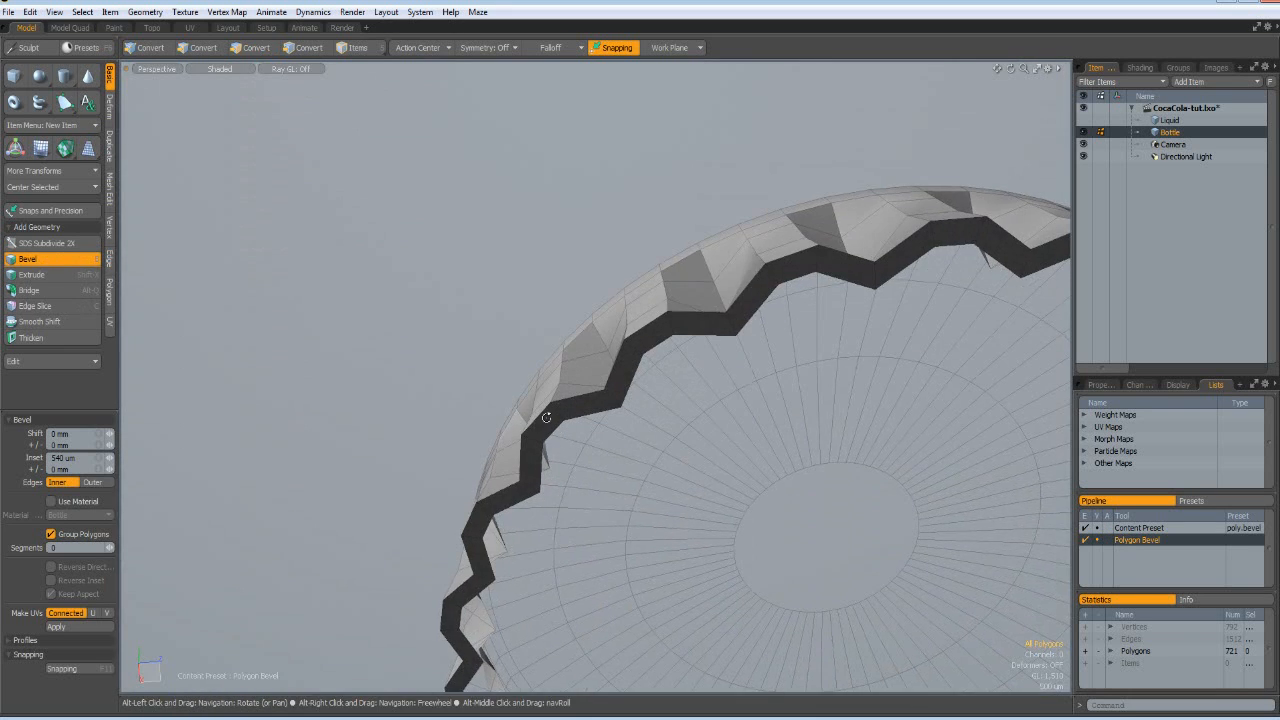
pyautogui.scroll(2, 547, 433)
pyautogui.press('space')
pyautogui.press('2')
pyautogui.click(563, 408)
pyautogui.hotkey('alt', 'c')
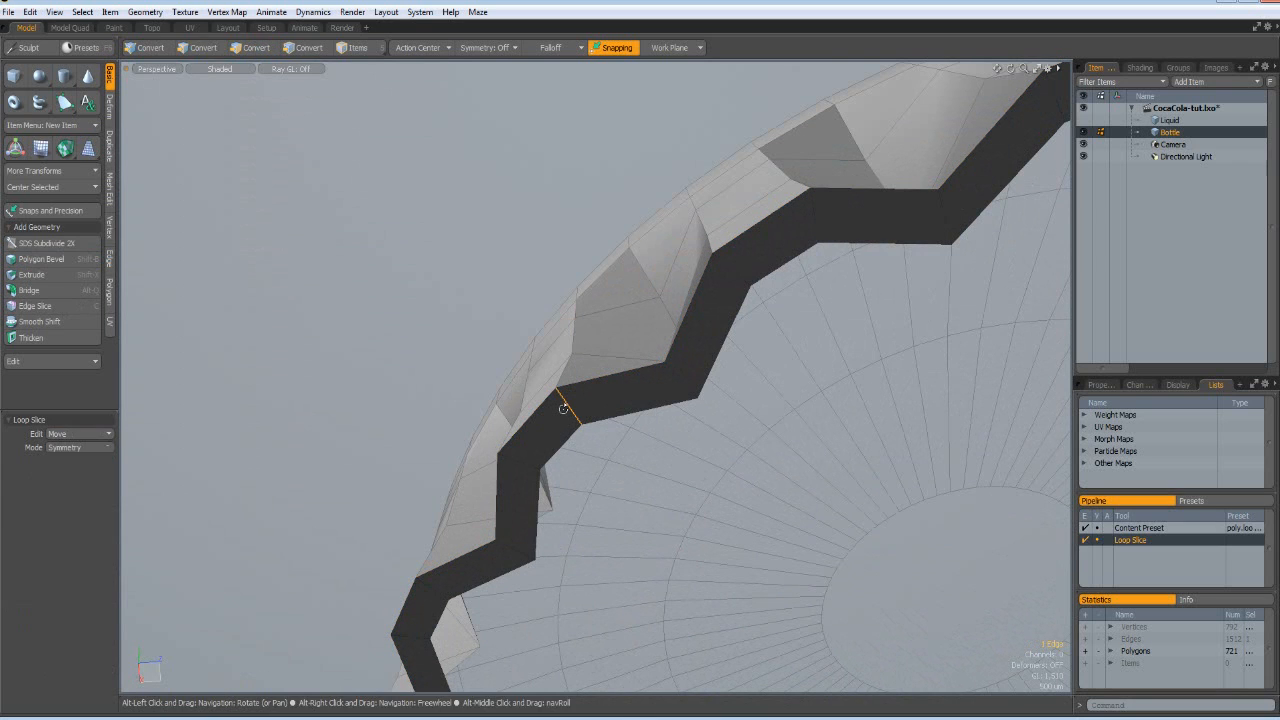
pyautogui.press('space')
pyautogui.keyDown('alt'); pyautogui.moveTo(355, 208); pyautogui.dragTo(622, 434); pyautogui.keyUp('alt')
pyautogui.press('Tab')
pyautogui.press('Tab')
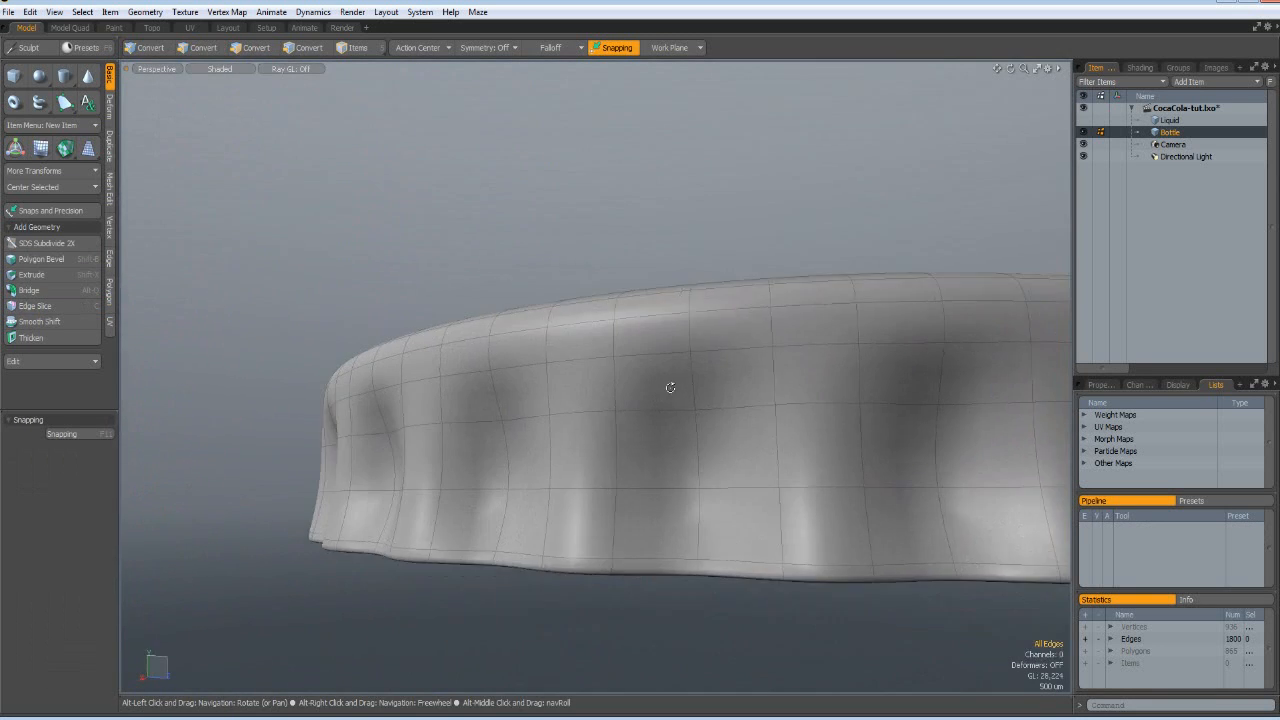
# - Select the cap's domed top from the centre disc through the three surrounding polygon rings and assign it the material TopLabel
pyautogui.keyDown('alt'); pyautogui.moveTo(643, 383); pyautogui.dragTo(686, 428); pyautogui.keyUp('alt')
pyautogui.scroll(-3, 654, 392)
pyautogui.scroll(5, 720, 508)
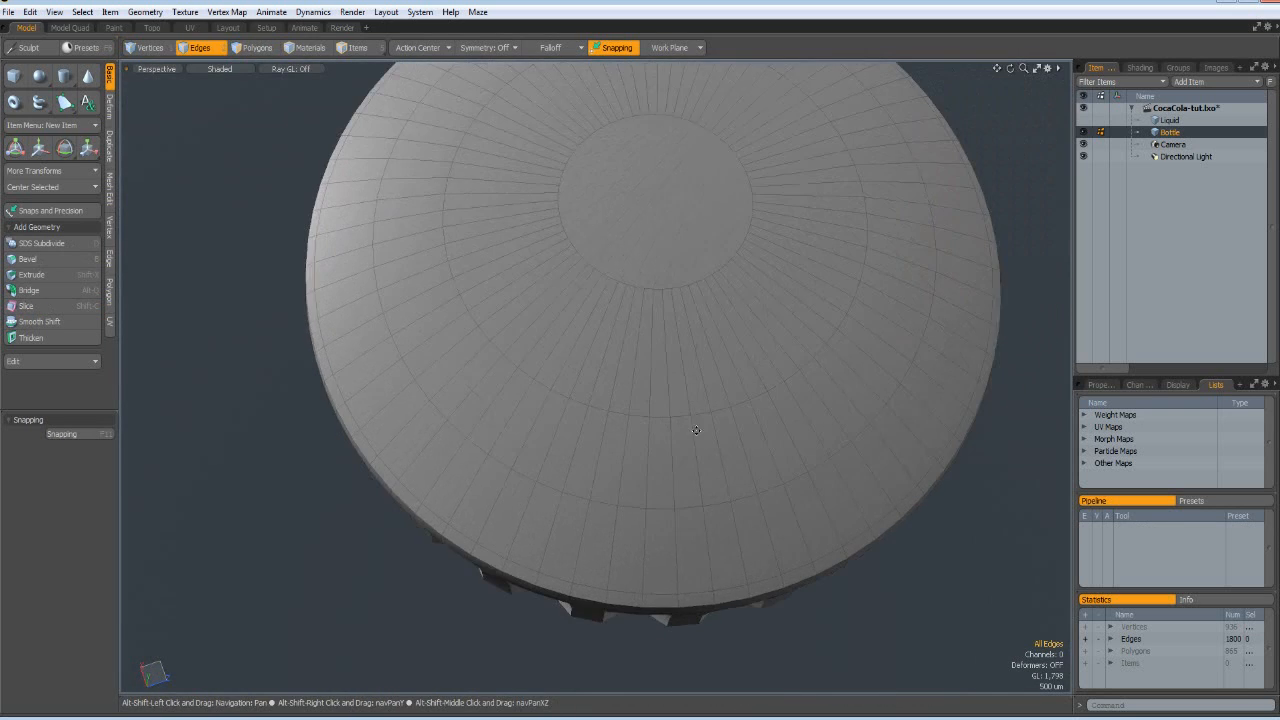
pyautogui.press('3')
pyautogui.click(640, 222)
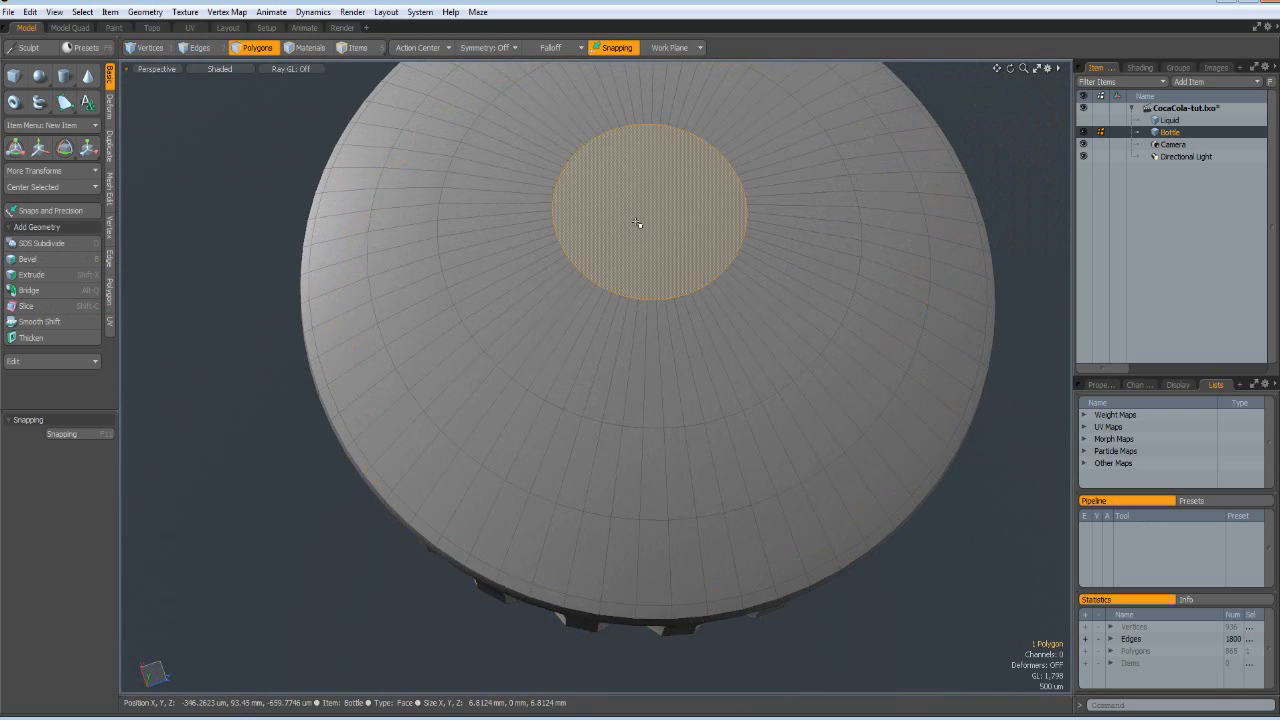
pyautogui.hotkey('shift', 'Up')
pyautogui.hotkey('shift', 'Up')
pyautogui.hotkey('shift', 'Up')
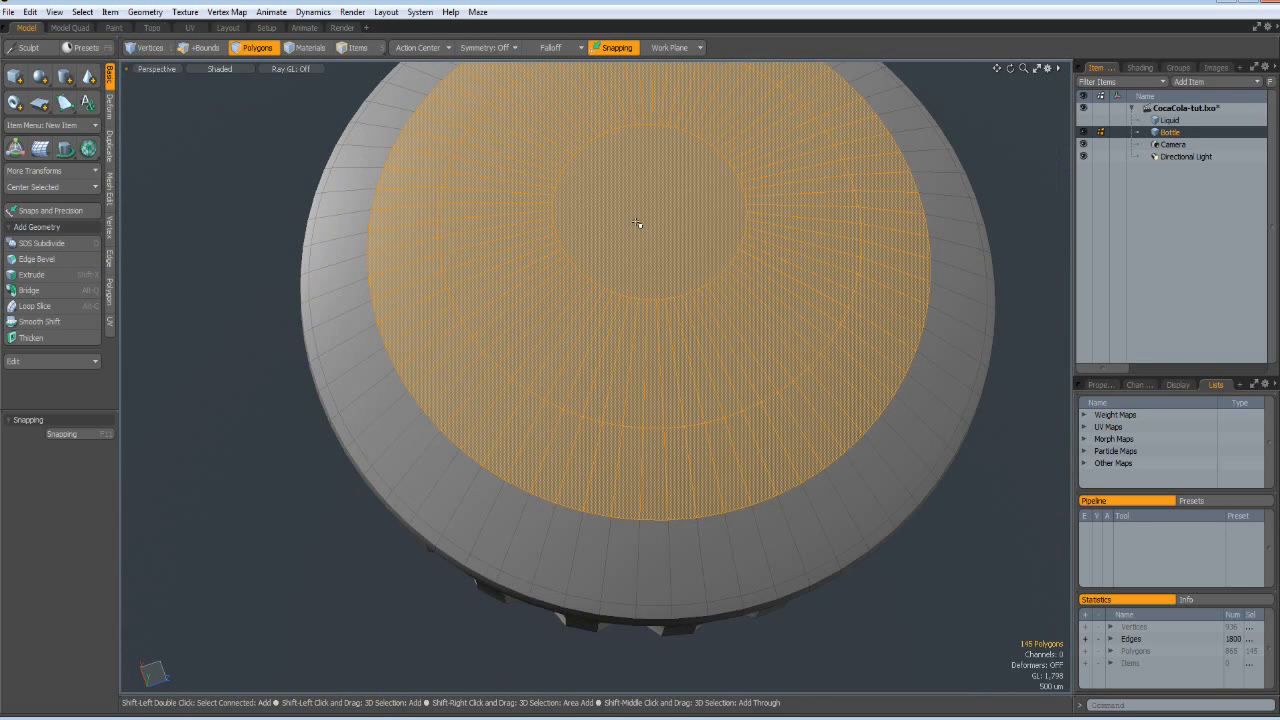
pyautogui.hotkey('shift', 'Up')
pyautogui.keyDown('ctrl'); pyautogui.click(637, 223); pyautogui.keyUp('ctrl')
pyautogui.press('m')
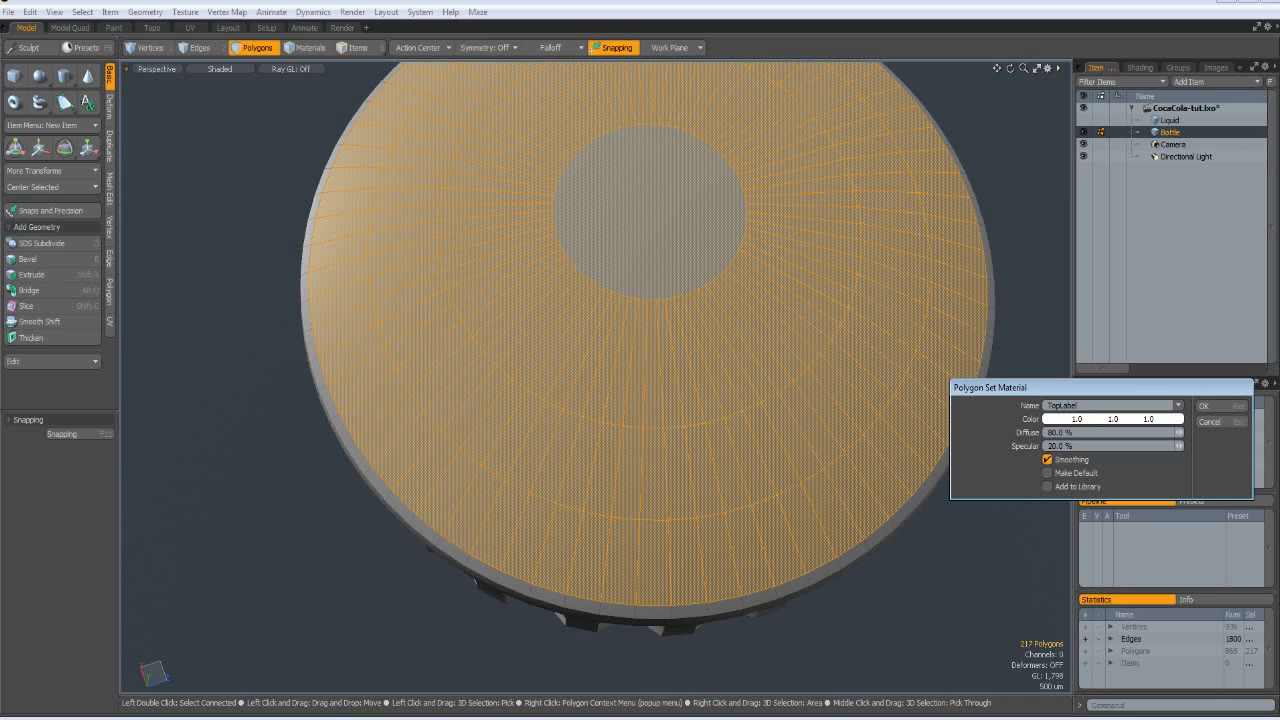
pyautogui.press('Return')
# - With the cap's labelled top hidden, assign the material TopShginy to the remaining cap polygons and unhide all geometry
pyautogui.press('Delete')
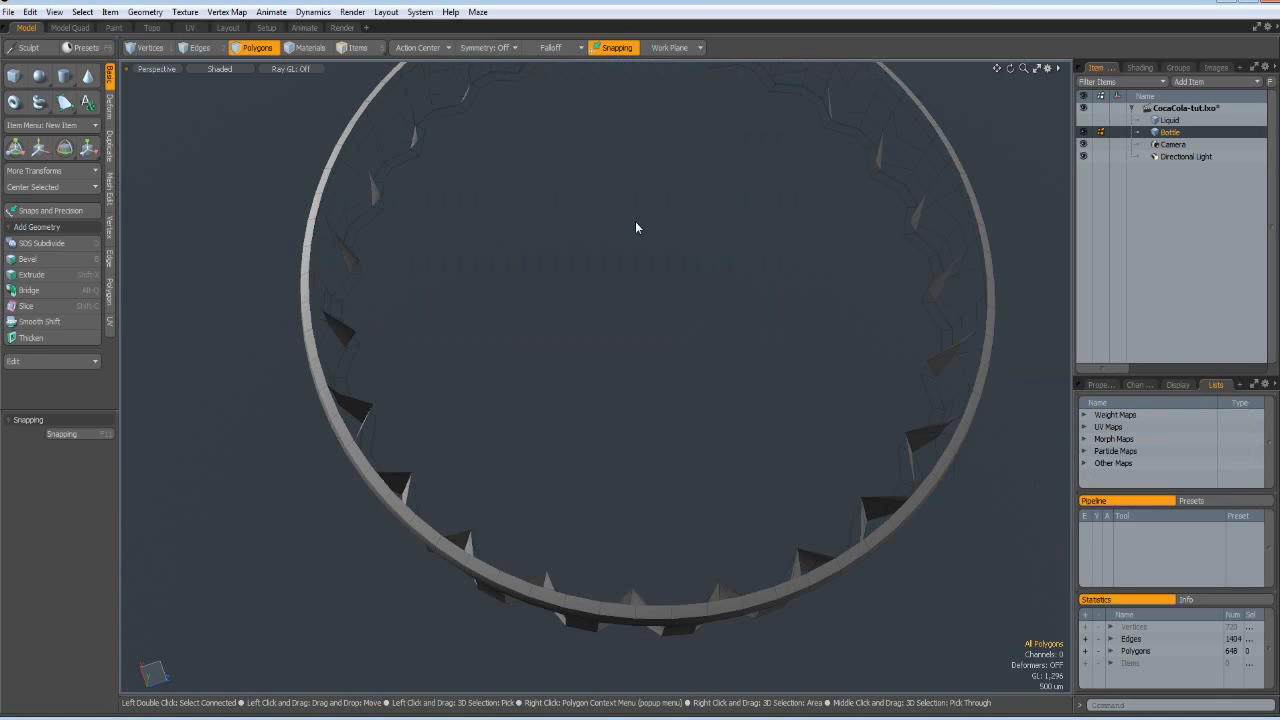
pyautogui.press('m')
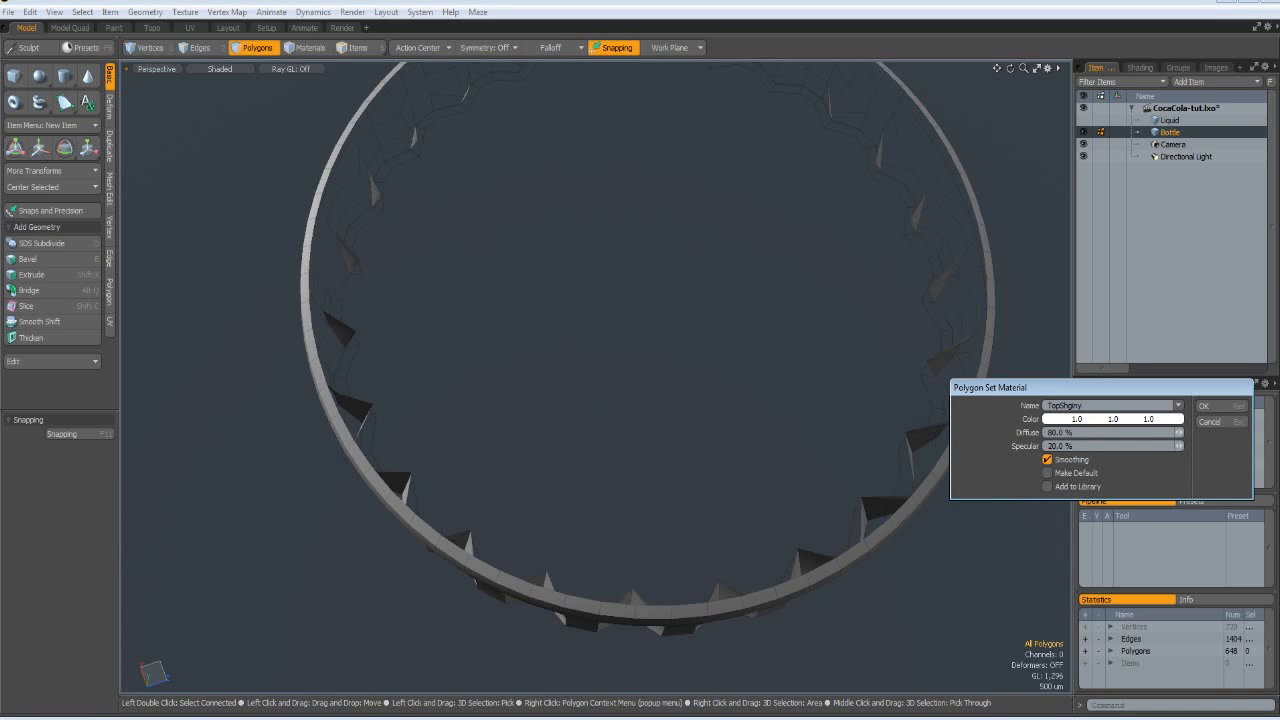
pyautogui.press('Return')
pyautogui.press('u')
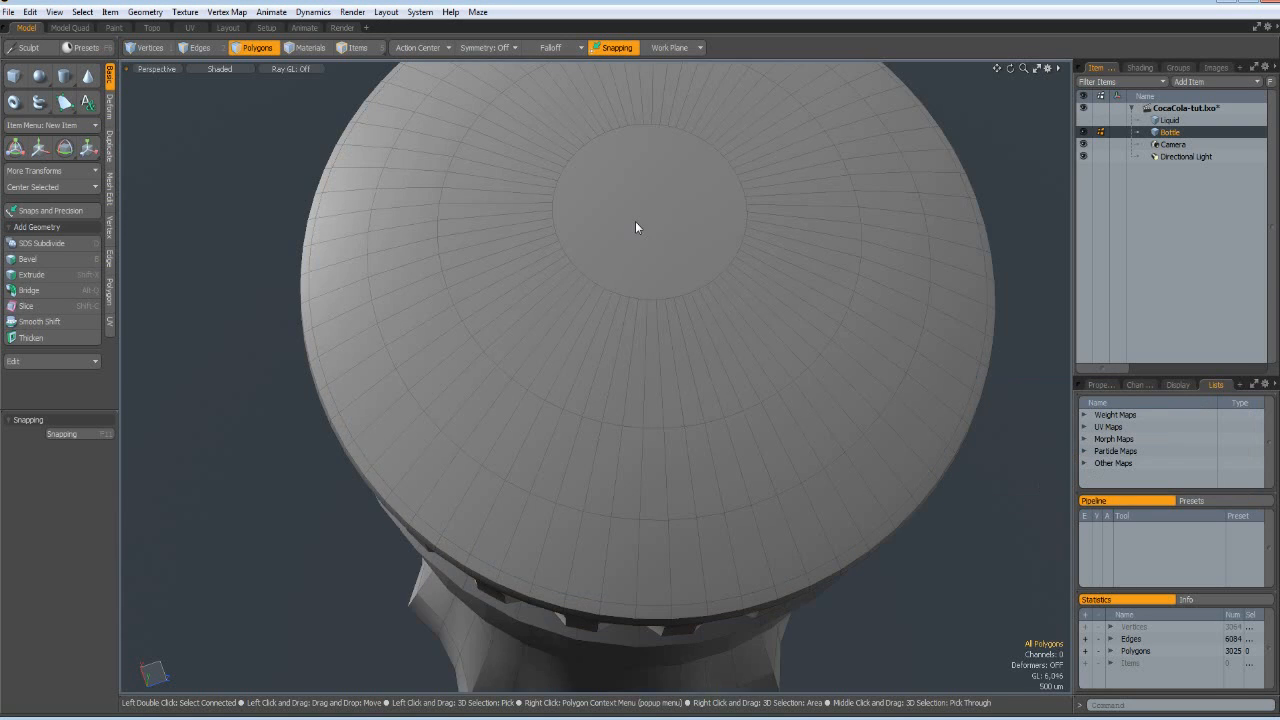
# - Select the Liquid mesh together with the Bottle mesh and turn on subdivision for both
pyautogui.scroll(-5, 723, 214)
pyautogui.keyDown('alt'); pyautogui.moveTo(704, 310); pyautogui.dragTo(709, 194); pyautogui.keyUp('alt')
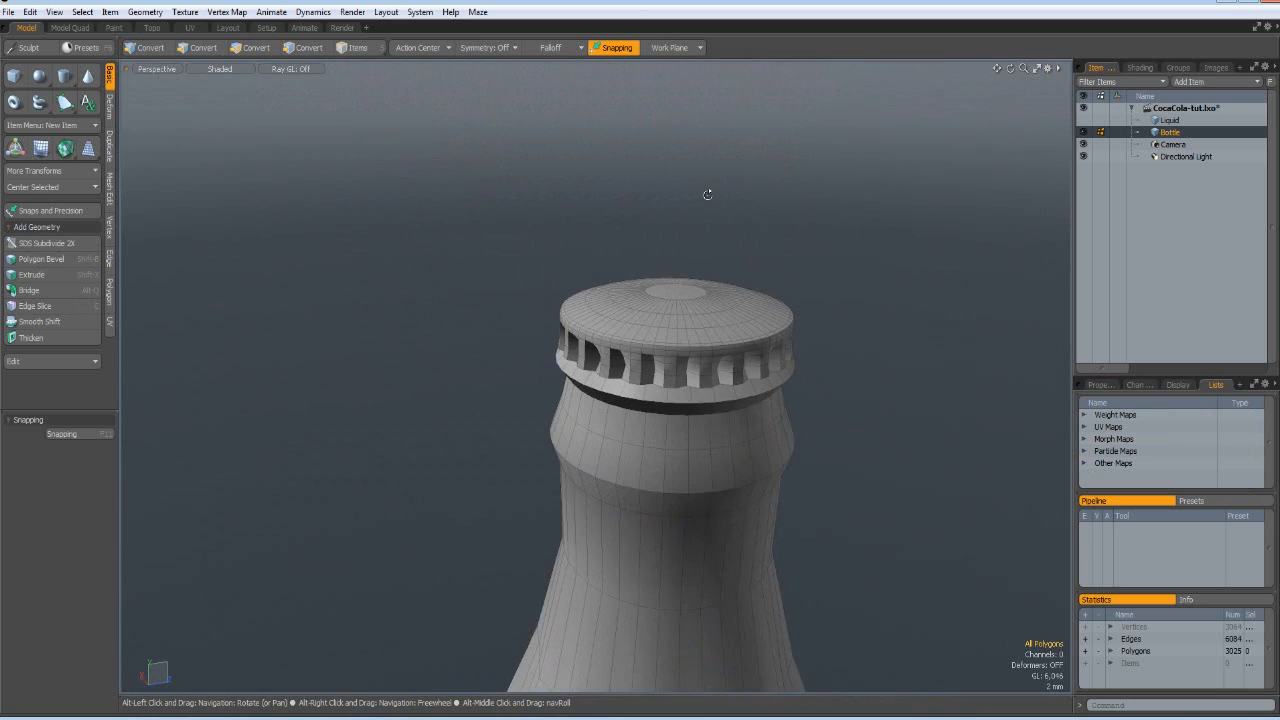
pyautogui.keyDown('alt'); pyautogui.keyDown('shift'); pyautogui.moveTo(711, 306); pyautogui.dragTo(603, 231); pyautogui.keyUp('shift'); pyautogui.keyUp('alt')
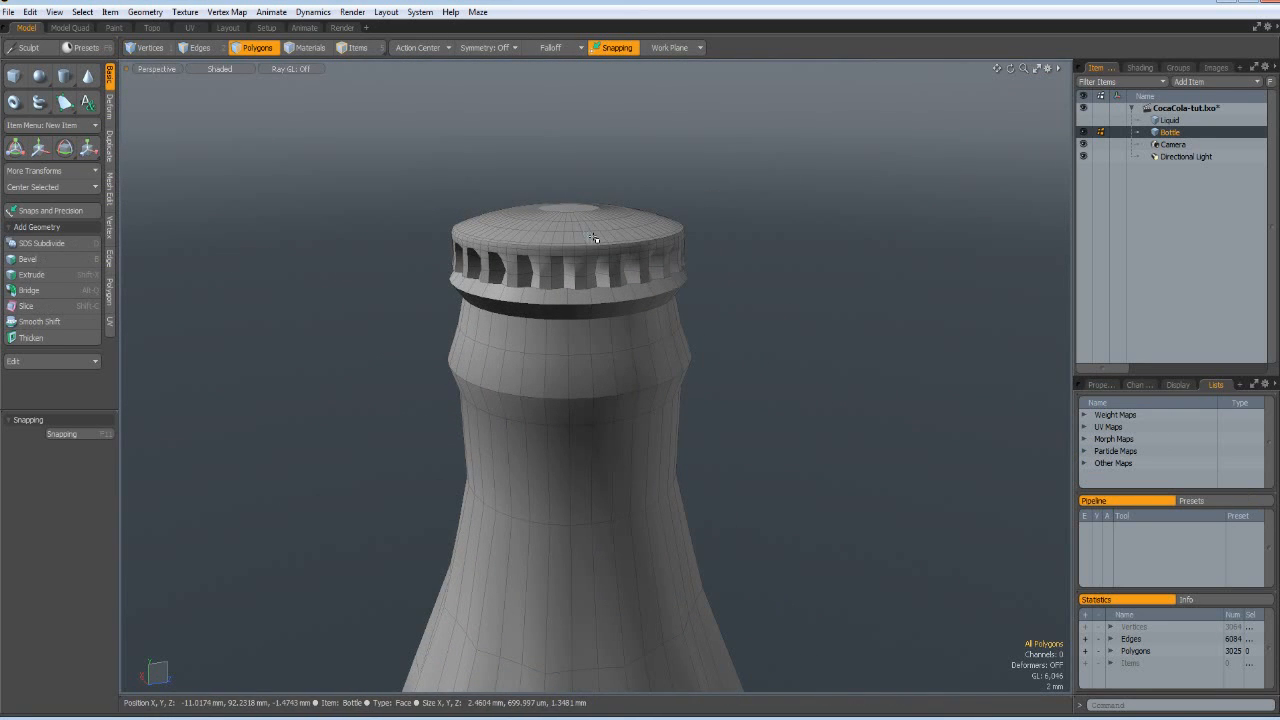
pyautogui.keyDown('shift'); pyautogui.click(1165, 120); pyautogui.keyUp('shift')
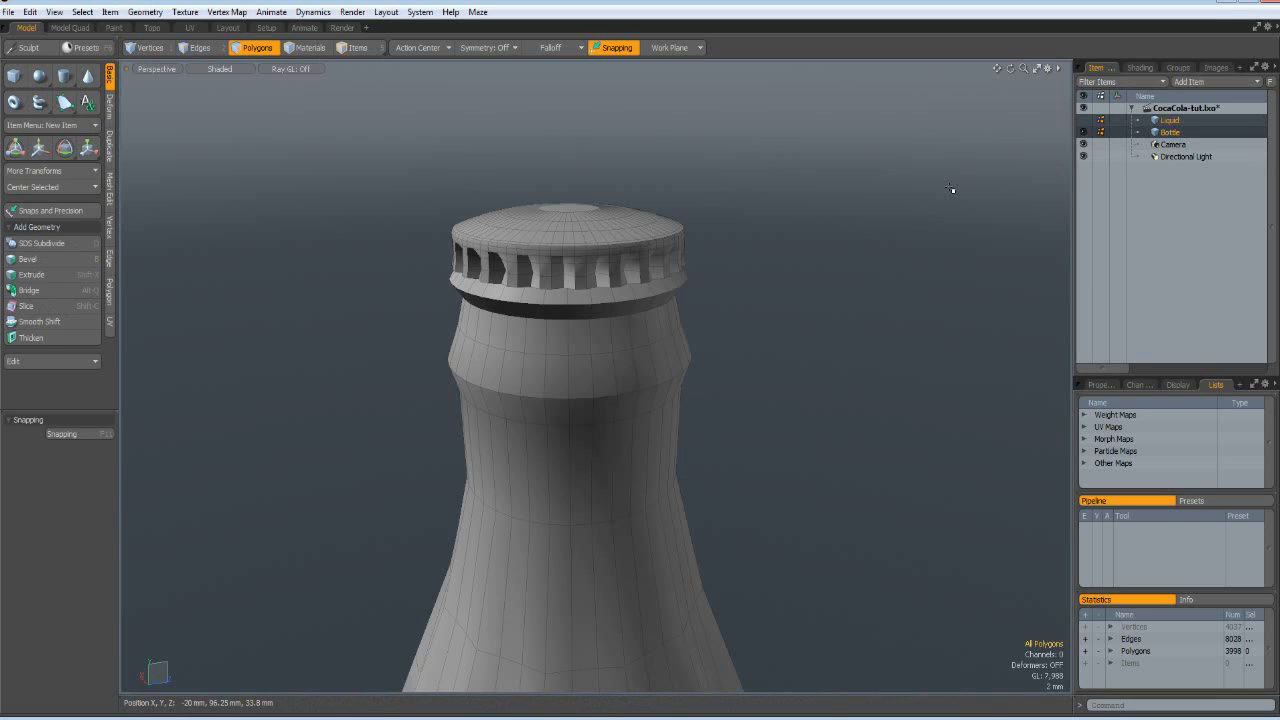
pyautogui.press('Tab')
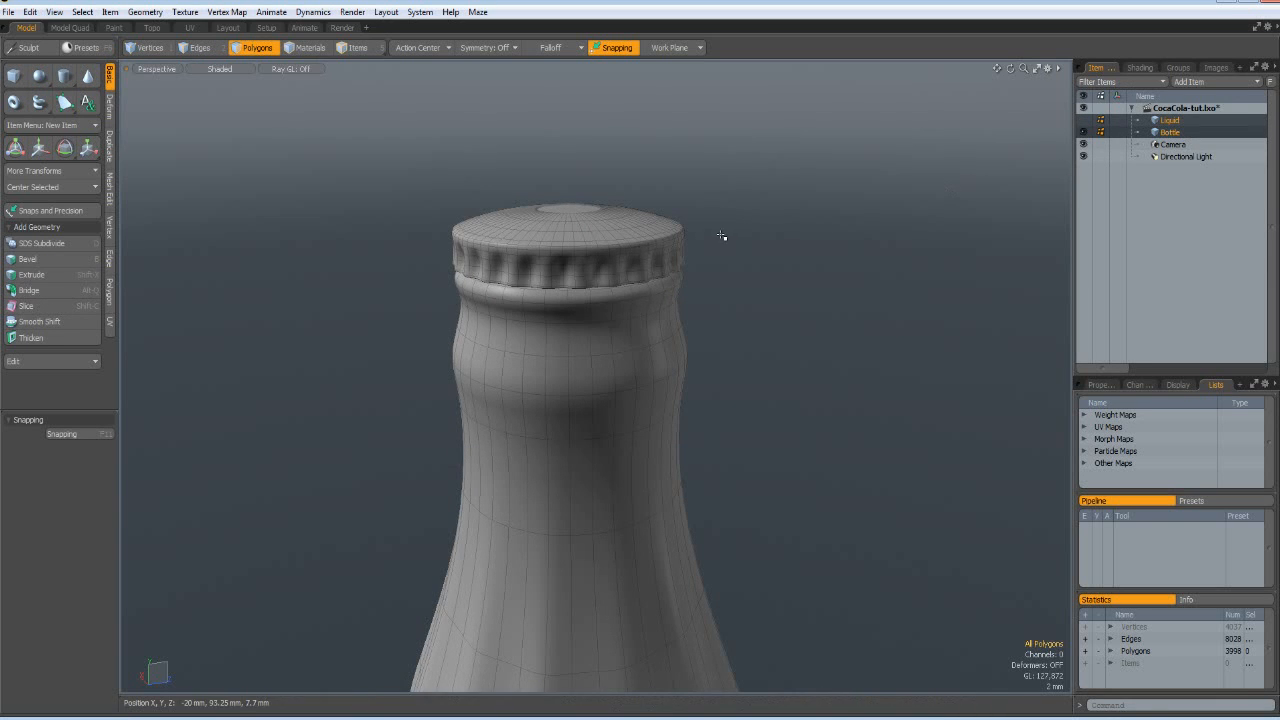
# - Select the entire cap and move it down over the mouth of the bottle
pyautogui.scroll(3, 568, 257)
pyautogui.keyDown('alt'); pyautogui.moveTo(546, 303); pyautogui.dragTo(657, 231); pyautogui.keyUp('alt')
pyautogui.doubleClick(657, 230)
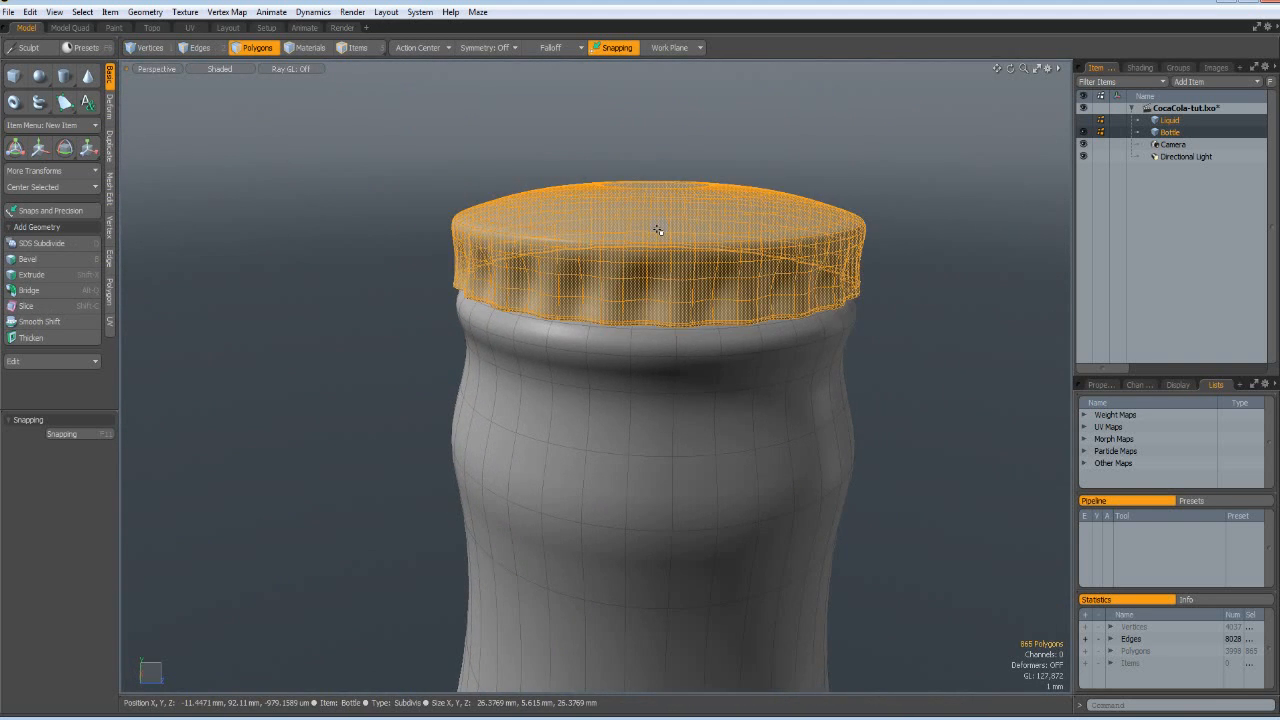
pyautogui.press('w')
pyautogui.moveTo(655, 194); pyautogui.dragTo(655, 255)
# - Scale the cap uniformly to 105.5% and lower it by 100 um
pyautogui.press('r')
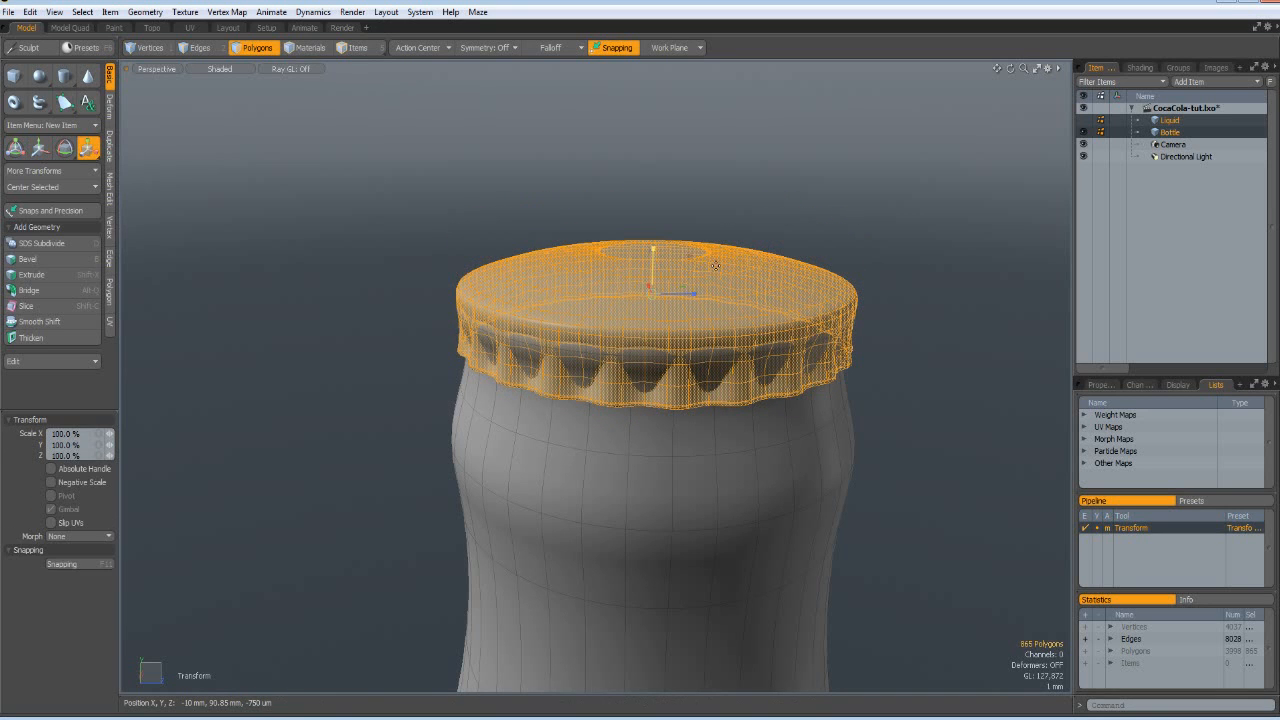
pyautogui.moveTo(657, 298); pyautogui.dragTo(685, 298)
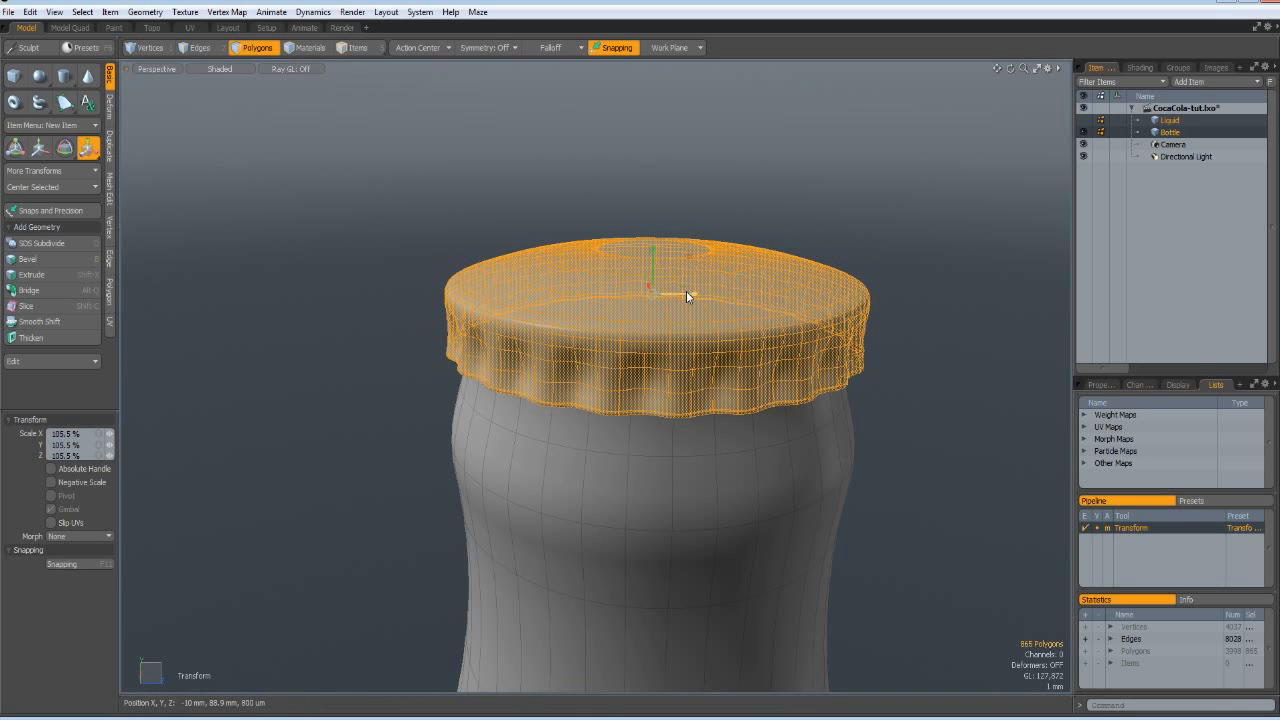
pyautogui.press('e')
pyautogui.press('w')
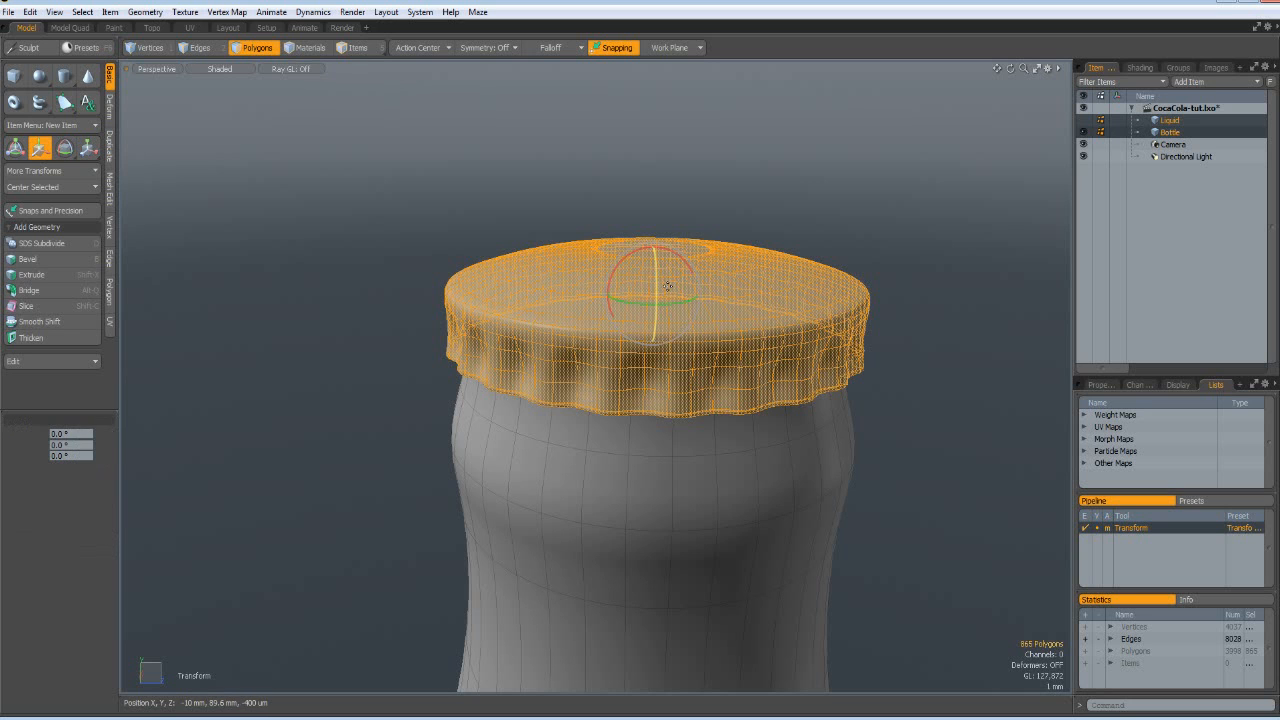
pyautogui.moveTo(654, 261); pyautogui.dragTo(654, 264)
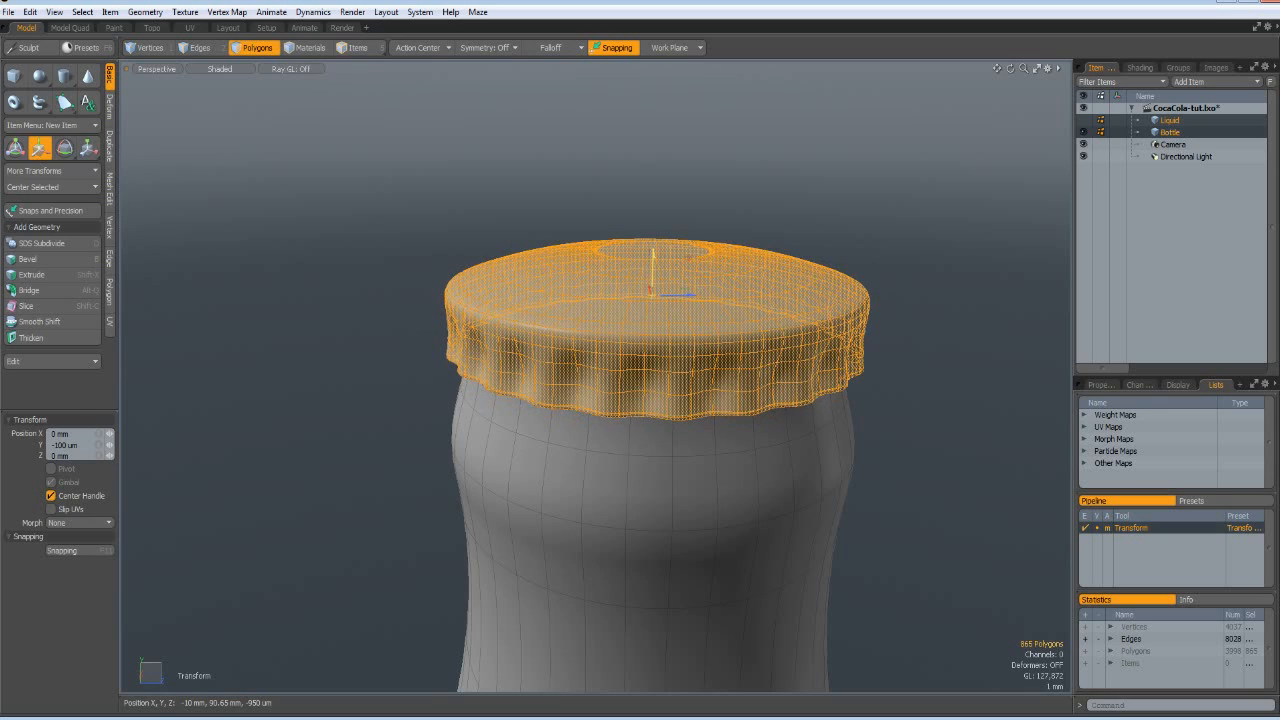
# - Stretch the cap vertically by scaling it to 156.5% in Y only
pyautogui.keyDown('alt'); pyautogui.moveTo(935, 330); pyautogui.dragTo(971, 333); pyautogui.keyUp('alt')
pyautogui.scroll(-5, 972, 333)
pyautogui.keyDown('alt'); pyautogui.keyDown('shift'); pyautogui.moveTo(934, 563); pyautogui.dragTo(689, 504); pyautogui.keyUp('shift'); pyautogui.keyUp('alt')
pyautogui.keyDown('alt'); pyautogui.keyDown('shift'); pyautogui.moveTo(714, 437); pyautogui.dragTo(794, 493); pyautogui.keyUp('shift'); pyautogui.keyUp('alt')
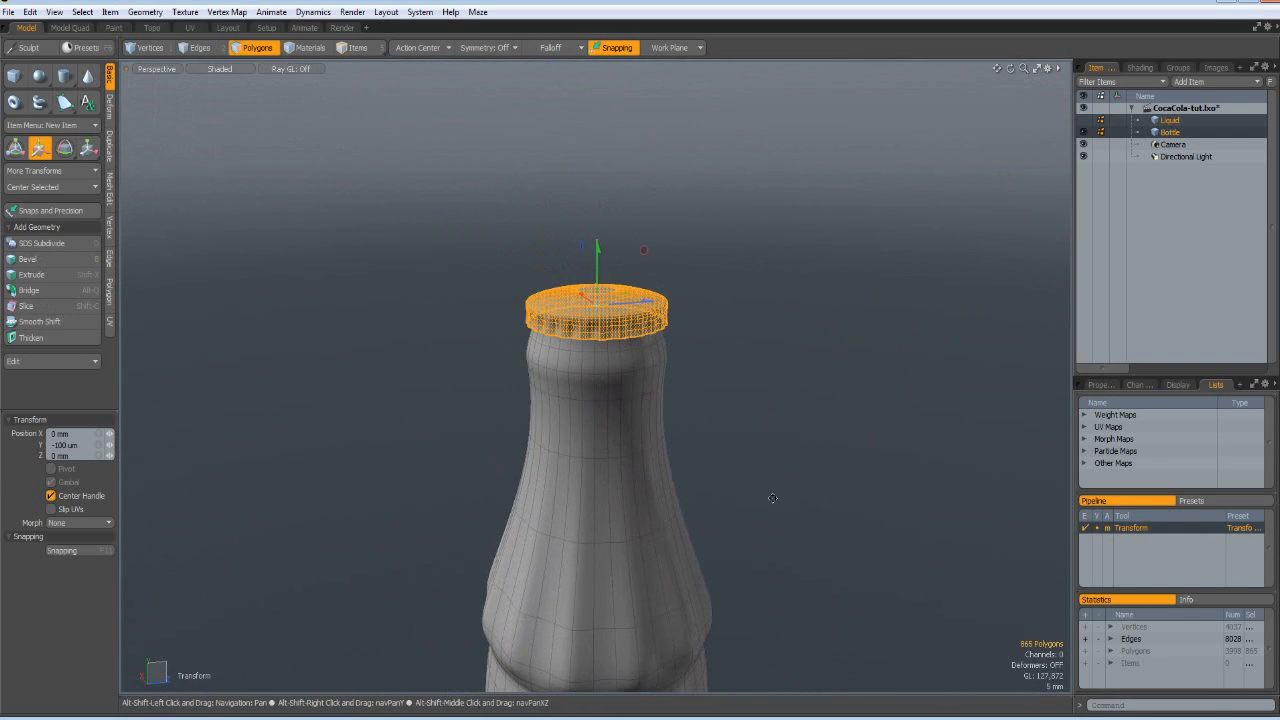
pyautogui.scroll(4, 666, 335)
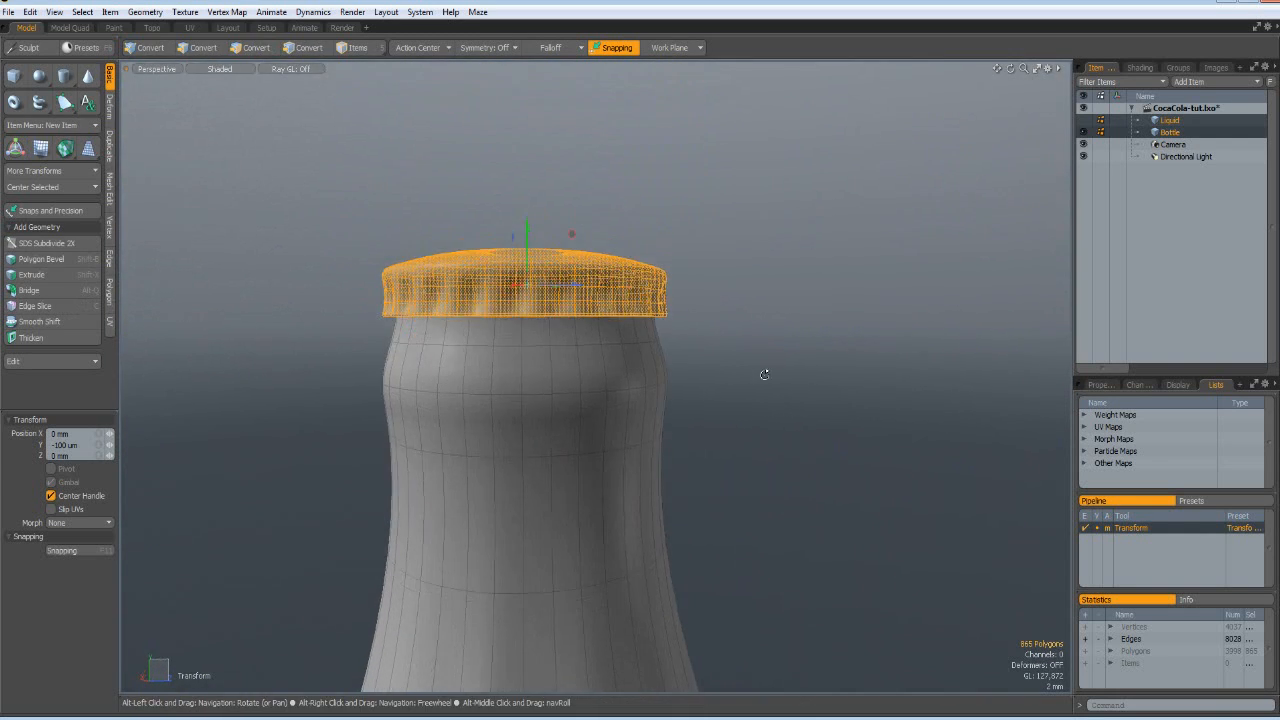
pyautogui.press('r')
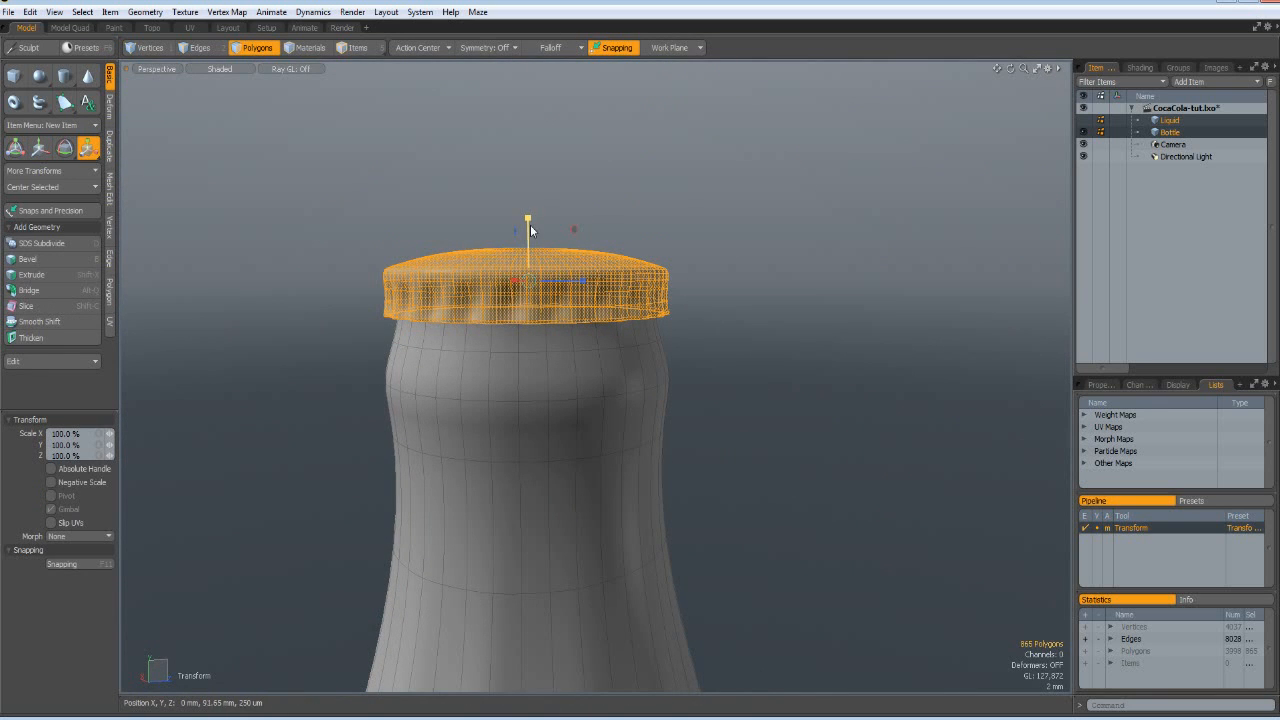
pyautogui.moveTo(527, 217); pyautogui.dragTo(527, 178)
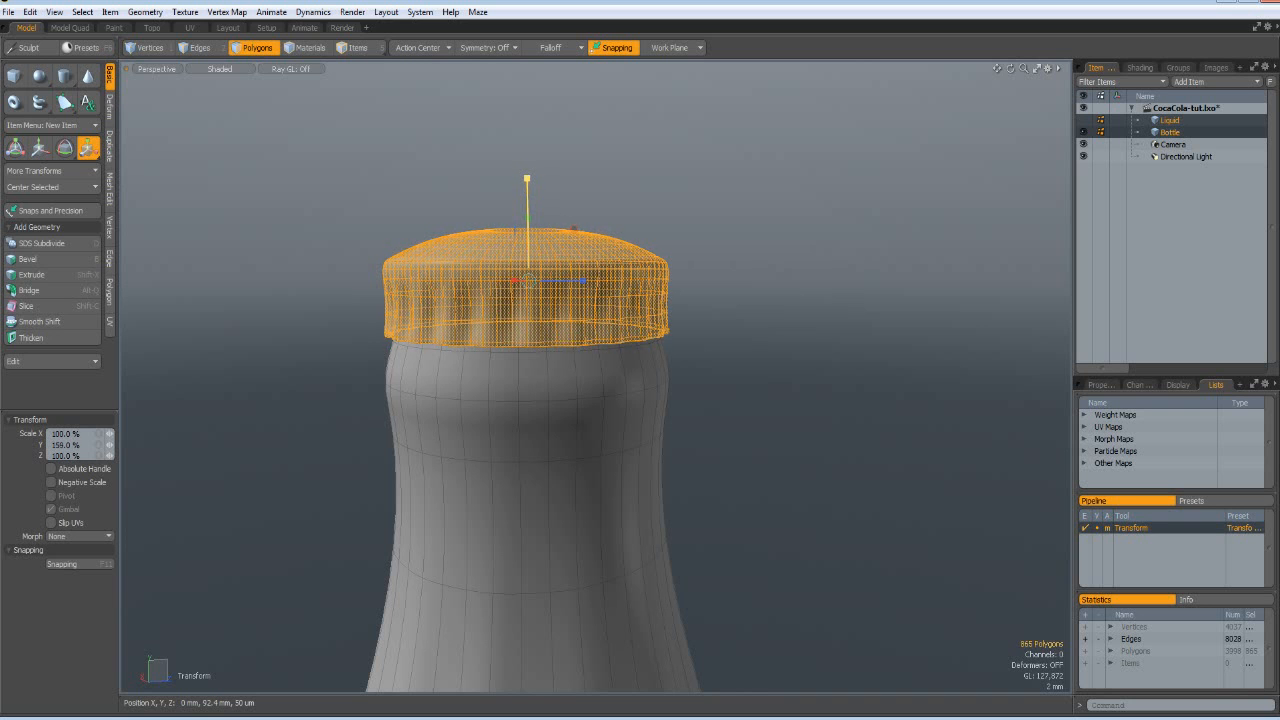
pyautogui.moveTo(771, 409)
pyautogui.keyDown('alt'); pyautogui.mouseDown()
pyautogui.moveTo(722, 386)
pyautogui.moveTo(731, 423)
pyautogui.moveTo(757, 409)
pyautogui.mouseUp(); pyautogui.keyUp('alt')
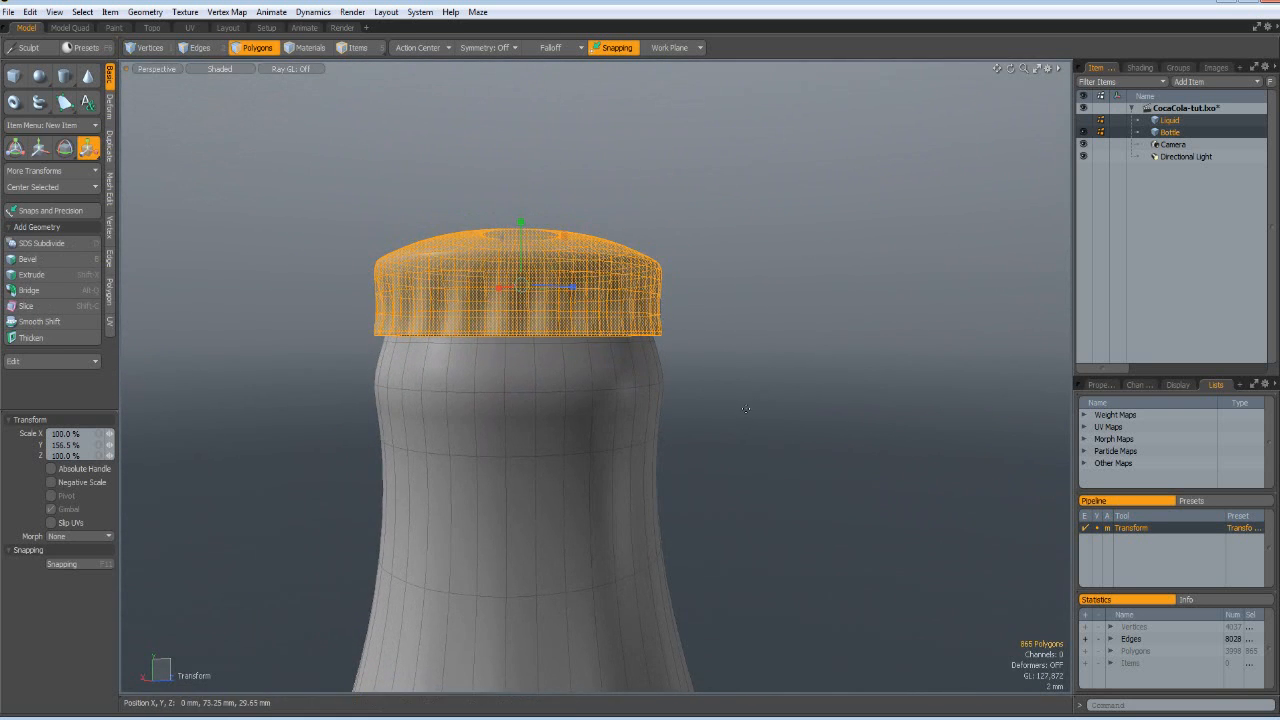
# - Raise the stretched cap slightly on the bottle neck and clear the selection
pyautogui.press('w')
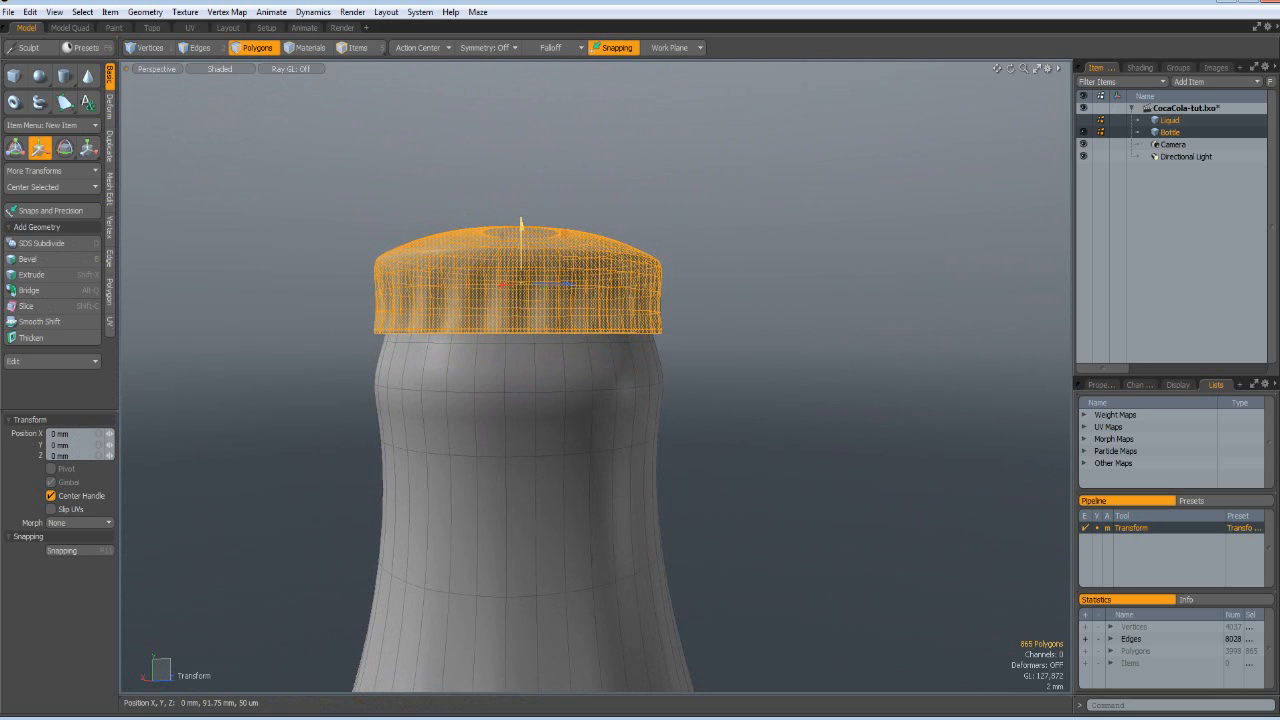
pyautogui.moveTo(521, 228); pyautogui.dragTo(521, 220)
pyautogui.press('space')
pyautogui.click(777, 275)
# - Turn off subdivision, select the polygon loops around the bottle's smooth middle band and assign them the material Label
pyautogui.keyDown('alt'); pyautogui.moveTo(758, 217); pyautogui.dragTo(750, 297); pyautogui.keyUp('alt')
pyautogui.scroll(-4, 751, 298)
pyautogui.scroll(2, 774, 374)
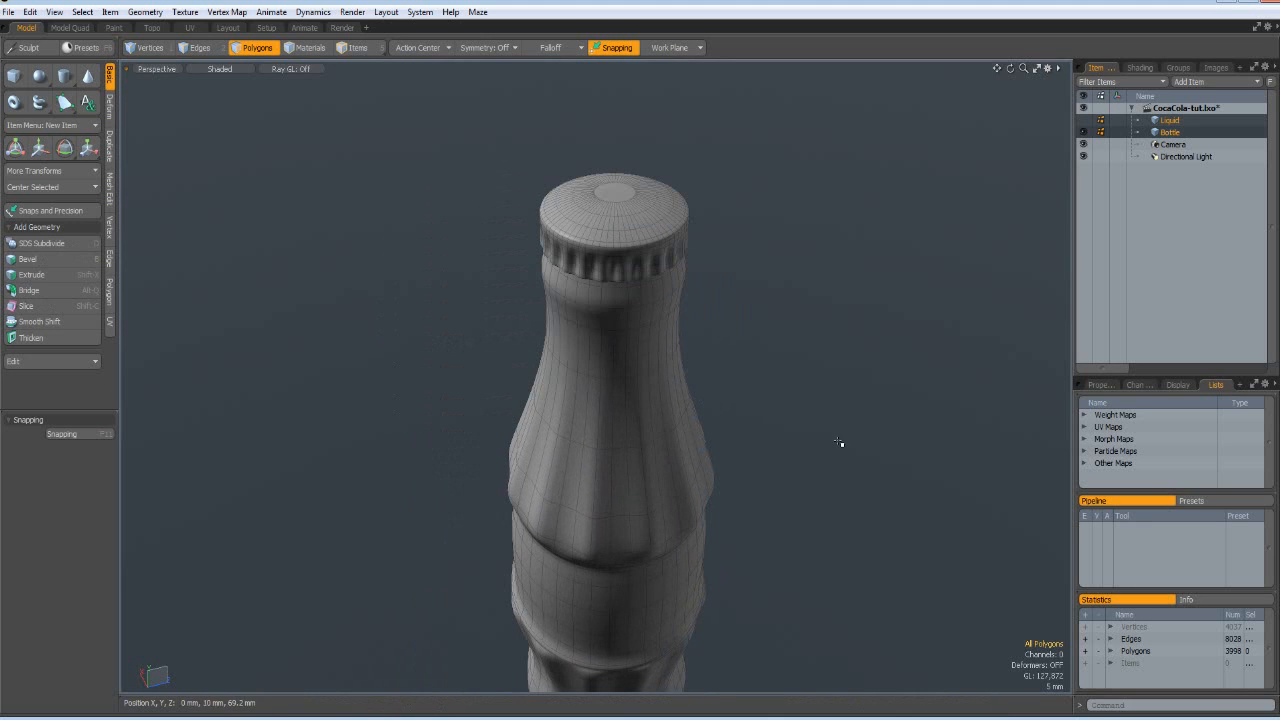
pyautogui.keyDown('alt'); pyautogui.keyDown('shift'); pyautogui.moveTo(755, 562); pyautogui.dragTo(720, 411); pyautogui.keyUp('shift'); pyautogui.keyUp('alt')
pyautogui.keyDown('alt'); pyautogui.moveTo(727, 580); pyautogui.dragTo(763, 465); pyautogui.keyUp('alt')
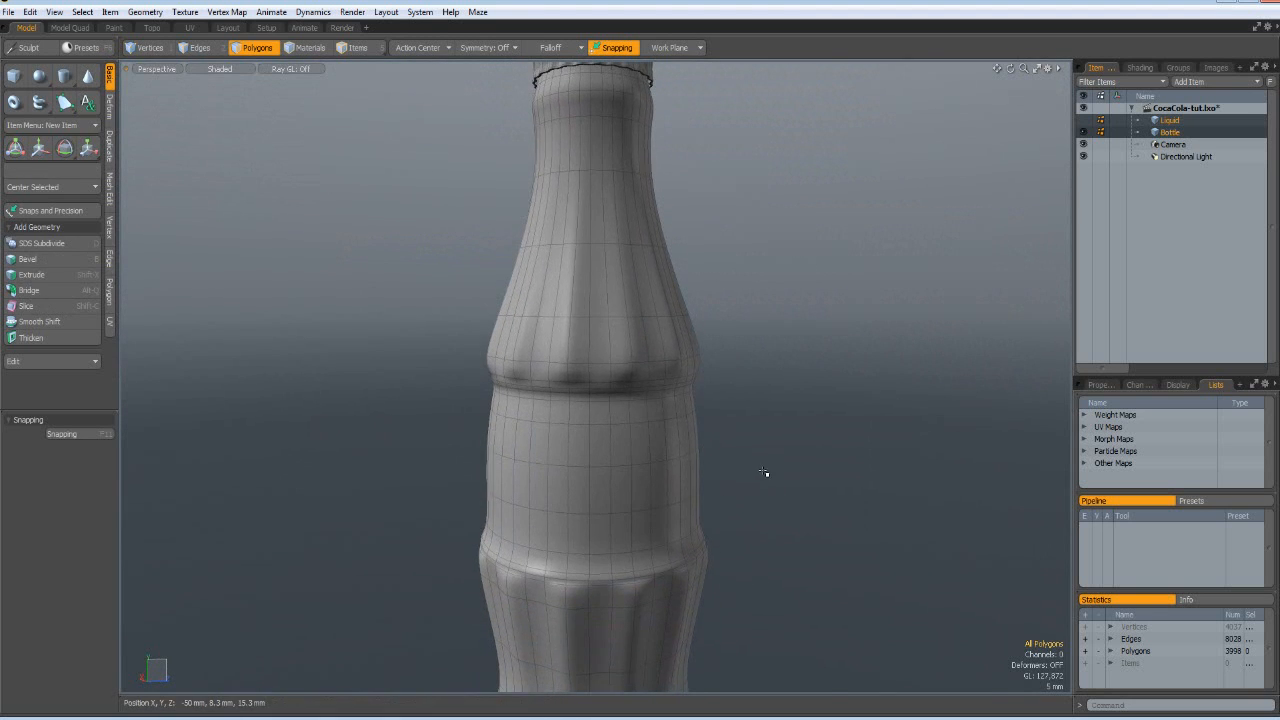
pyautogui.press('Tab')
pyautogui.moveTo(590, 418); pyautogui.dragTo(582, 530)
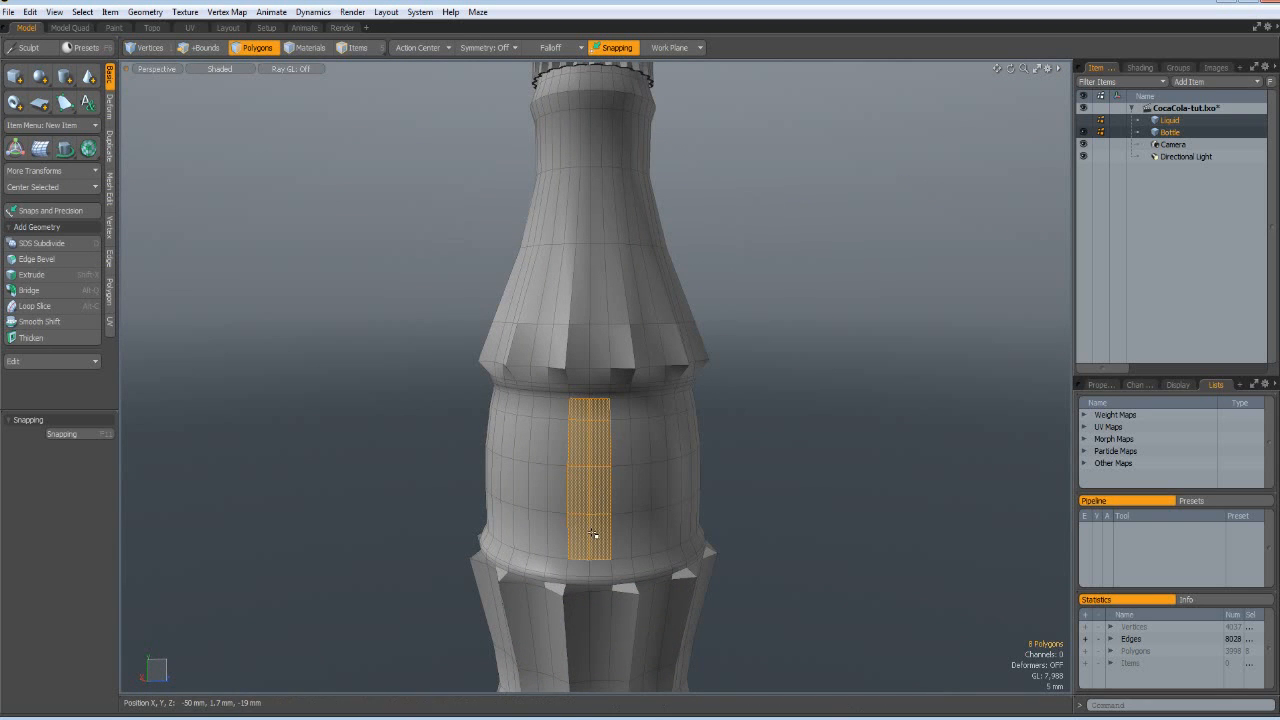
pyautogui.press('l')
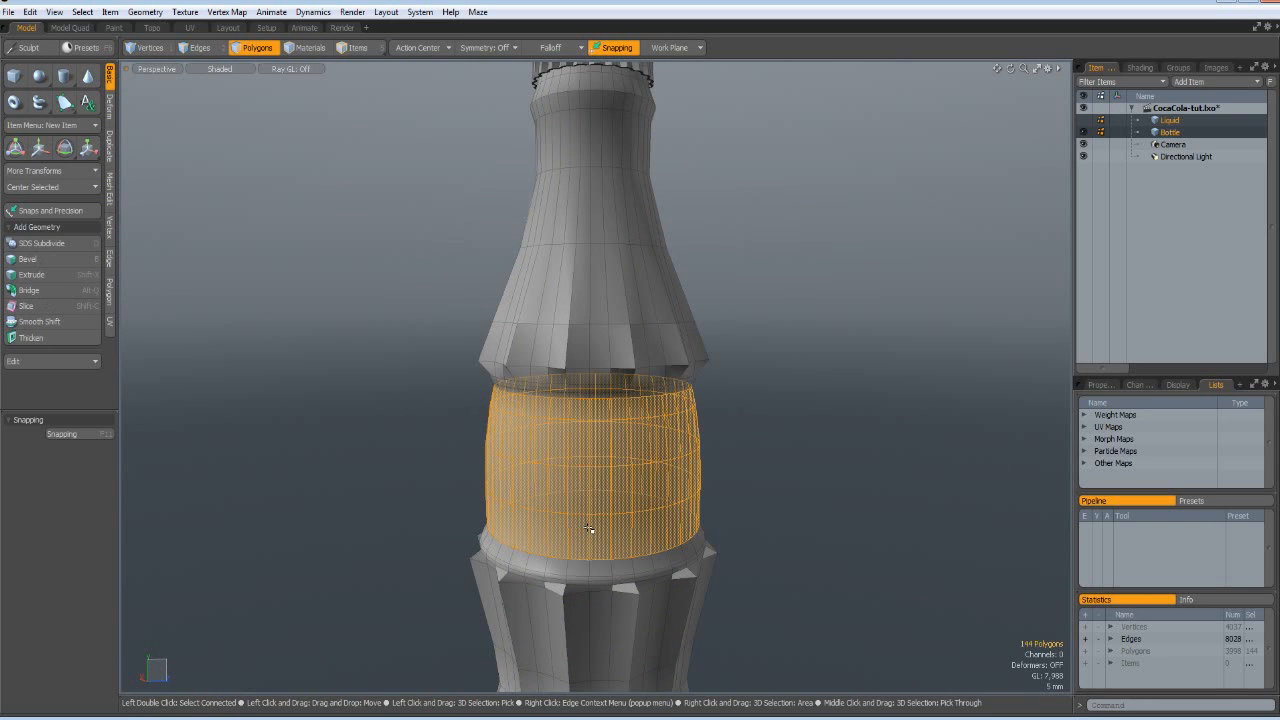
pyautogui.press('m')
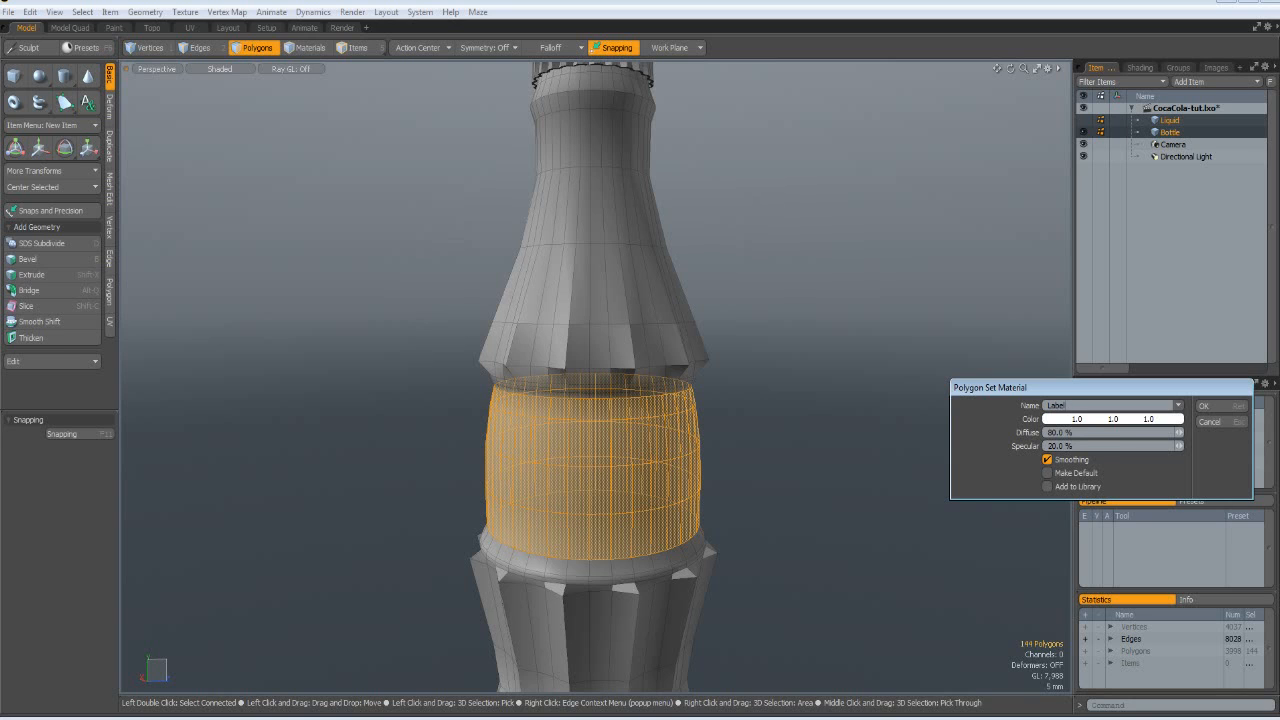
pyautogui.press('Return')
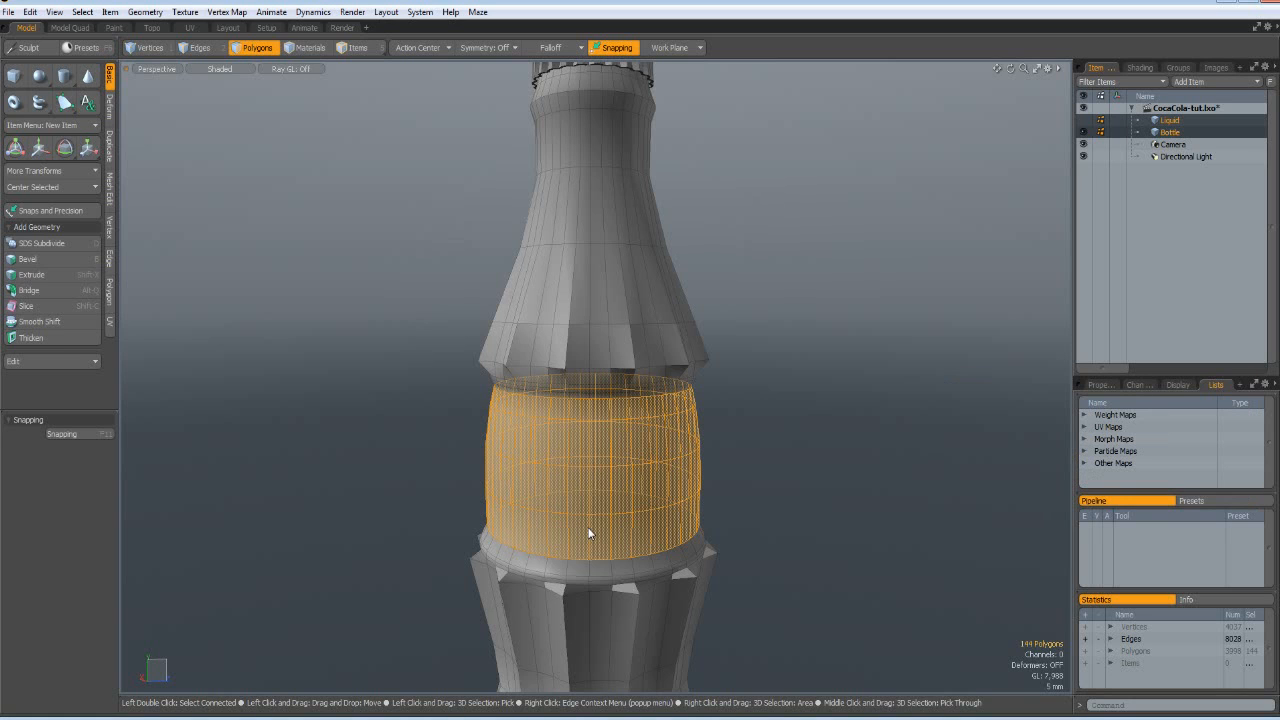
# - Clear the selection, switch to the front view and add a plane as a new mesh item
pyautogui.click(846, 461)
pyautogui.scroll(-3, 846, 461)
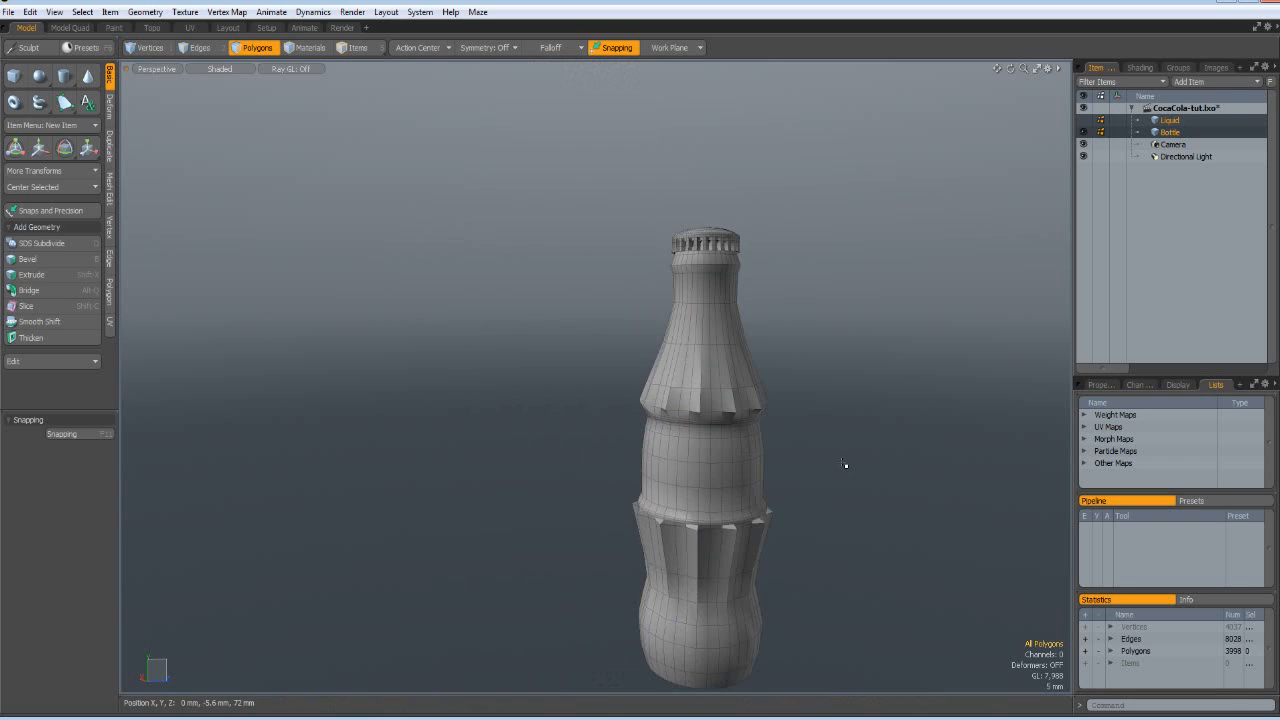
pyautogui.keyDown('alt'); pyautogui.keyDown('shift'); pyautogui.moveTo(836, 550); pyautogui.dragTo(726, 415); pyautogui.keyUp('shift'); pyautogui.keyUp('alt')
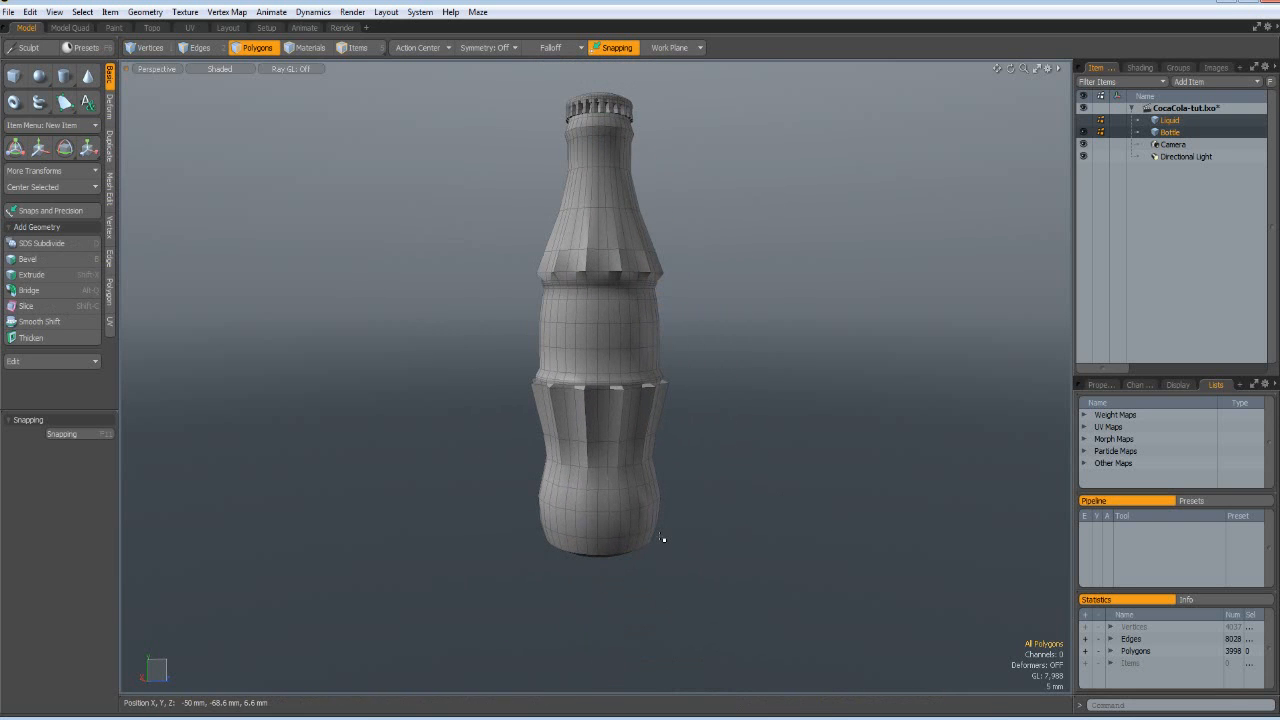
pyautogui.press('KP_2')
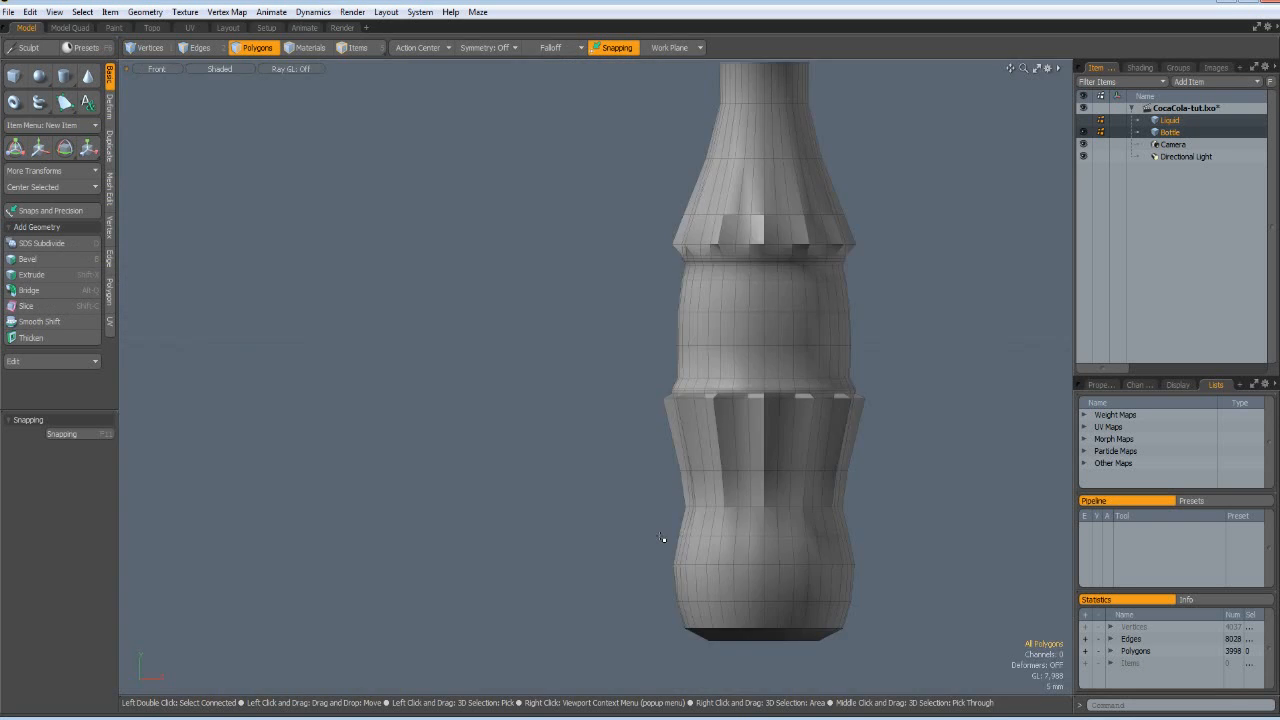
pyautogui.keyDown('alt'); pyautogui.moveTo(704, 510); pyautogui.dragTo(449, 508); pyautogui.keyUp('alt')
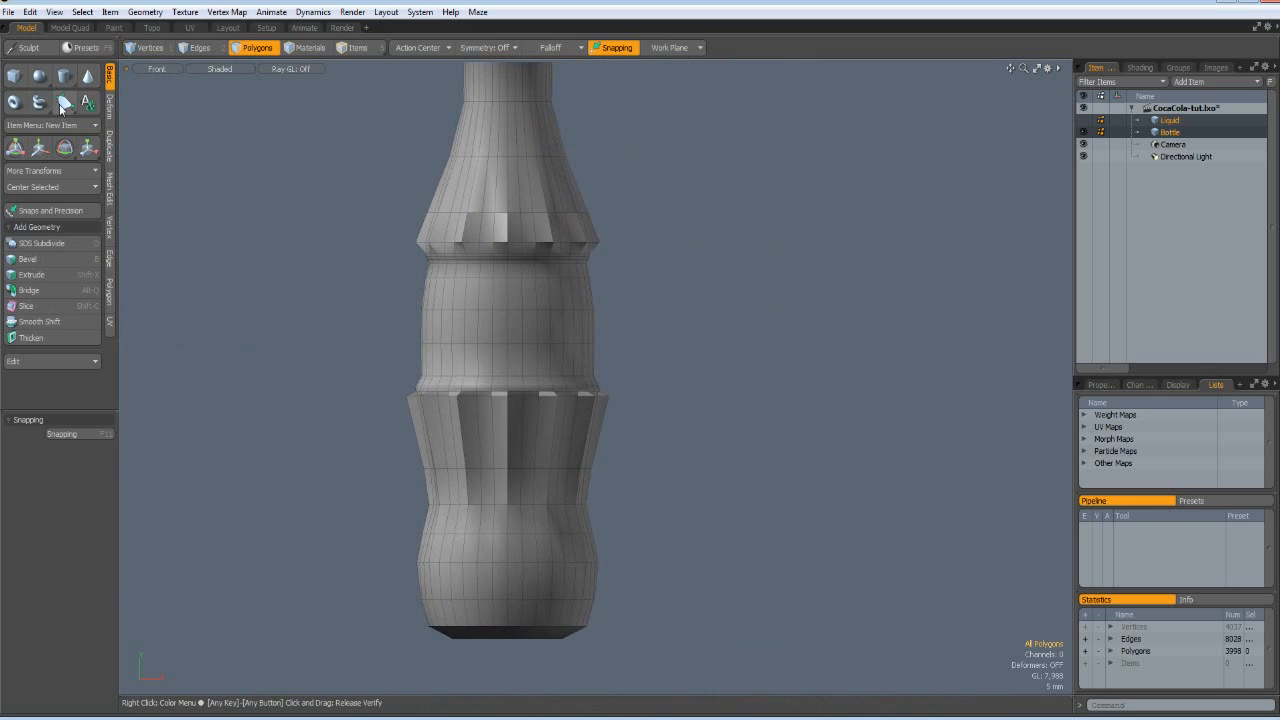
pyautogui.click(64, 102)
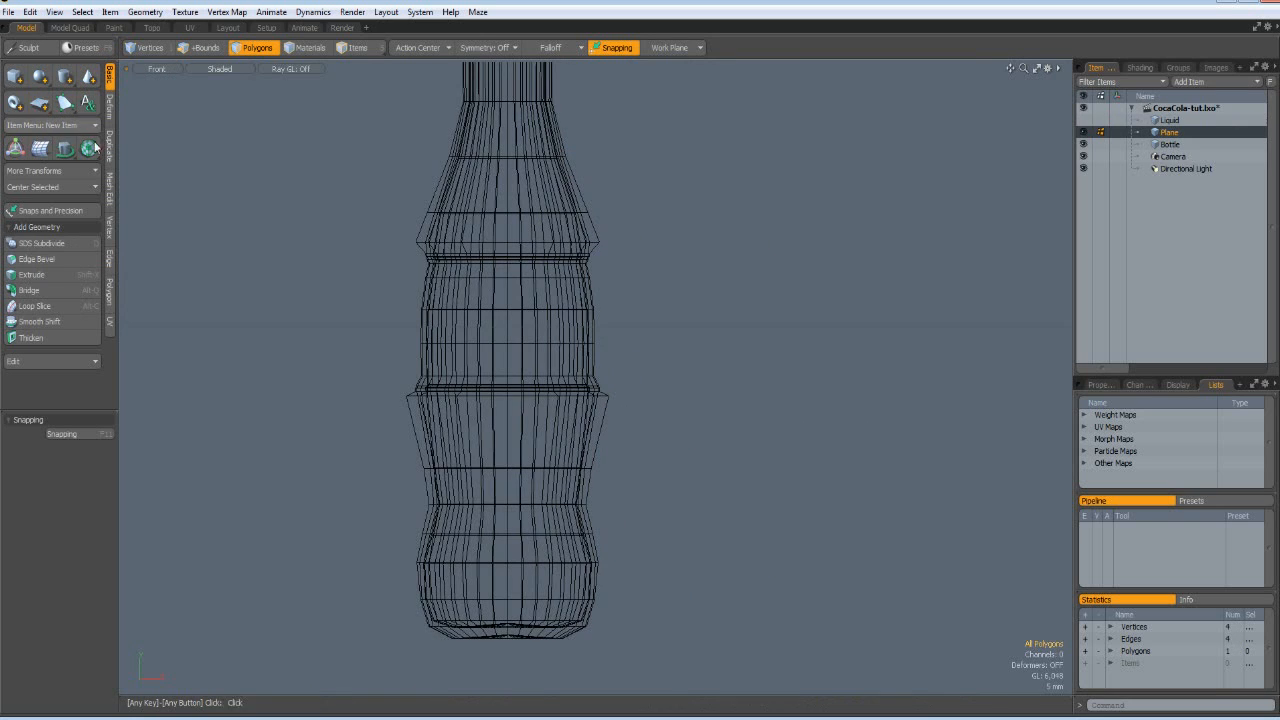
# - Move the plane down 87.2 mm in Y to the bottle's base and assign it the material Plane
pyautogui.press('w')
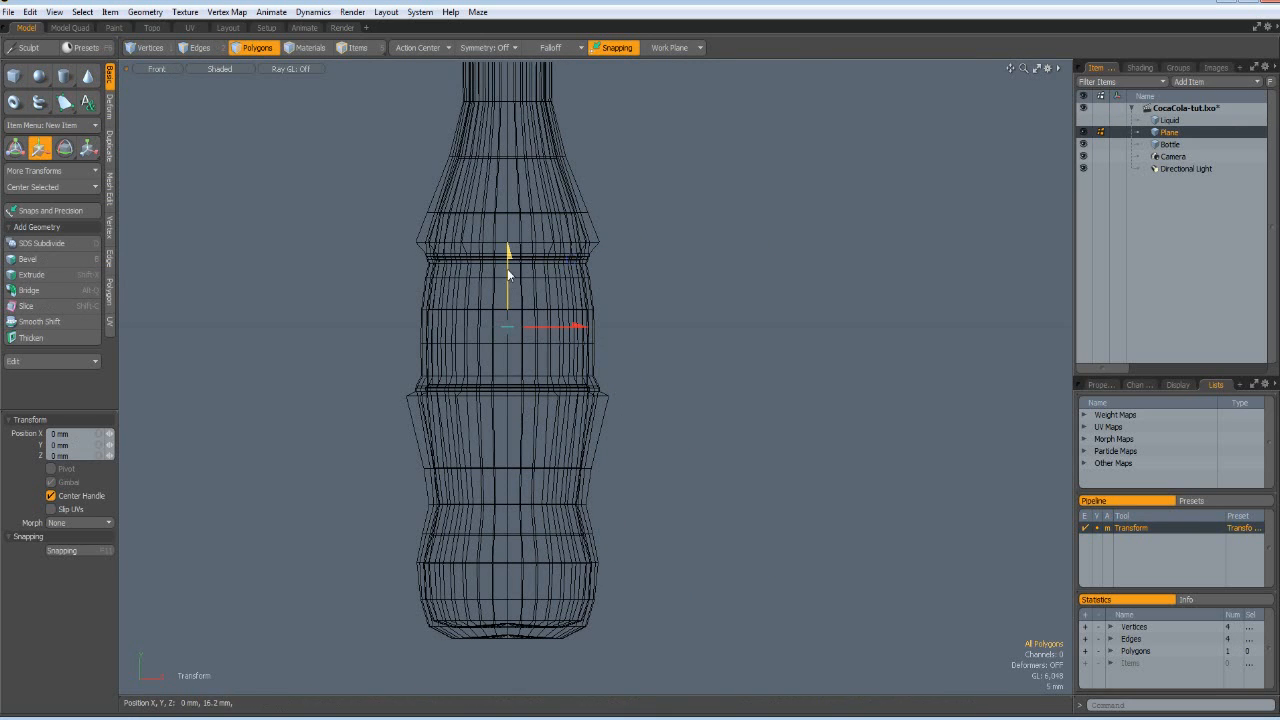
pyautogui.moveTo(507, 253); pyautogui.dragTo(507, 638)
pyautogui.press('m')
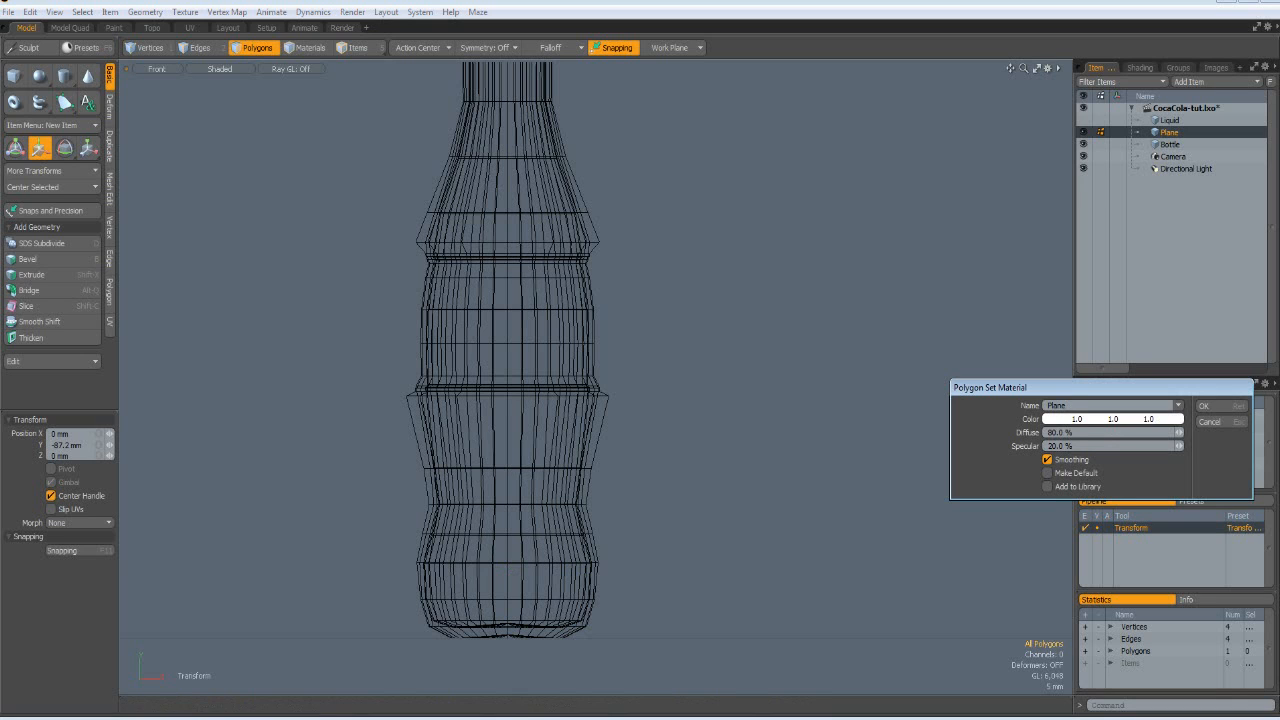
pyautogui.press('Return')
# - Scale the plane uniformly to 10000% in X, Y and Z
pyautogui.press('r')
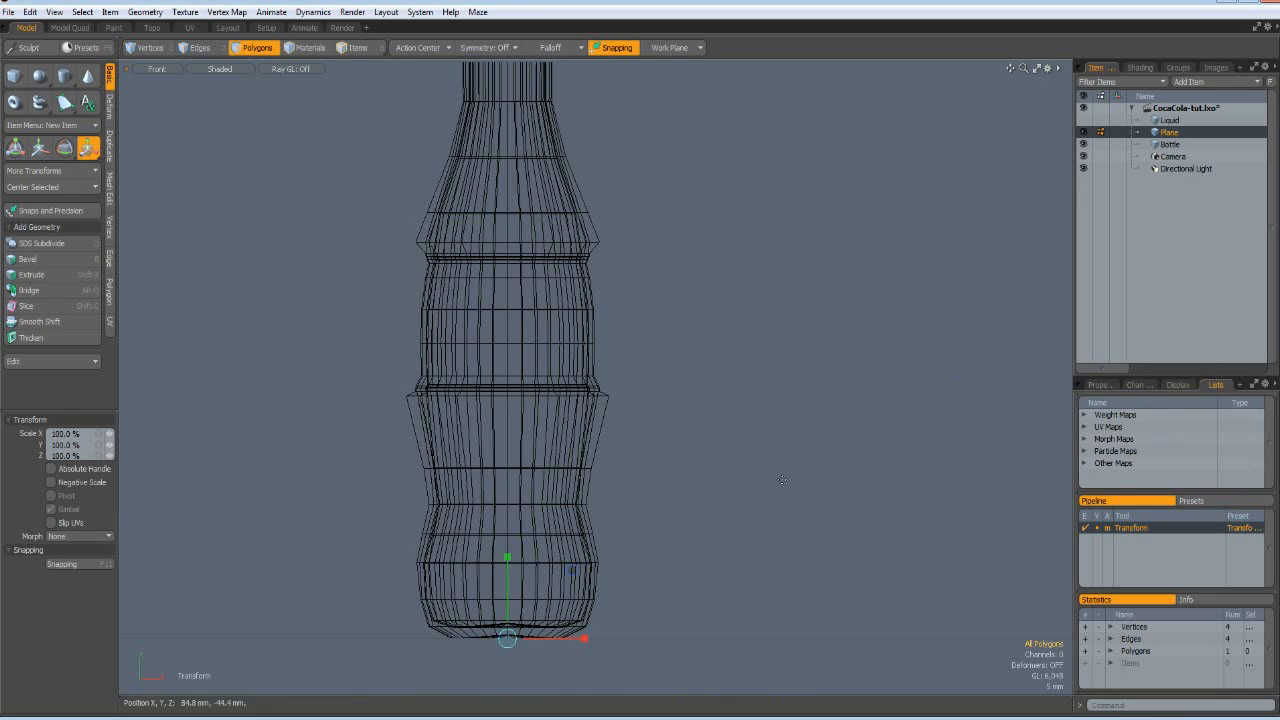
pyautogui.click(98, 436)
pyautogui.scroll(-2, 699, 353)
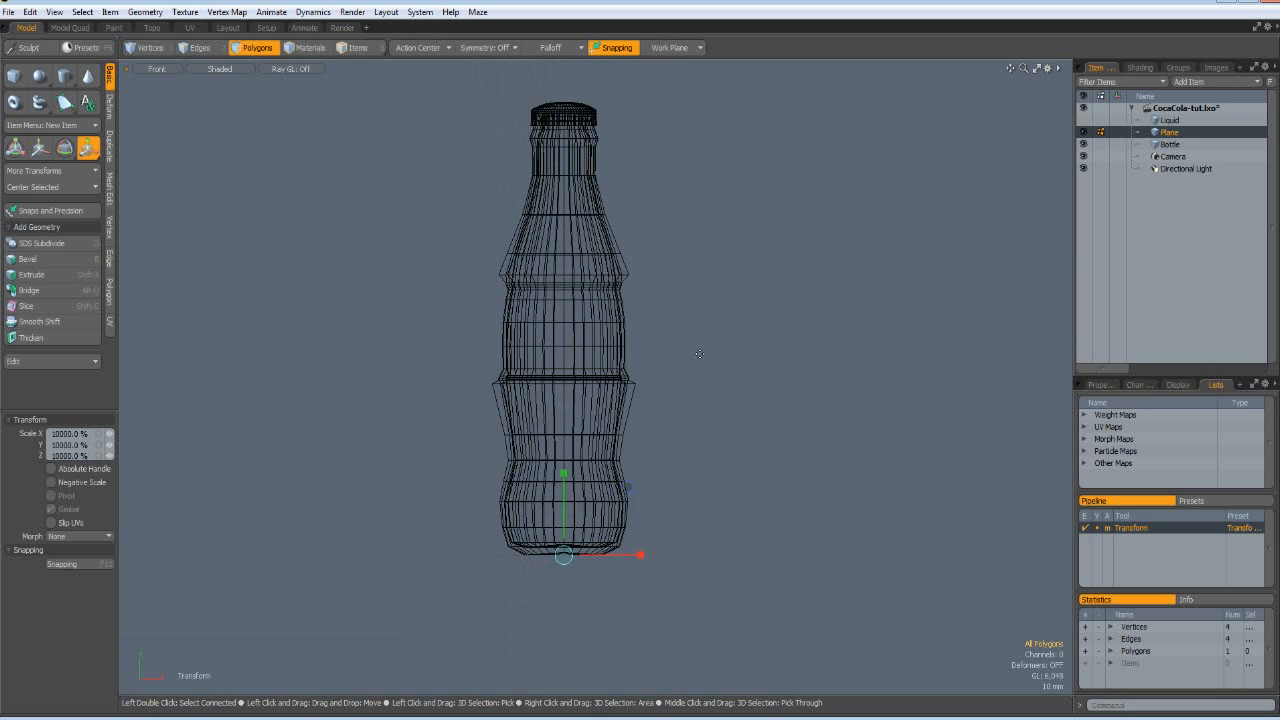
pyautogui.keyDown('alt'); pyautogui.keyDown('shift'); pyautogui.moveTo(699, 353); pyautogui.dragTo(688, 378); pyautogui.keyUp('shift'); pyautogui.keyUp('alt')
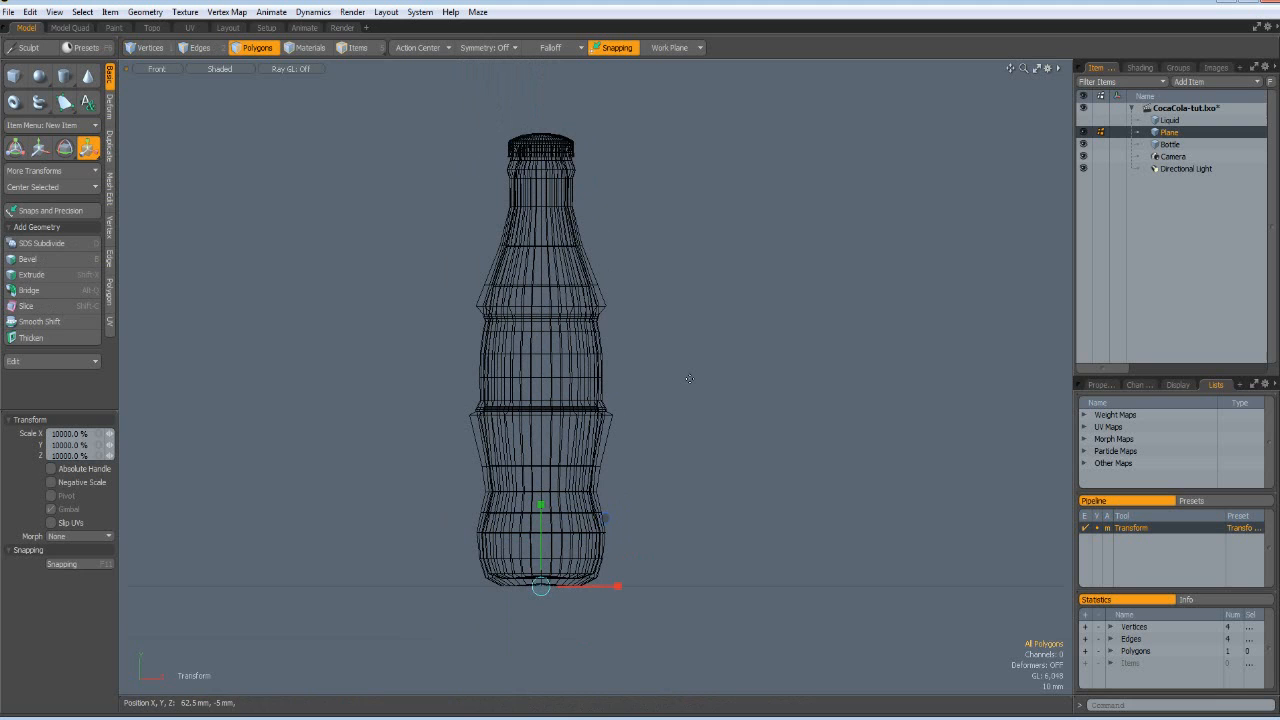
# - Hide the plane in the render layout, select Liquid and Bottle, and frame them in the preview with subdivision on
pyautogui.click(342, 27)
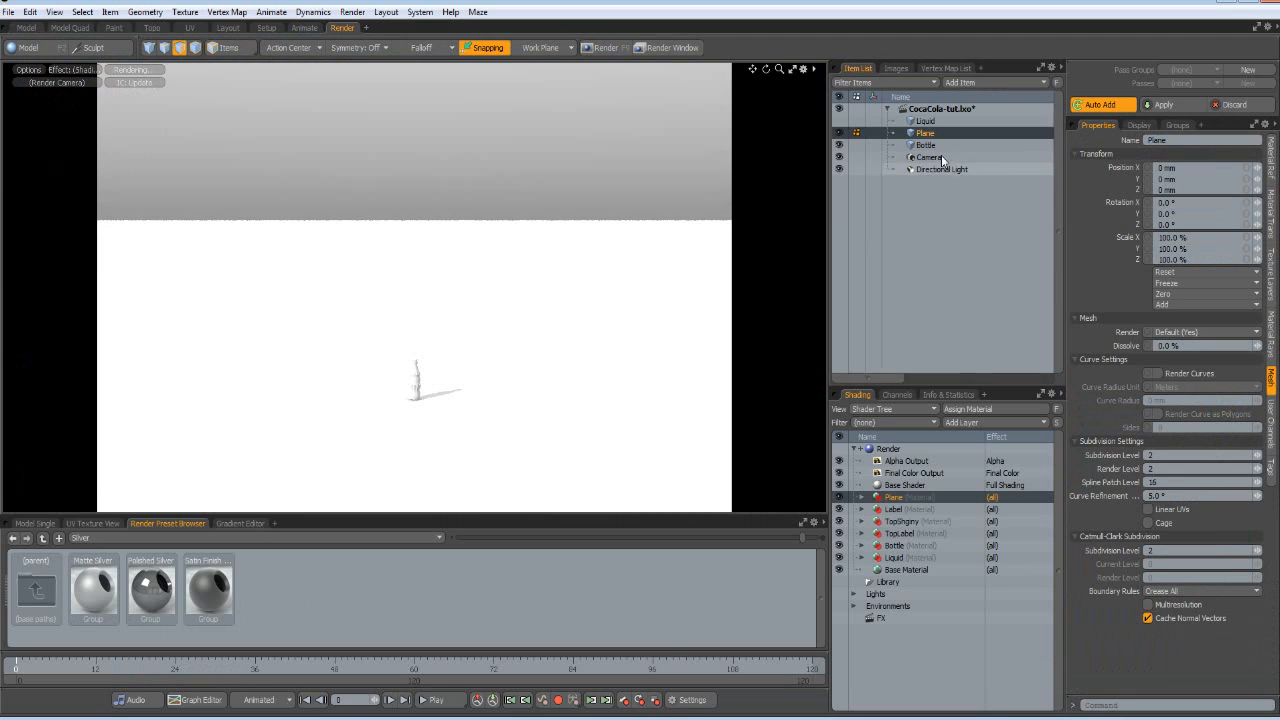
pyautogui.click(839, 133)
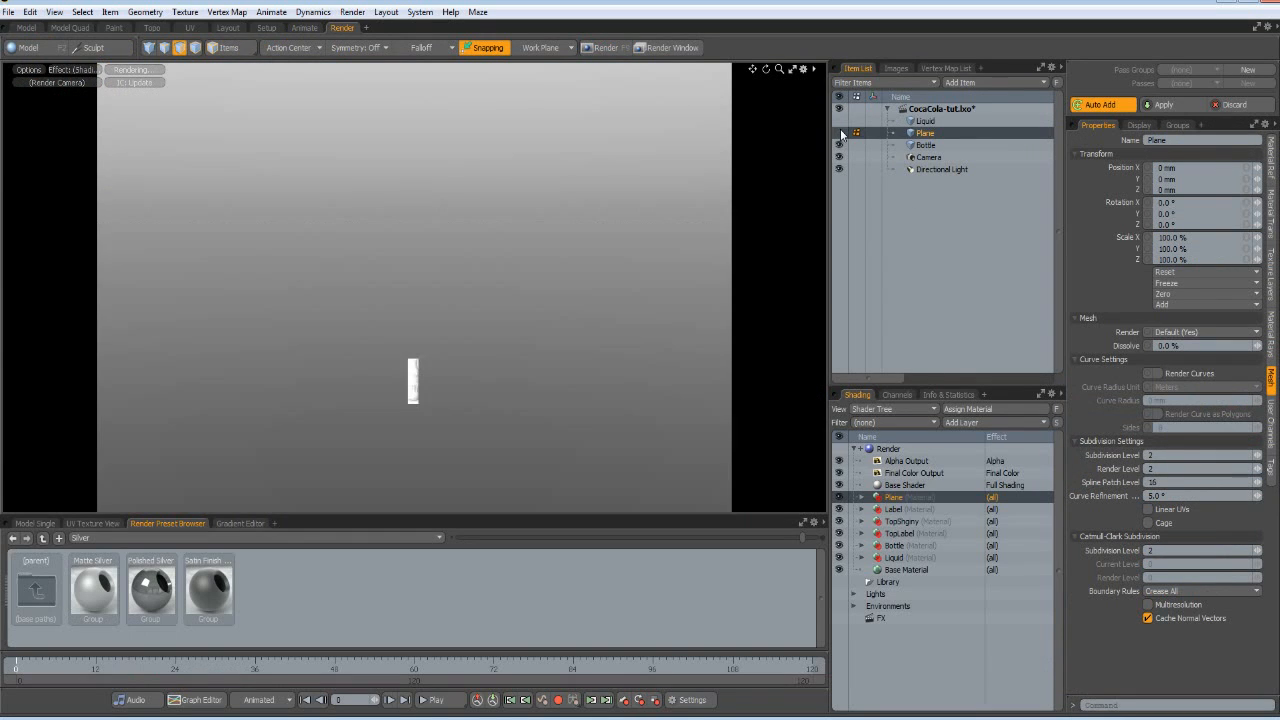
pyautogui.press('[')
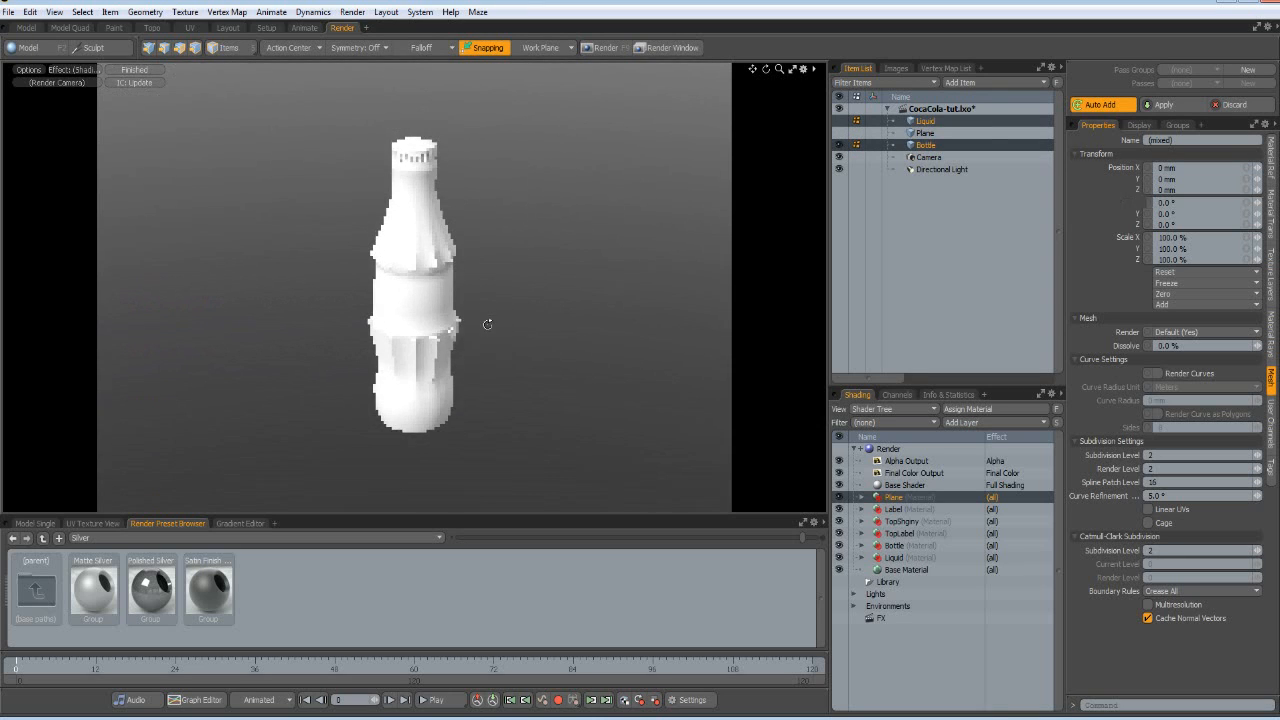
pyautogui.scroll(3, 424, 327)
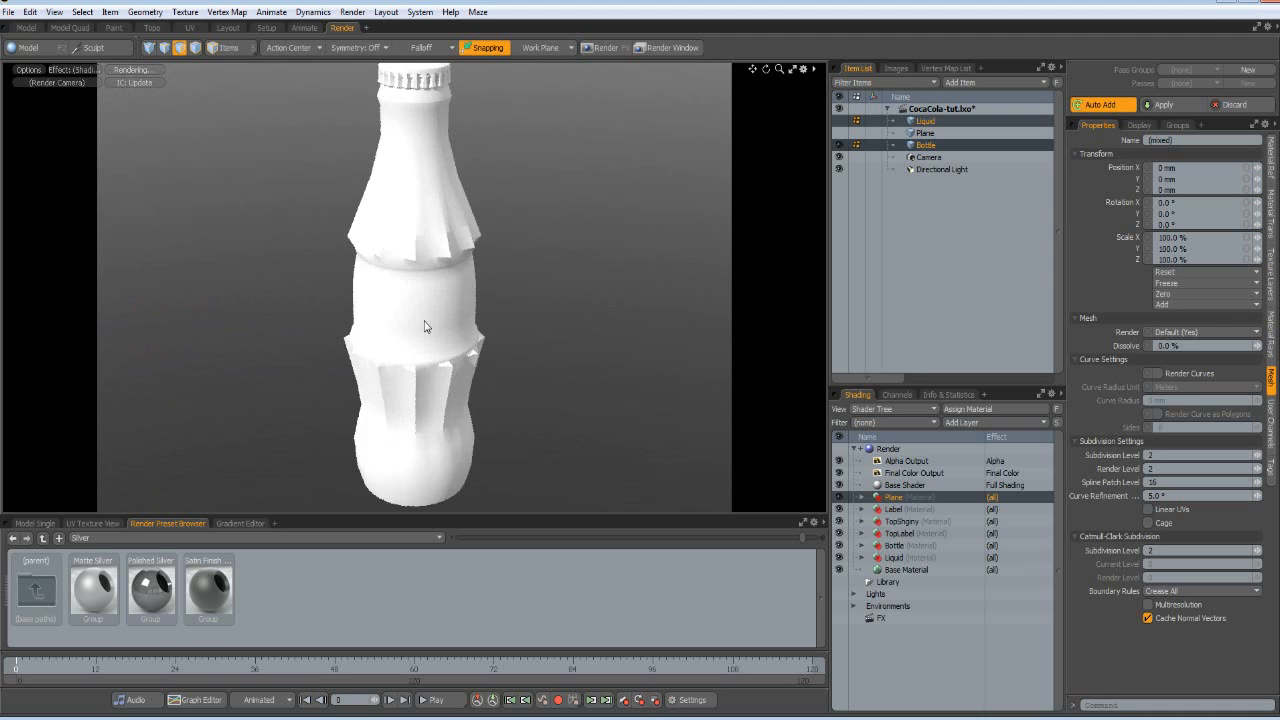
pyautogui.scroll(-1, 424, 327)
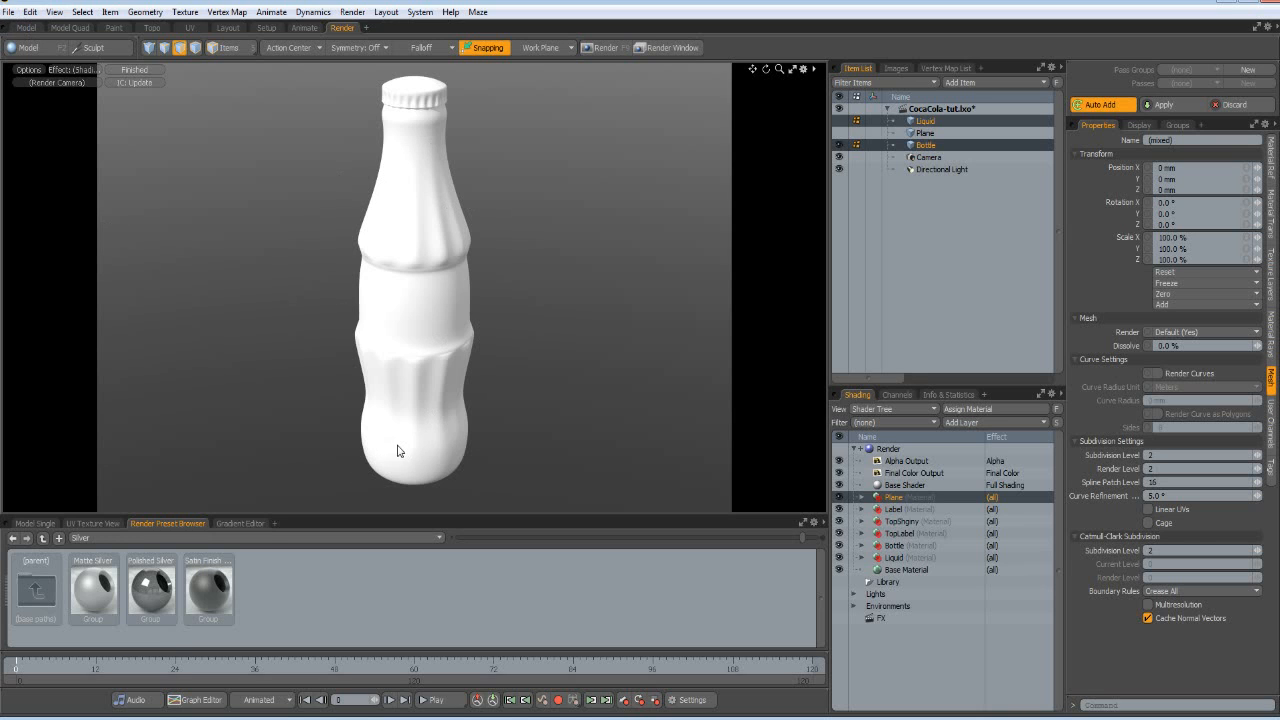
# - Return to the modelling layout and examine the polygon statistics by type for the Liquid and Bottle meshes
pyautogui.click(27, 28)
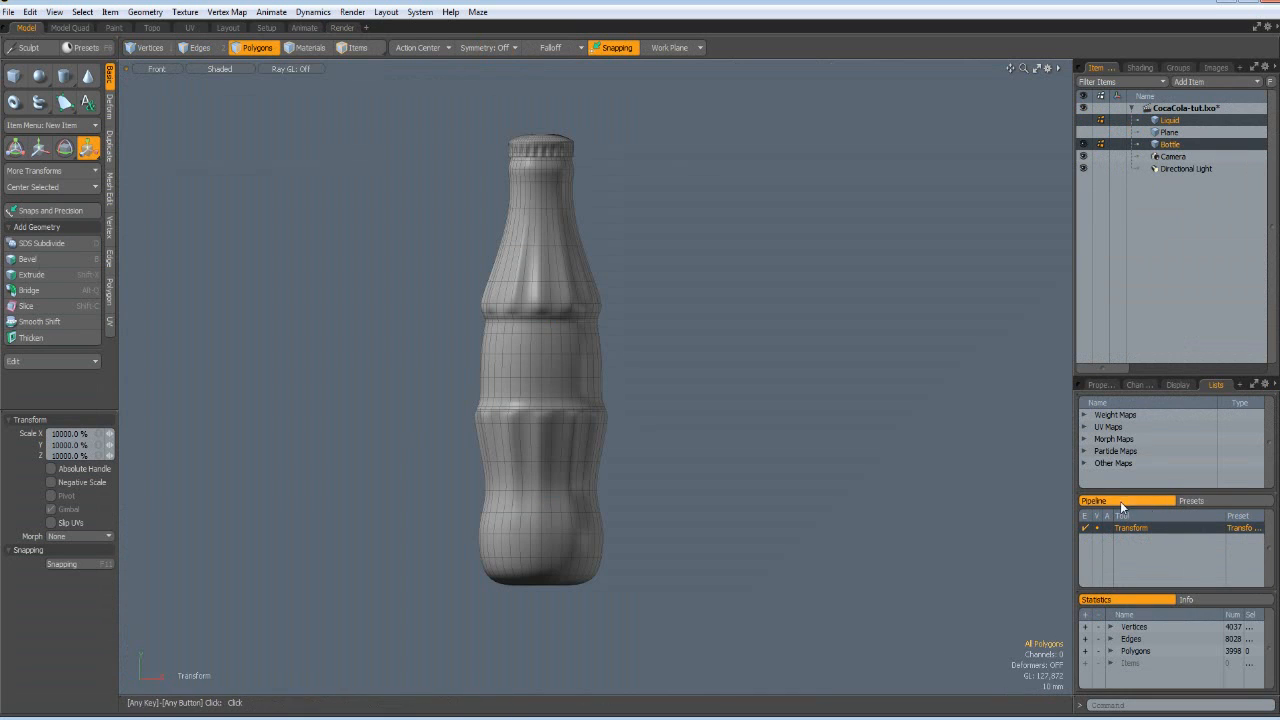
pyautogui.click(1109, 650)
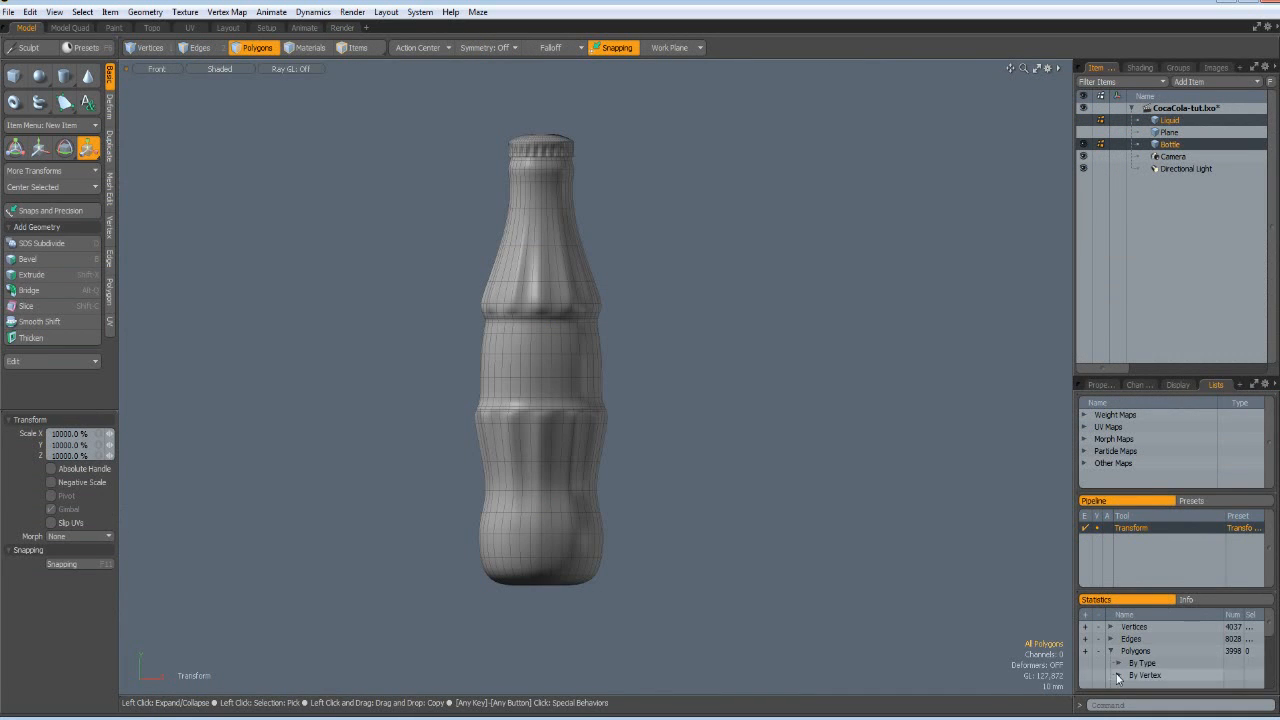
pyautogui.click(1116, 663)
pyautogui.scroll(-3, 1116, 663)
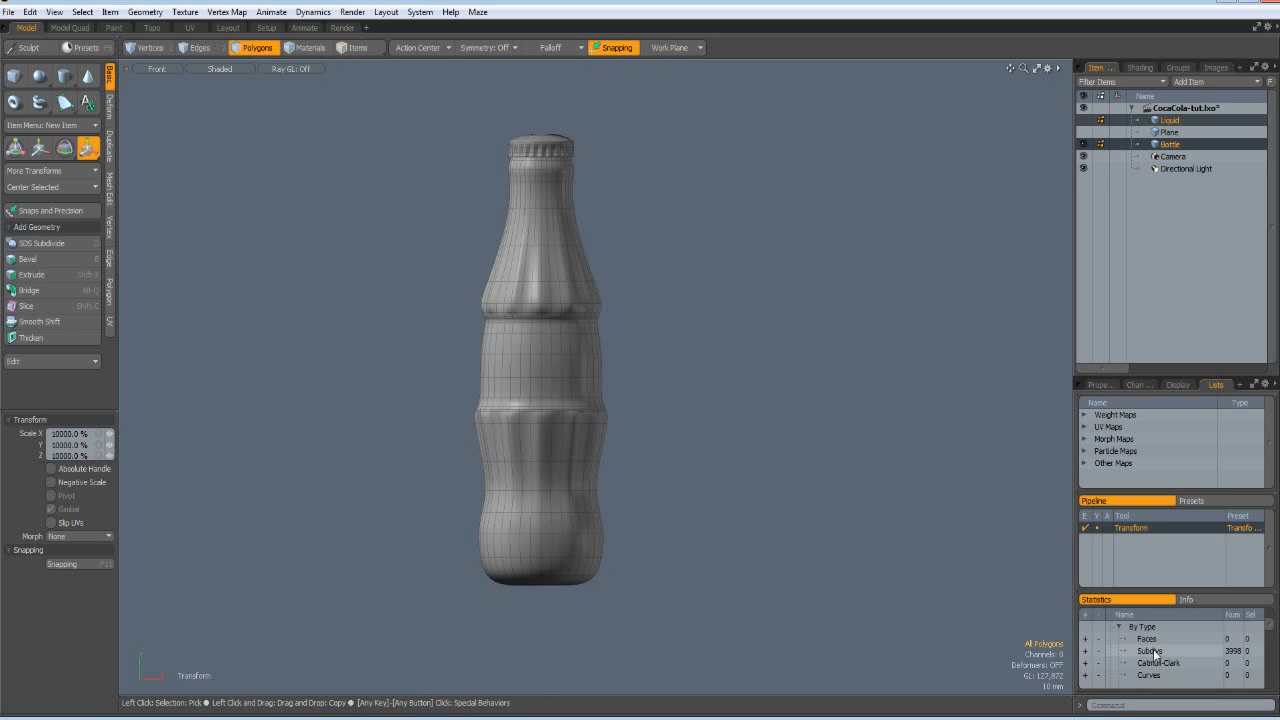
# - Select the cap's polygons, toggle their subdivision off and back on, and clear the selection
pyautogui.press('q')
pyautogui.doubleClick(541, 146)
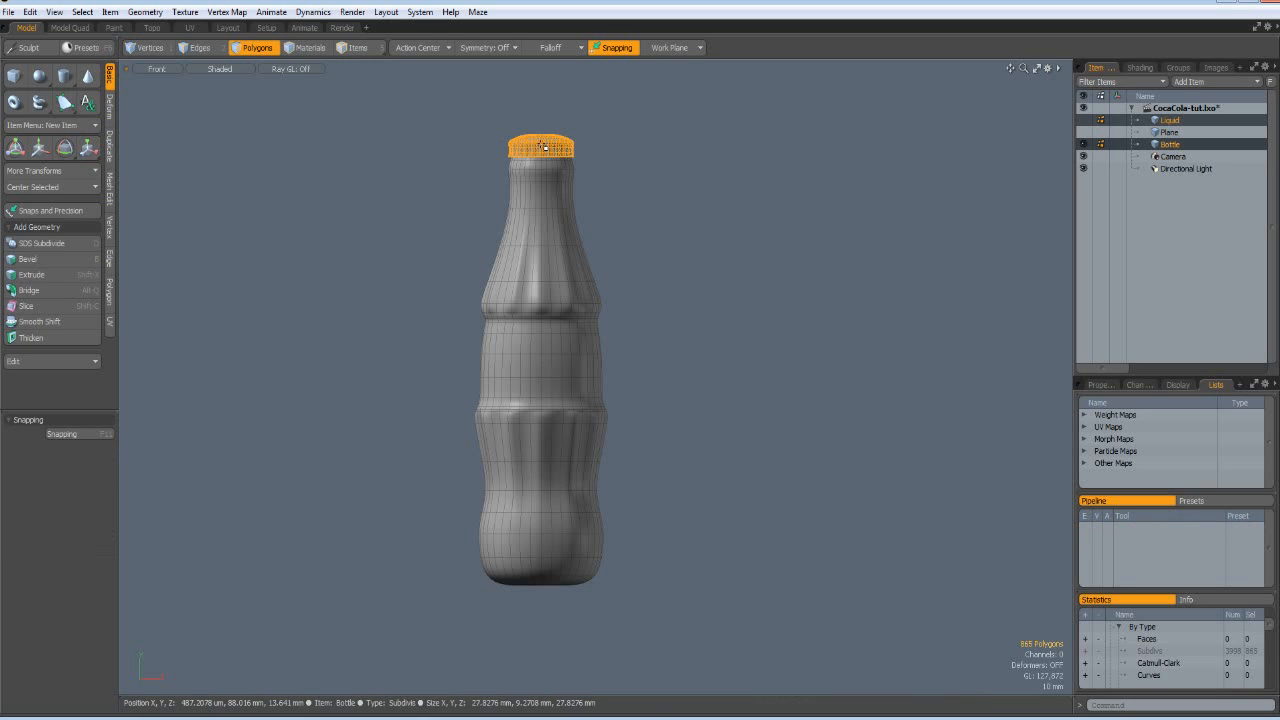
pyautogui.press('Tab')
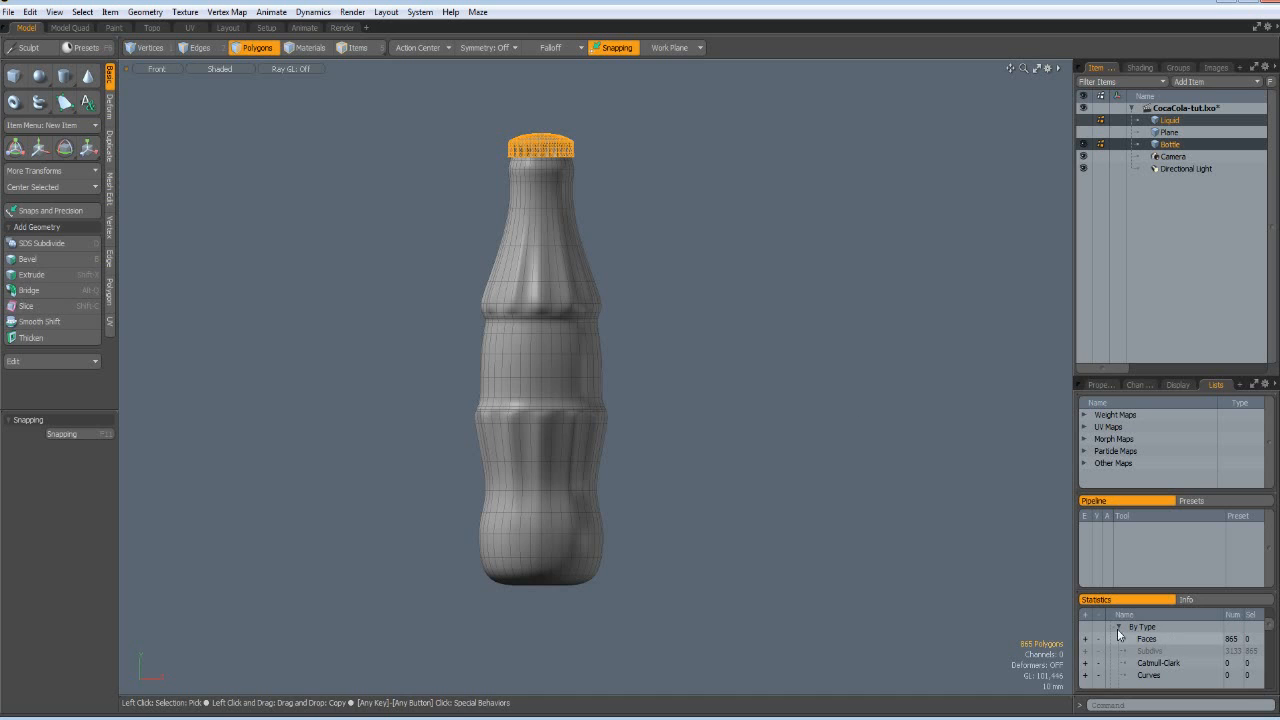
pyautogui.press('Tab')
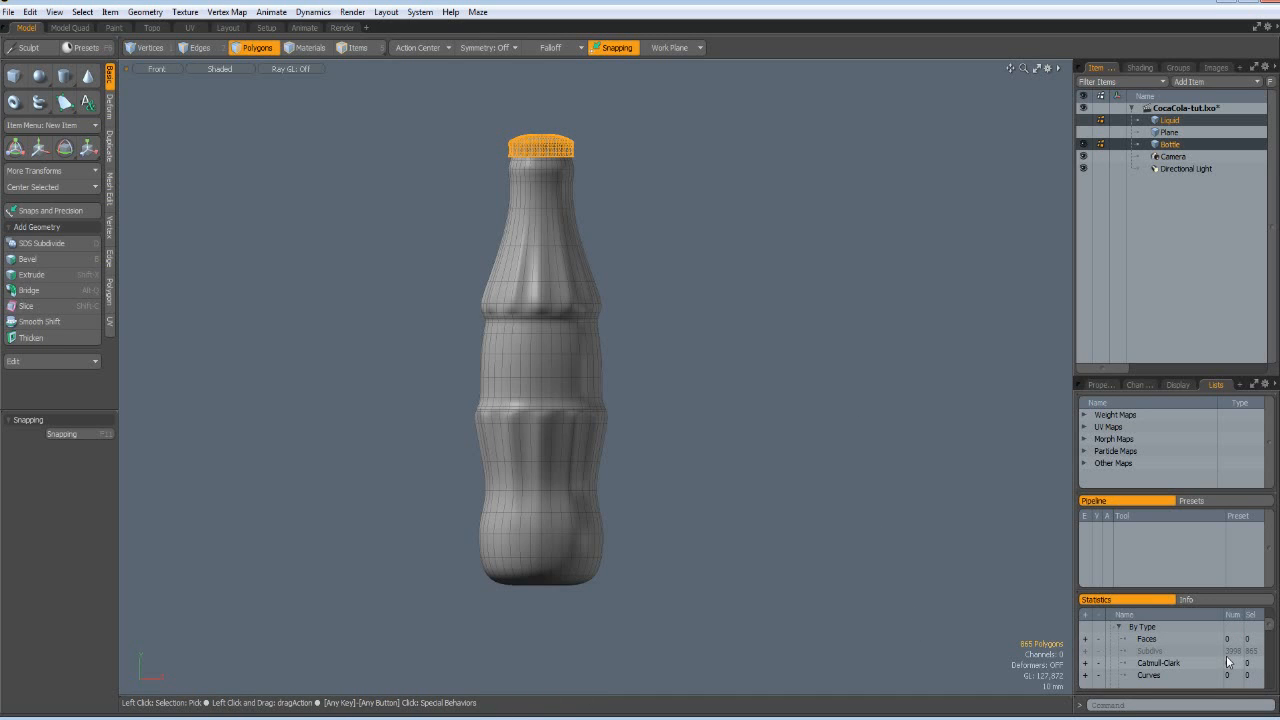
pyautogui.click(722, 360)
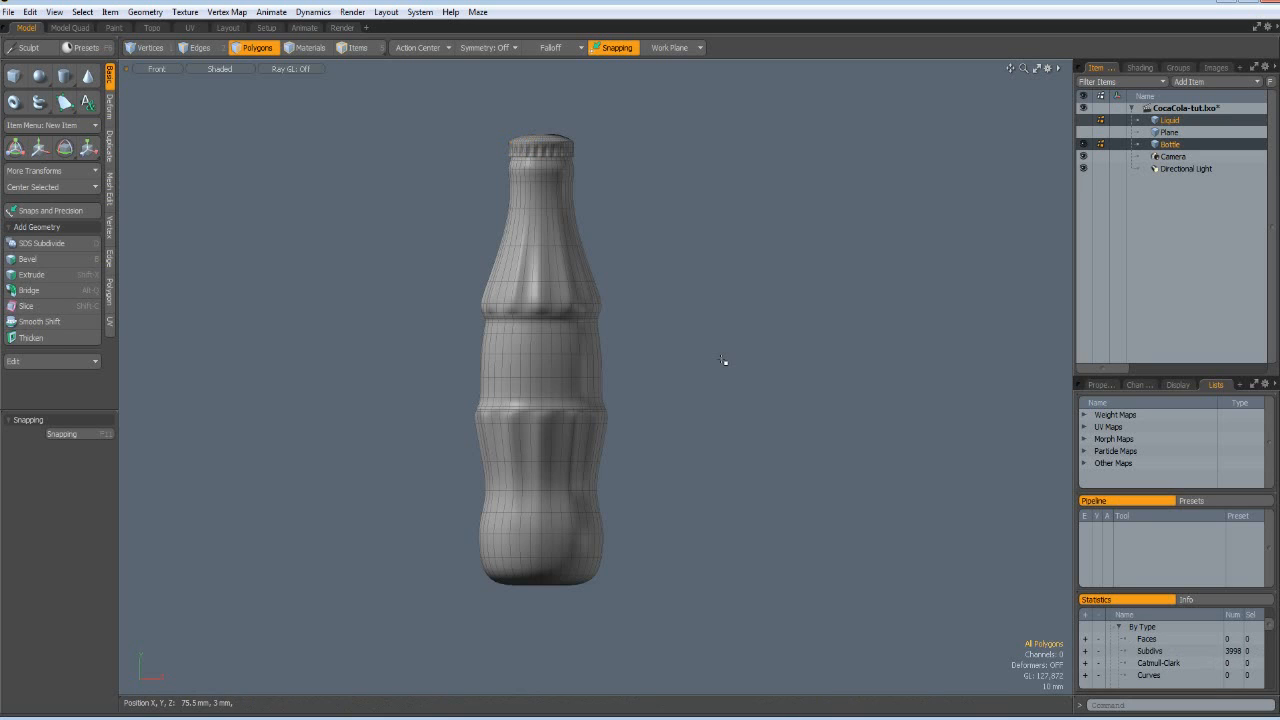
# - Show the Liquid and Plane items in the render layout and apply the Polished Silver preset to the cap's TopShginy material
pyautogui.click(341, 28)
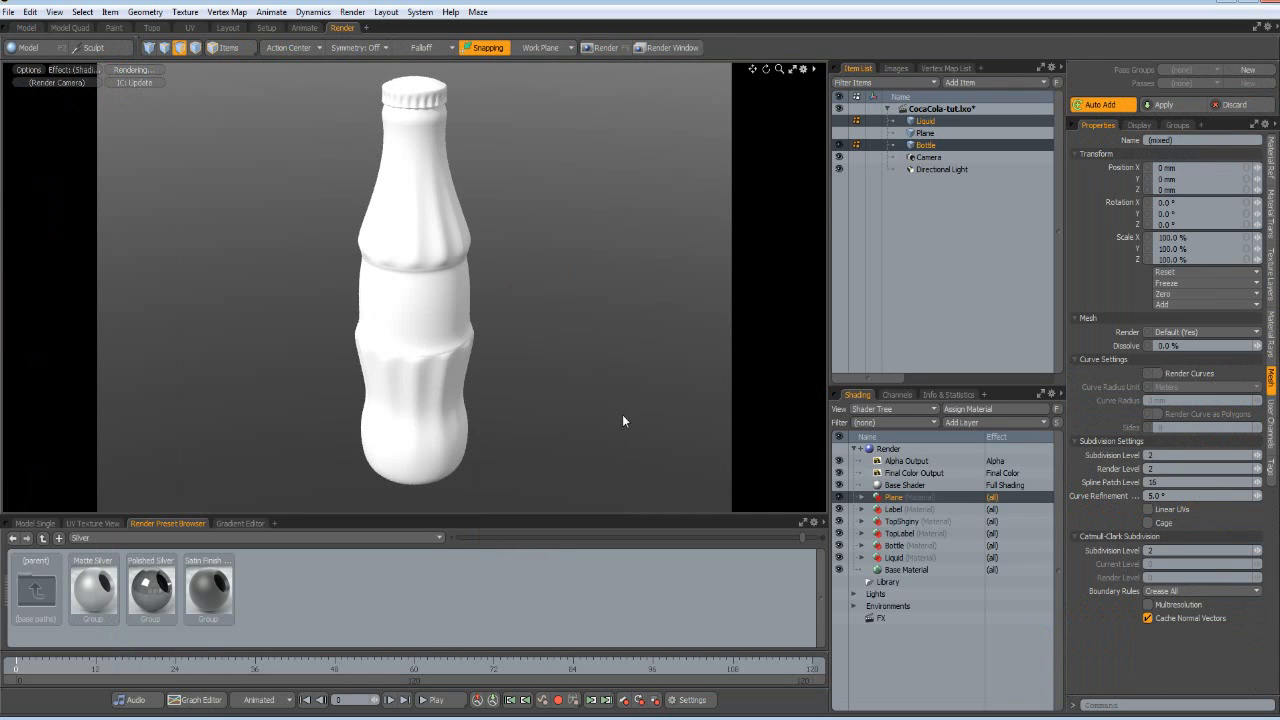
pyautogui.click(838, 122)
pyautogui.click(838, 133)
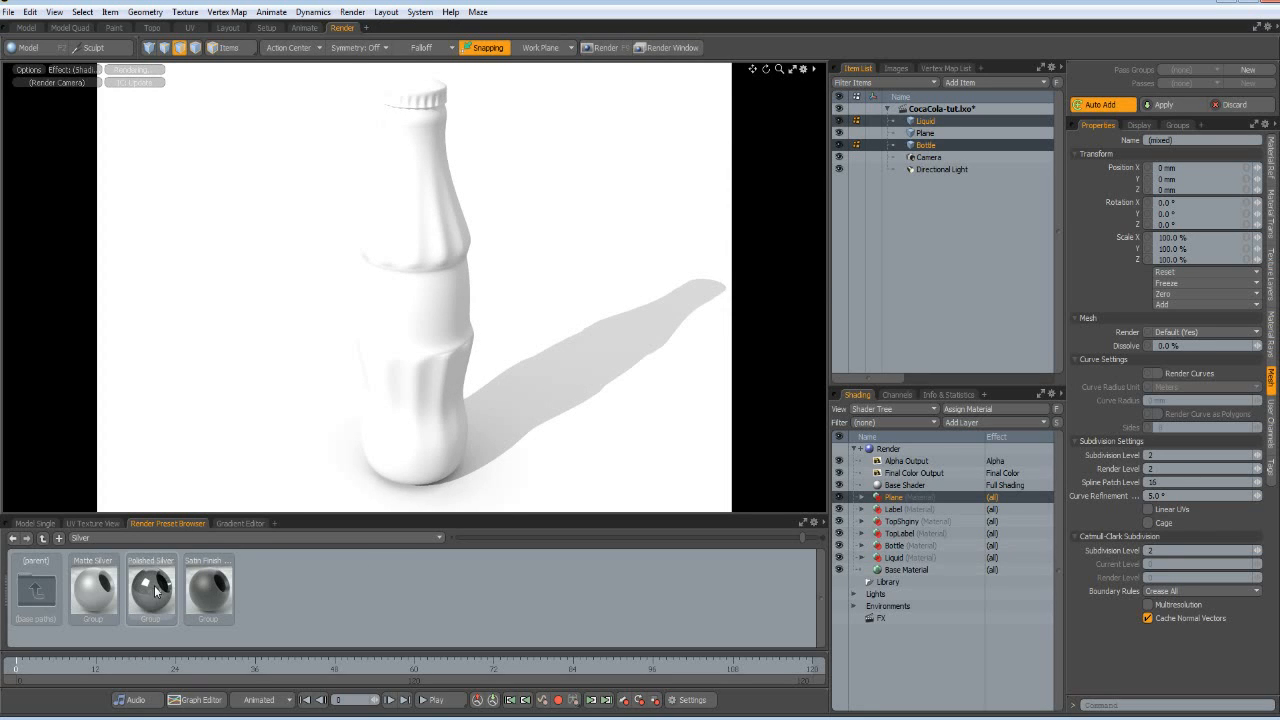
pyautogui.moveTo(155, 590); pyautogui.dragTo(915, 526)
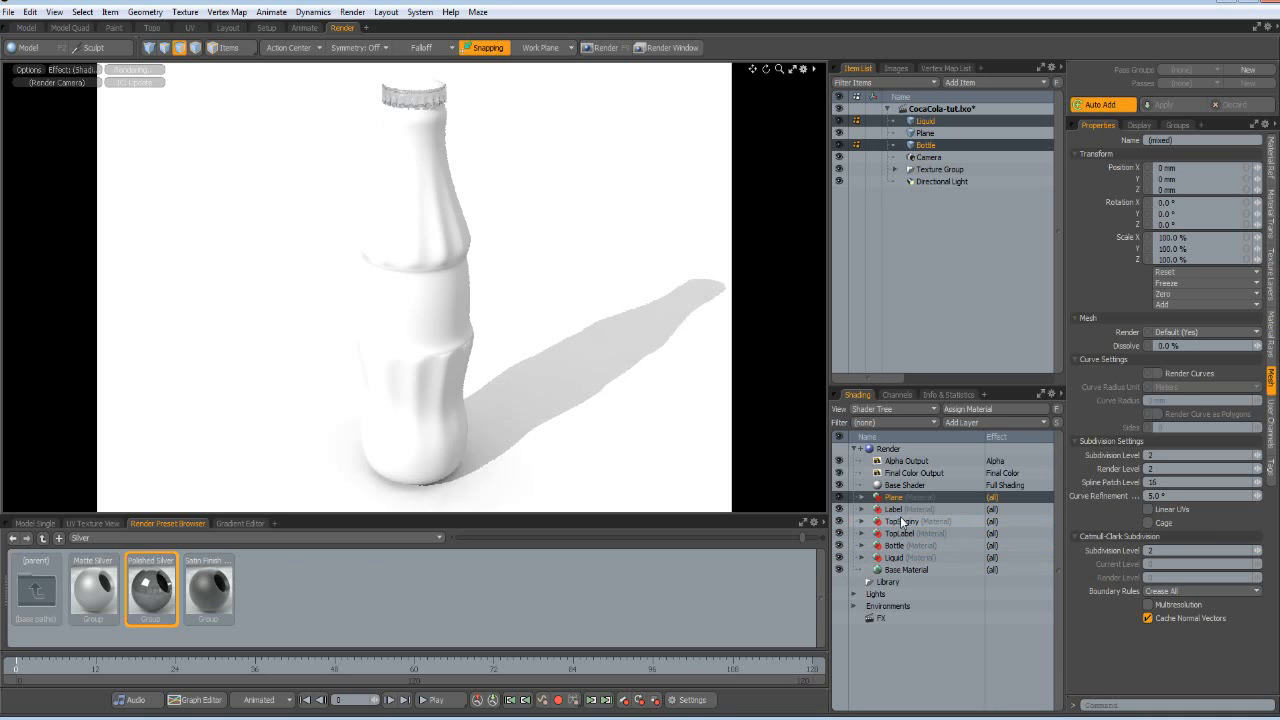
# - Apply the clear preset from the Thick Glass materials to the Bottle material
pyautogui.doubleClick(40, 593)
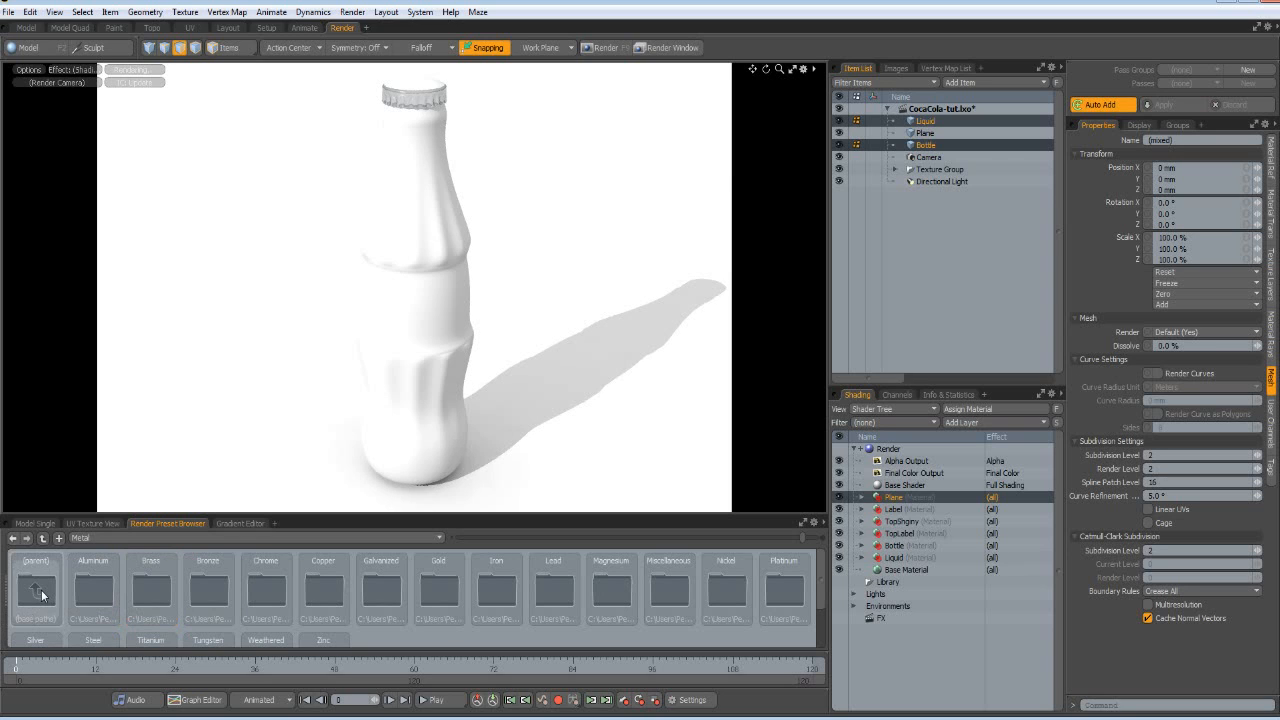
pyautogui.doubleClick(40, 593)
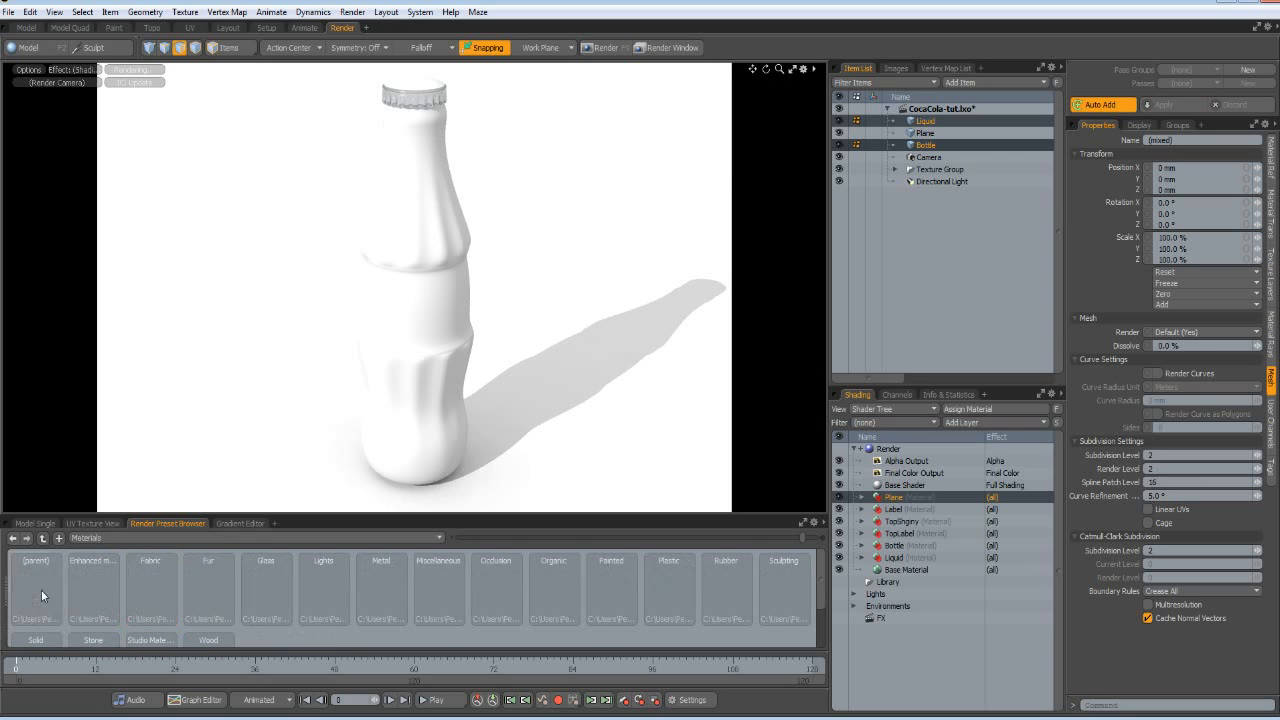
pyautogui.doubleClick(266, 590)
pyautogui.doubleClick(268, 590)
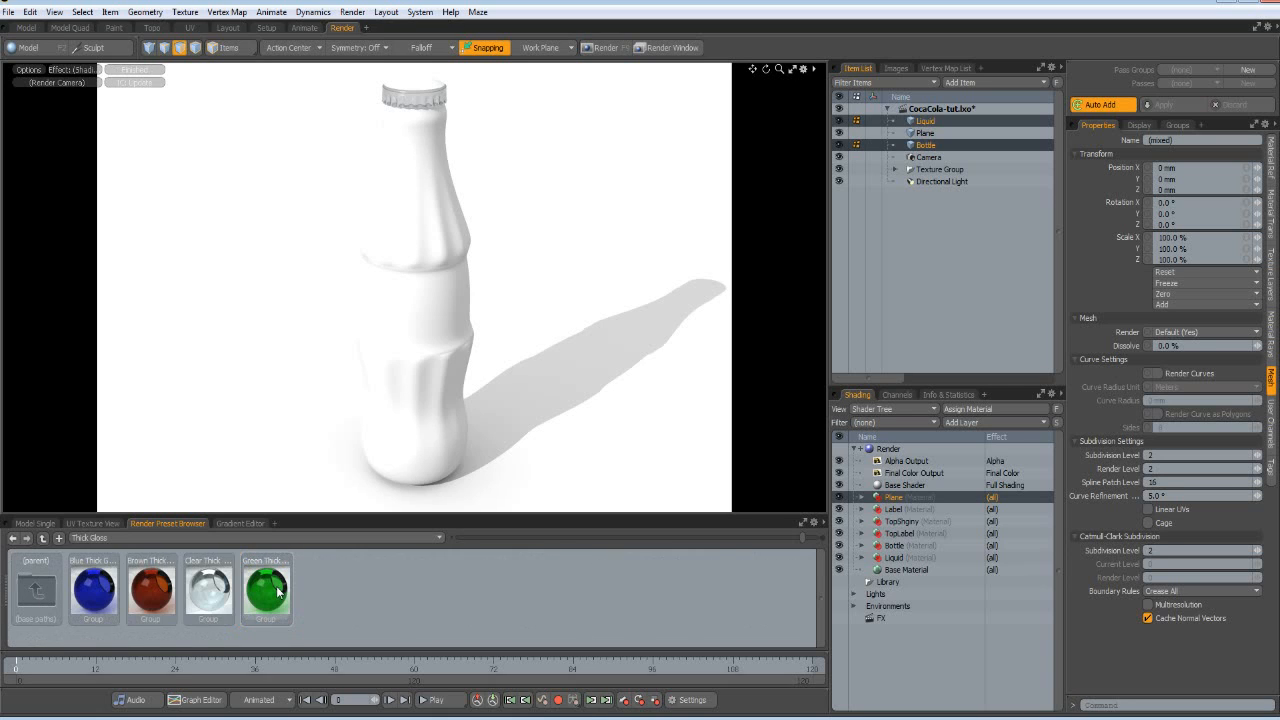
pyautogui.click(206, 593)
pyautogui.moveTo(815, 593); pyautogui.dragTo(907, 549)
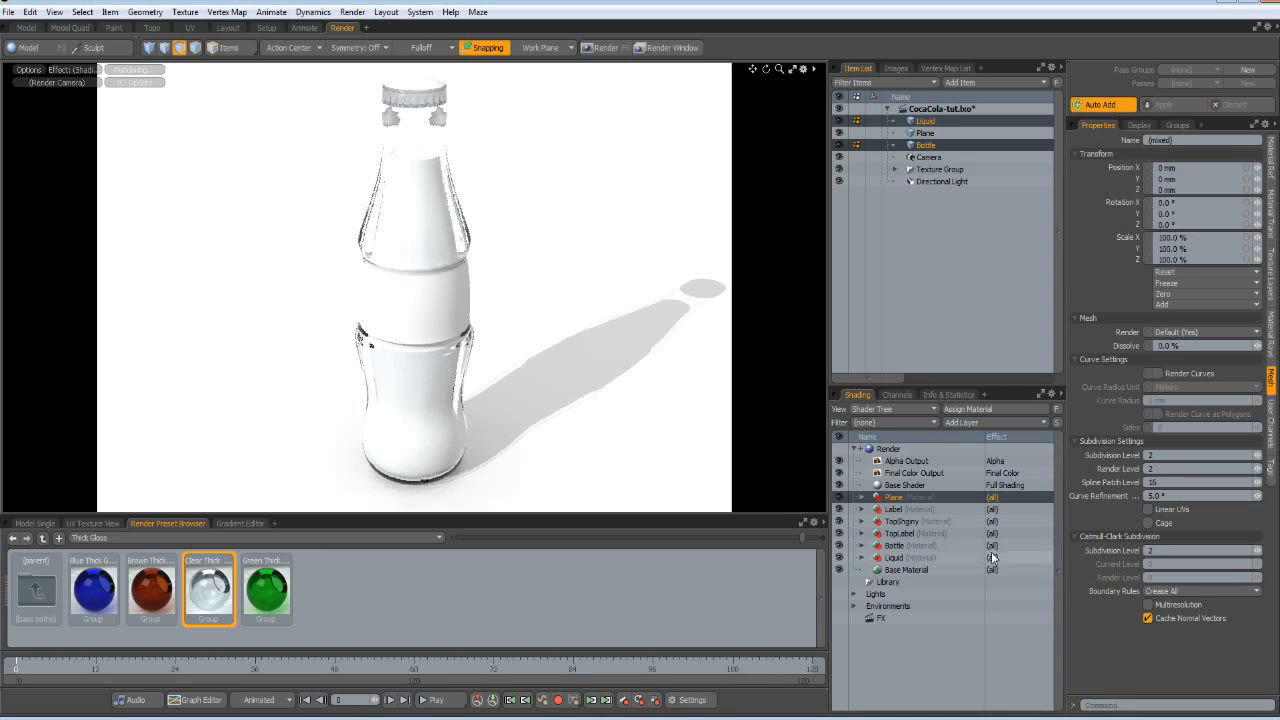
# - Apply the Beer Dark 01 preset from the organic liquid materials to the Liquid material
pyautogui.doubleClick(40, 600)
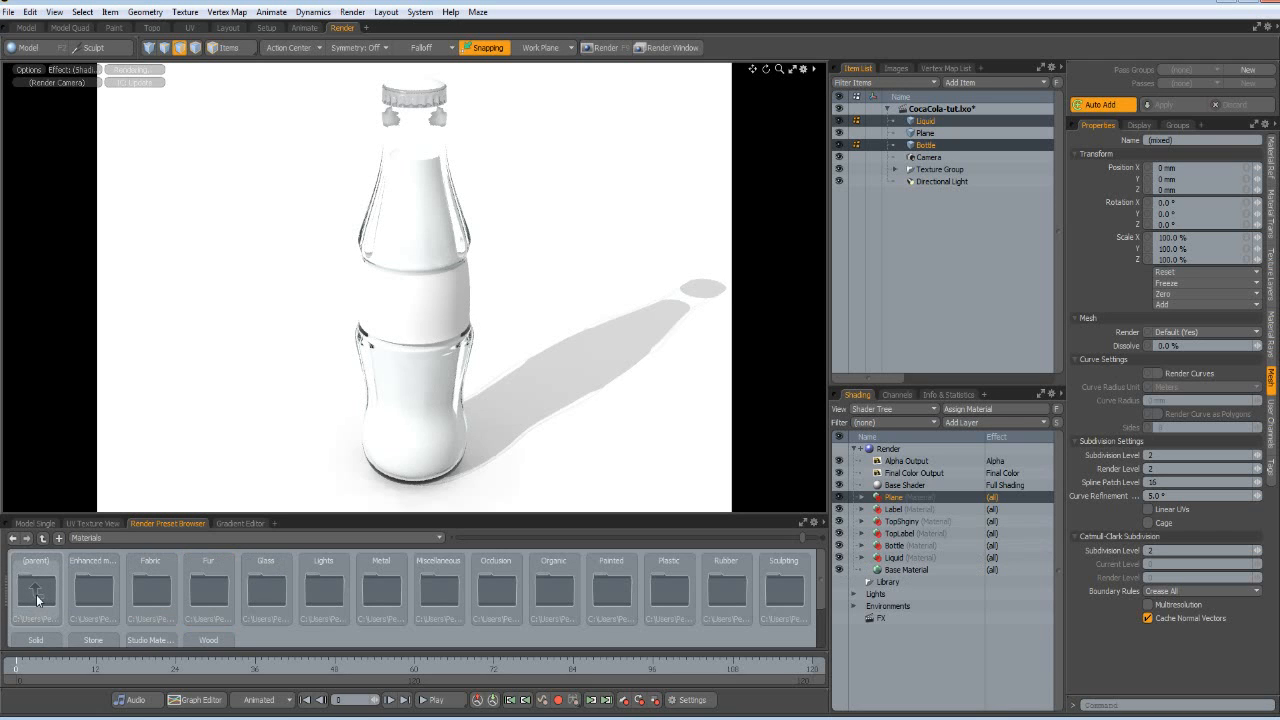
pyautogui.doubleClick(567, 598)
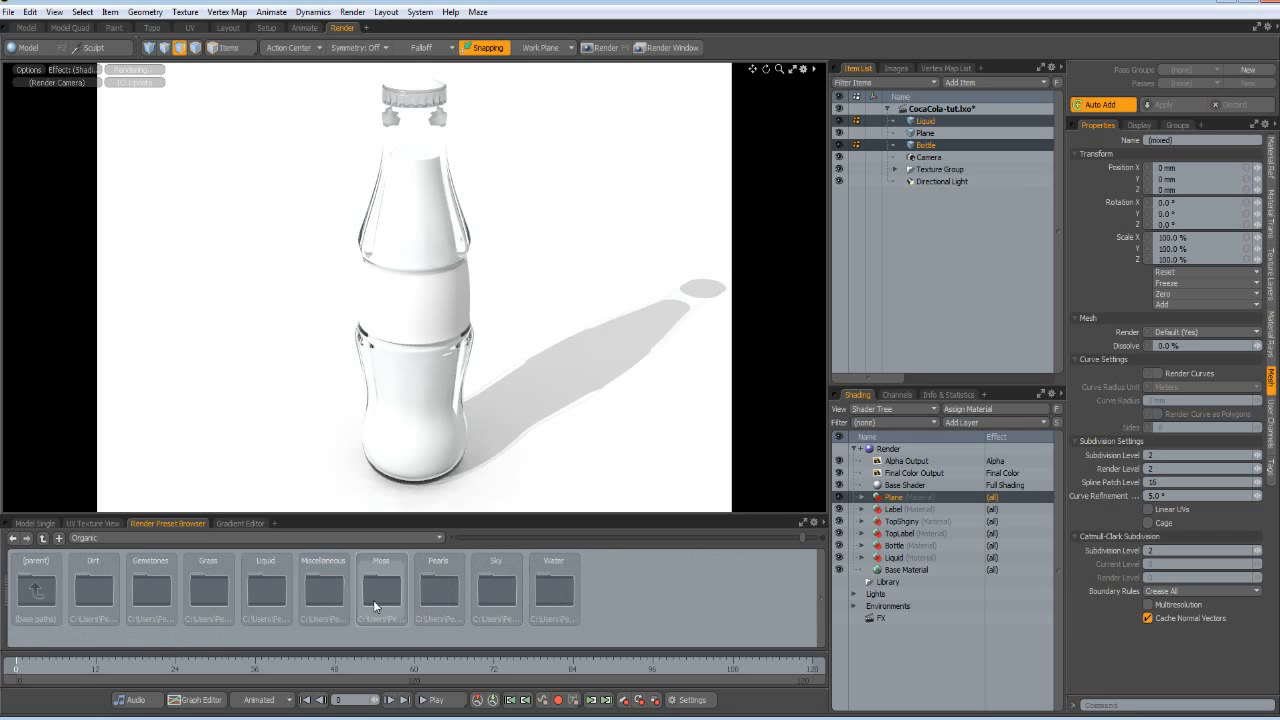
pyautogui.doubleClick(271, 588)
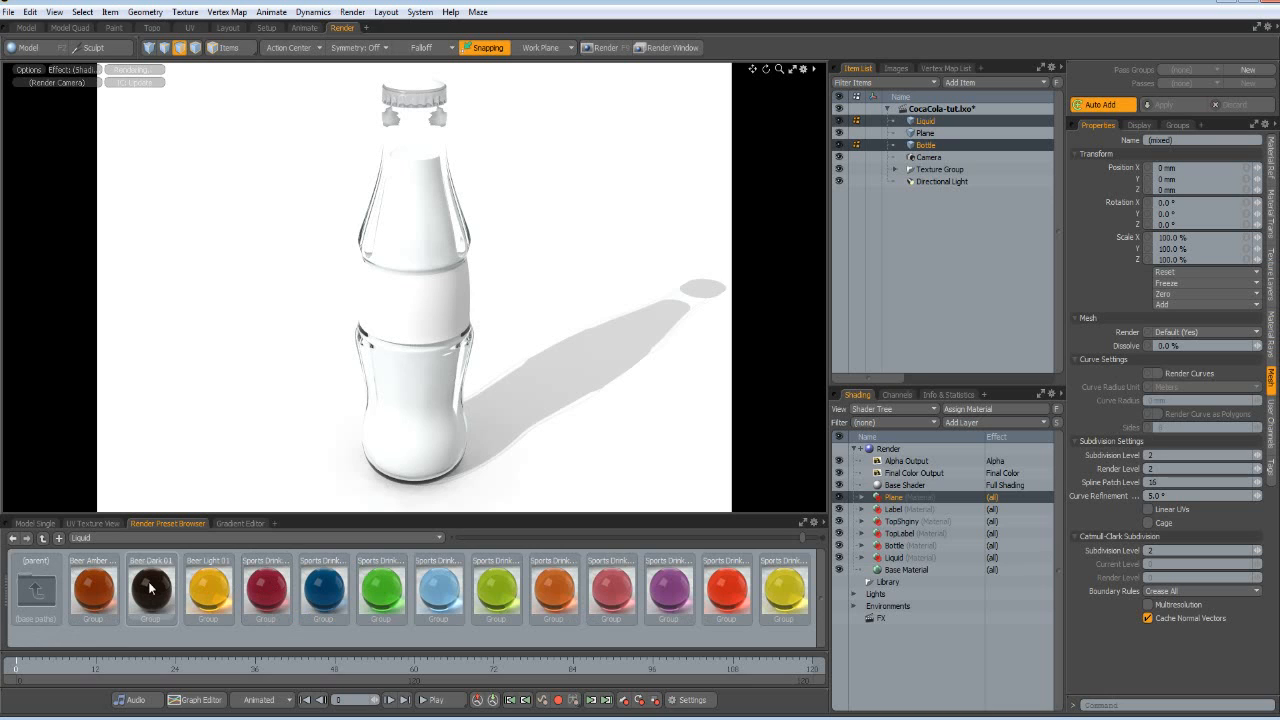
pyautogui.moveTo(150, 588); pyautogui.dragTo(899, 562)
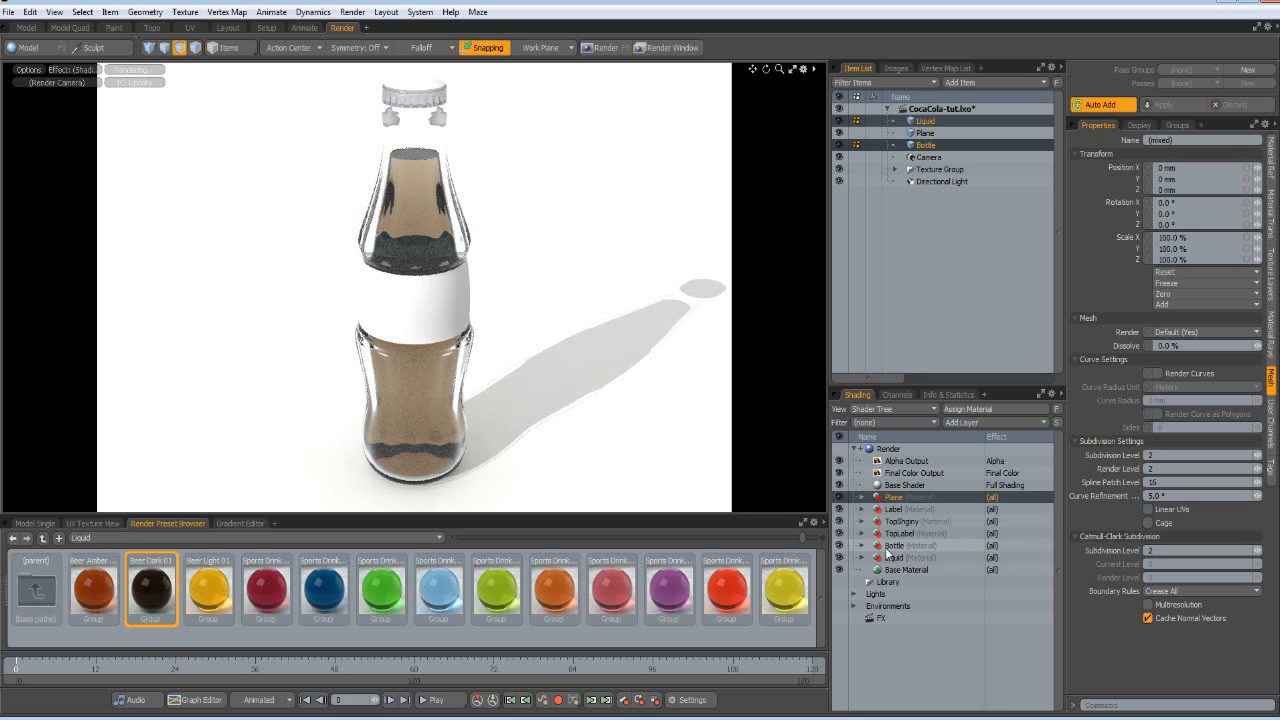
# - Apply the Blue Anodized Aluminum metal preset to the Plane material
pyautogui.doubleClick(36, 590)
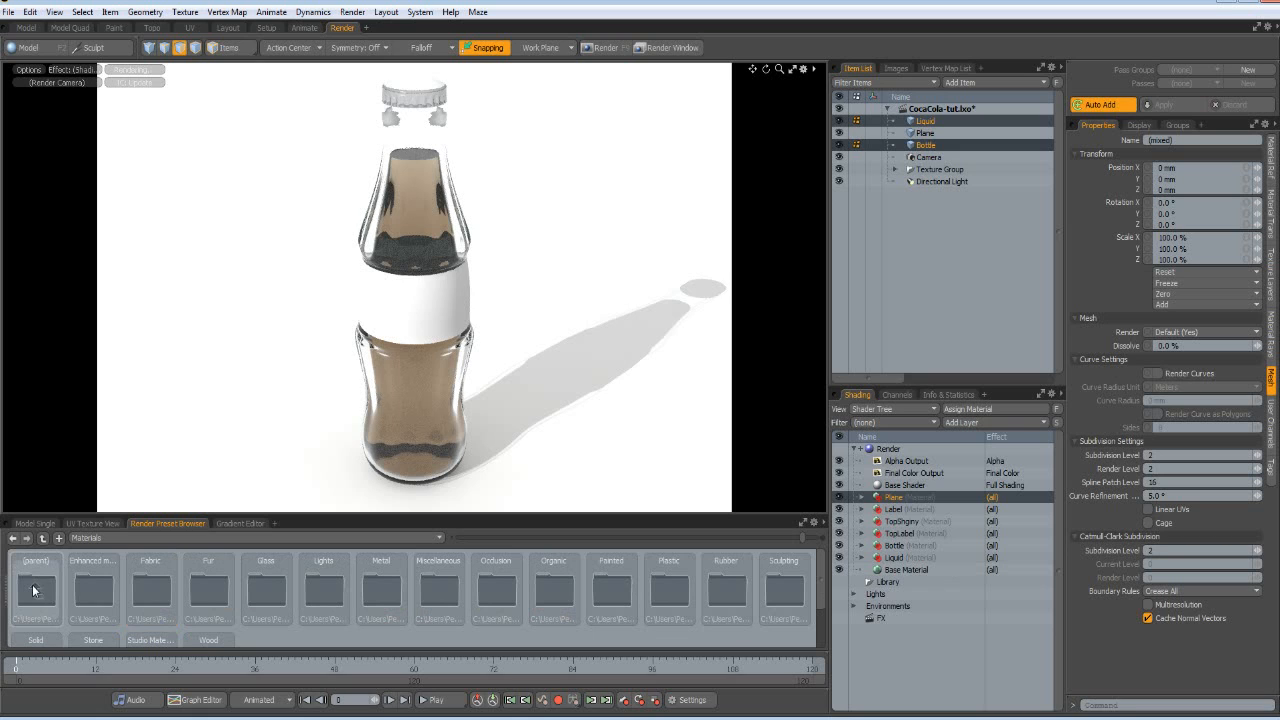
pyautogui.doubleClick(382, 595)
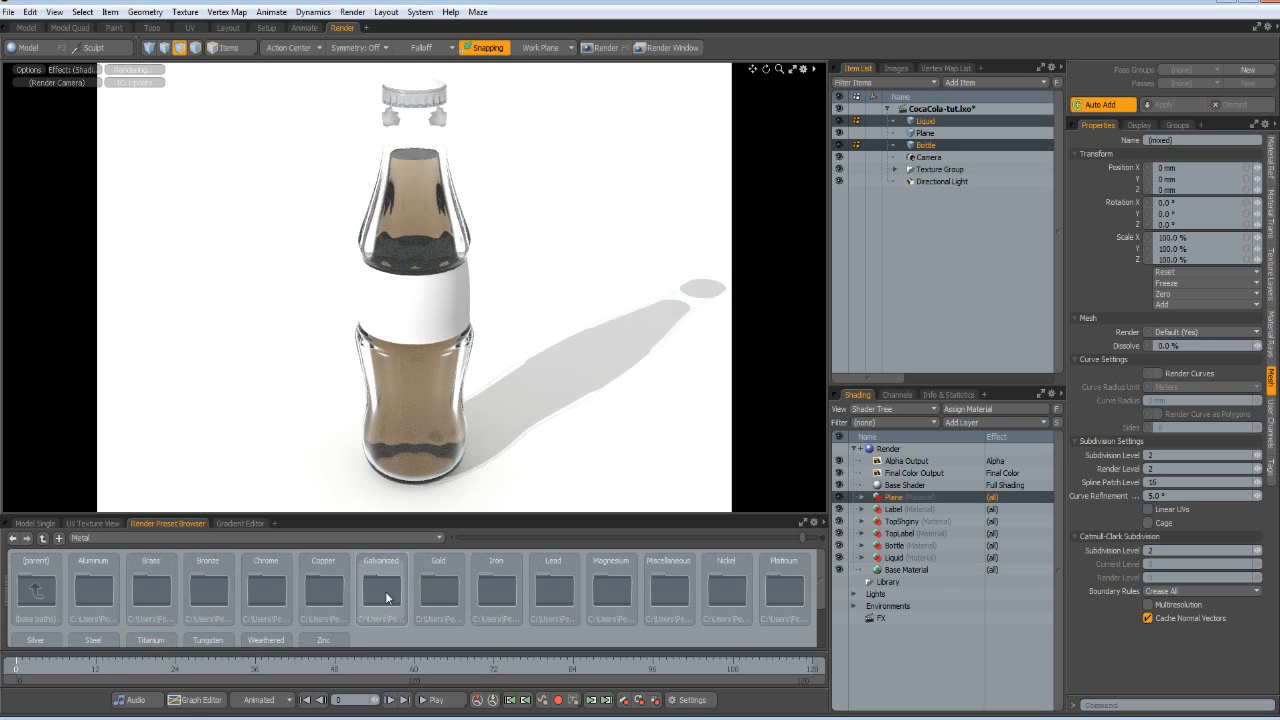
pyautogui.doubleClick(92, 592)
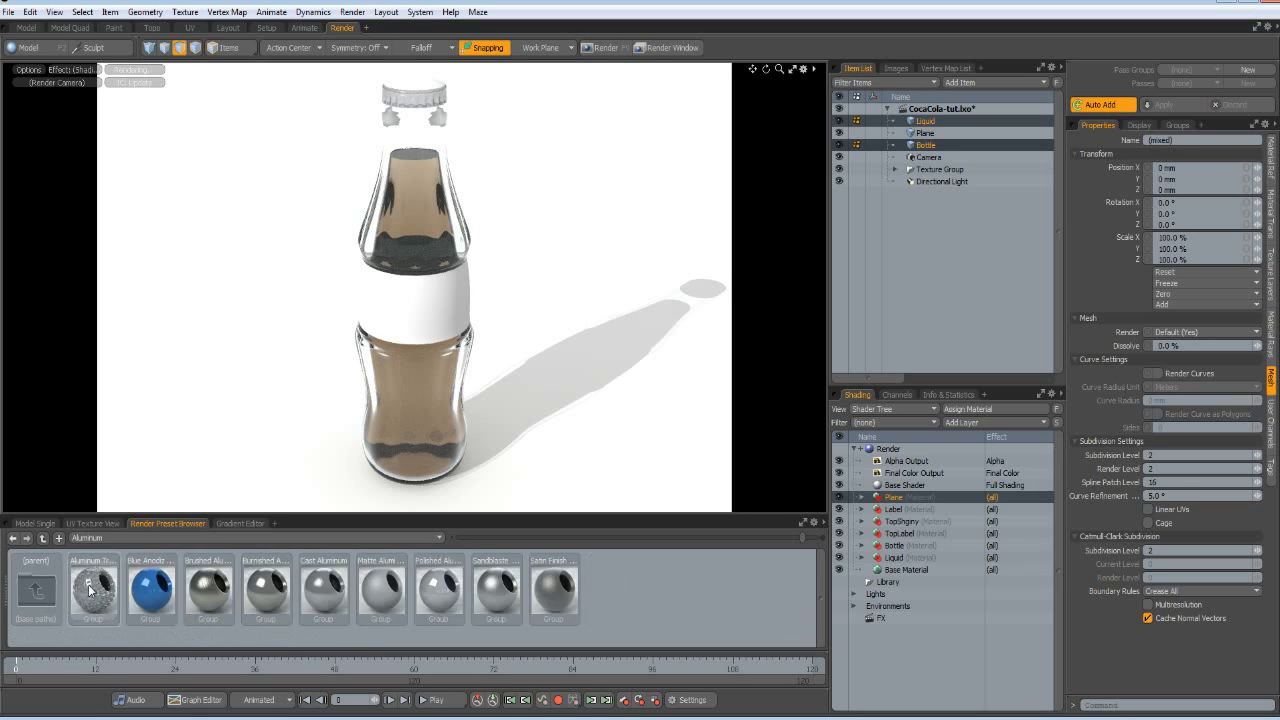
pyautogui.click(148, 597)
pyautogui.moveTo(705, 596); pyautogui.dragTo(911, 495)
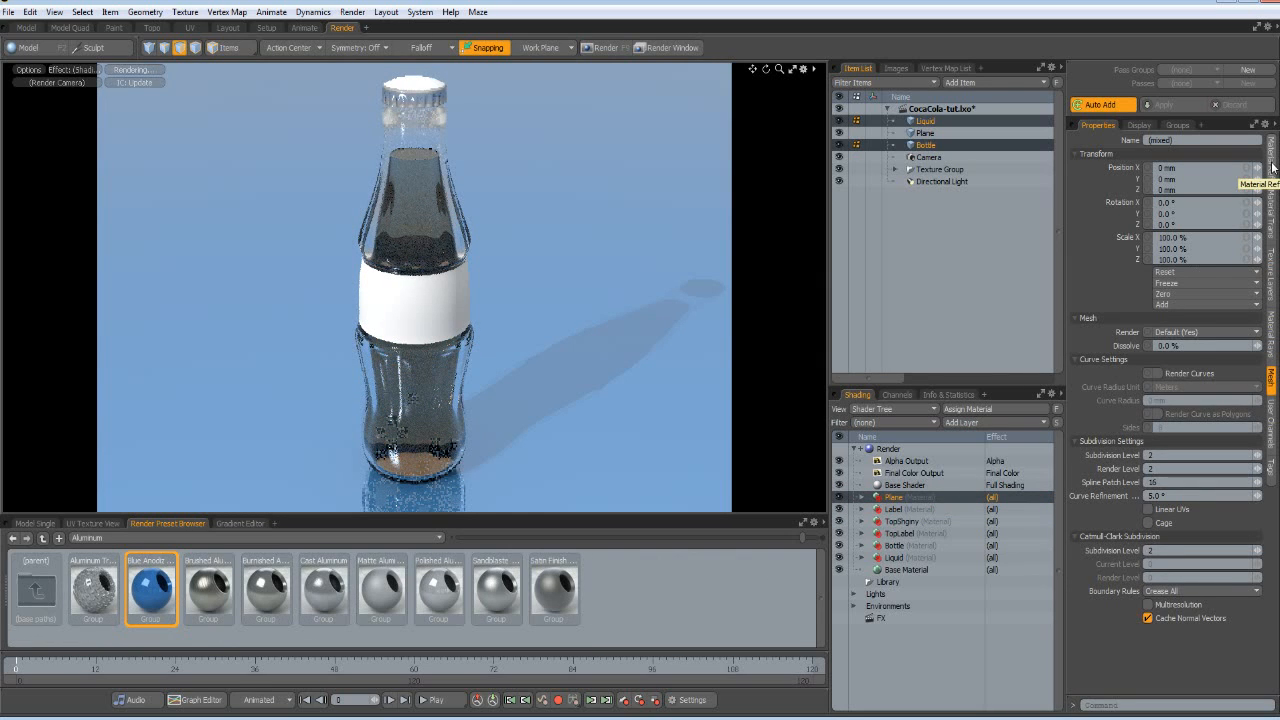
# - Set the reflection amount of the Plane's Blue Anodized Aluminum material to 15%
pyautogui.click(861, 497)
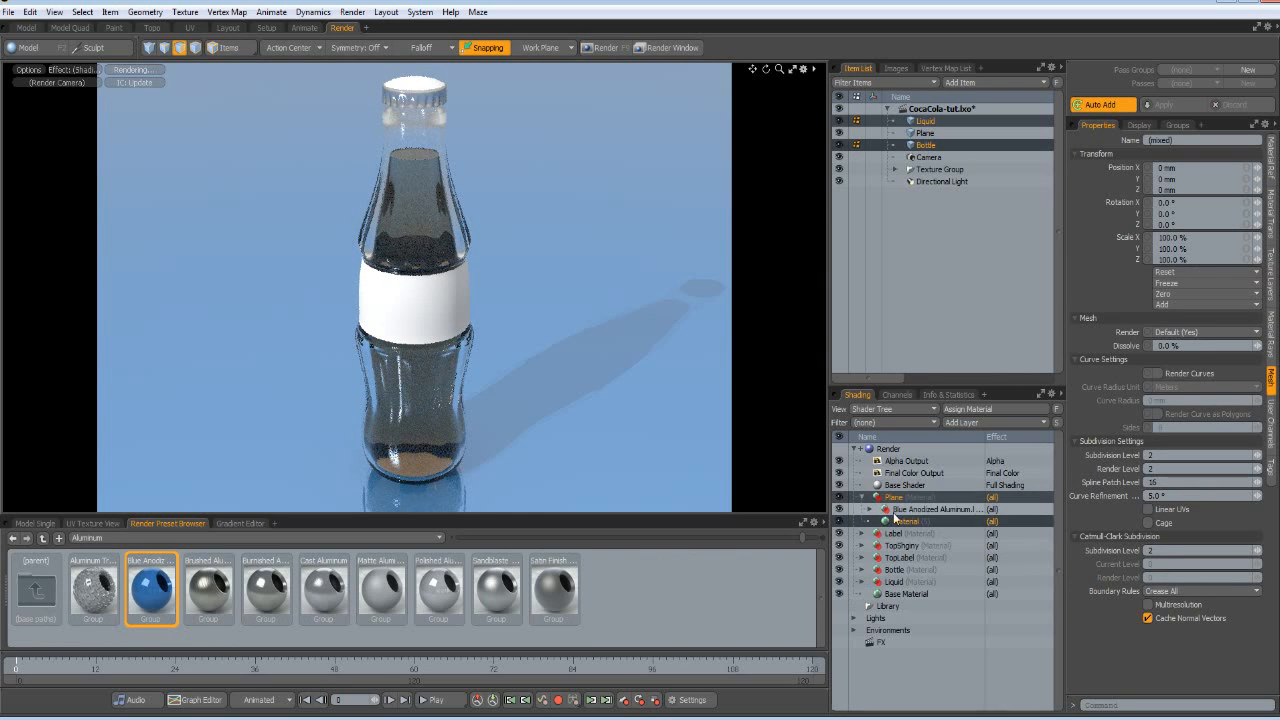
pyautogui.click(870, 509)
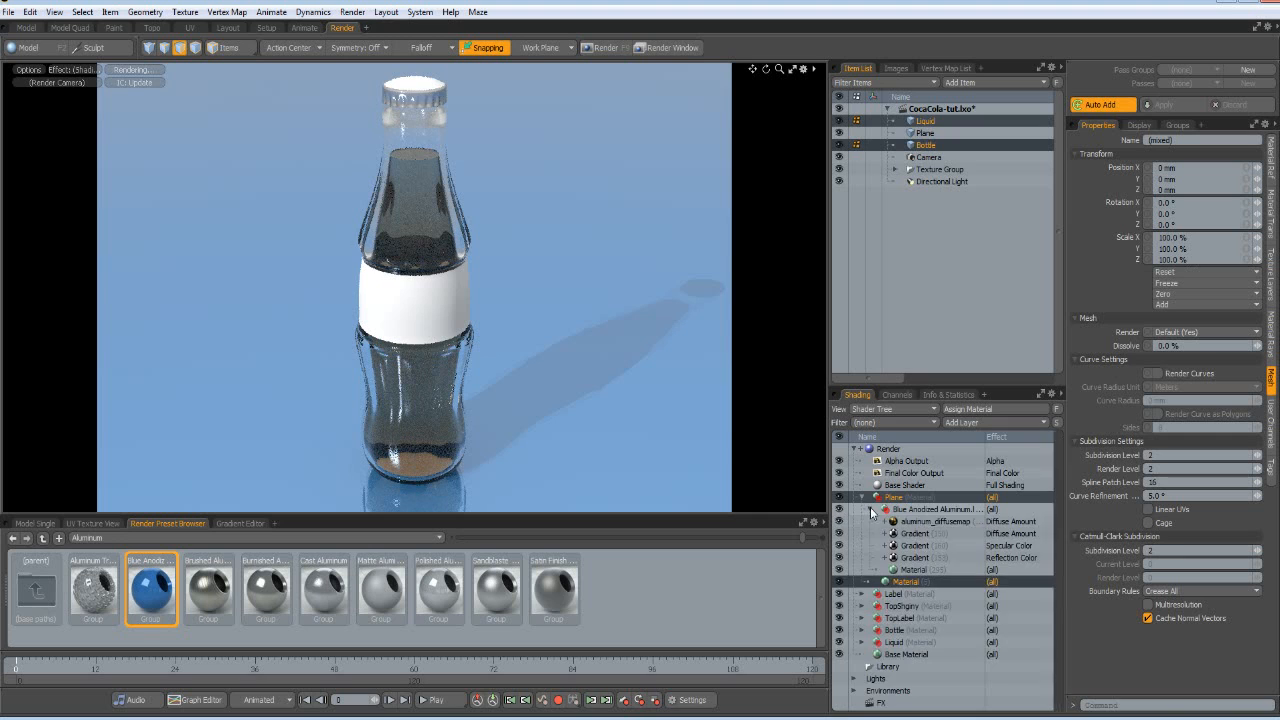
pyautogui.click(912, 575)
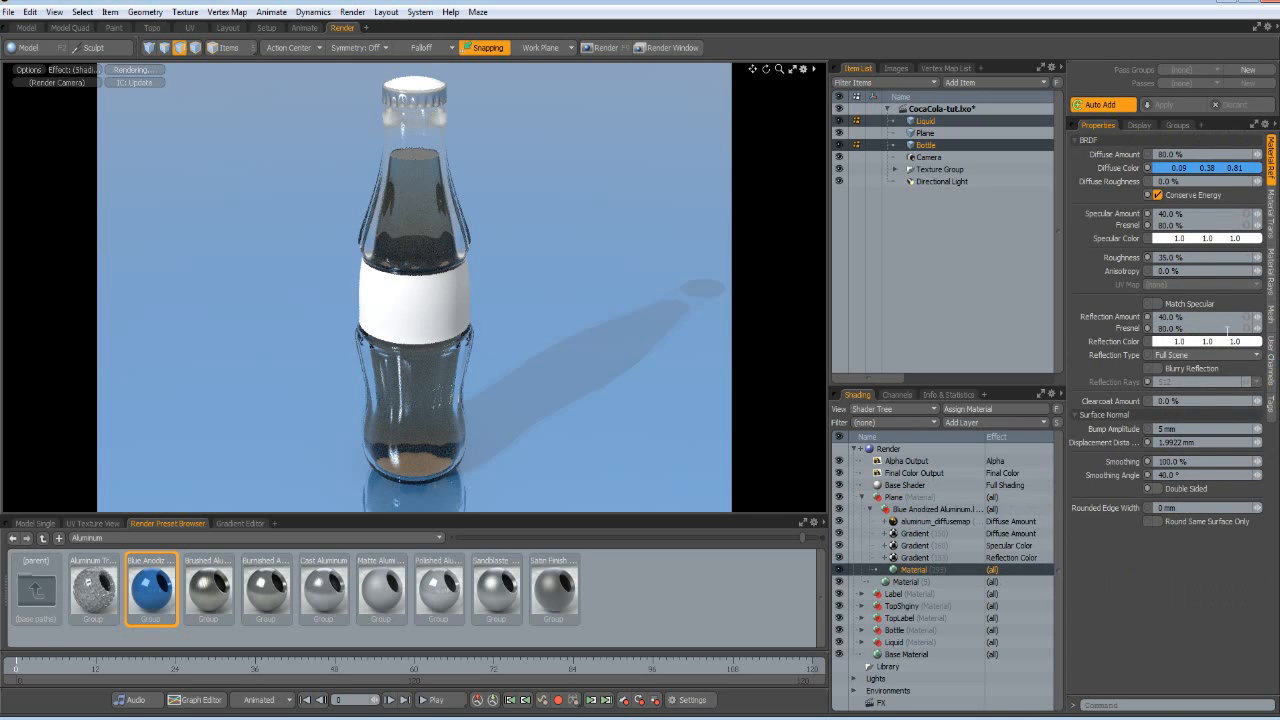
pyautogui.click(1193, 317)
pyautogui.write('10')
pyautogui.press('Return')
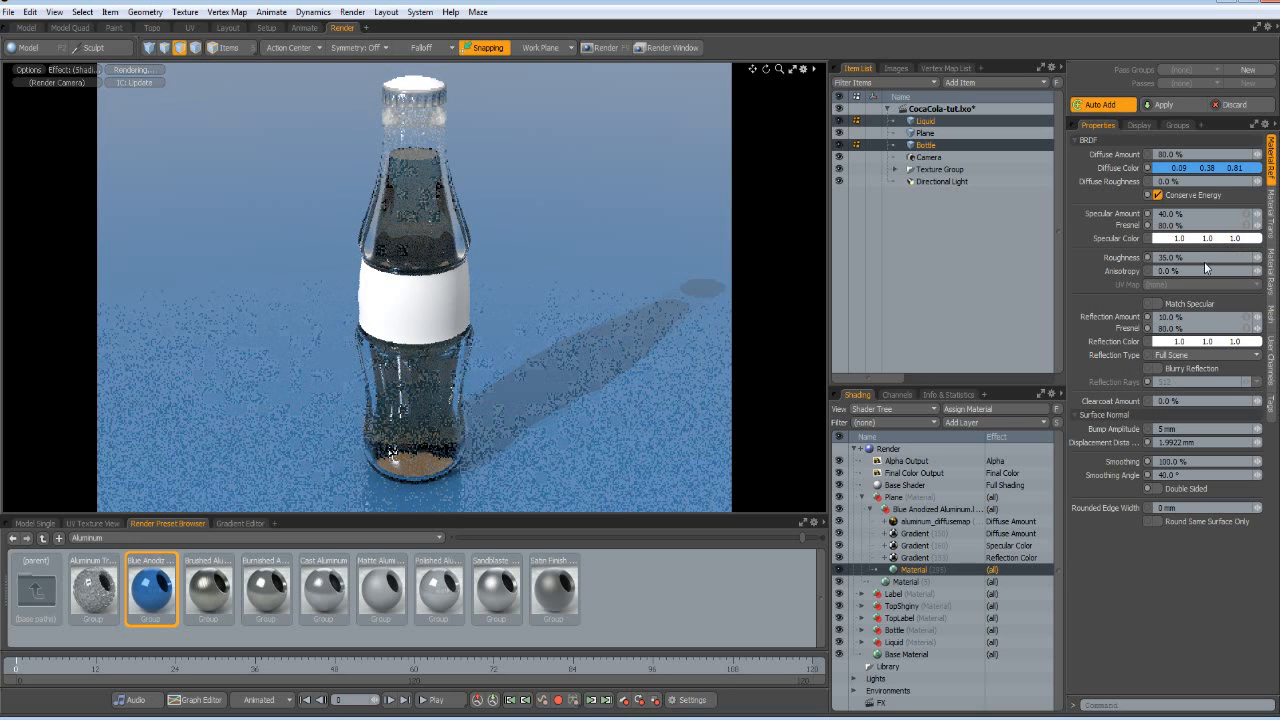
pyautogui.click(1183, 319)
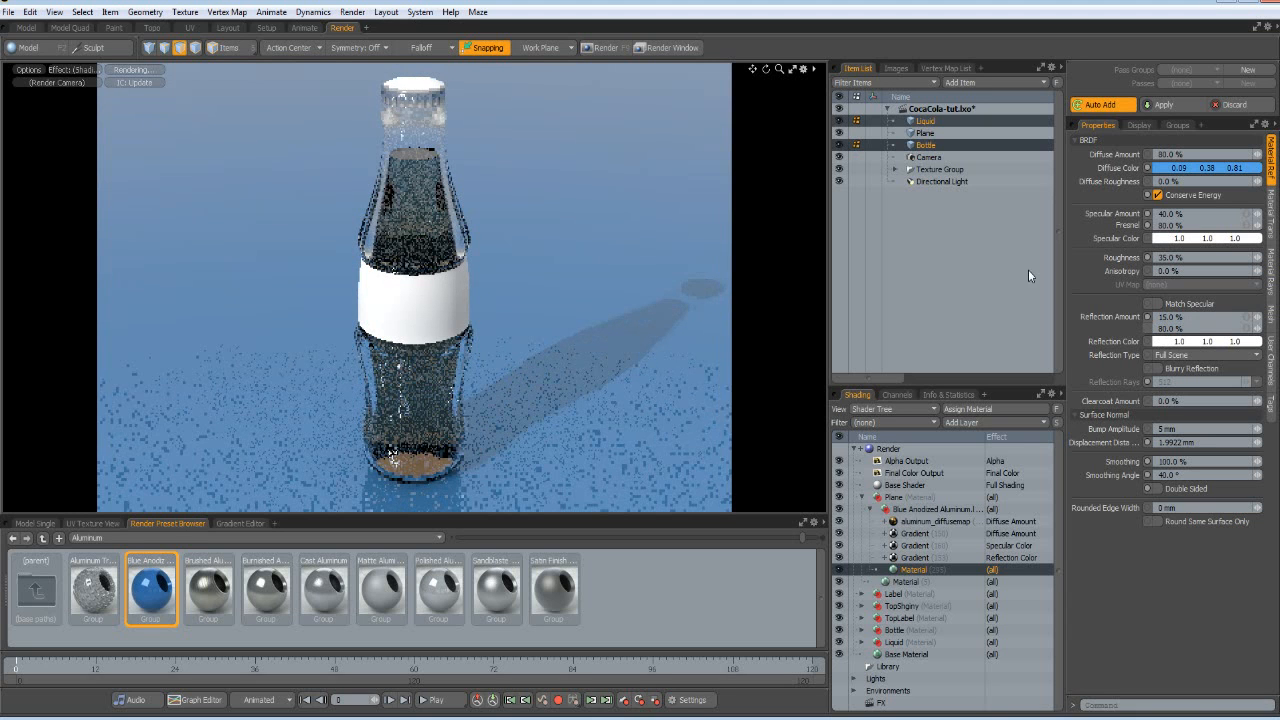
# - Add the Grid Room White 01 studio environment preset to the scene and return to the render layout
pyautogui.click(230, 29)
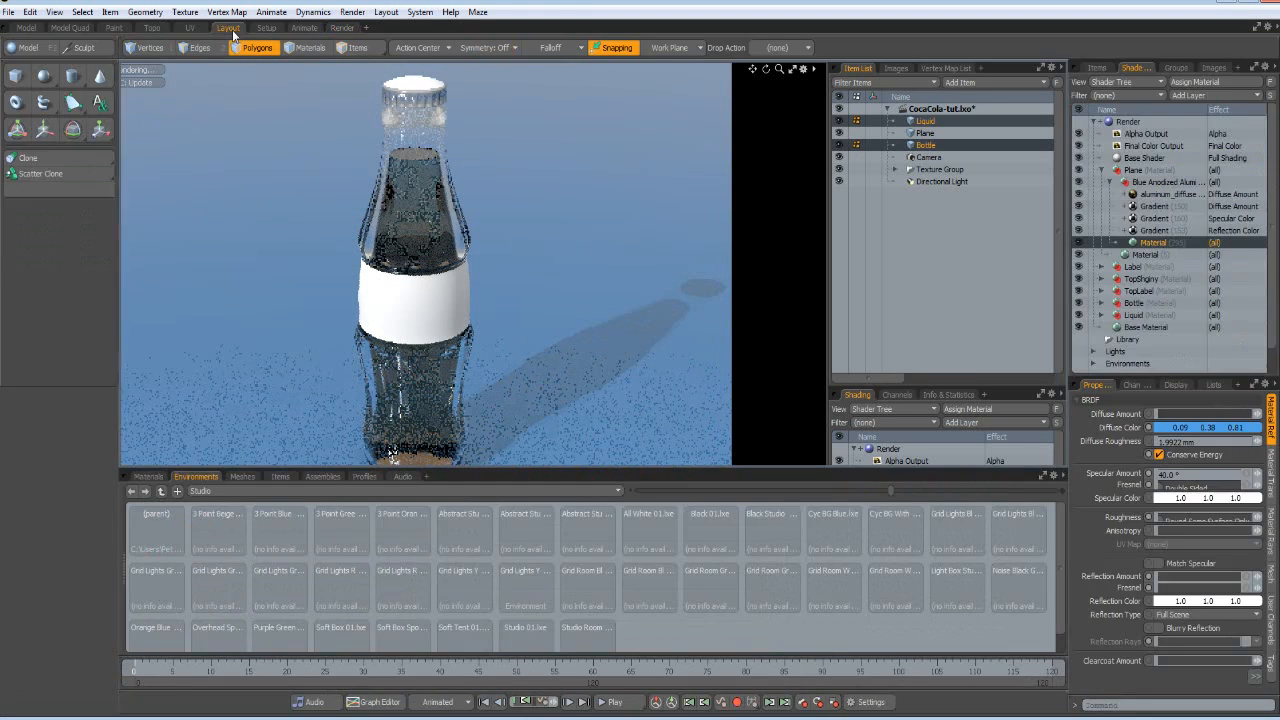
pyautogui.click(835, 588)
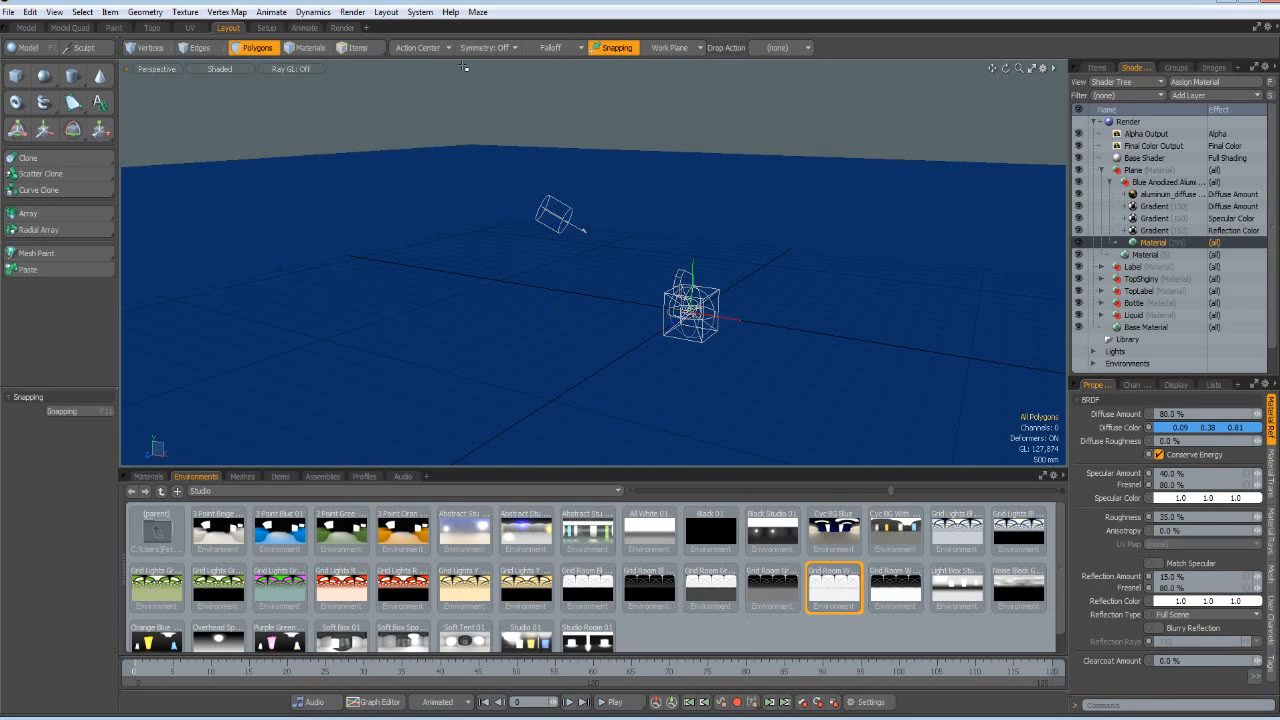
pyautogui.click(342, 28)
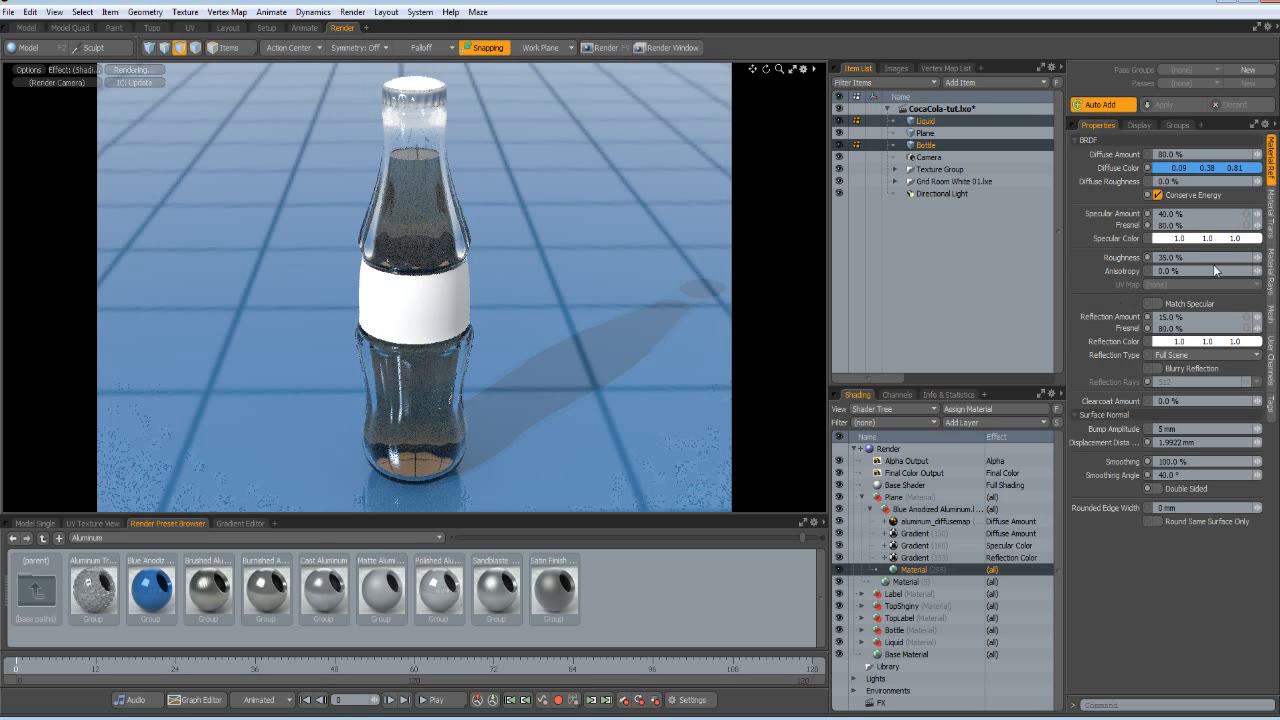
# - Set the transparent amount of the Bottle's Clear Thick Glass material to 80%
pyautogui.click(865, 497)
pyautogui.click(859, 546)
pyautogui.click(871, 558)
pyautogui.click(898, 571)
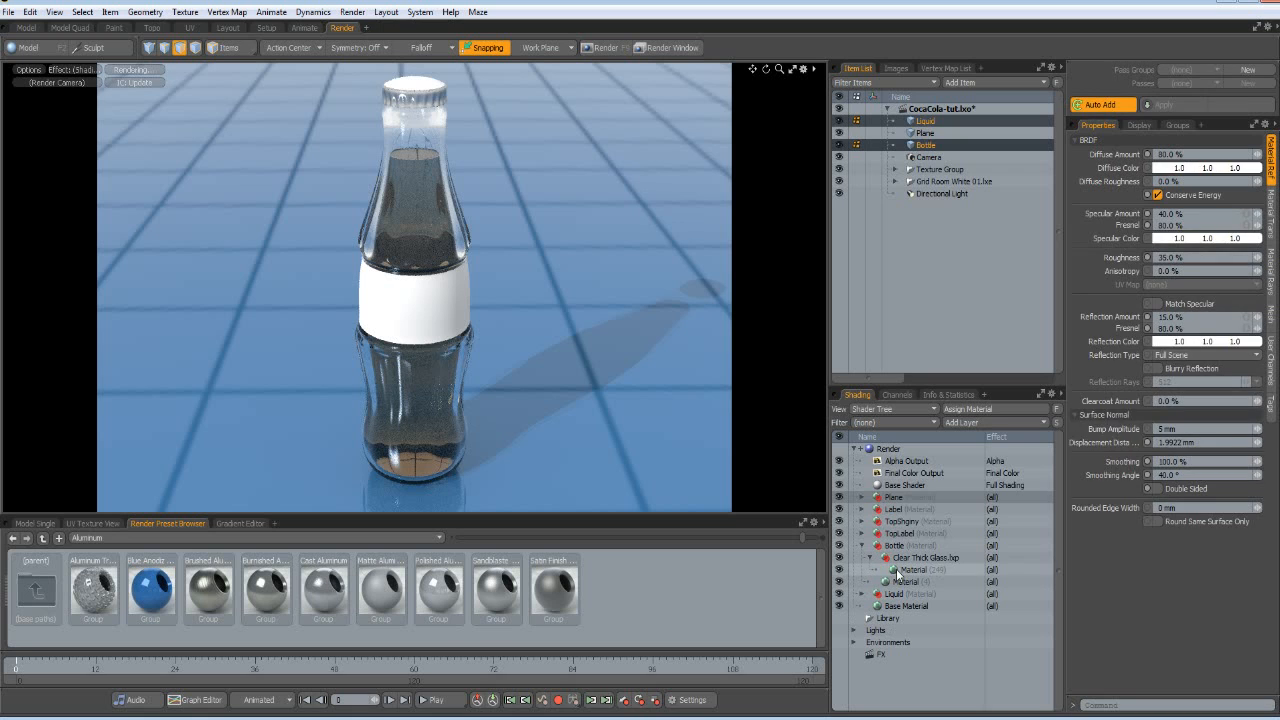
pyautogui.click(1271, 212)
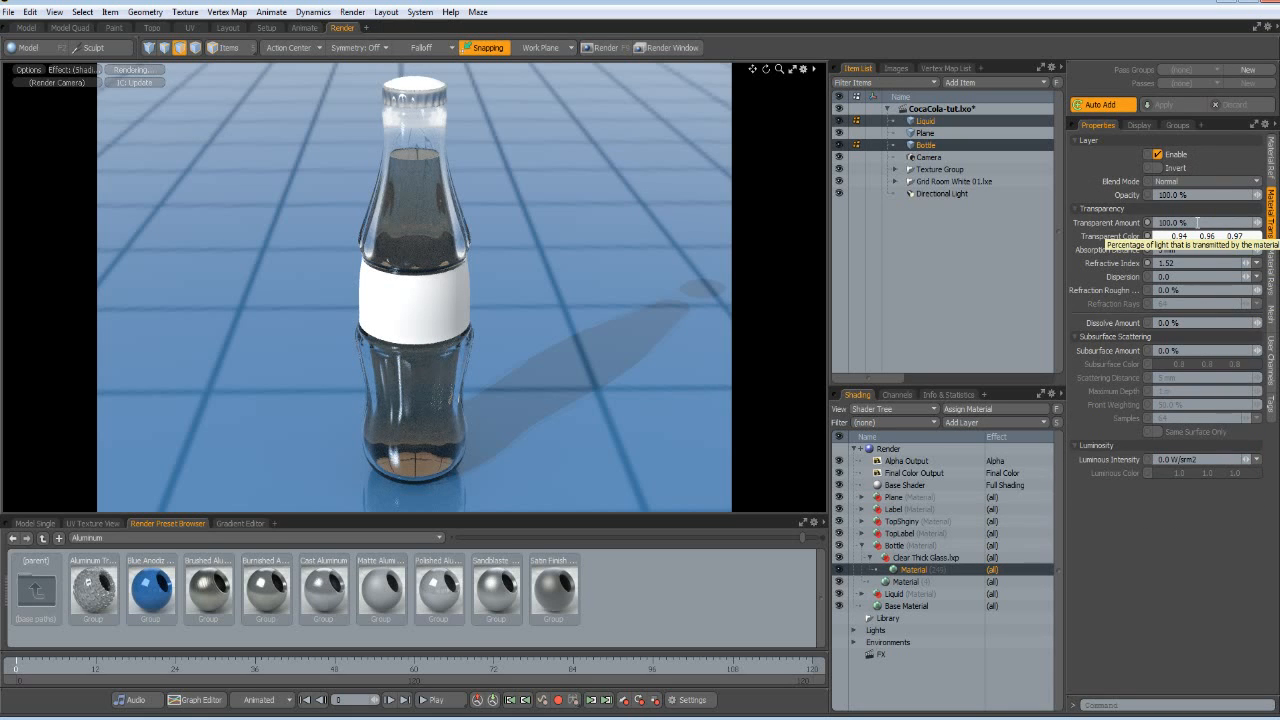
pyautogui.click(1197, 222)
pyautogui.write('0')
pyautogui.press('Return')
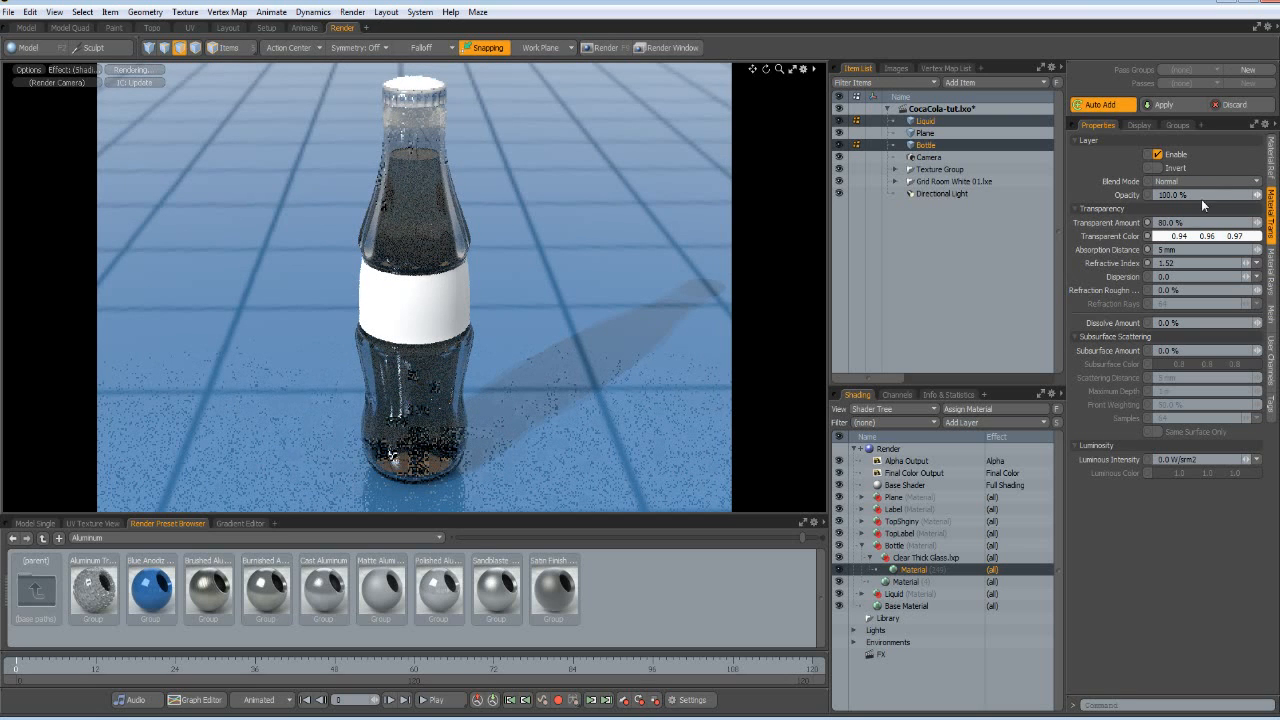
# - Tint the bottle glass's transparent color light blue with RGB values 0.79, 0.93, 0.97
pyautogui.click(1199, 236)
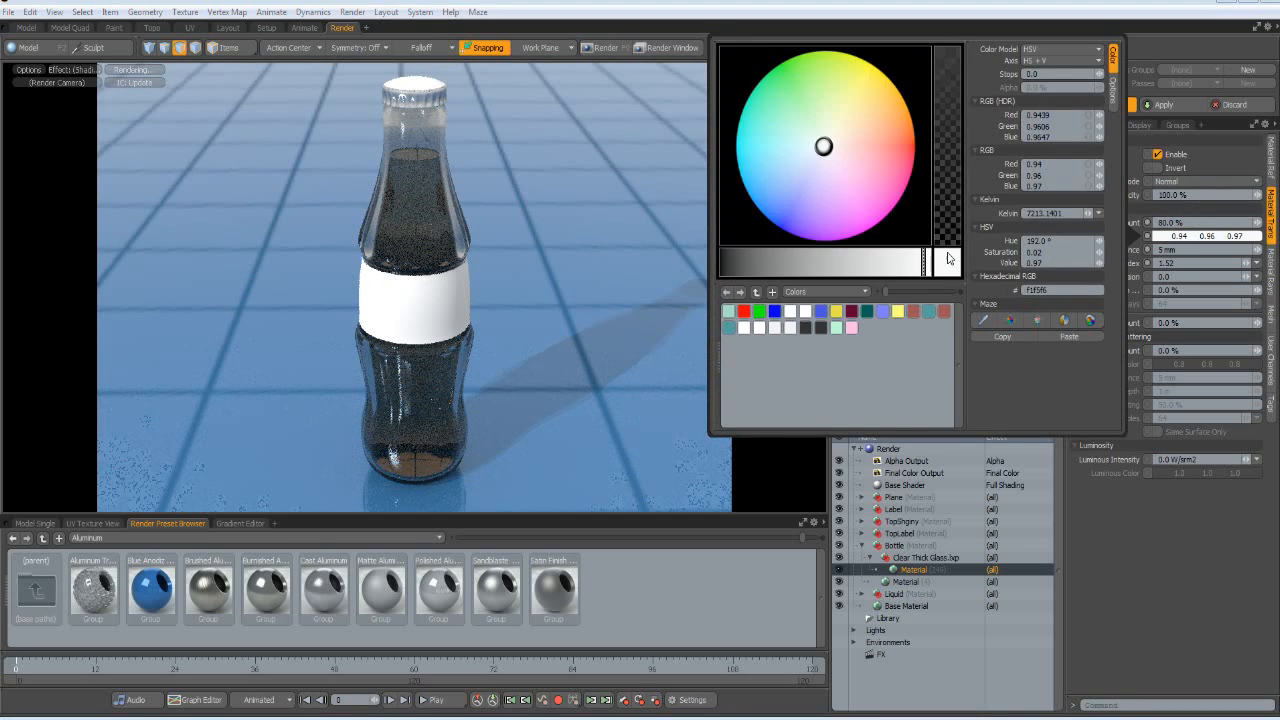
pyautogui.click(810, 149)
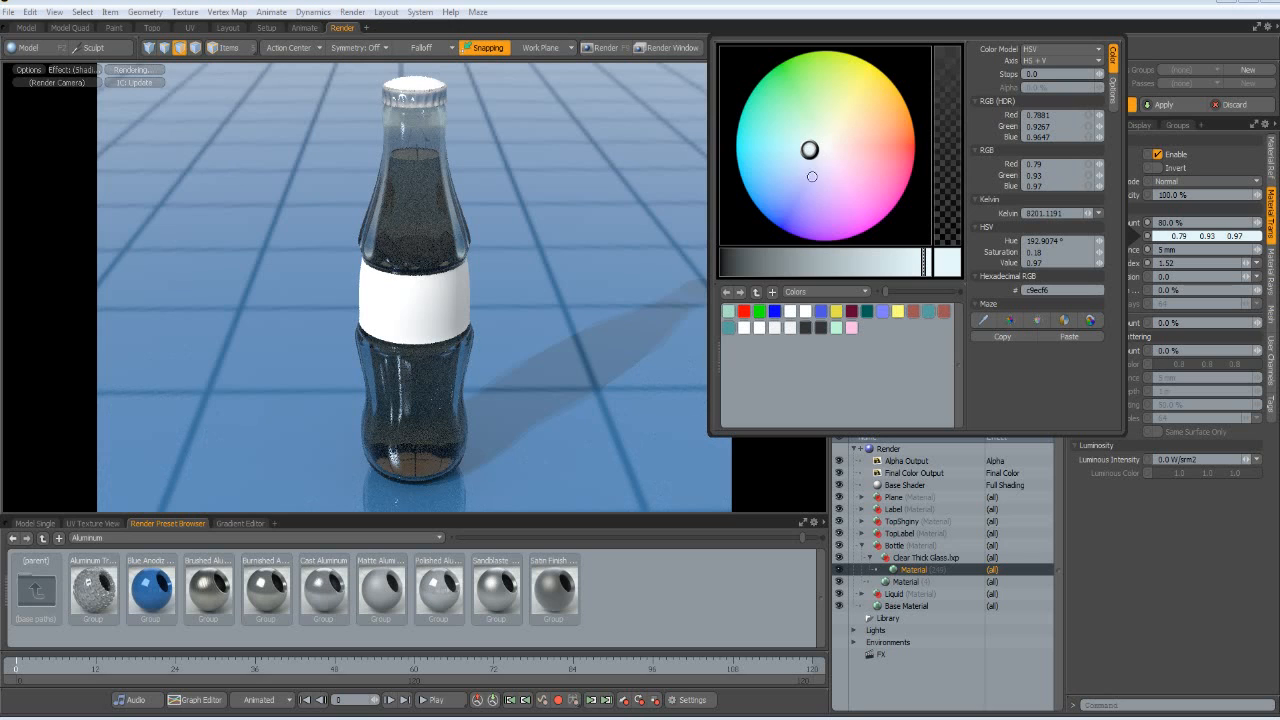
pyautogui.click(799, 473)
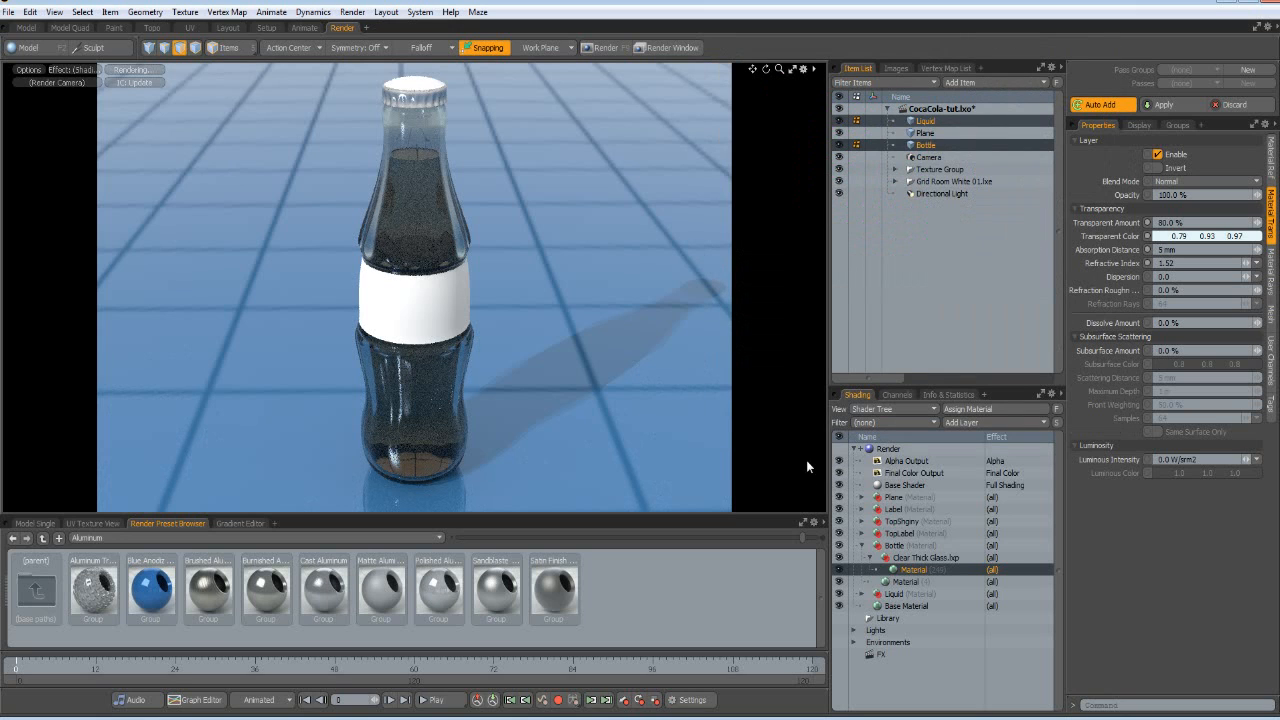
# - Set the transparent amount of the Liquid's BeerDark 01 material to 80%
pyautogui.click(861, 549)
pyautogui.click(862, 557)
pyautogui.click(870, 570)
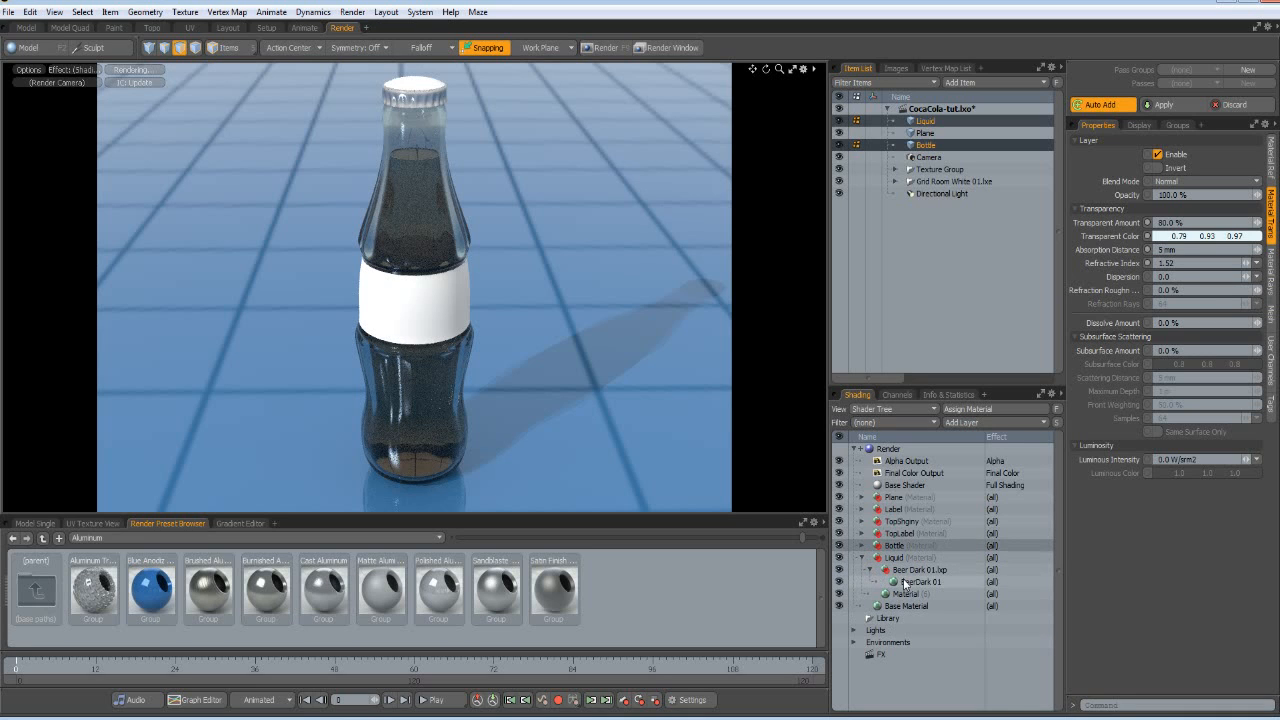
pyautogui.click(905, 583)
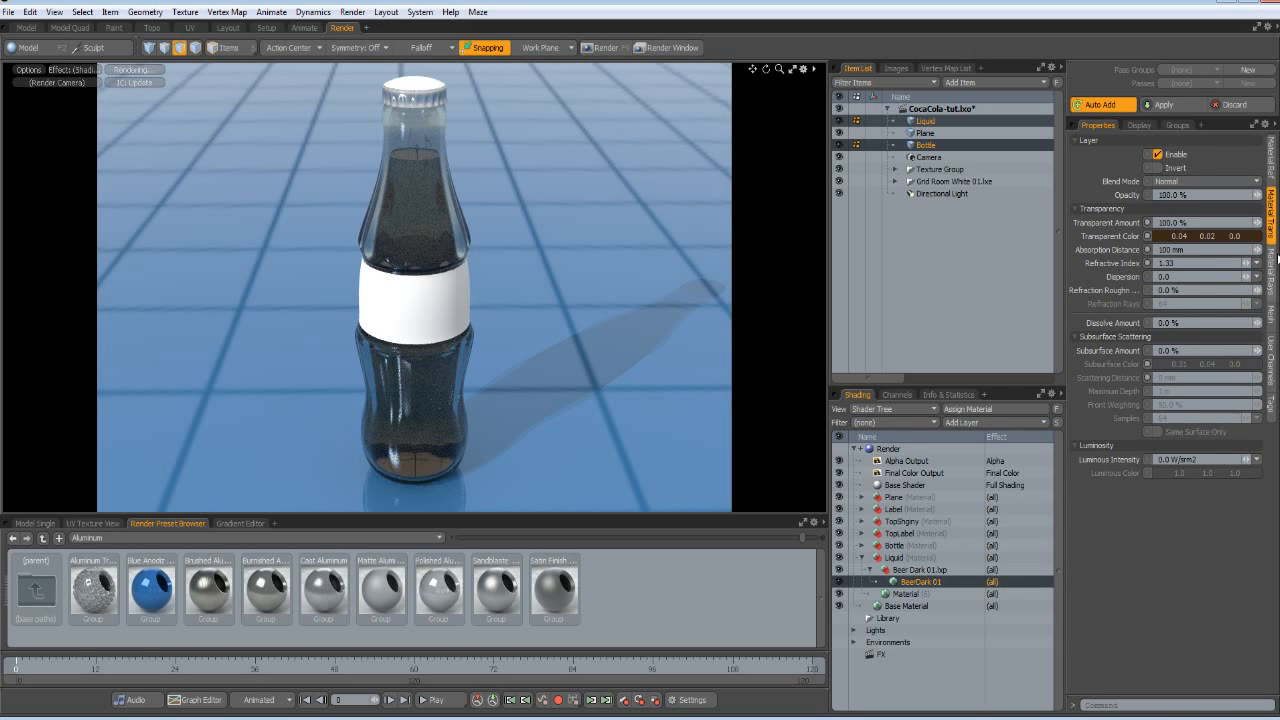
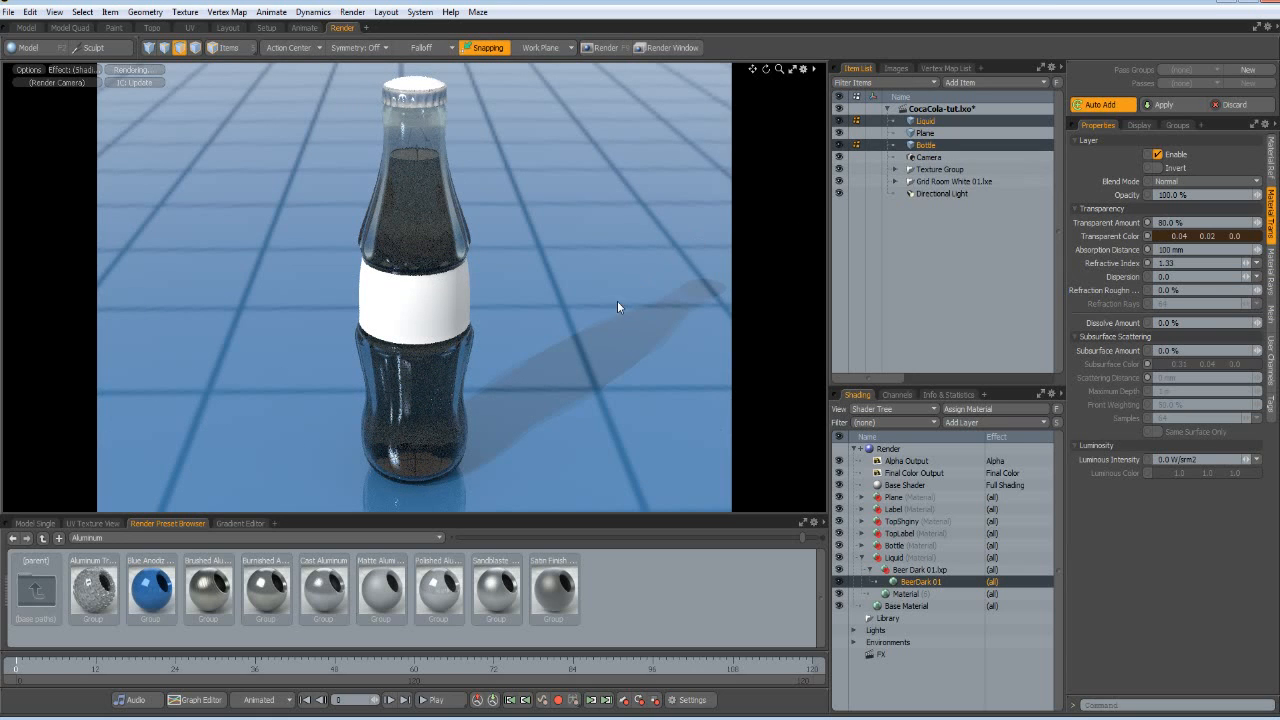
# - Load cocacola-bottle.png as an image map above the Label group's base material
pyautogui.doubleClick(34, 597)
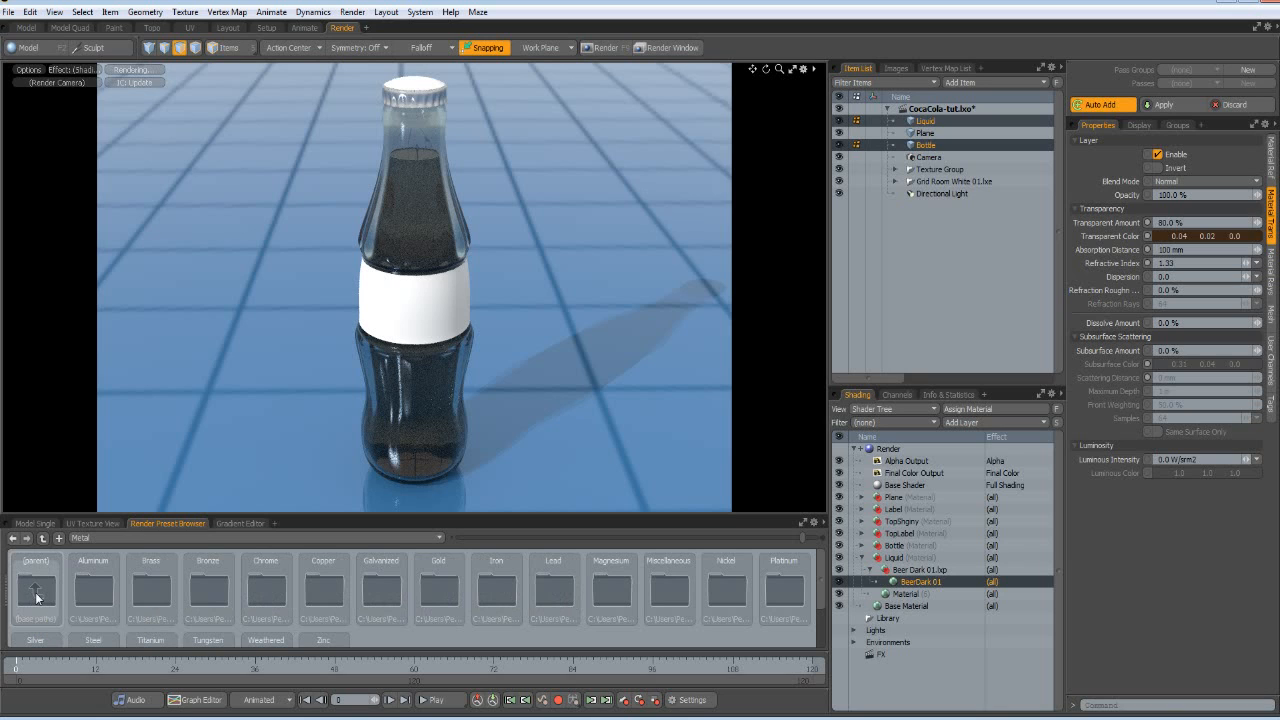
pyautogui.click(862, 557)
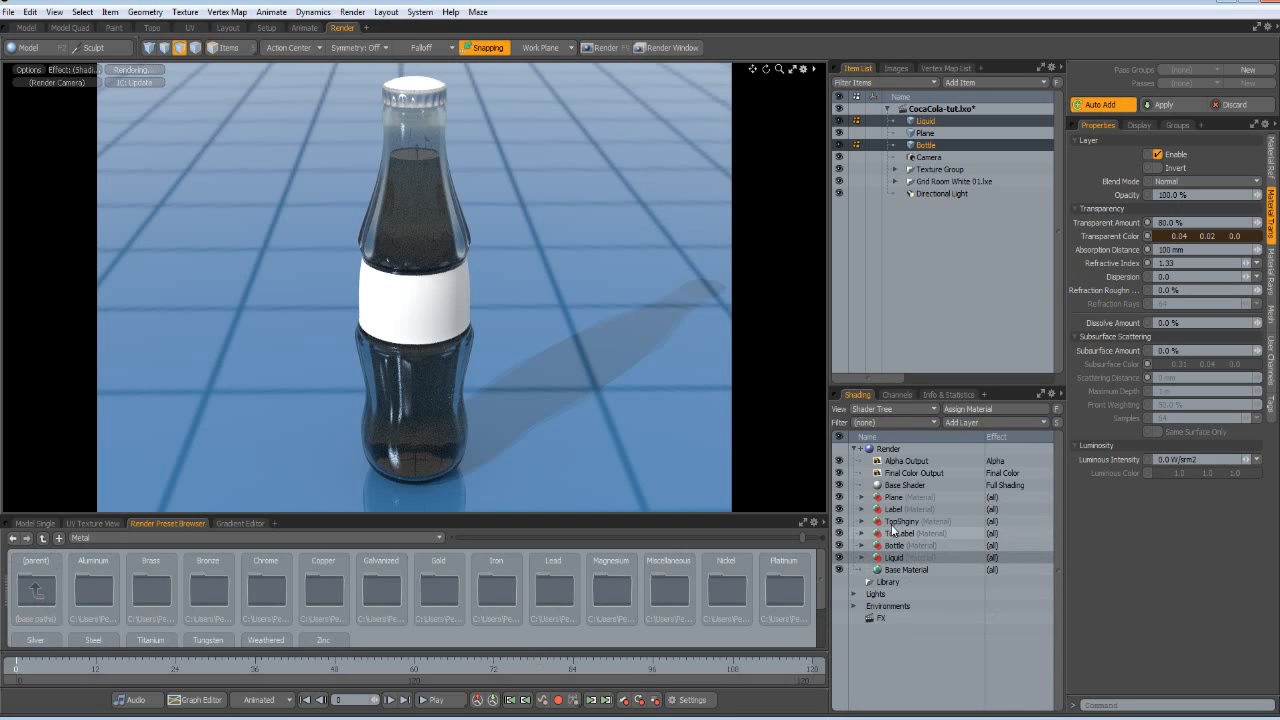
pyautogui.click(862, 509)
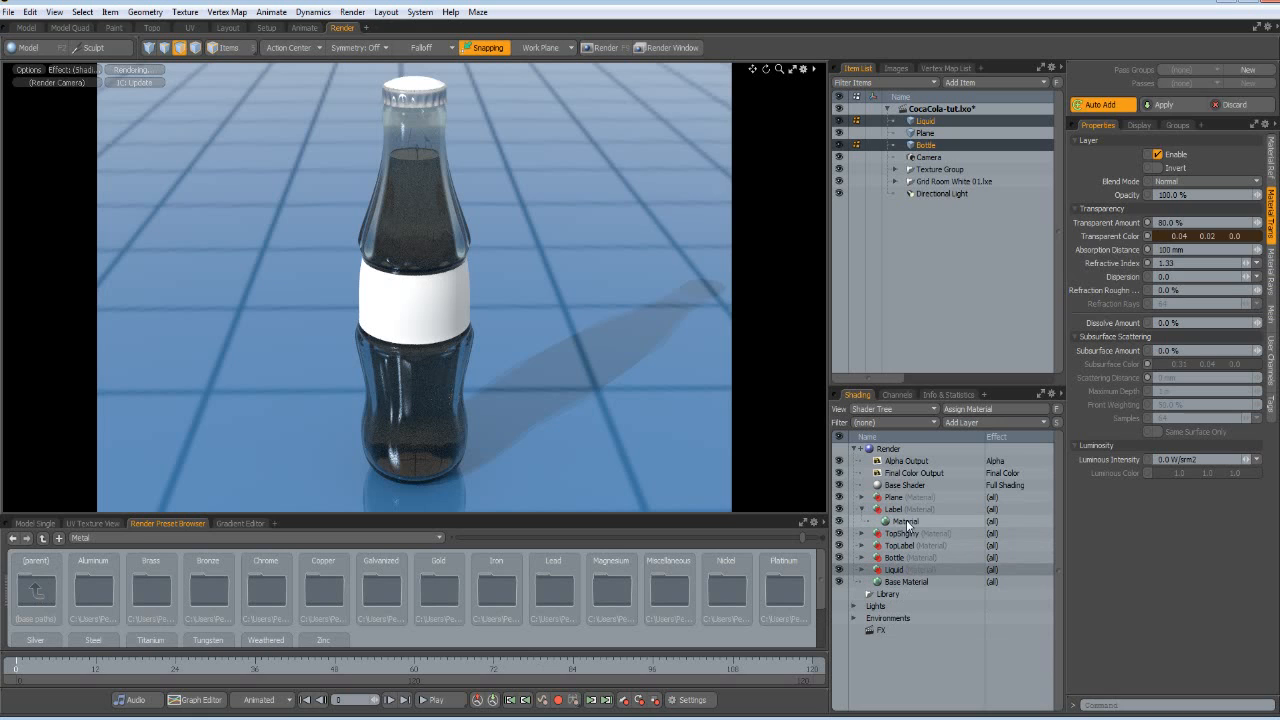
pyautogui.click(906, 521)
pyautogui.click(985, 421)
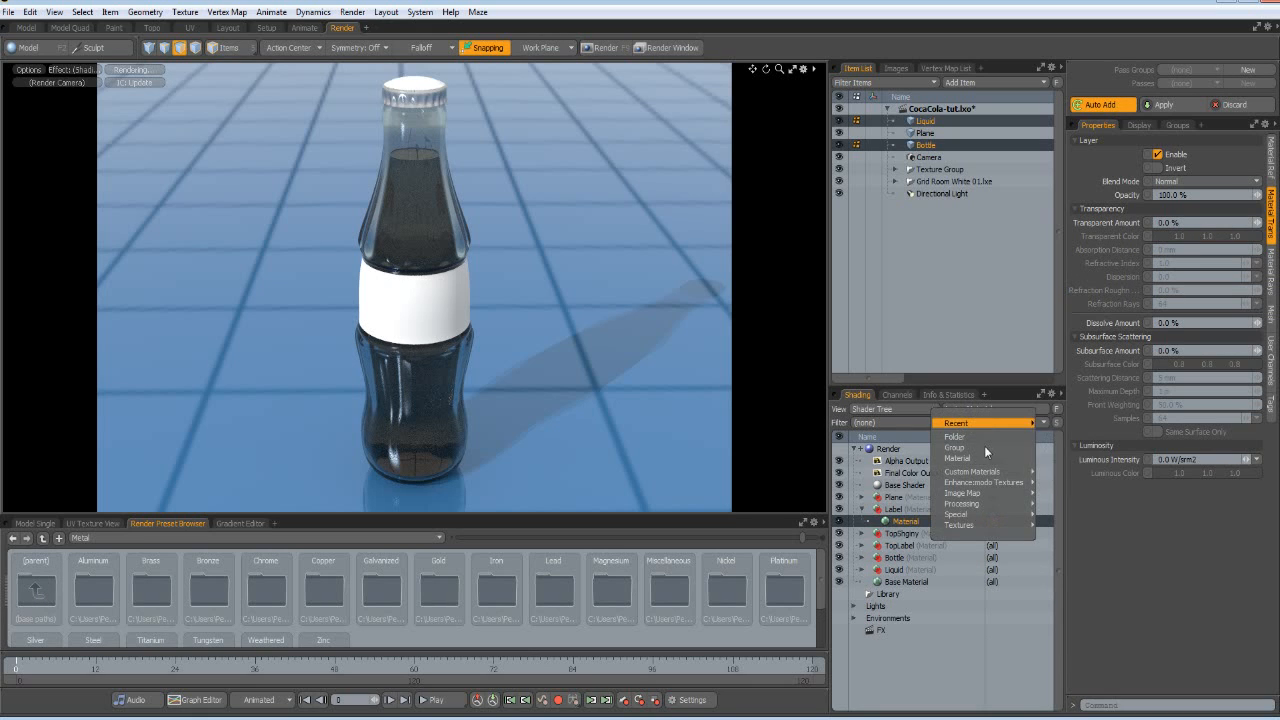
pyautogui.moveTo(990, 493)
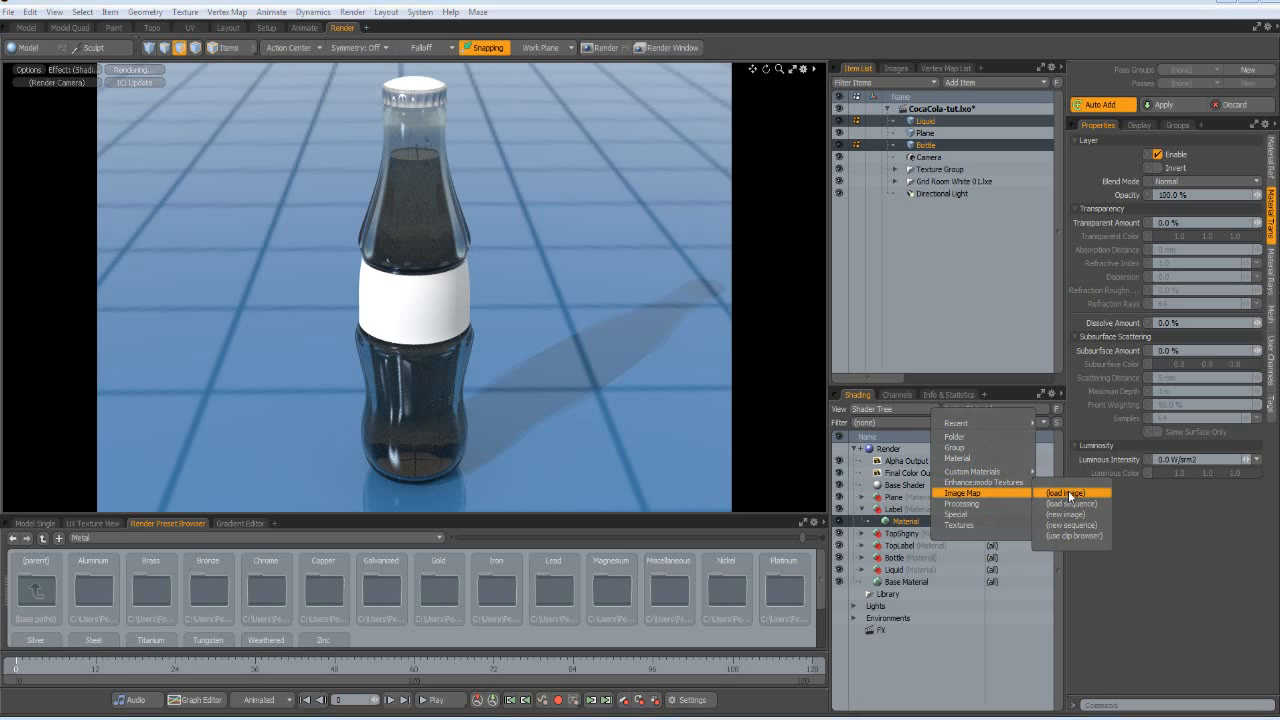
pyautogui.click(1066, 493)
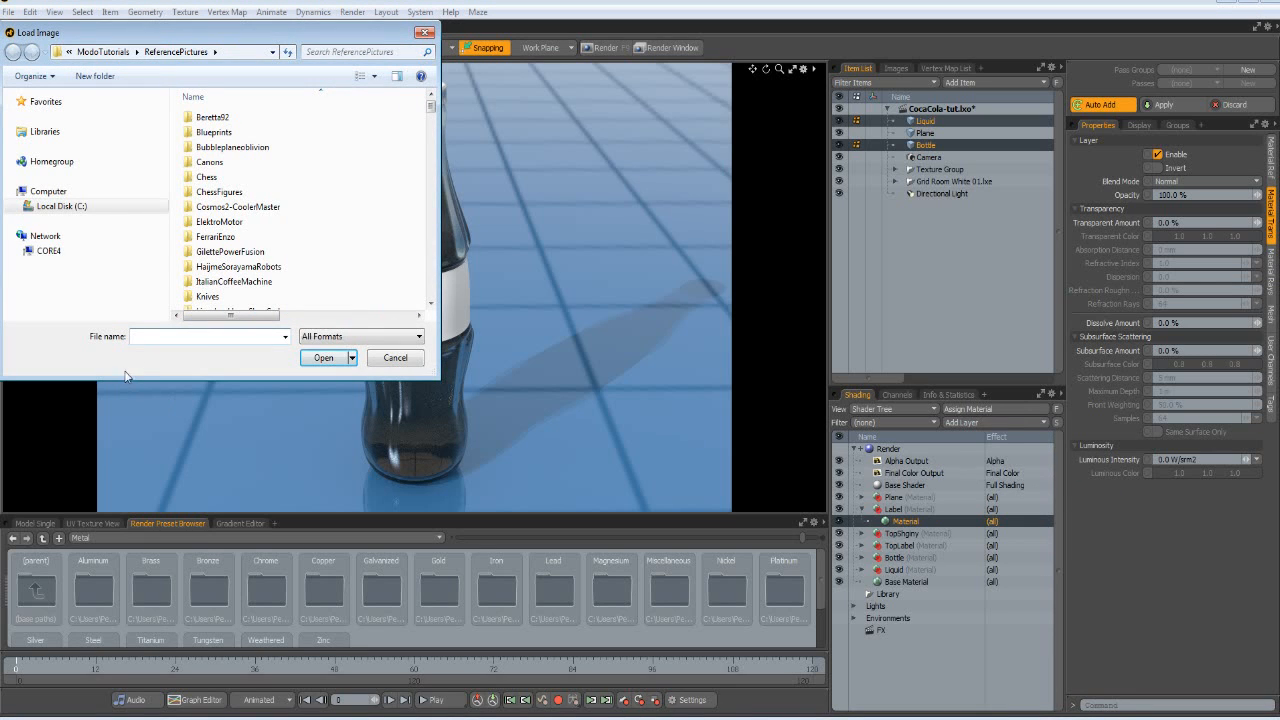
pyautogui.write('coca')
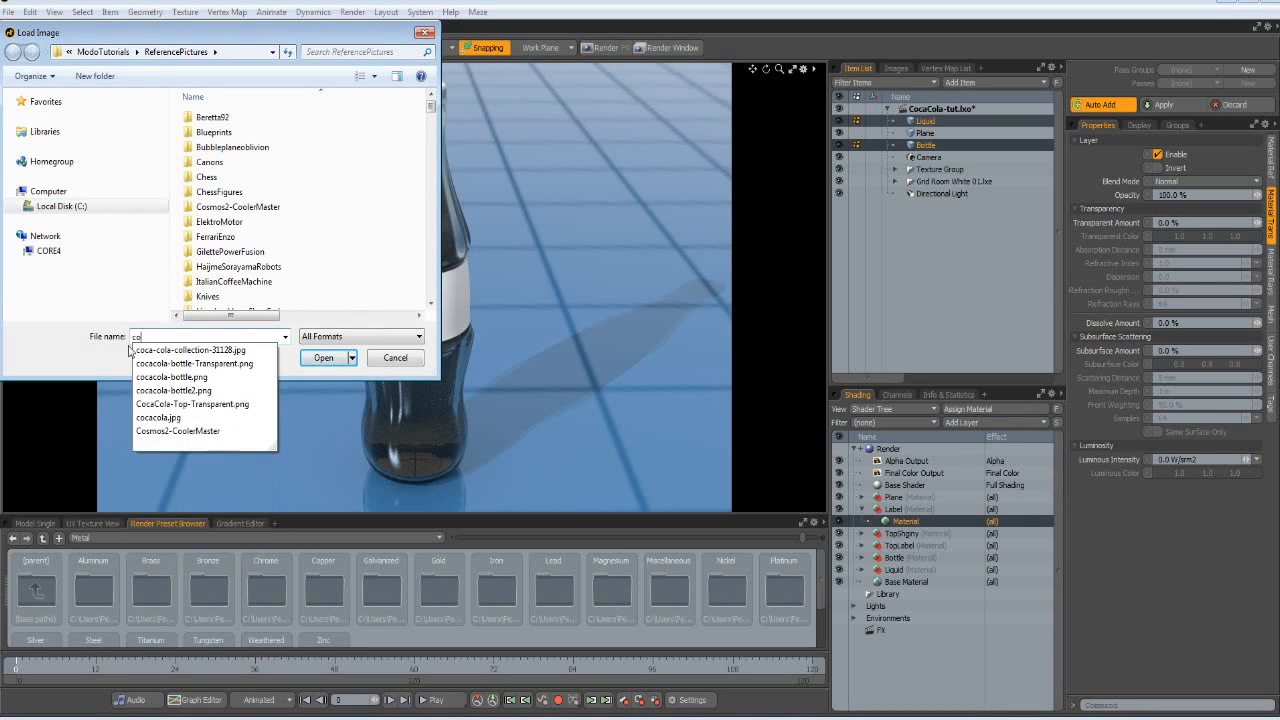
pyautogui.click(208, 377)
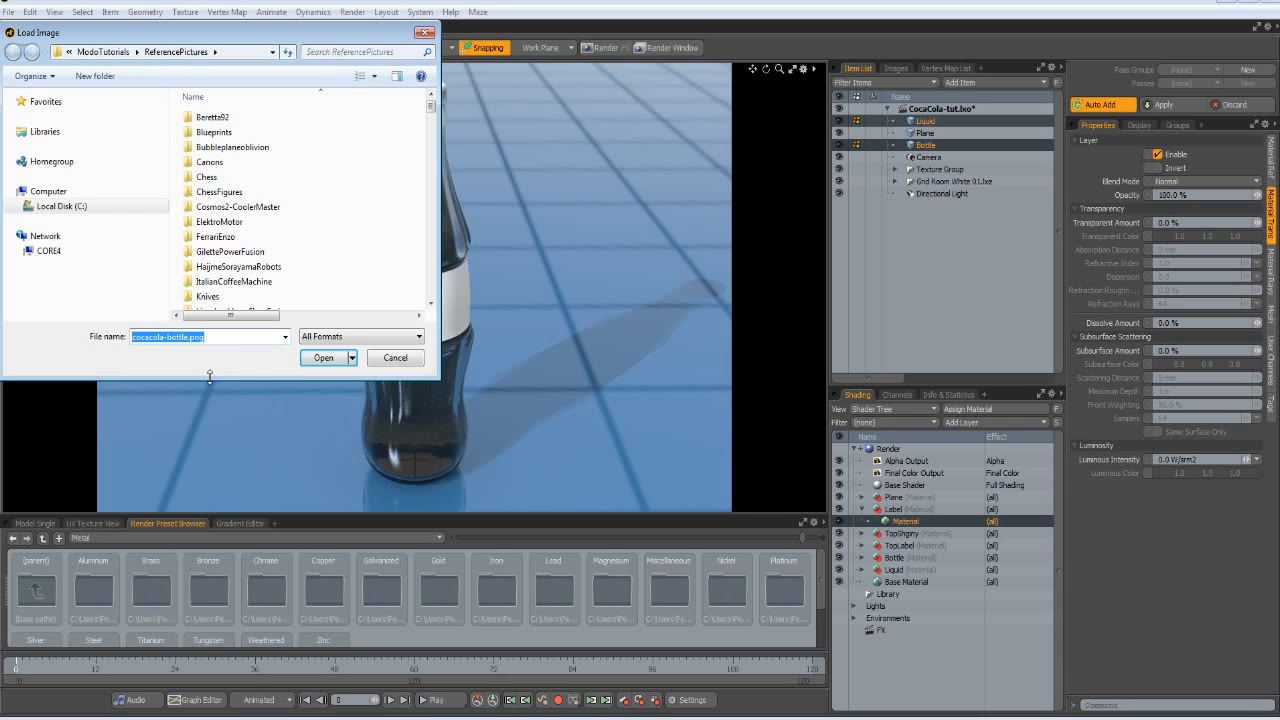
pyautogui.click(323, 357)
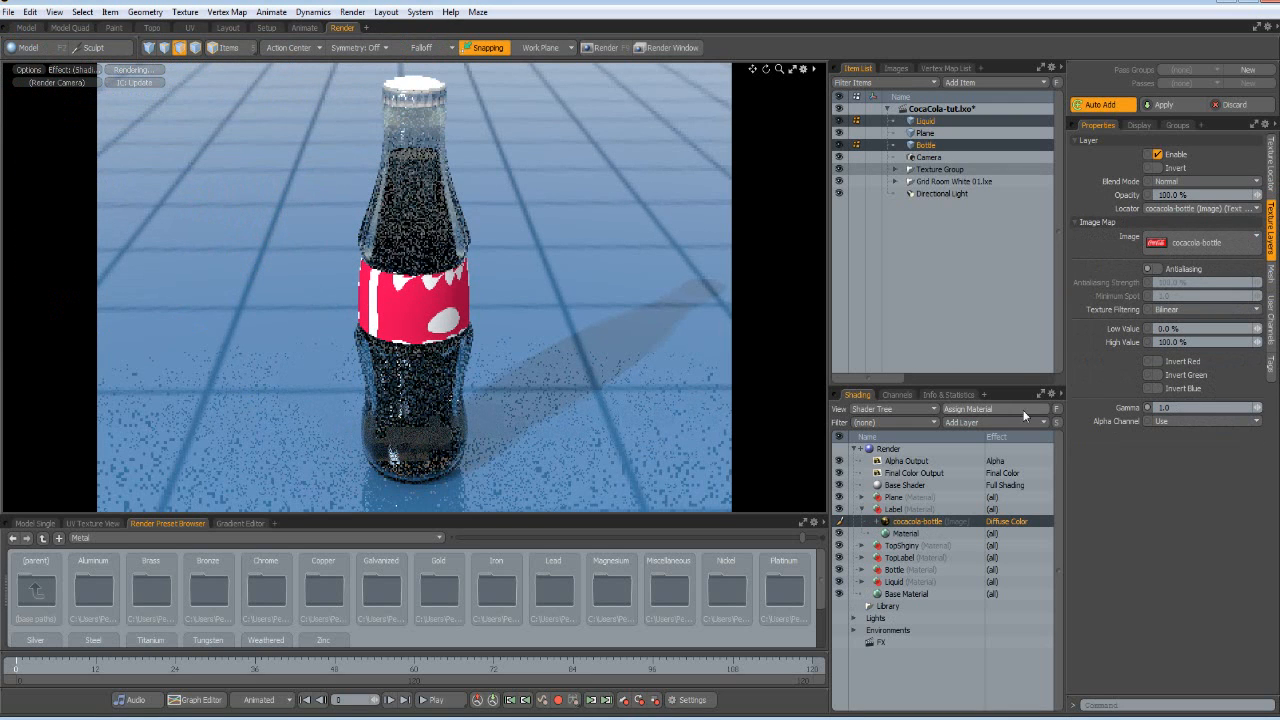
# - Set the label image to cylindrical projection along the Y axis and auto-size it to the label
pyautogui.click(1272, 162)
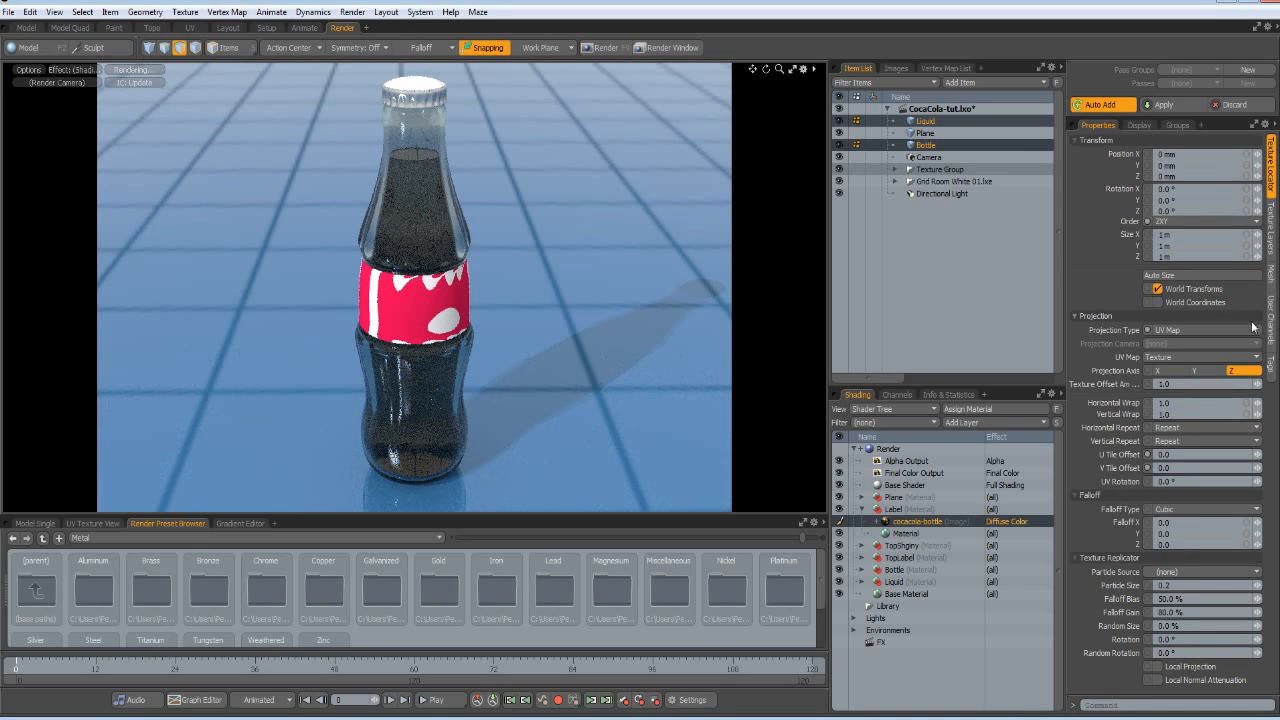
pyautogui.click(1217, 336)
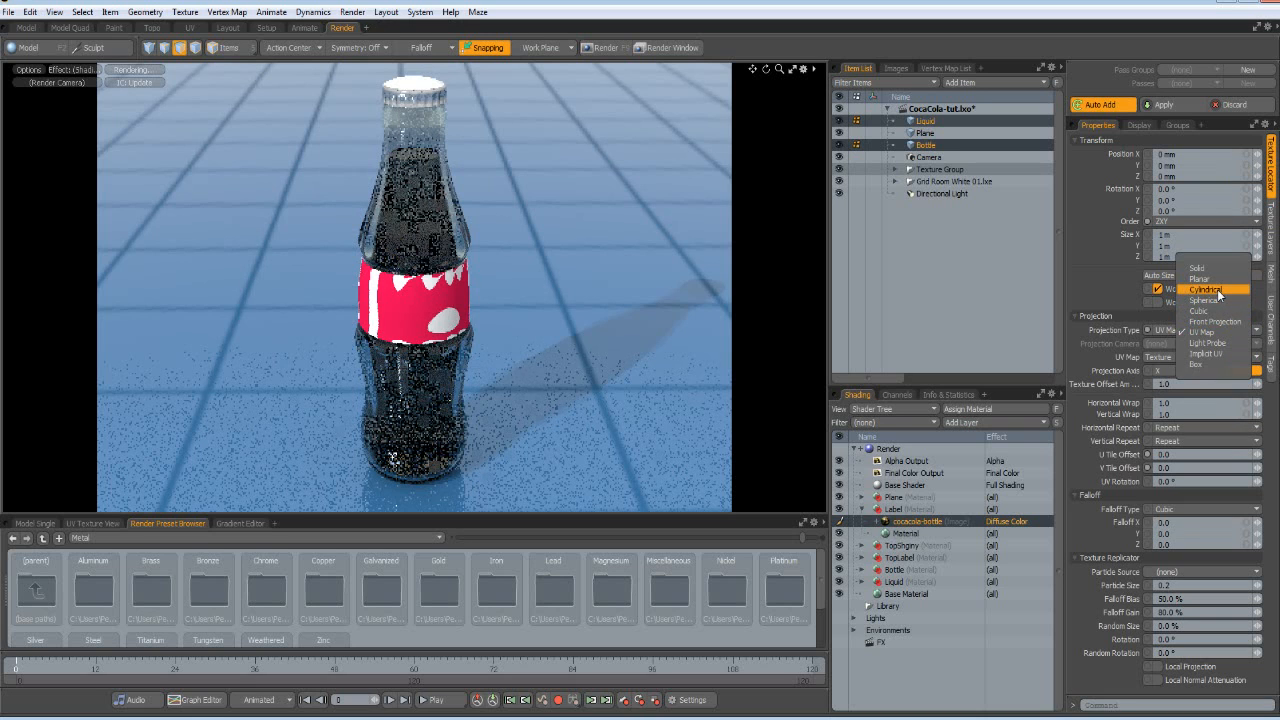
pyautogui.click(1217, 289)
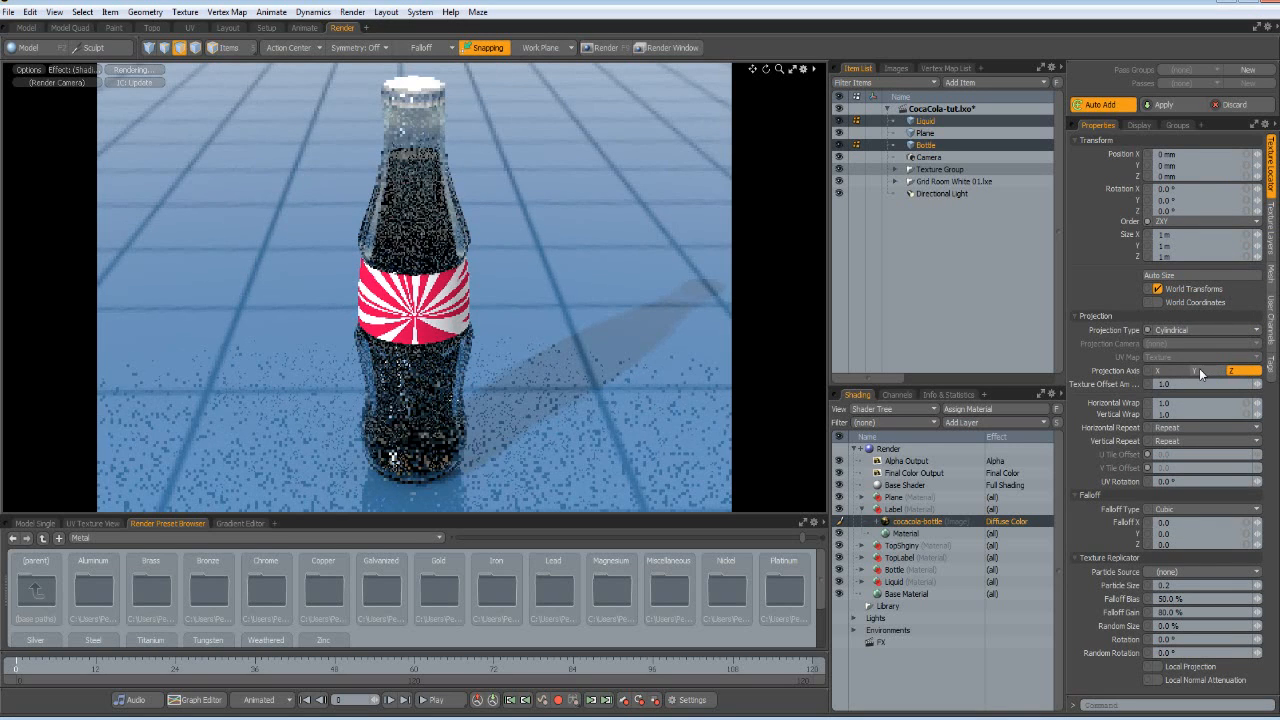
pyautogui.click(1196, 370)
pyautogui.click(1182, 276)
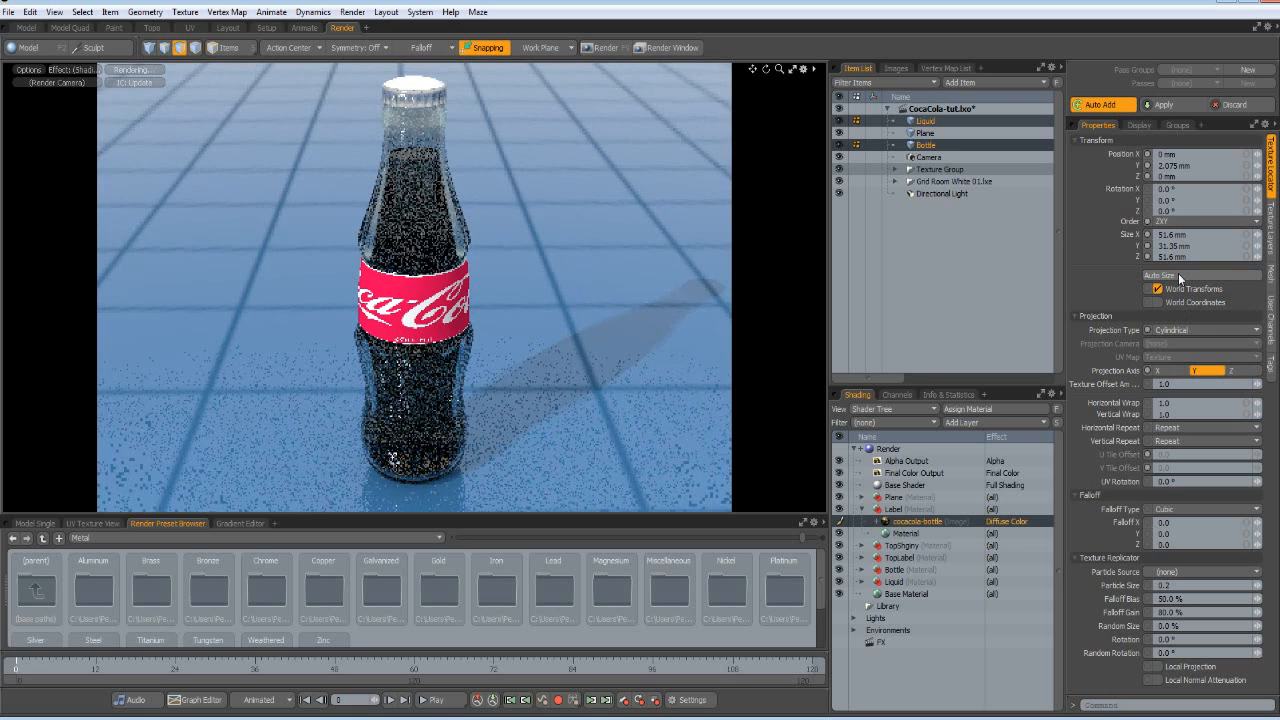
# - Set the label image's horizontal wrap to 2.0 and check how the logo repeats around the bottle
pyautogui.click(1178, 401)
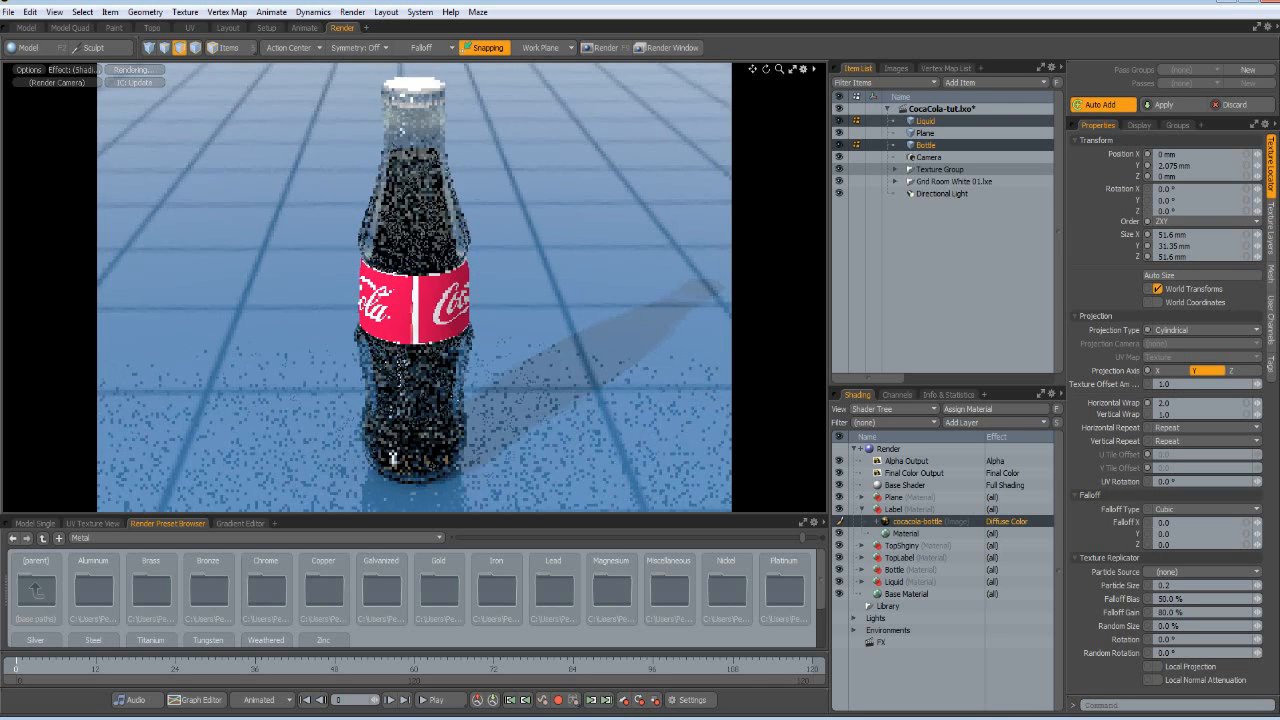
pyautogui.keyDown('alt'); pyautogui.moveTo(415, 379); pyautogui.dragTo(489, 391); pyautogui.keyUp('alt')
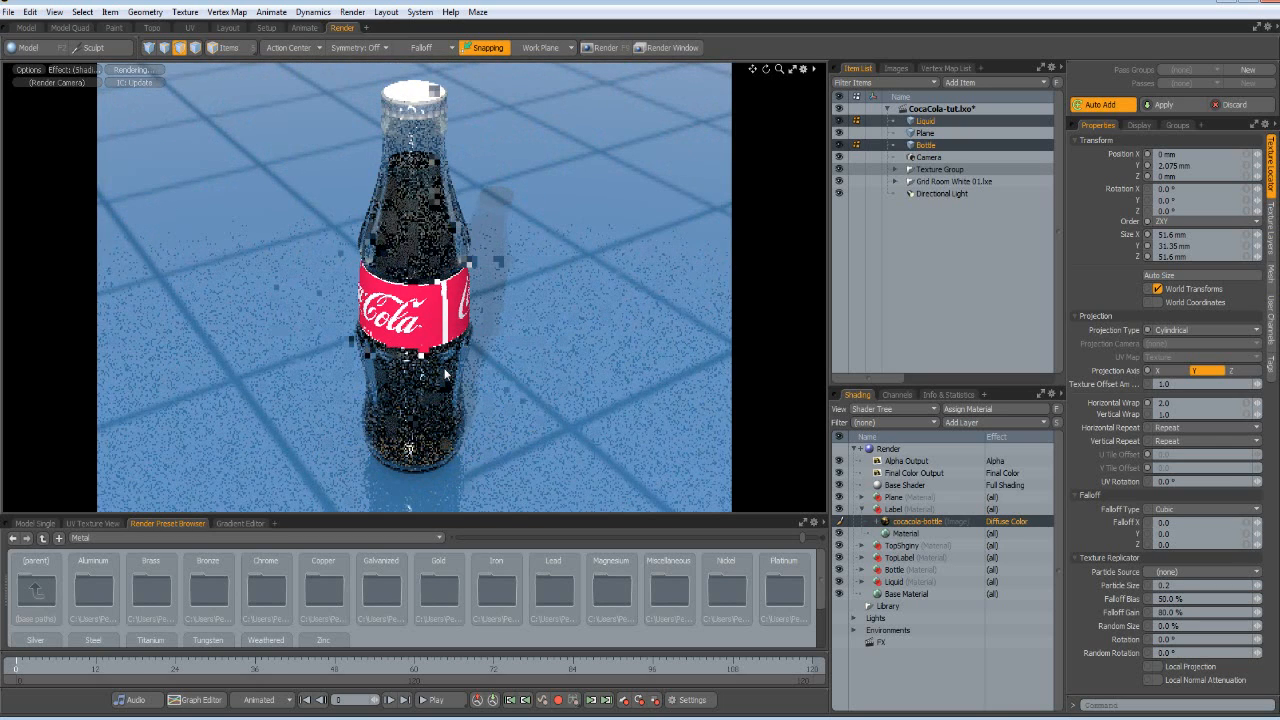
pyautogui.scroll(1, 499, 377)
pyautogui.keyDown('alt'); pyautogui.moveTo(499, 377); pyautogui.dragTo(339, 377); pyautogui.keyUp('alt')
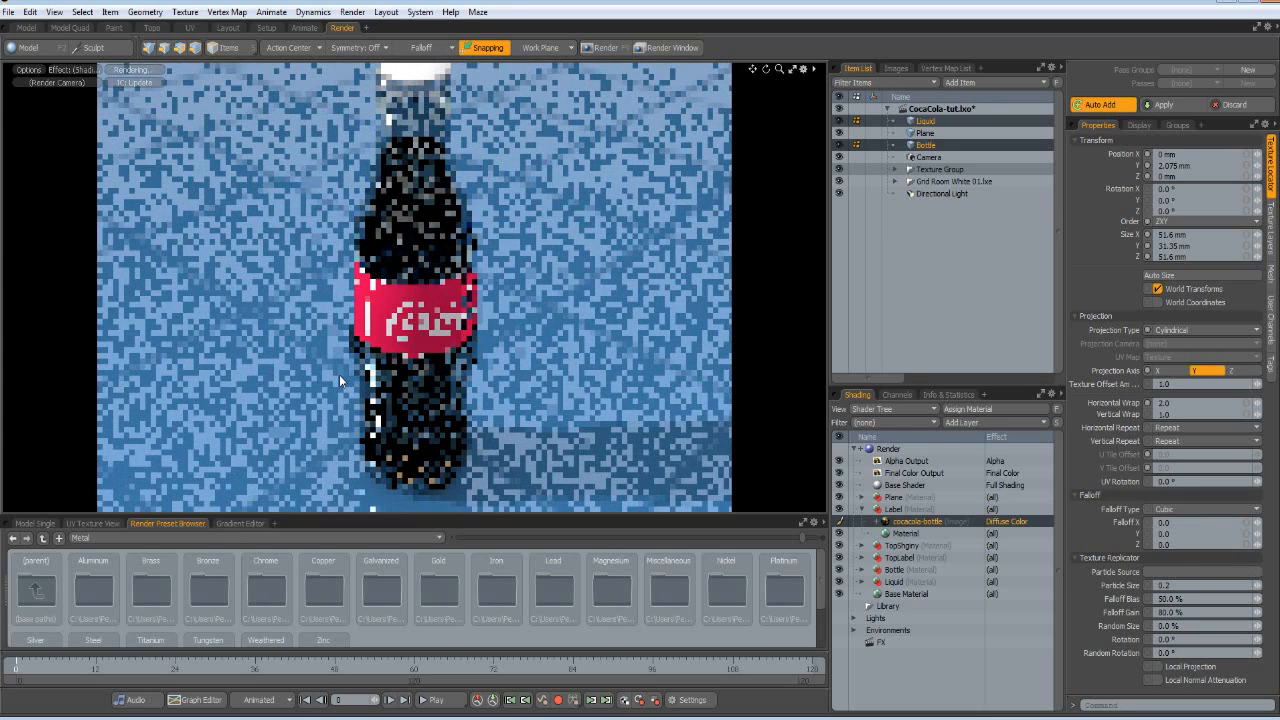
pyautogui.keyDown('alt'); pyautogui.moveTo(473, 390); pyautogui.dragTo(443, 389); pyautogui.keyUp('alt')
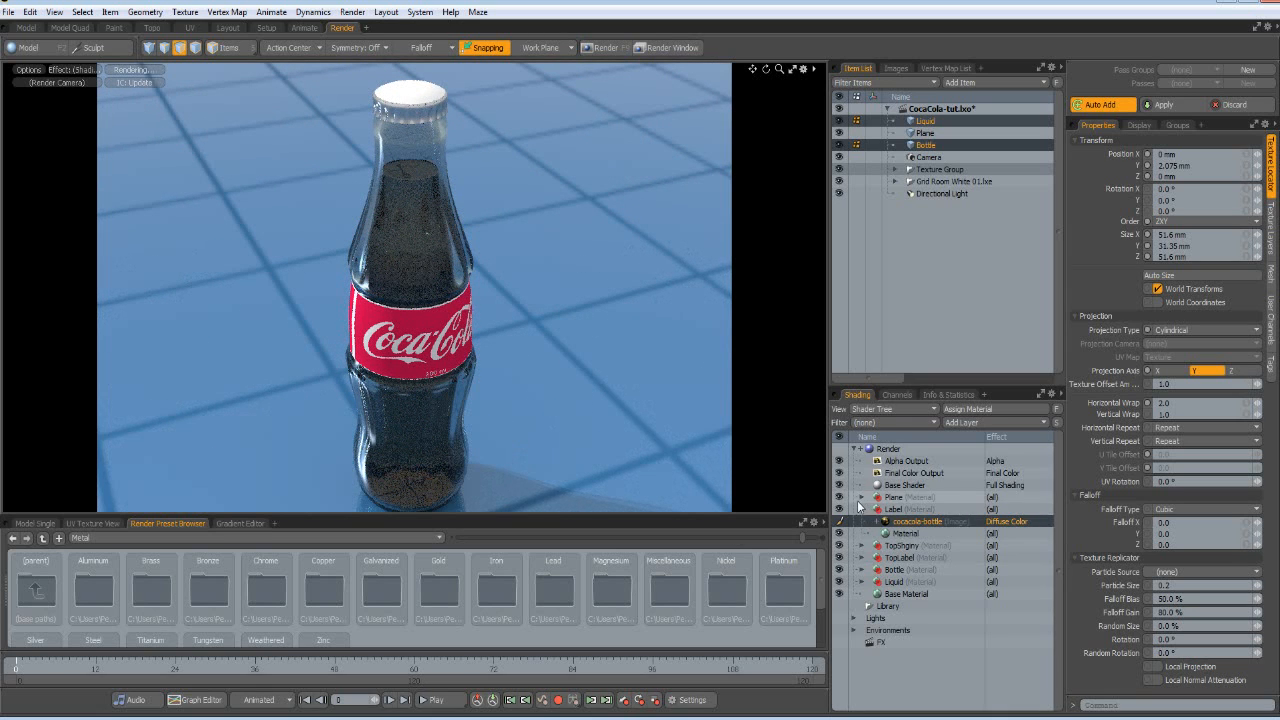
# - Load CocaCola-Top-Transparent.png as an image map above the TopLabel group's base material
pyautogui.click(862, 557)
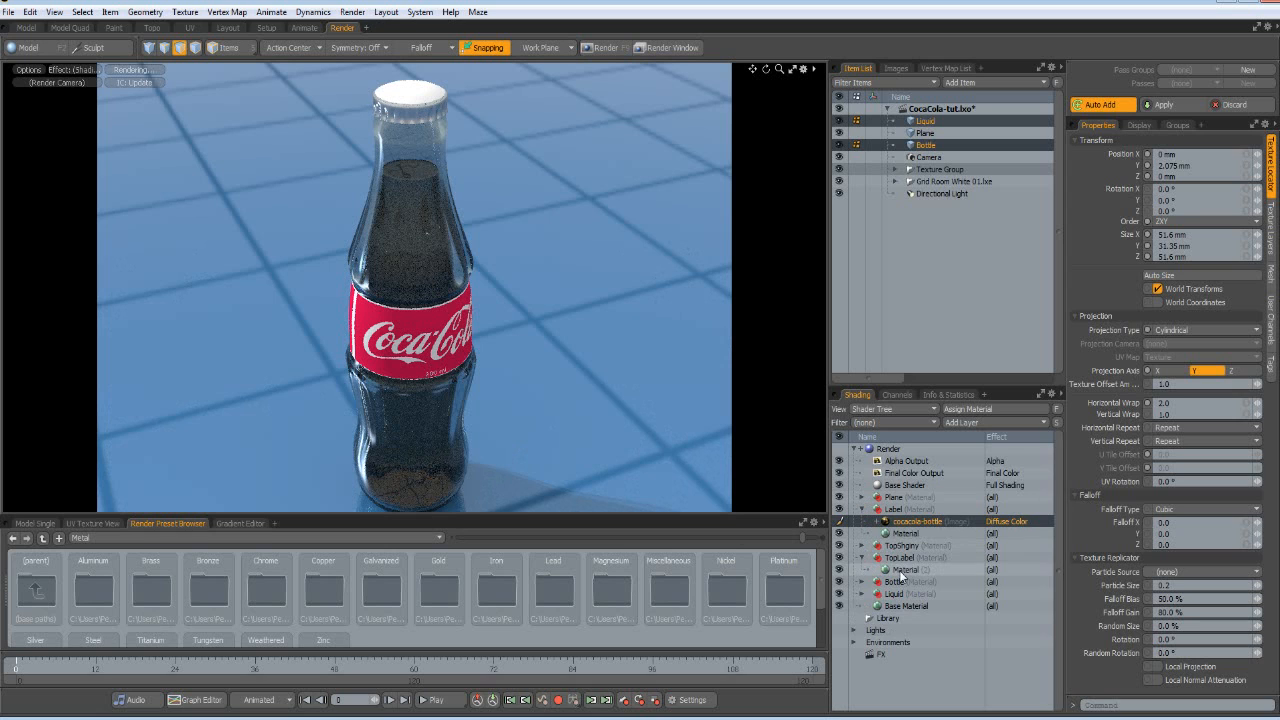
pyautogui.click(906, 569)
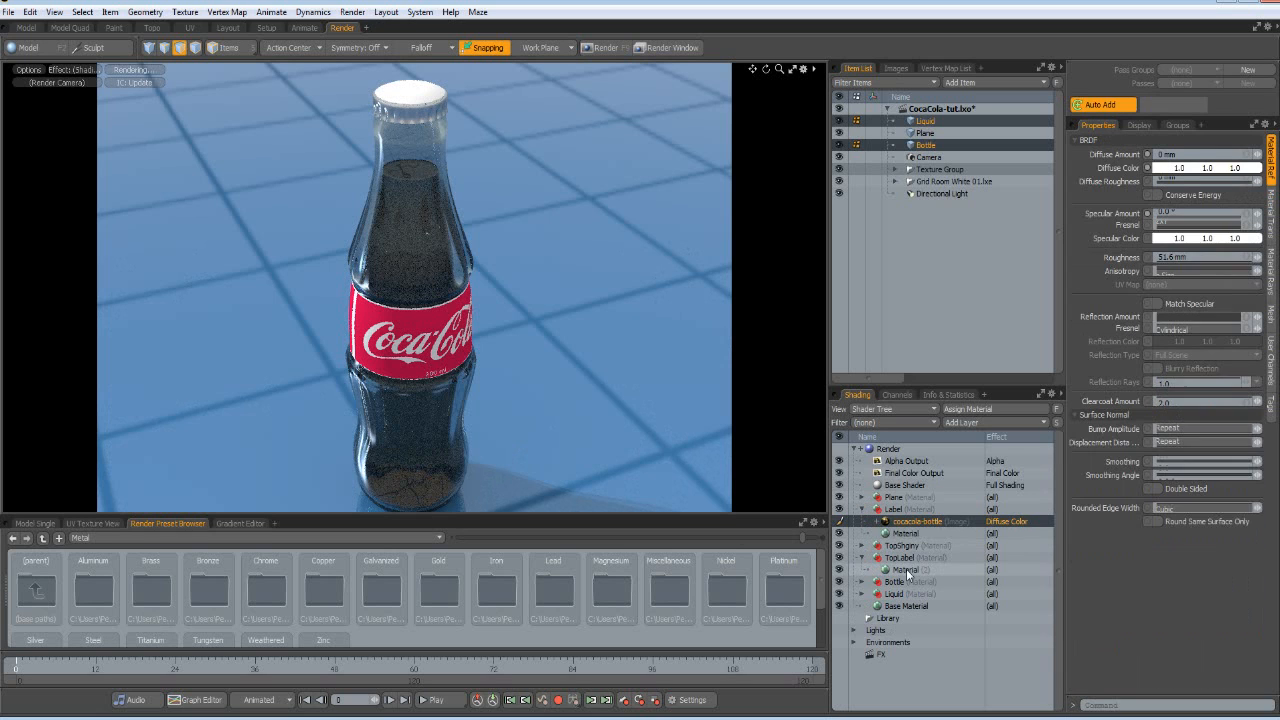
pyautogui.click(996, 424)
pyautogui.moveTo(996, 438)
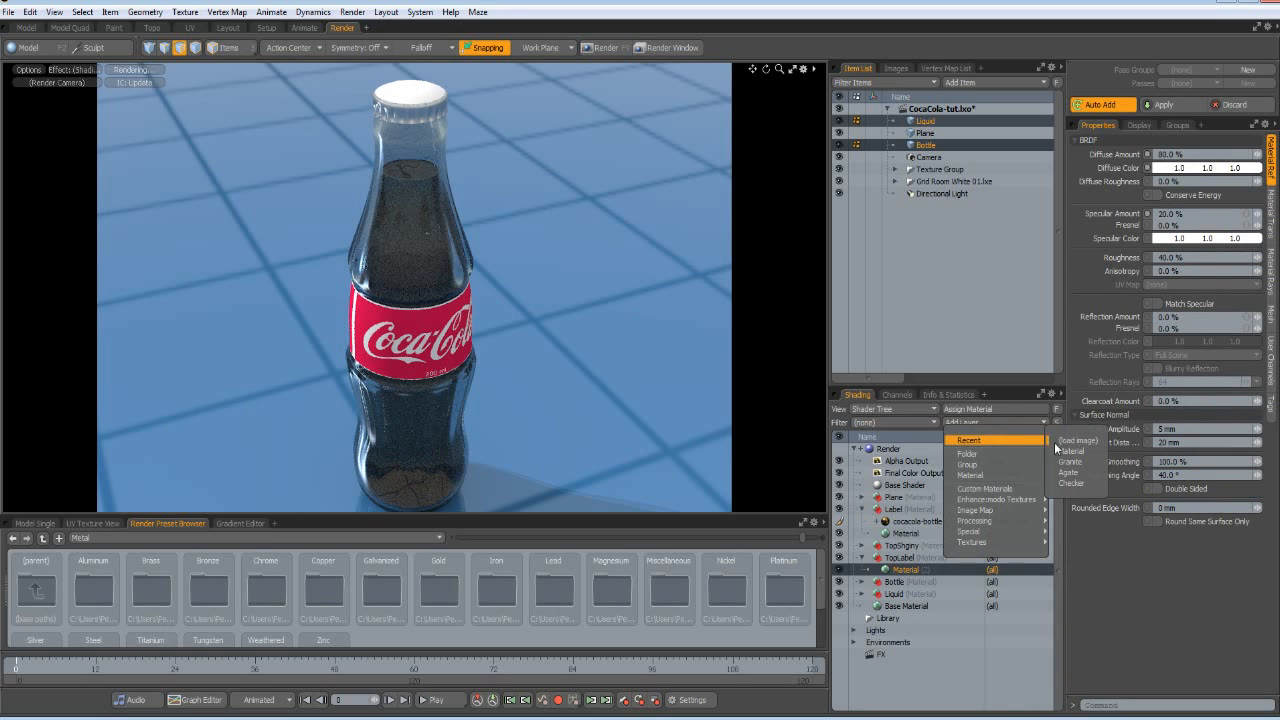
pyautogui.click(1074, 443)
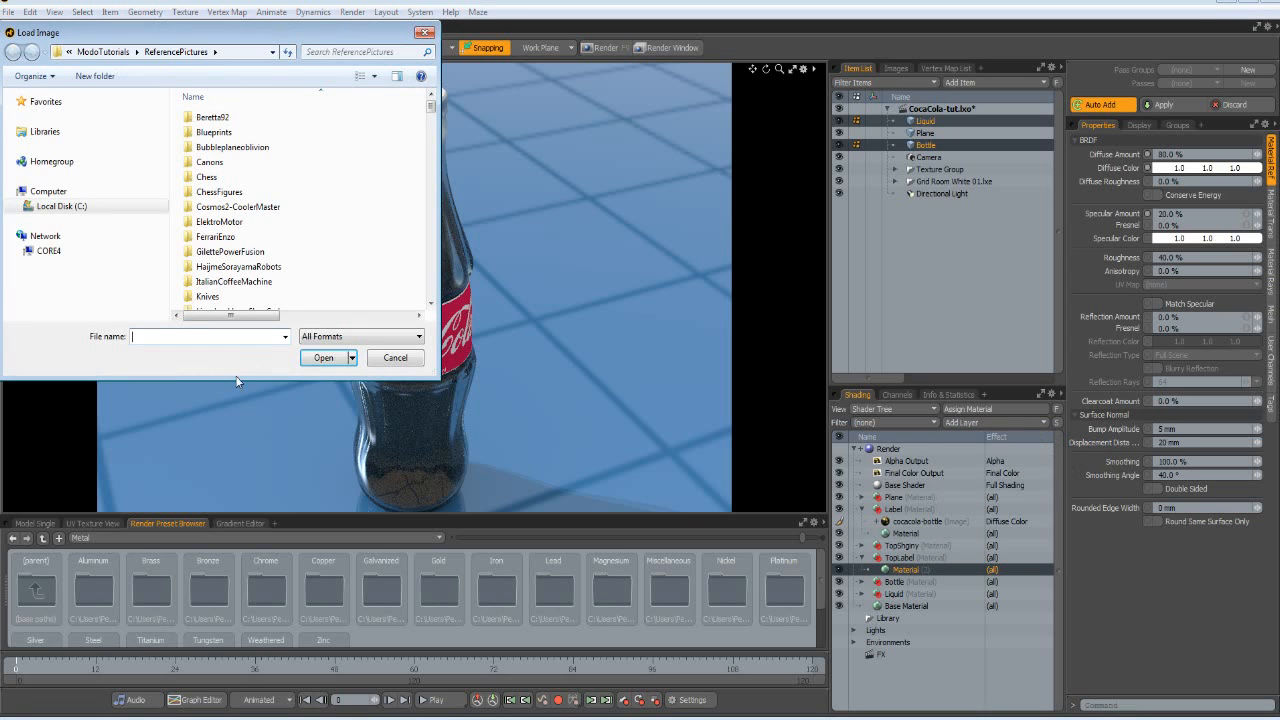
pyautogui.write('coca')
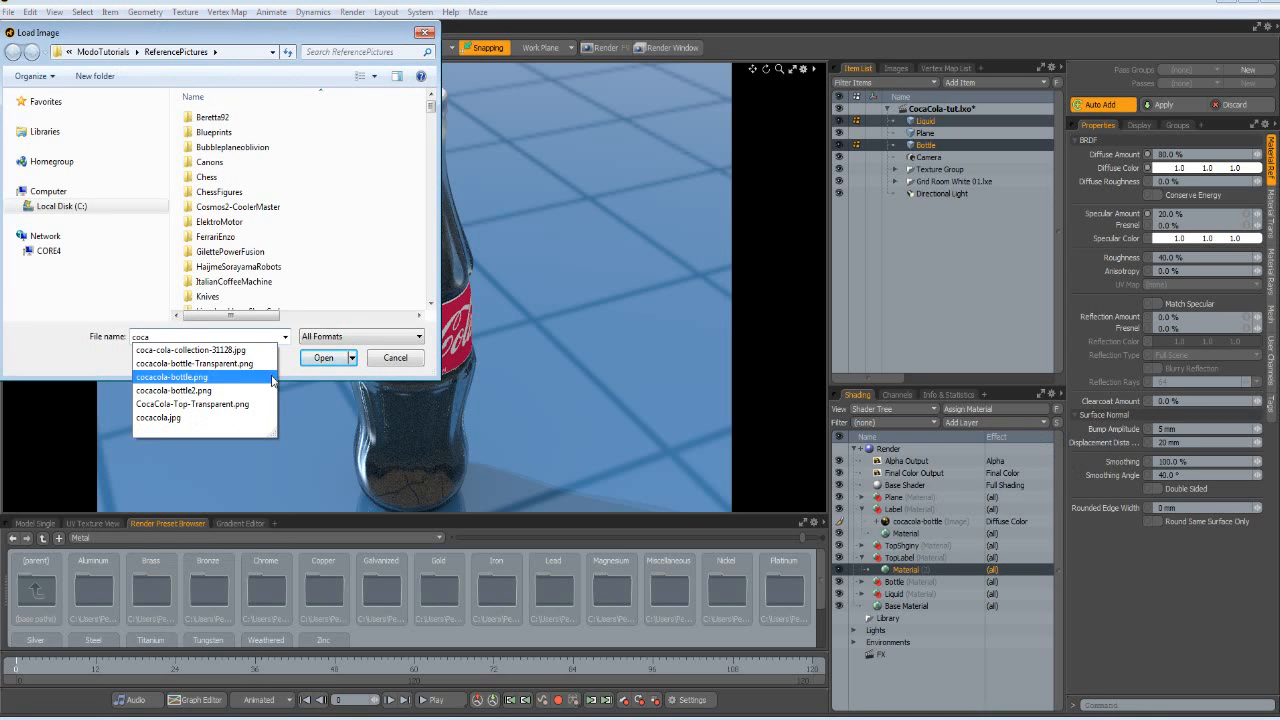
pyautogui.click(229, 404)
pyautogui.click(324, 357)
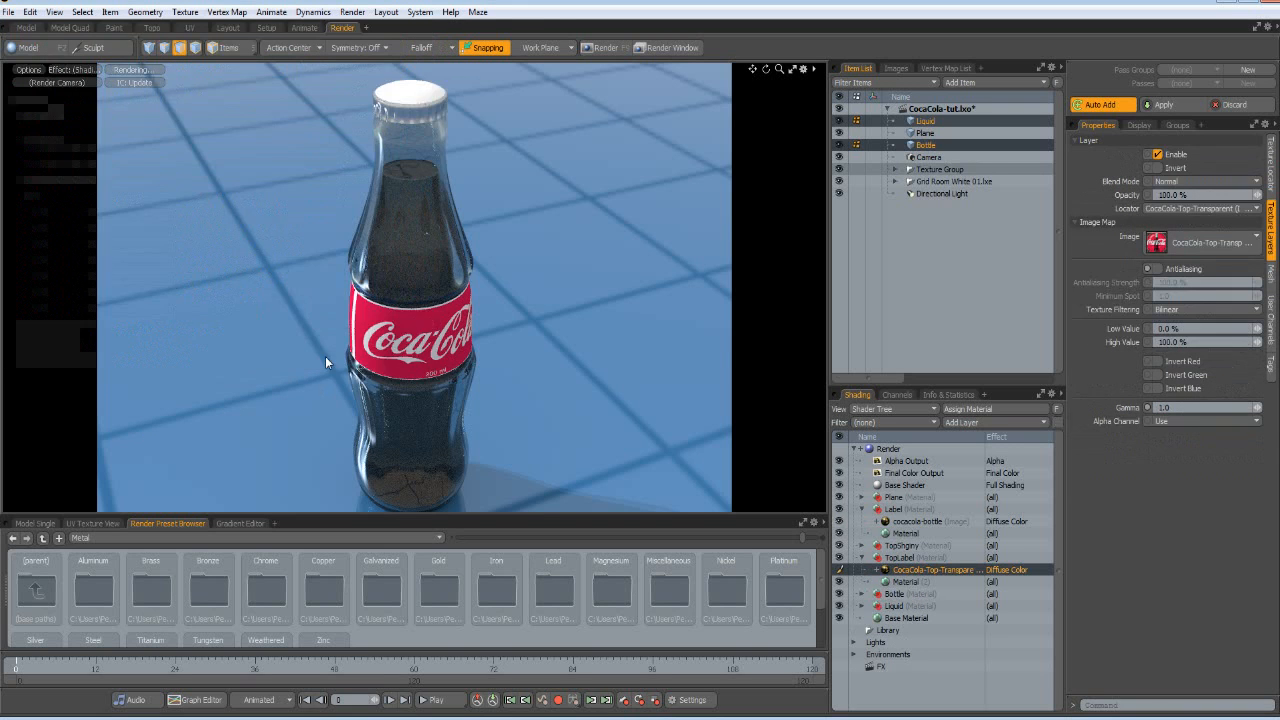
# - Check the cap image's UV mapping, then set it to planar projection along the Y axis and auto-size it to the cap top
pyautogui.keyDown('alt'); pyautogui.moveTo(471, 110); pyautogui.dragTo(471, 160); pyautogui.keyUp('alt')
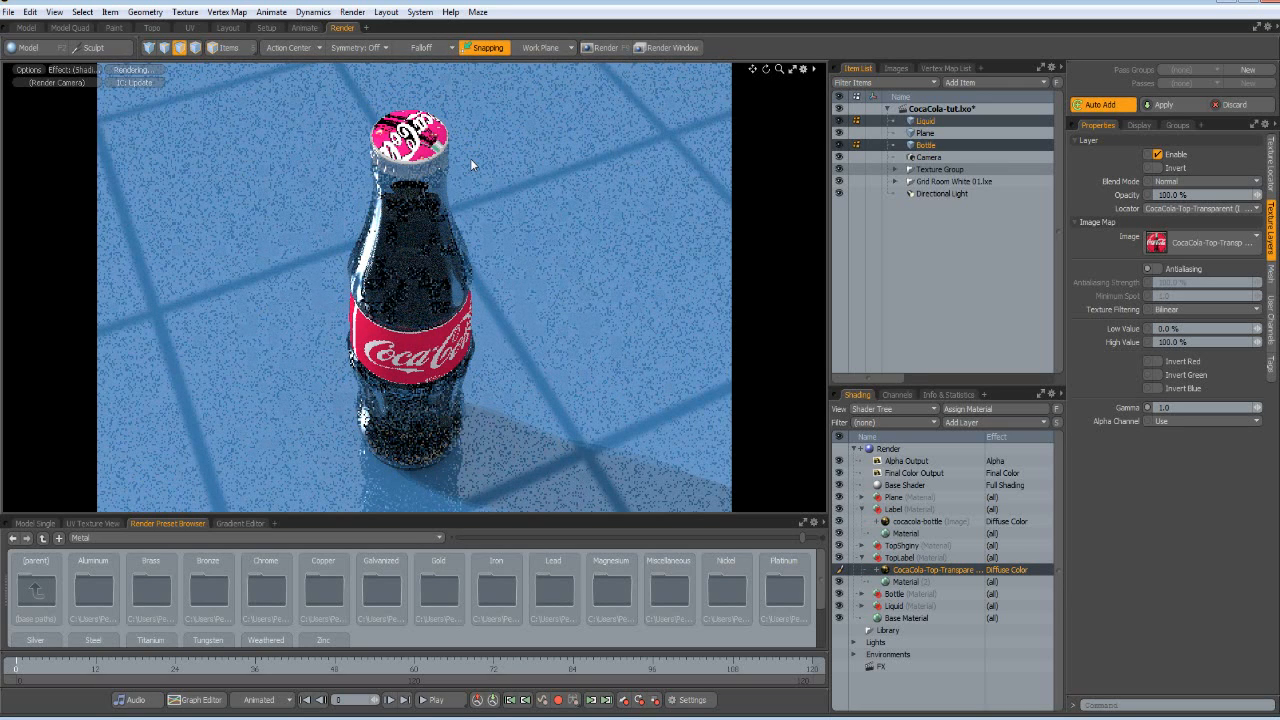
pyautogui.click(190, 27)
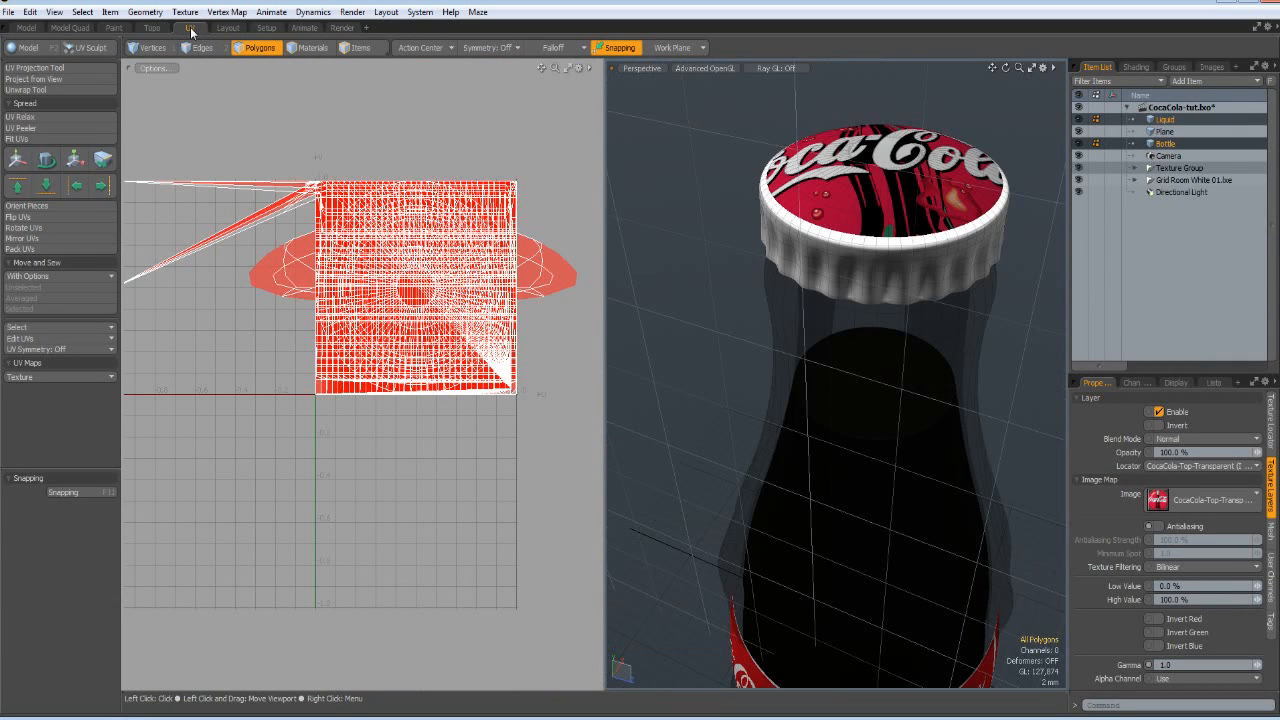
pyautogui.click(342, 27)
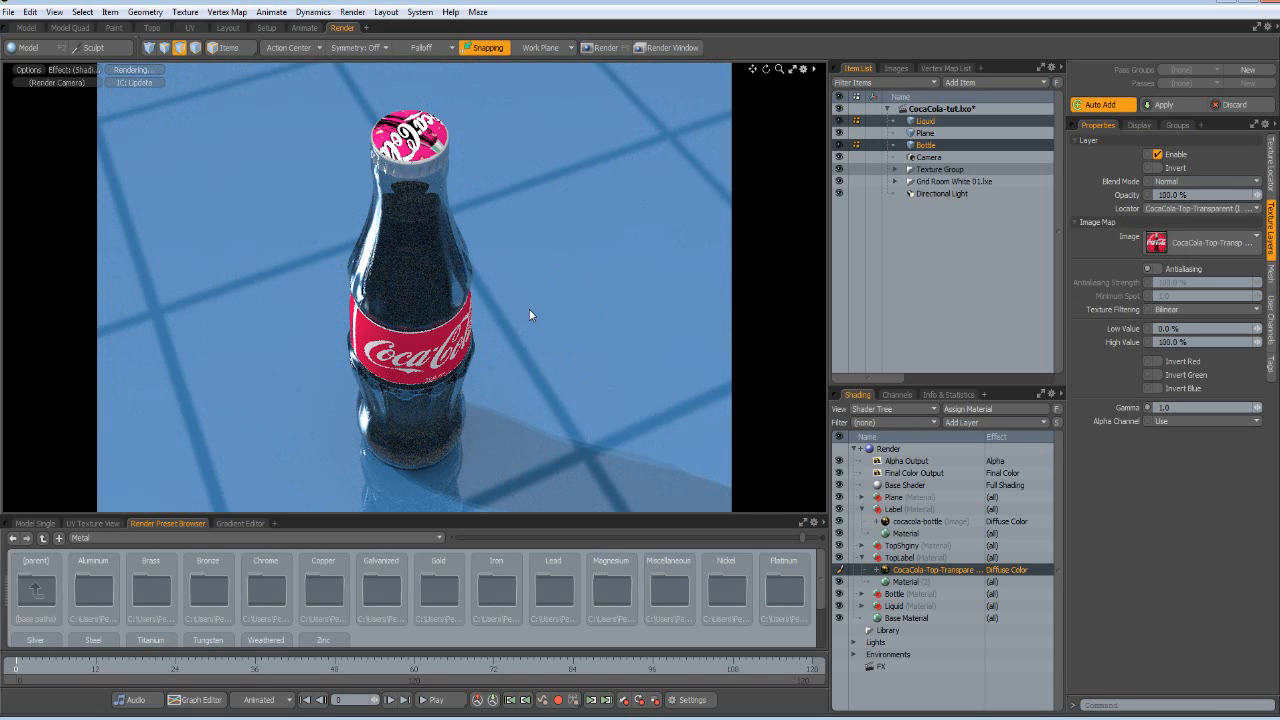
pyautogui.scroll(1, 529, 309)
pyautogui.moveTo(527, 318)
pyautogui.keyDown('alt'); pyautogui.mouseDown()
pyautogui.moveTo(538, 326)
pyautogui.moveTo(527, 328)
pyautogui.mouseUp(); pyautogui.keyUp('alt')
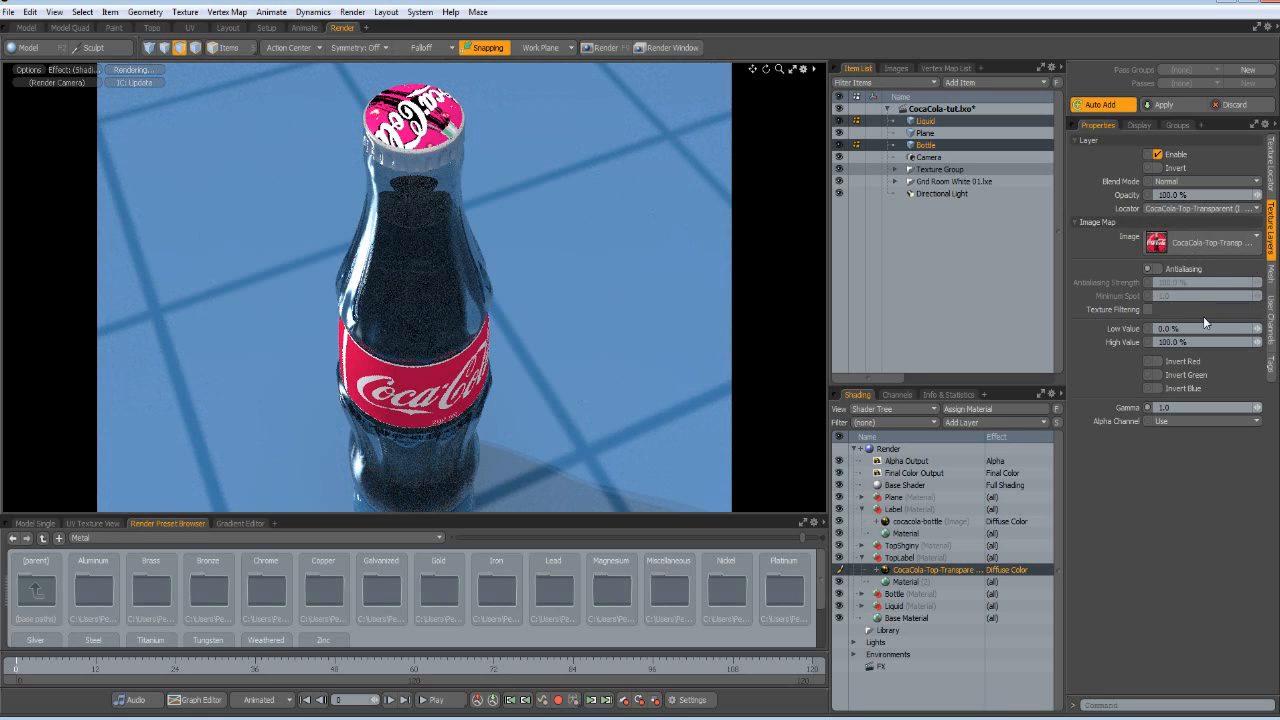
pyautogui.click(1271, 167)
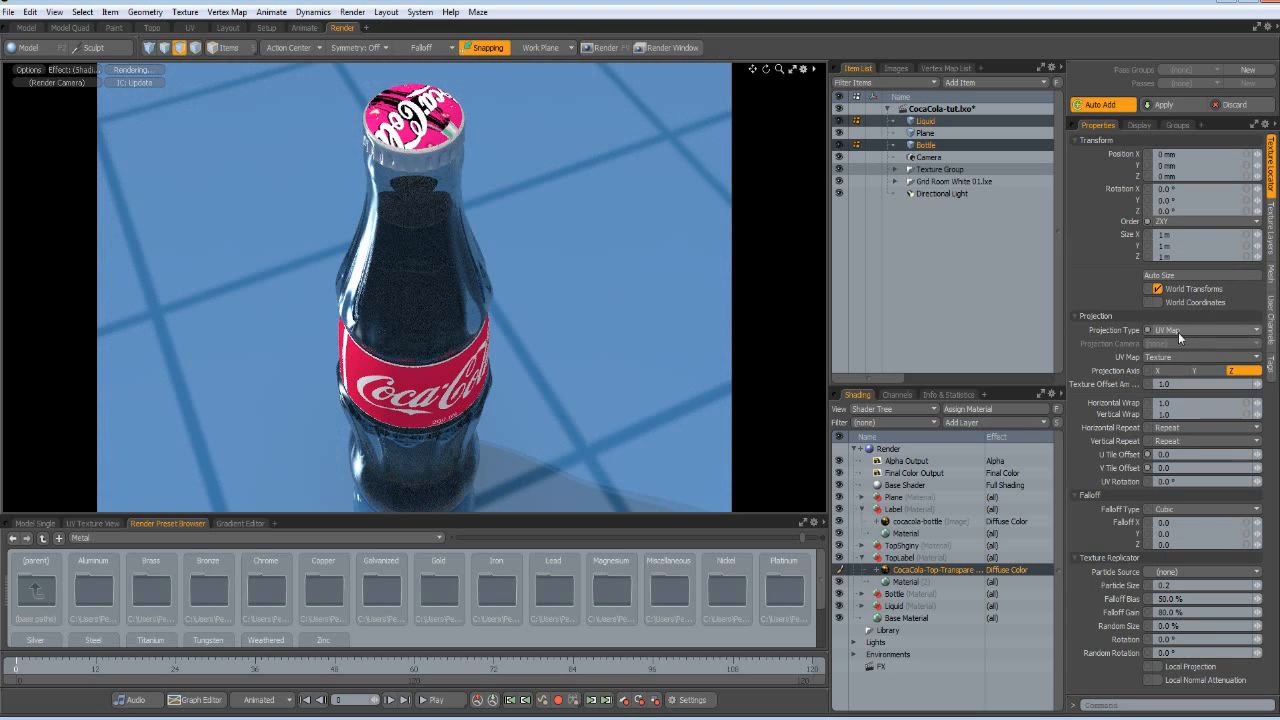
pyautogui.click(1180, 329)
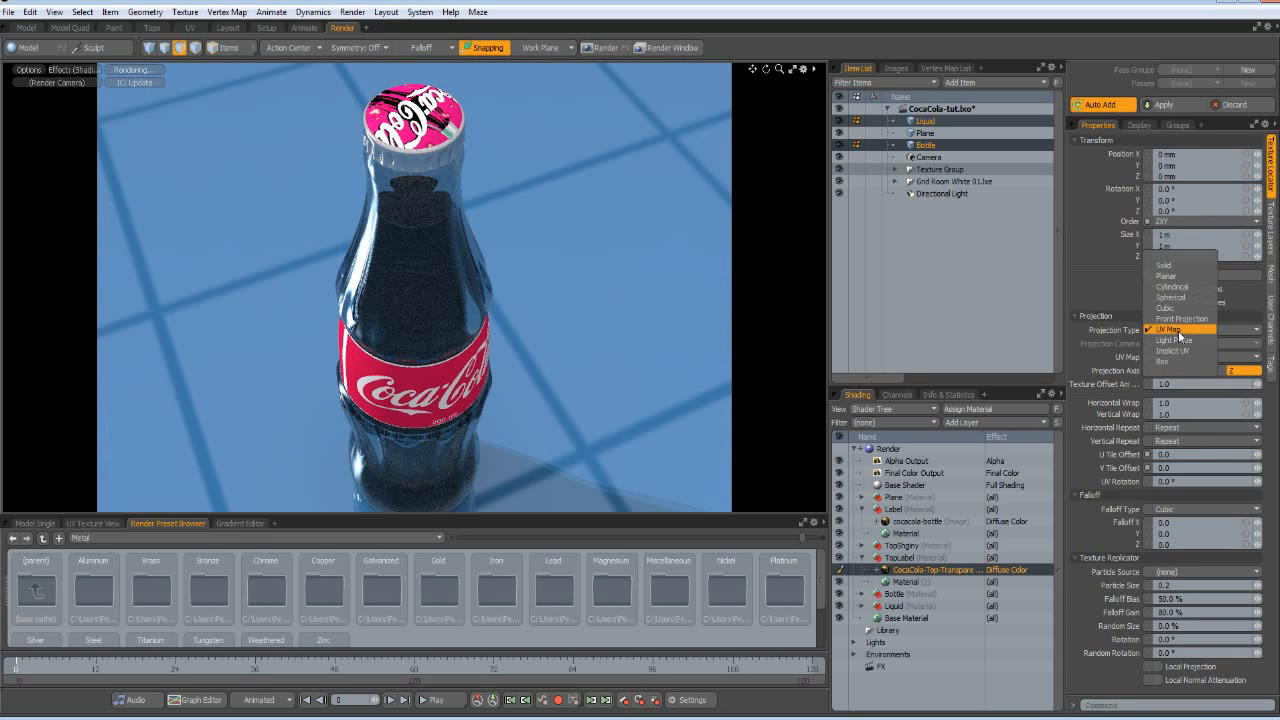
pyautogui.click(1168, 276)
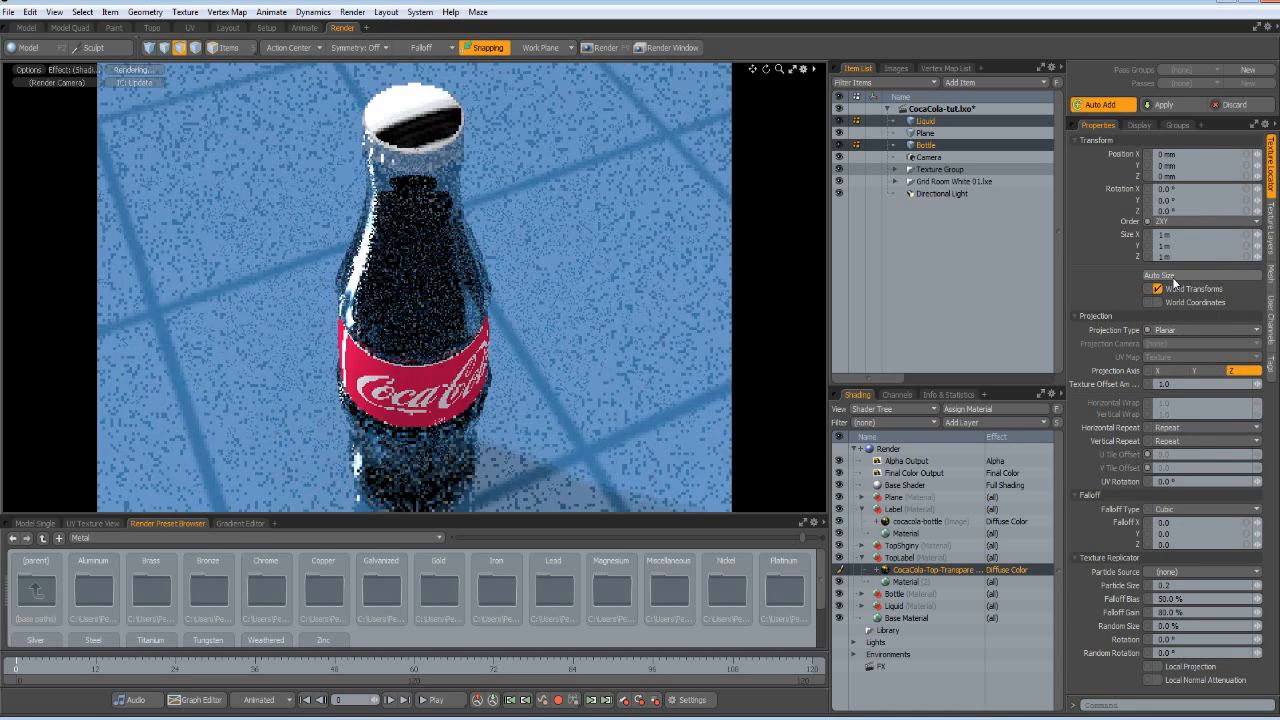
pyautogui.click(1199, 368)
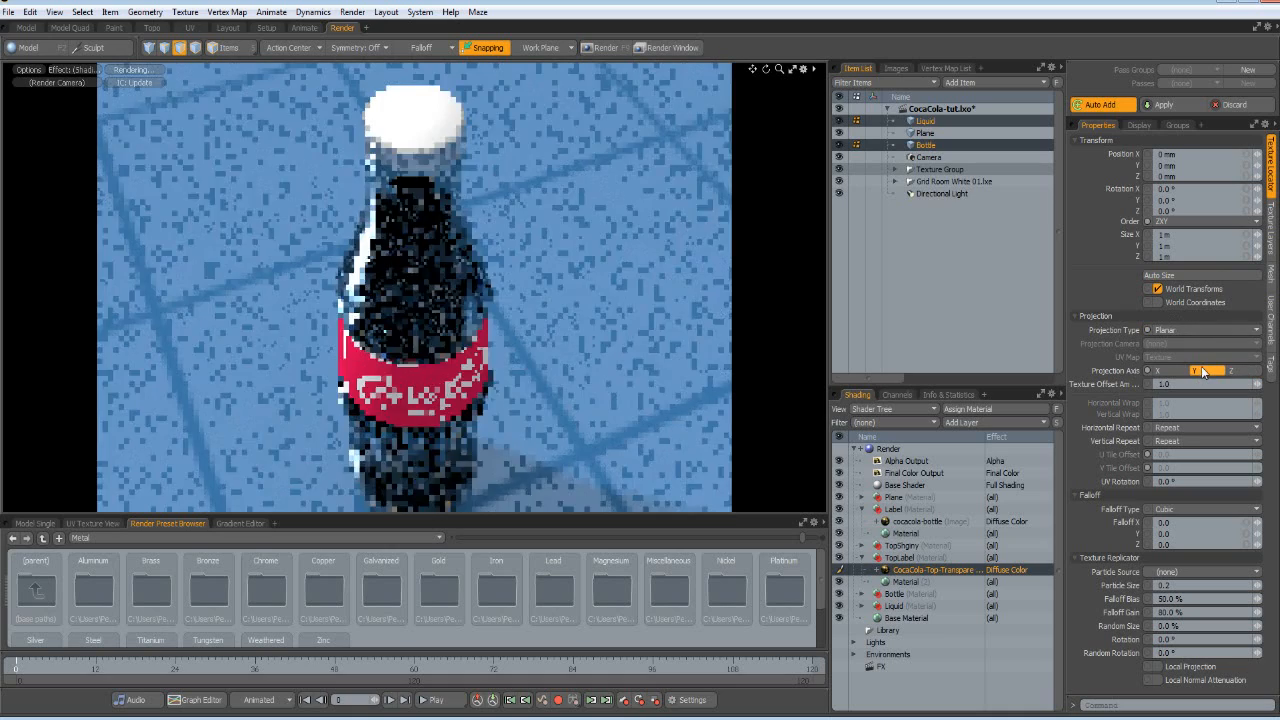
pyautogui.click(1158, 275)
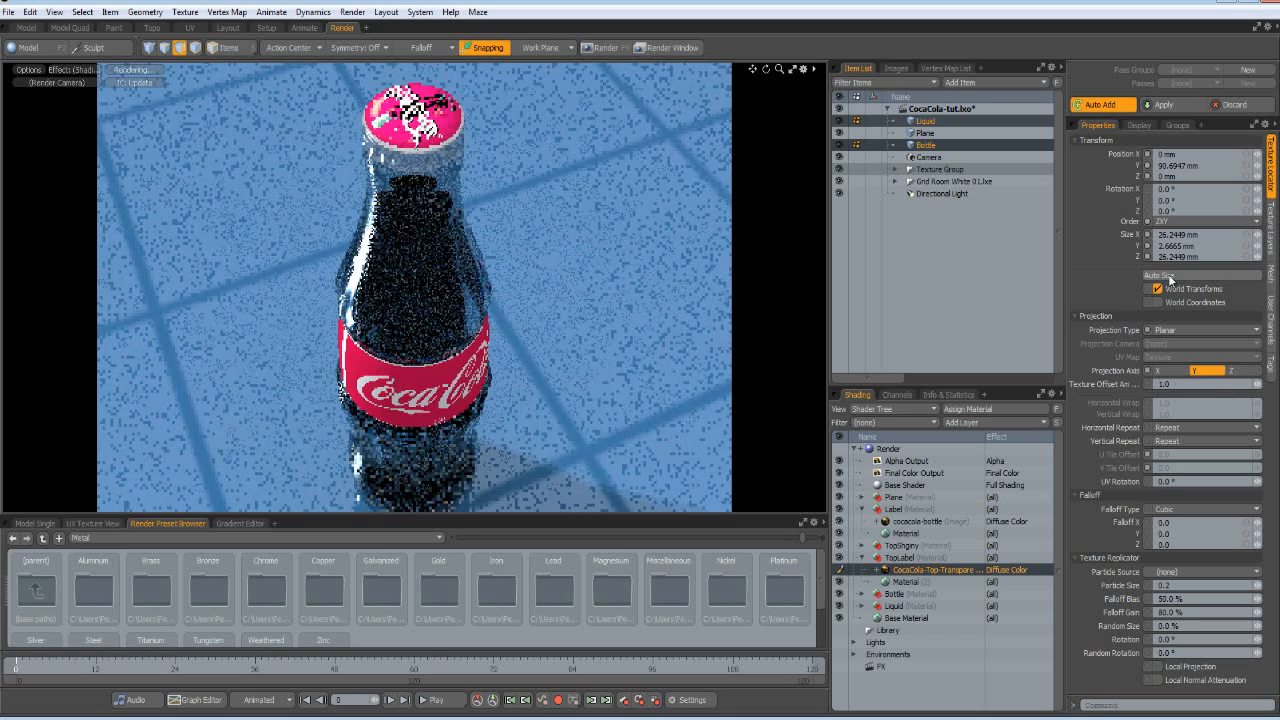
# - Mirror the cap logo by setting its texture's X size to -26.2449 mm, and check the logo on the cap
pyautogui.keyDown('alt'); pyautogui.moveTo(518, 182); pyautogui.dragTo(459, 236); pyautogui.keyUp('alt')
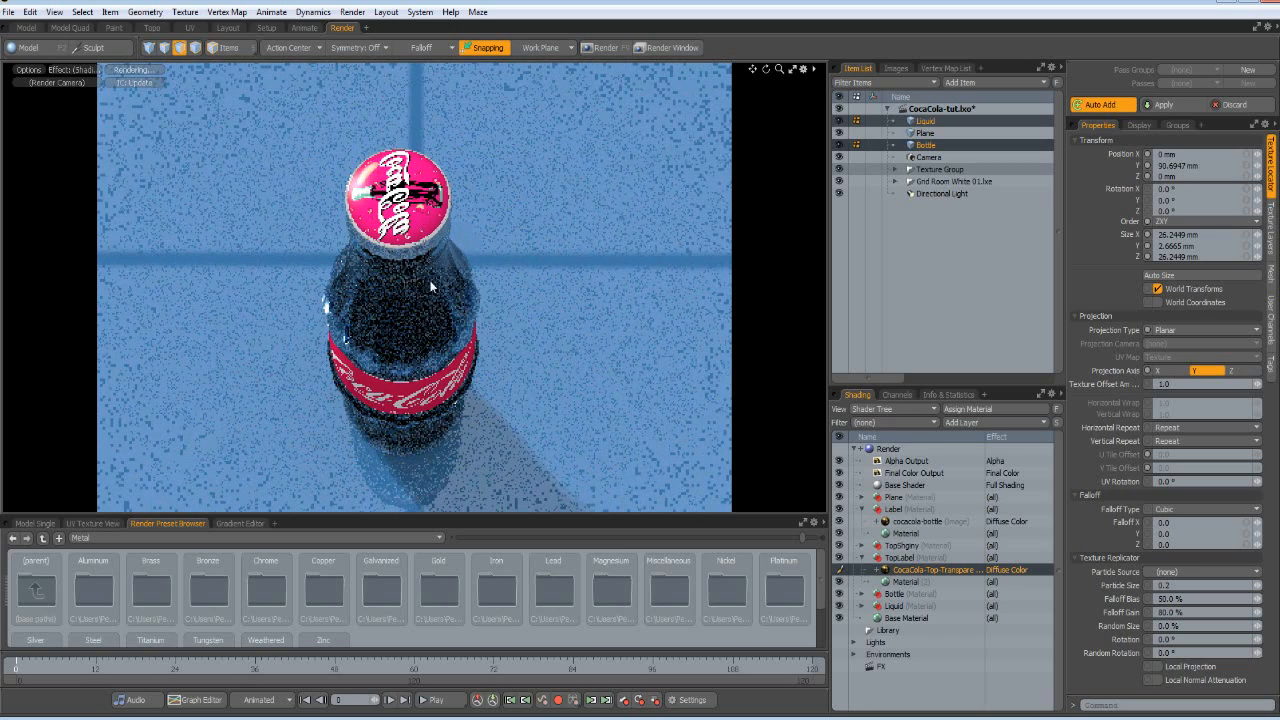
pyautogui.keyDown('alt'); pyautogui.moveTo(455, 337); pyautogui.dragTo(528, 335); pyautogui.keyUp('alt')
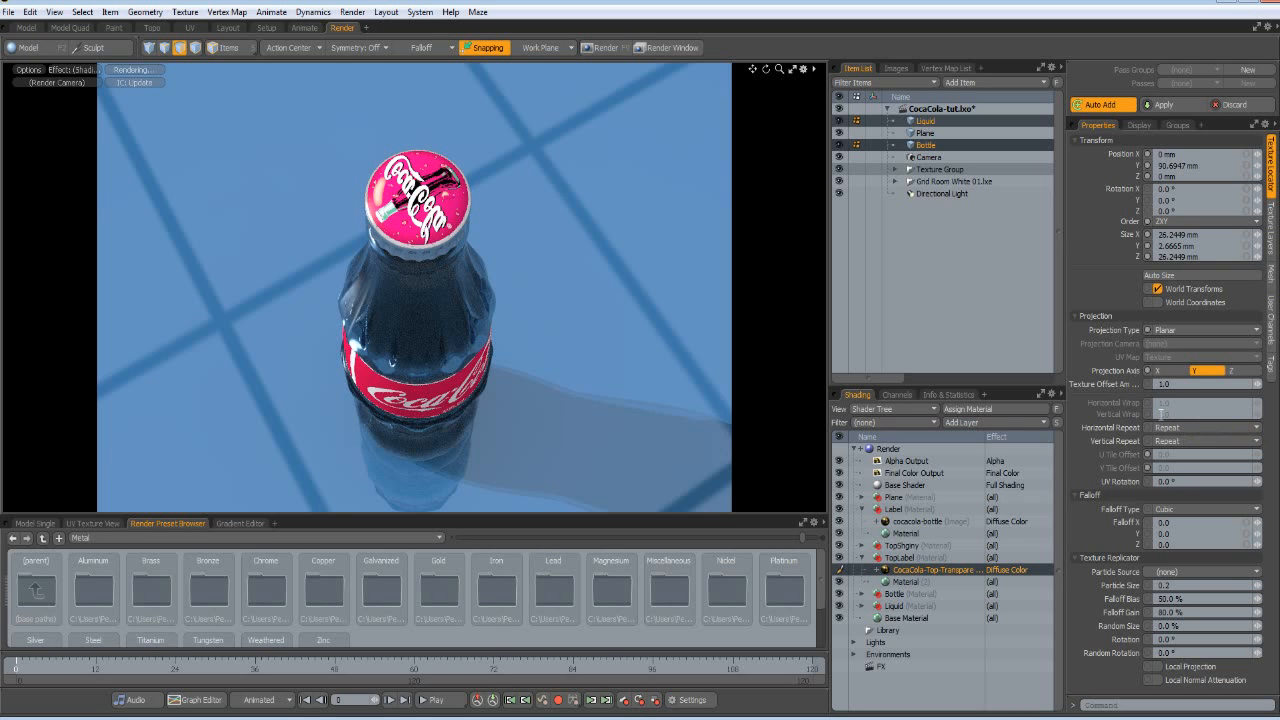
pyautogui.click(1205, 234)
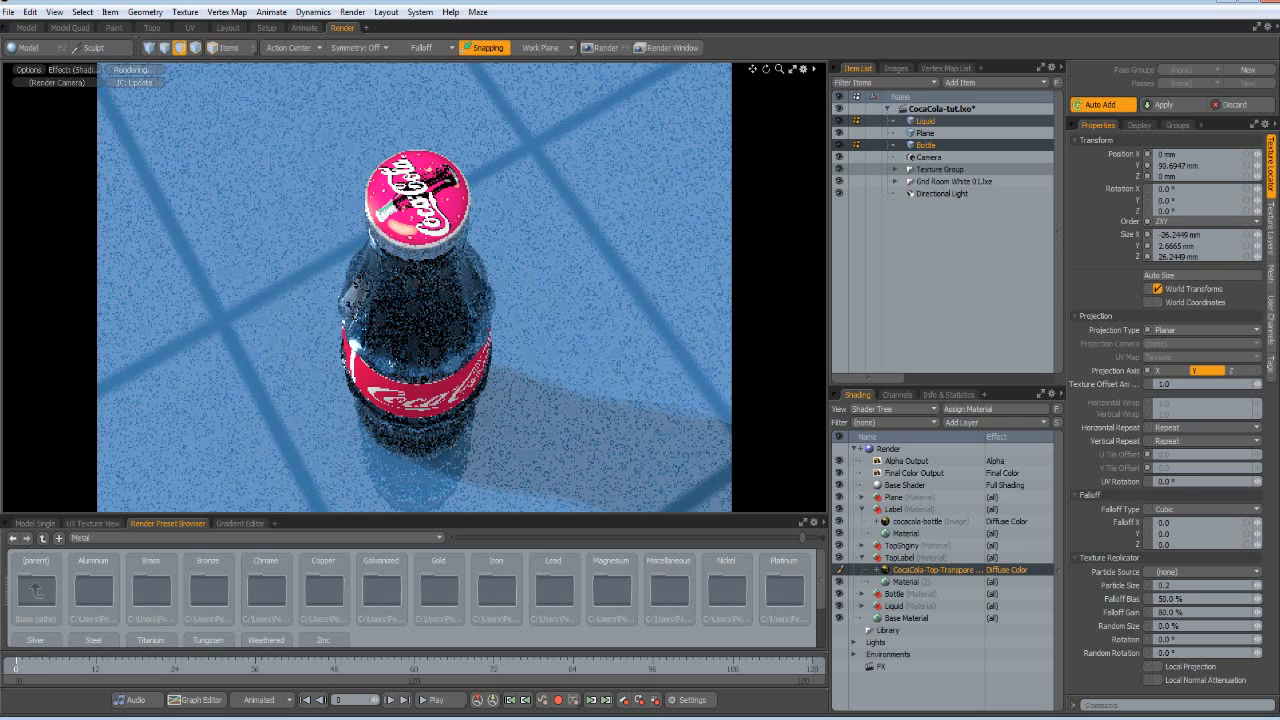
pyautogui.keyDown('alt'); pyautogui.moveTo(575, 359); pyautogui.dragTo(468, 340); pyautogui.keyUp('alt')
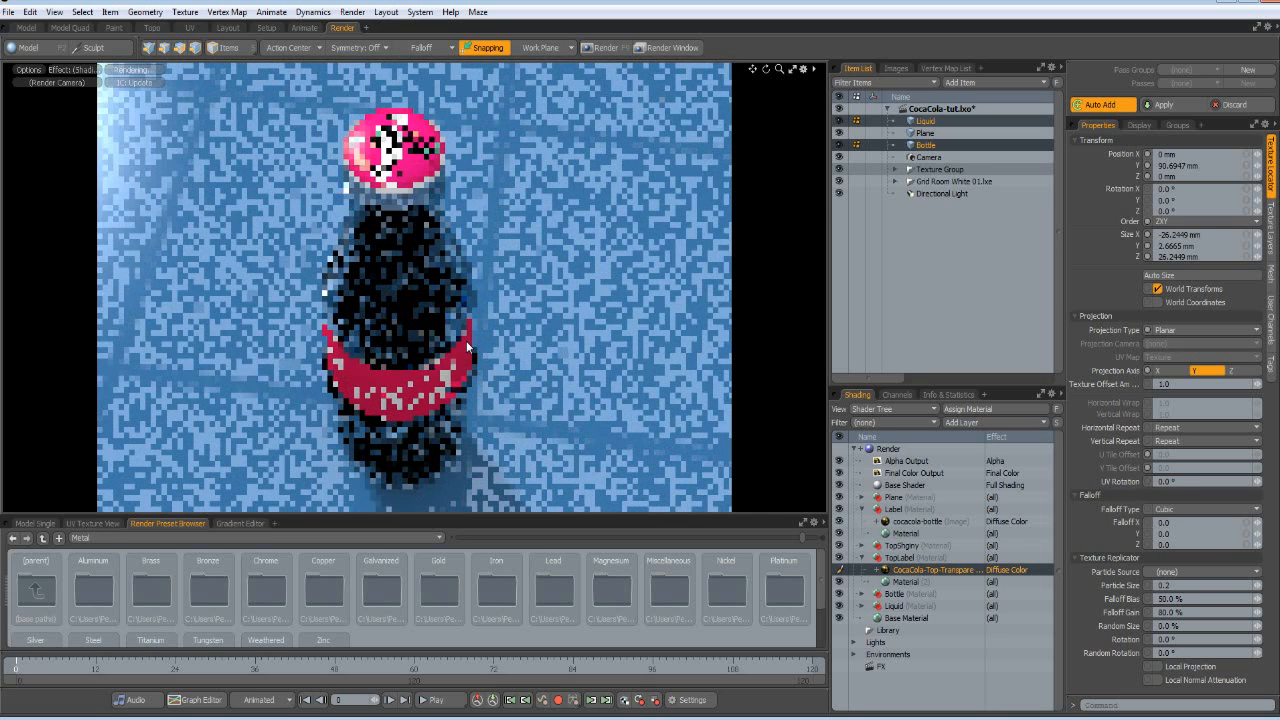
pyautogui.scroll(1, 468, 346)
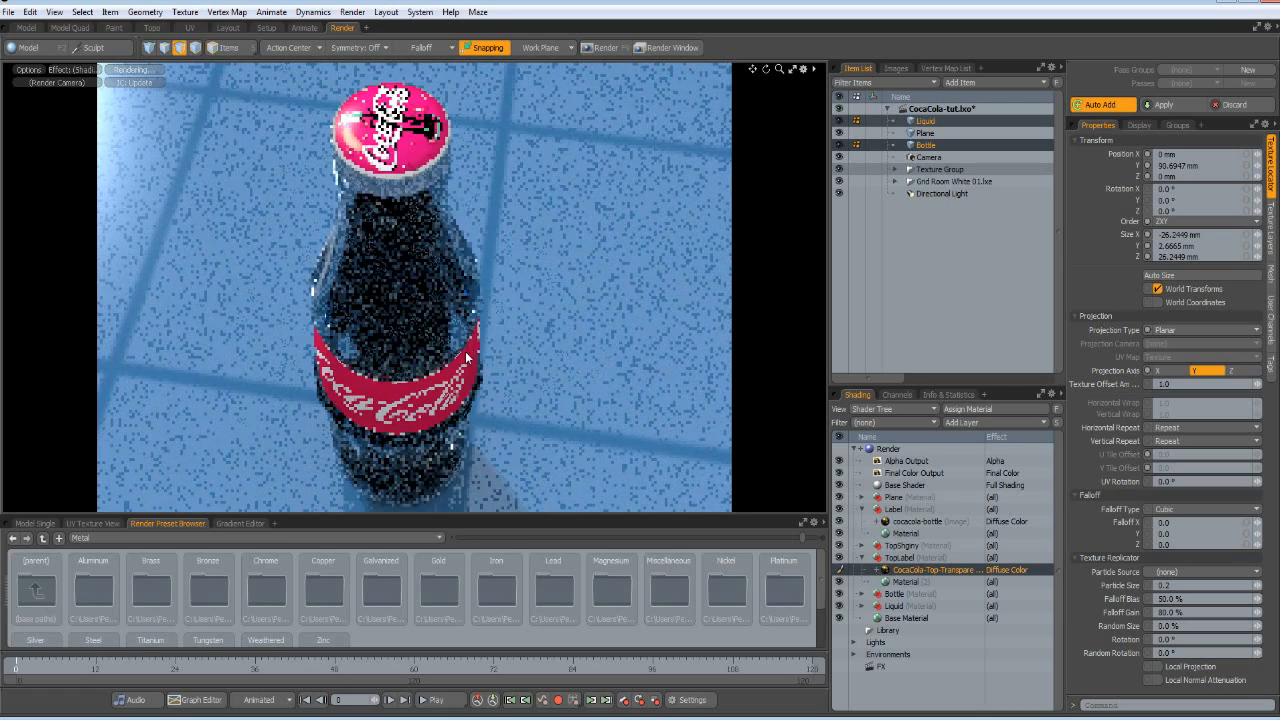
pyautogui.keyDown('alt'); pyautogui.moveTo(468, 346); pyautogui.dragTo(460, 361); pyautogui.keyUp('alt')
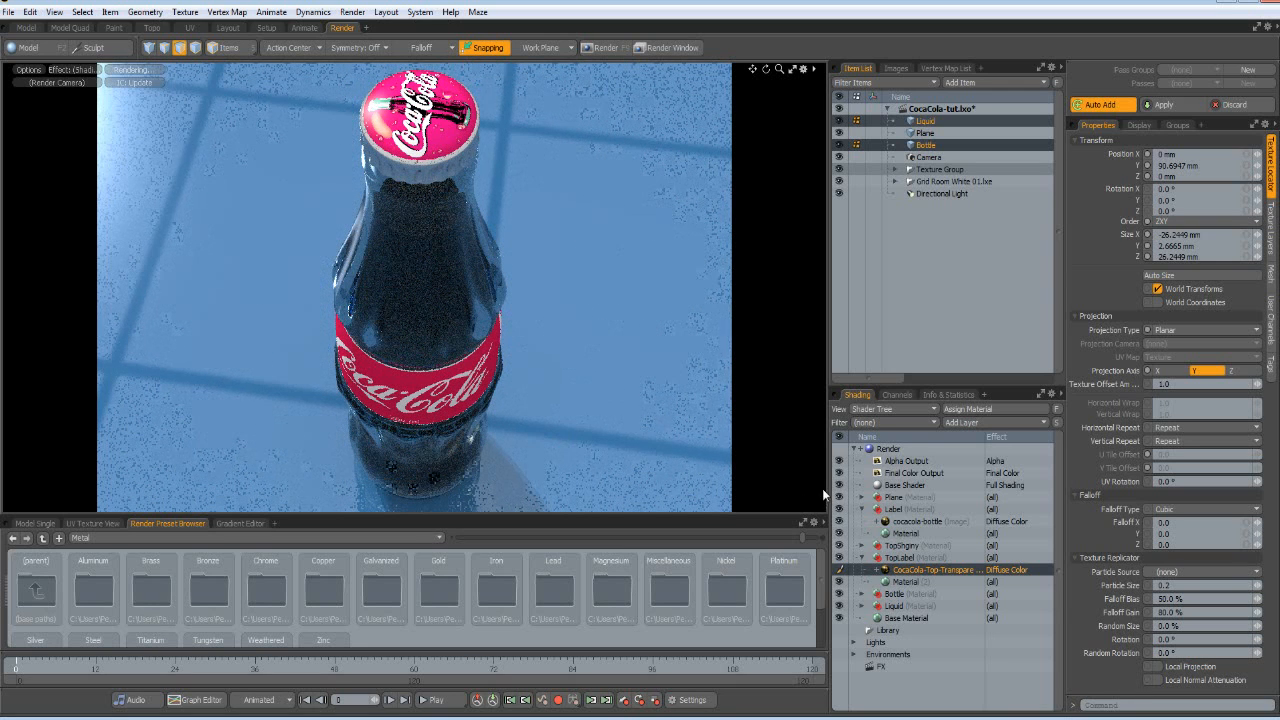
# - Set the render frame to 1350 by 888 pixels and render the bottle from a slightly adjusted camera angle
pyautogui.click(900, 451)
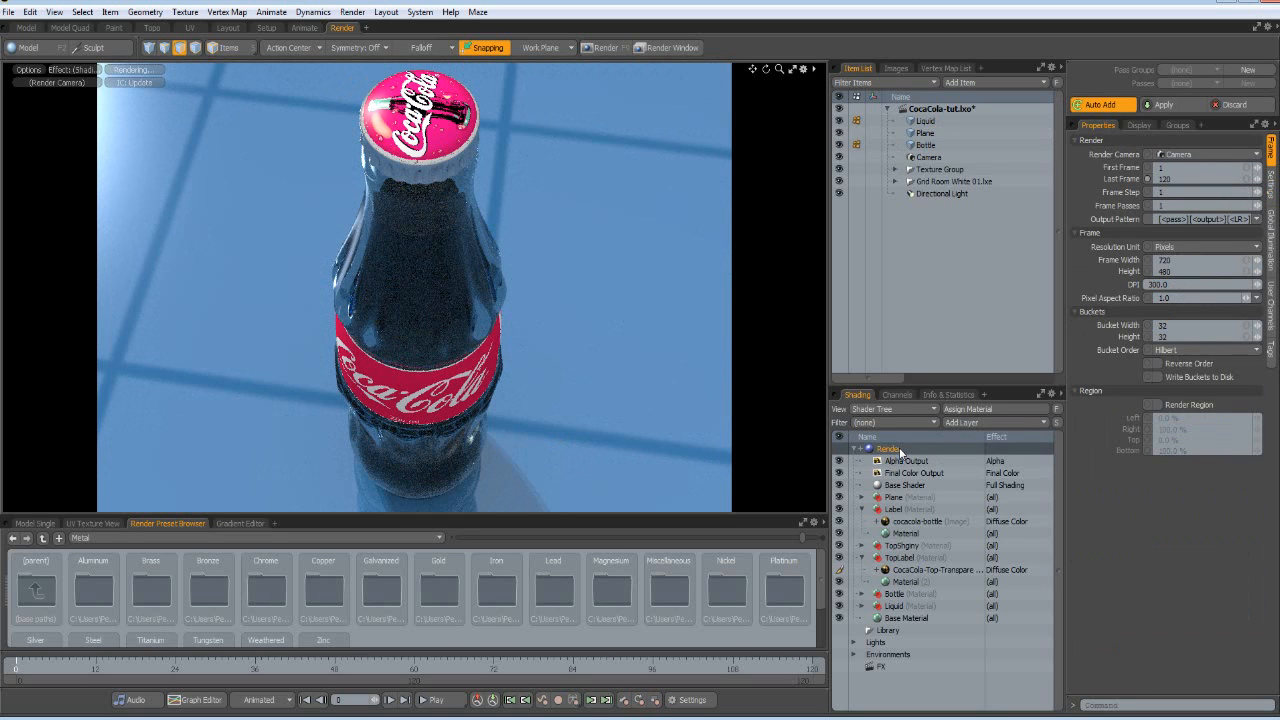
pyautogui.click(1177, 271)
pyautogui.write('8')
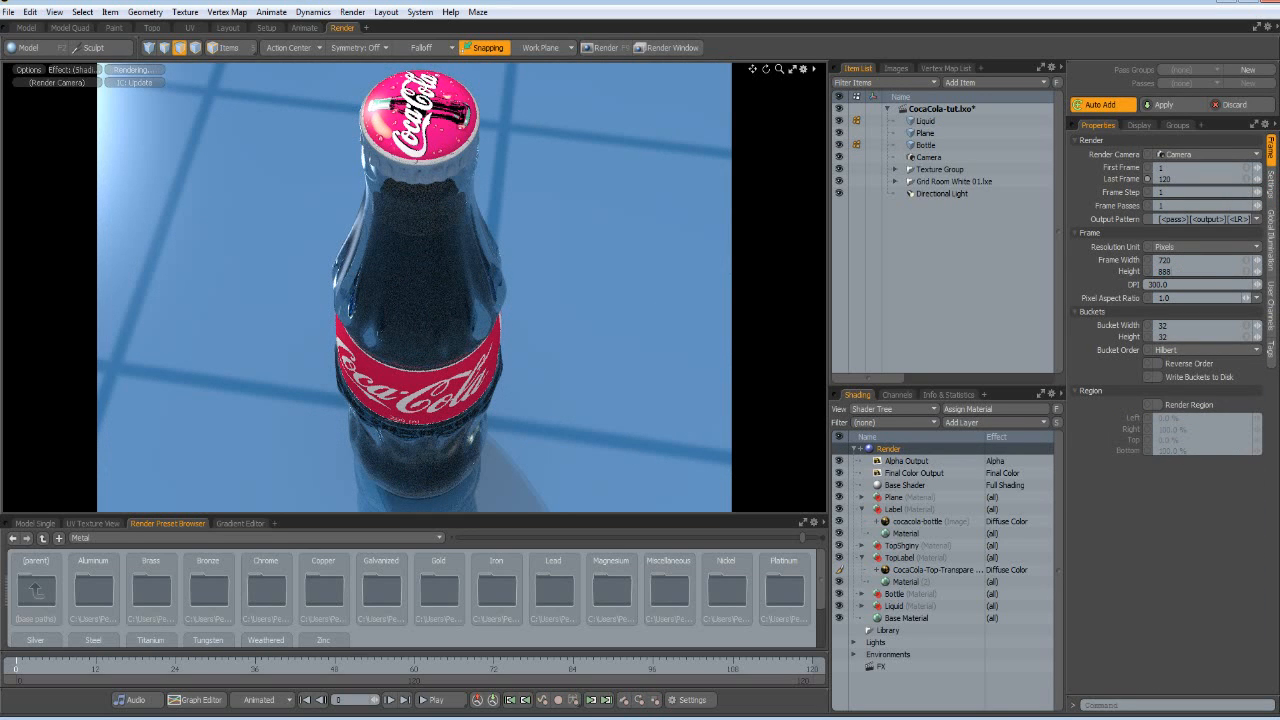
pyautogui.write('88')
pyautogui.press('Return')
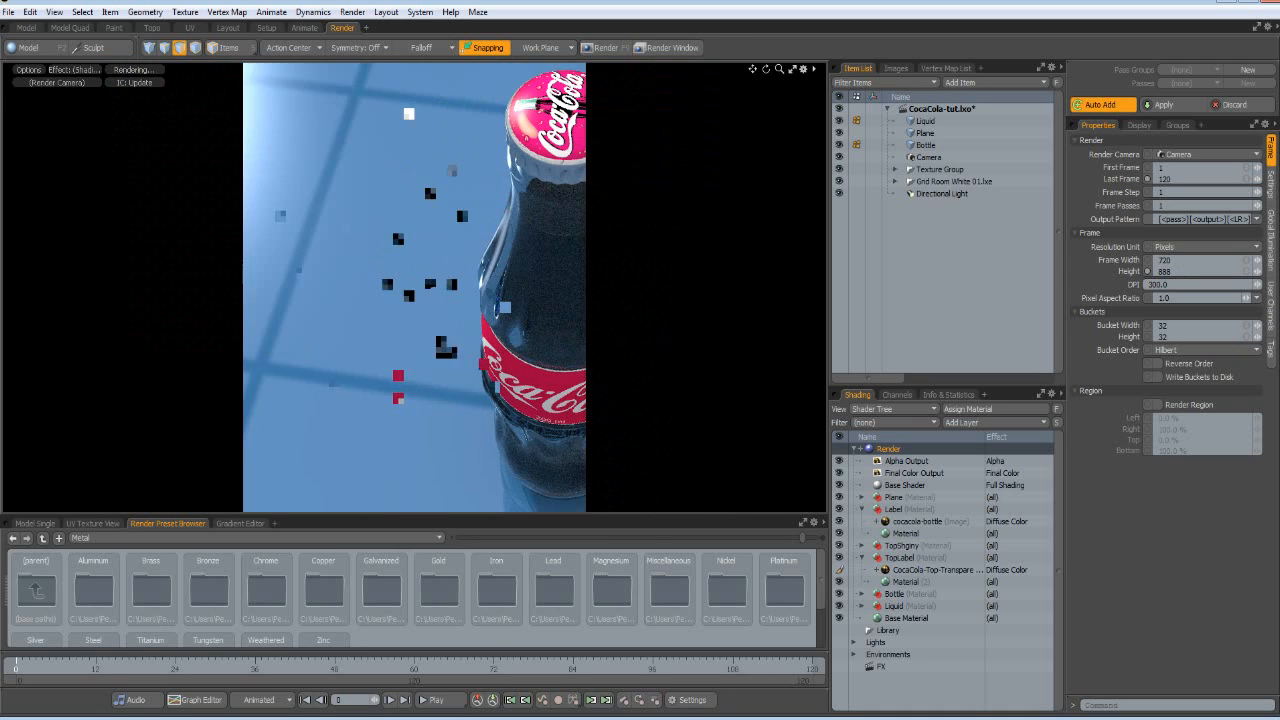
pyautogui.click(1177, 259)
pyautogui.write('1350')
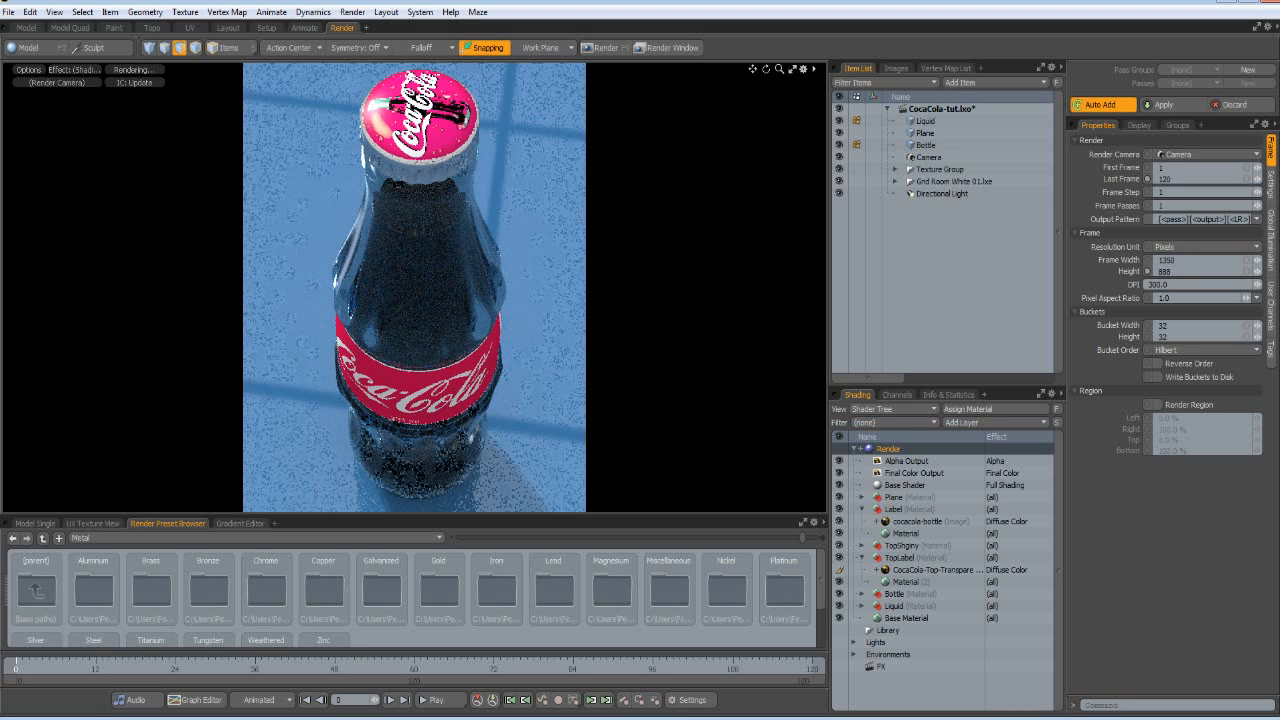
pyautogui.press('Return')
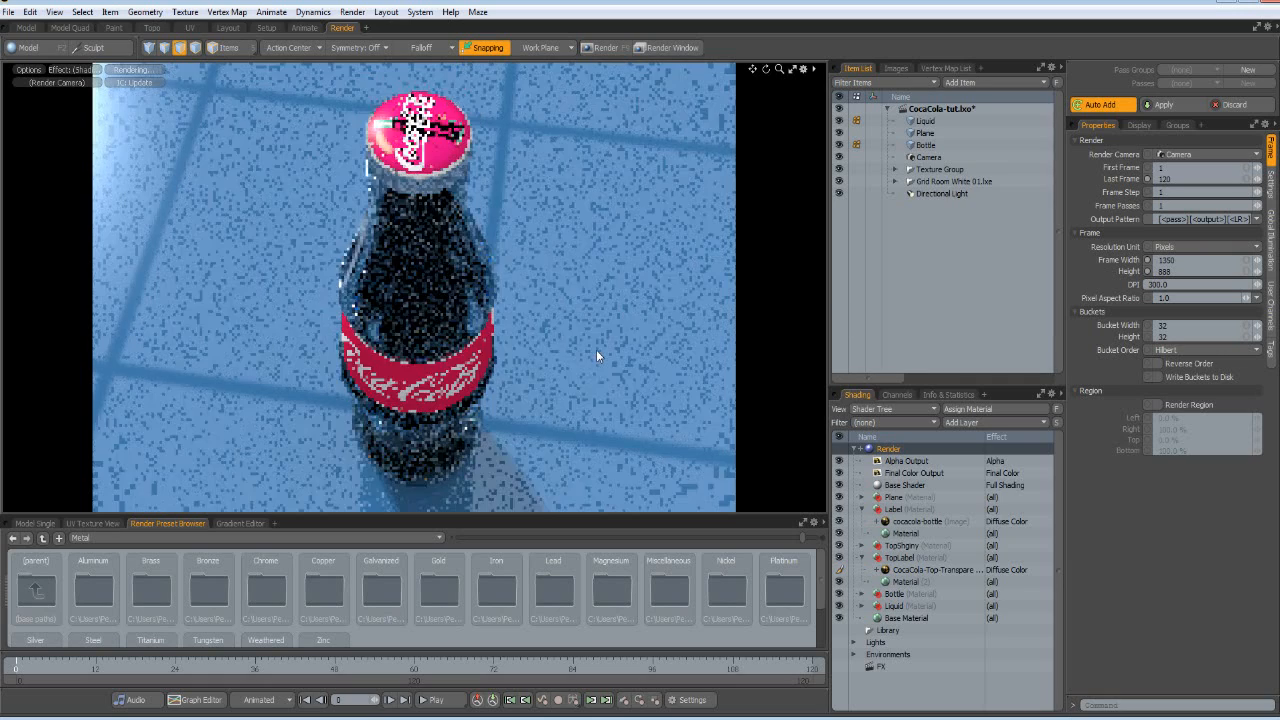
pyautogui.keyDown('alt'); pyautogui.moveTo(576, 350); pyautogui.dragTo(587, 345); pyautogui.keyUp('alt')
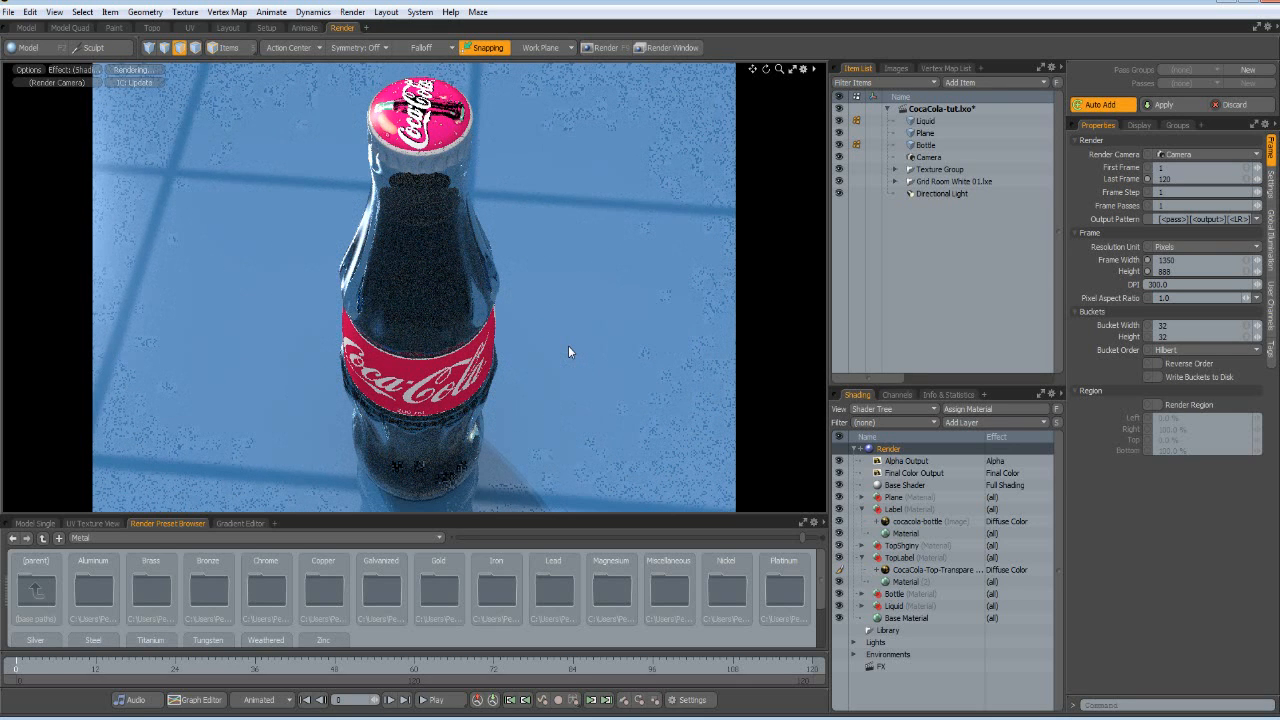
pyautogui.press('F9')
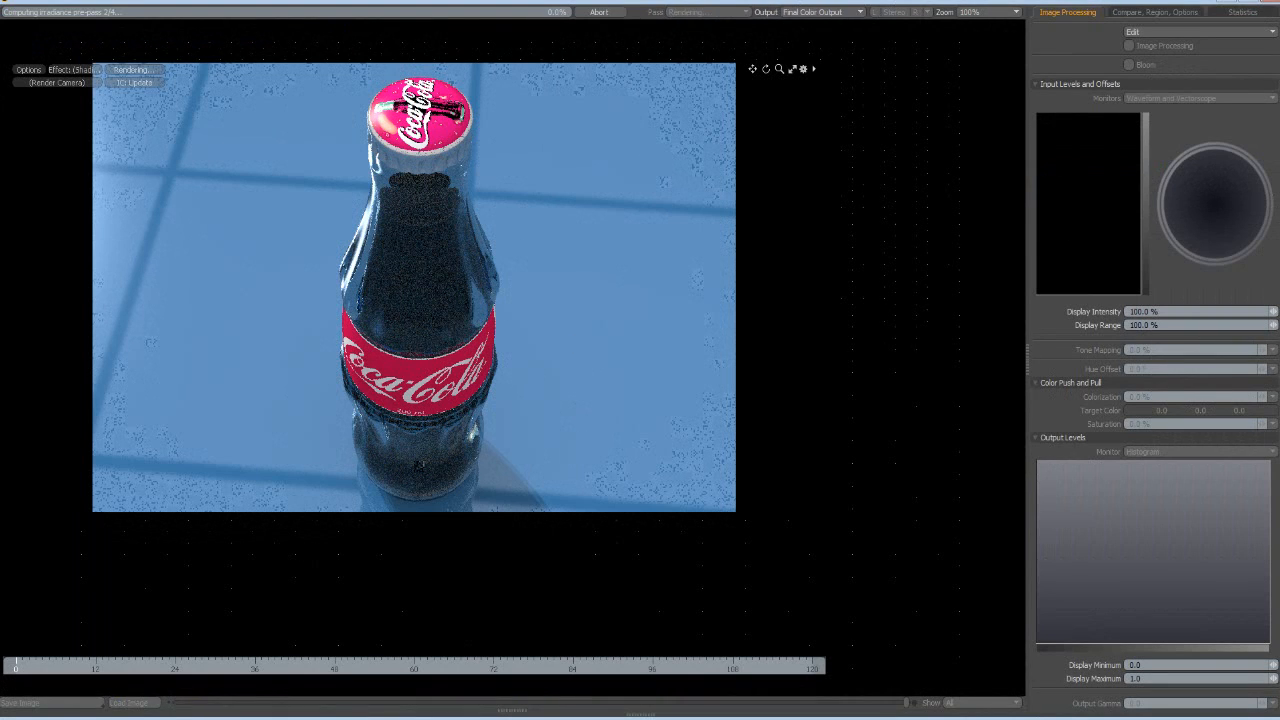